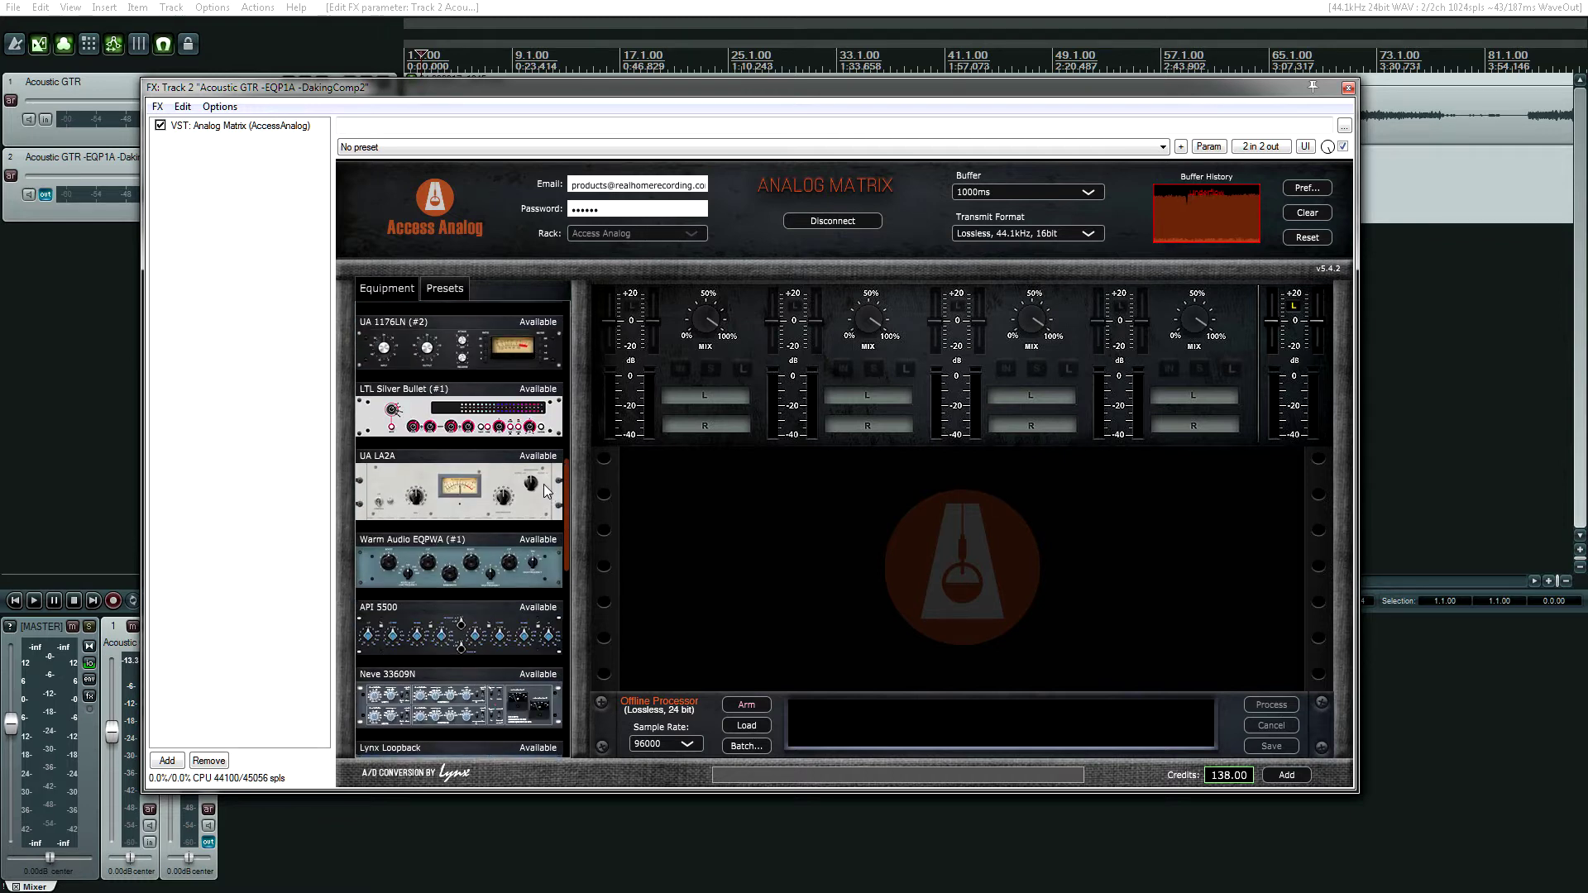
# - Load the Warm Audio EQPWA (#1) into the first slot of the Analog Matrix rack
pyautogui.moveTo(440, 544); pyautogui.dragTo(701, 396)
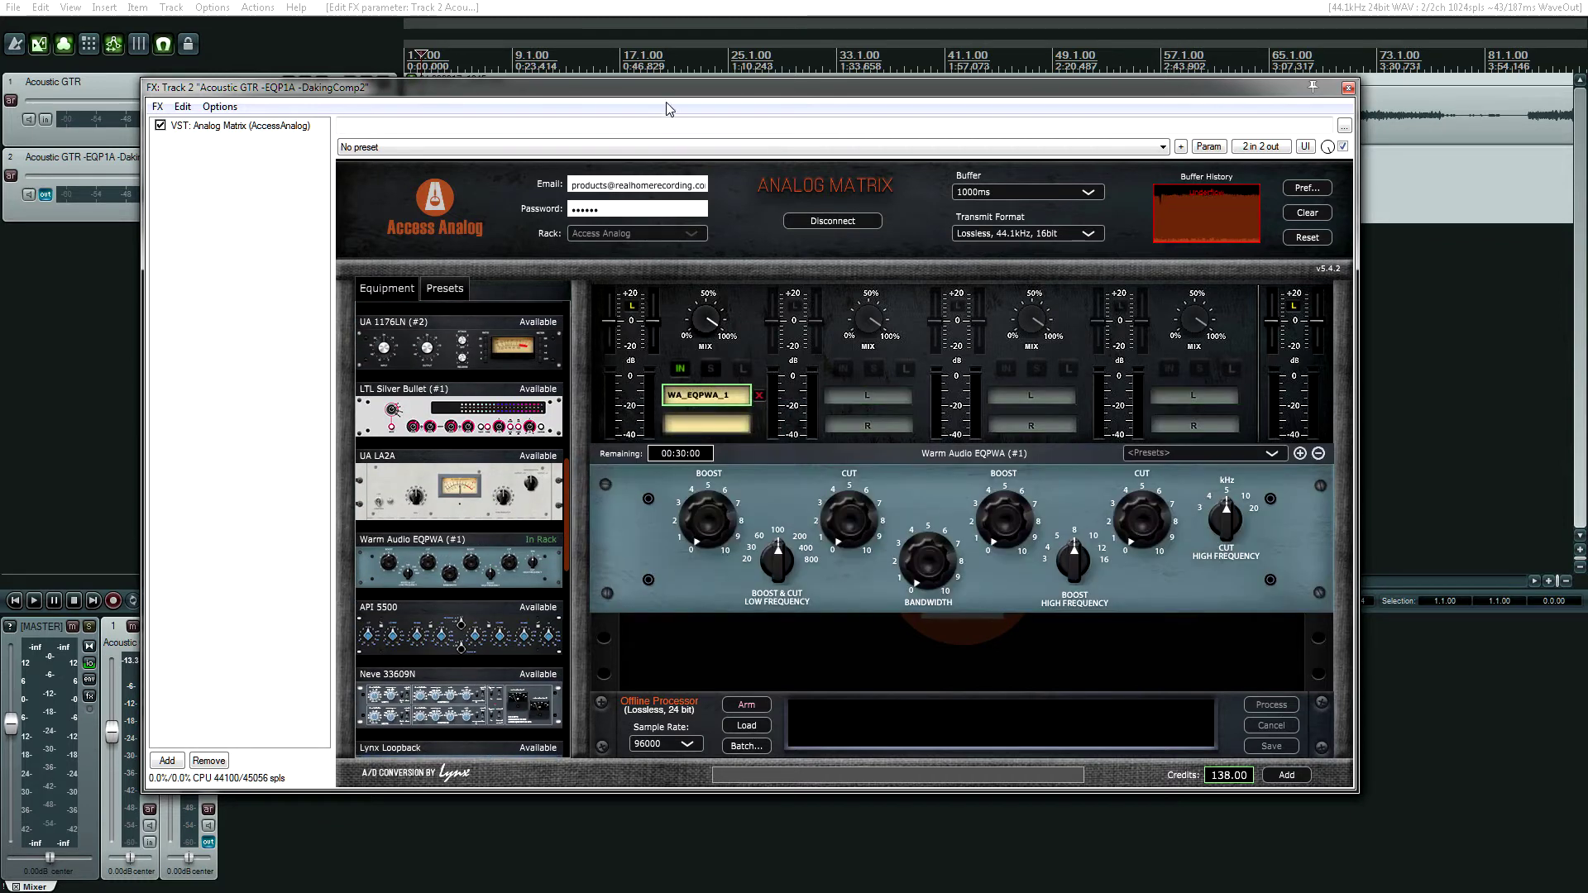
# - Rename track 2 as "Acoustic GTR -EQPWA -DakingComp2"
pyautogui.moveTo(666, 88); pyautogui.dragTo(785, 246)
pyautogui.click(91, 162)
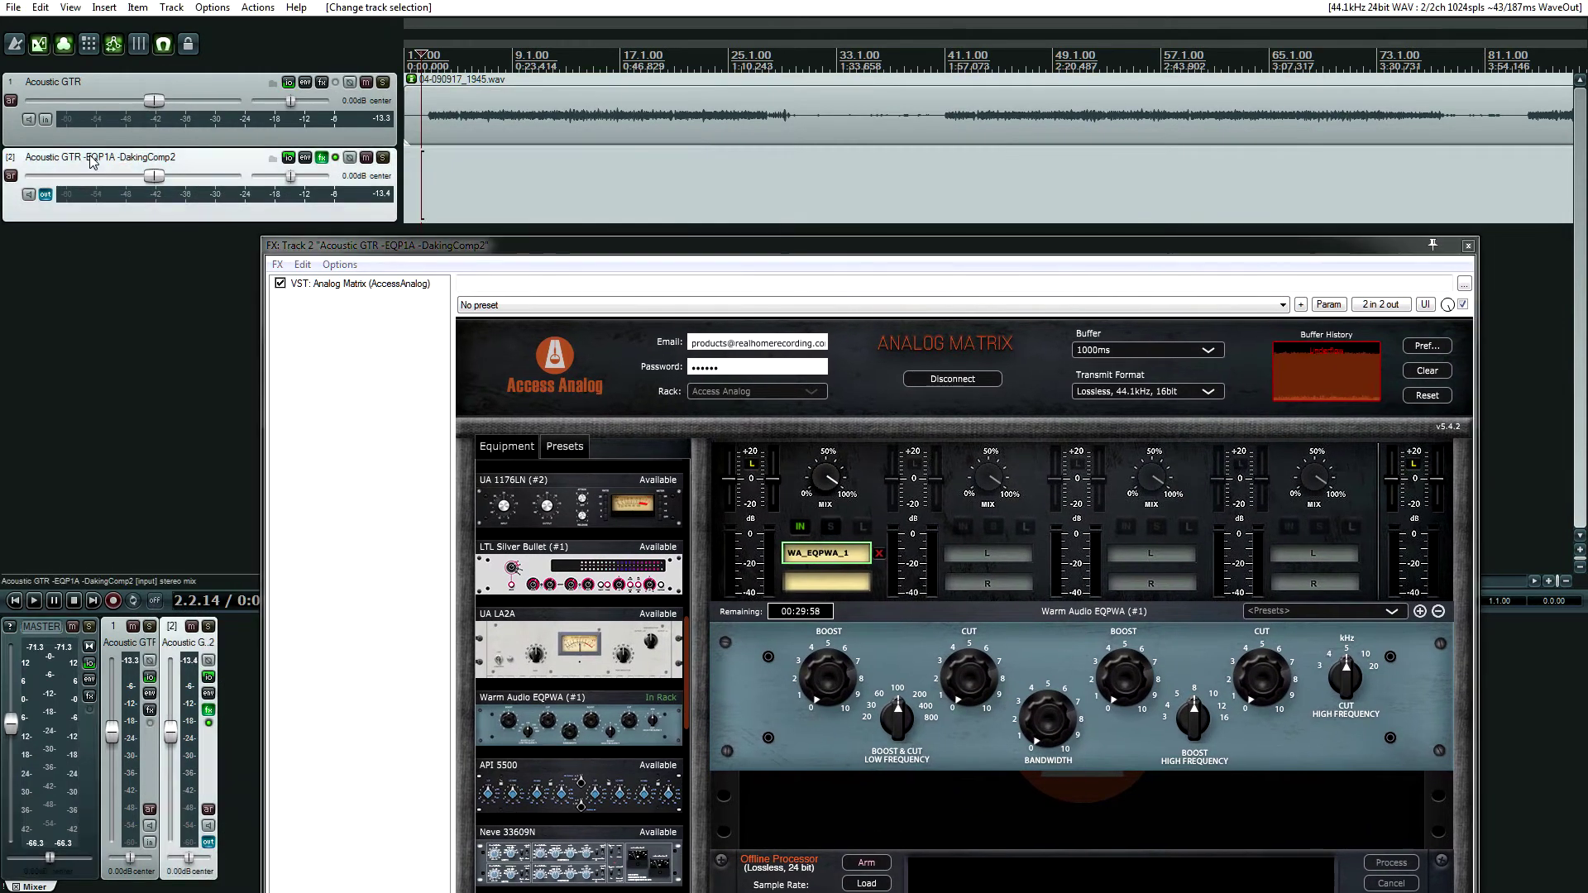
pyautogui.press('BackSpace')
pyautogui.write('W')
pyautogui.press('Return')
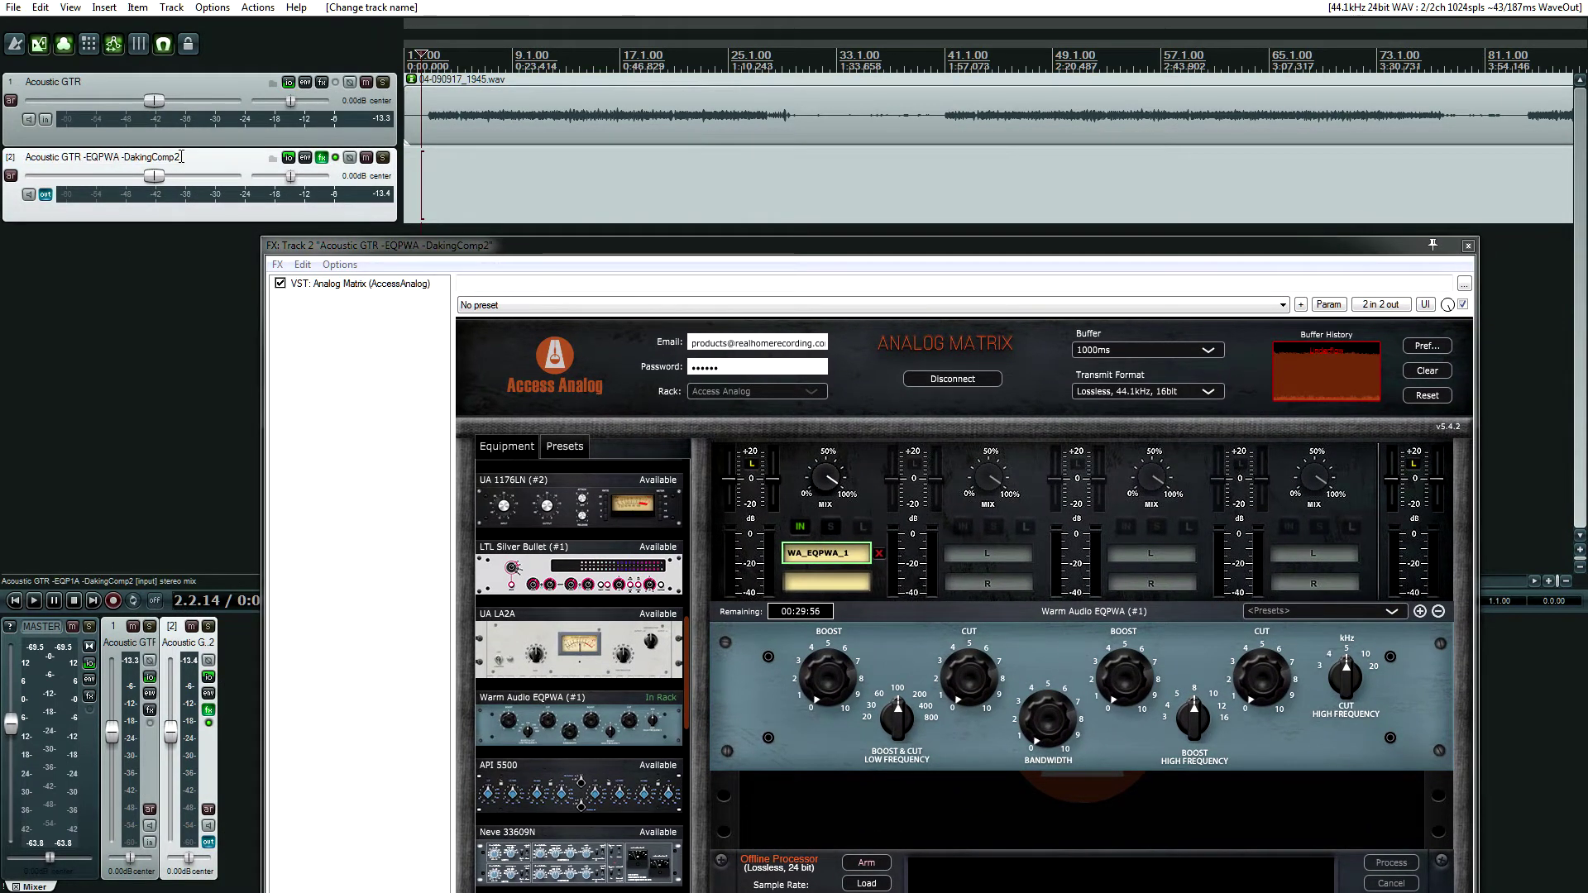
pyautogui.moveTo(506, 250); pyautogui.dragTo(398, 170)
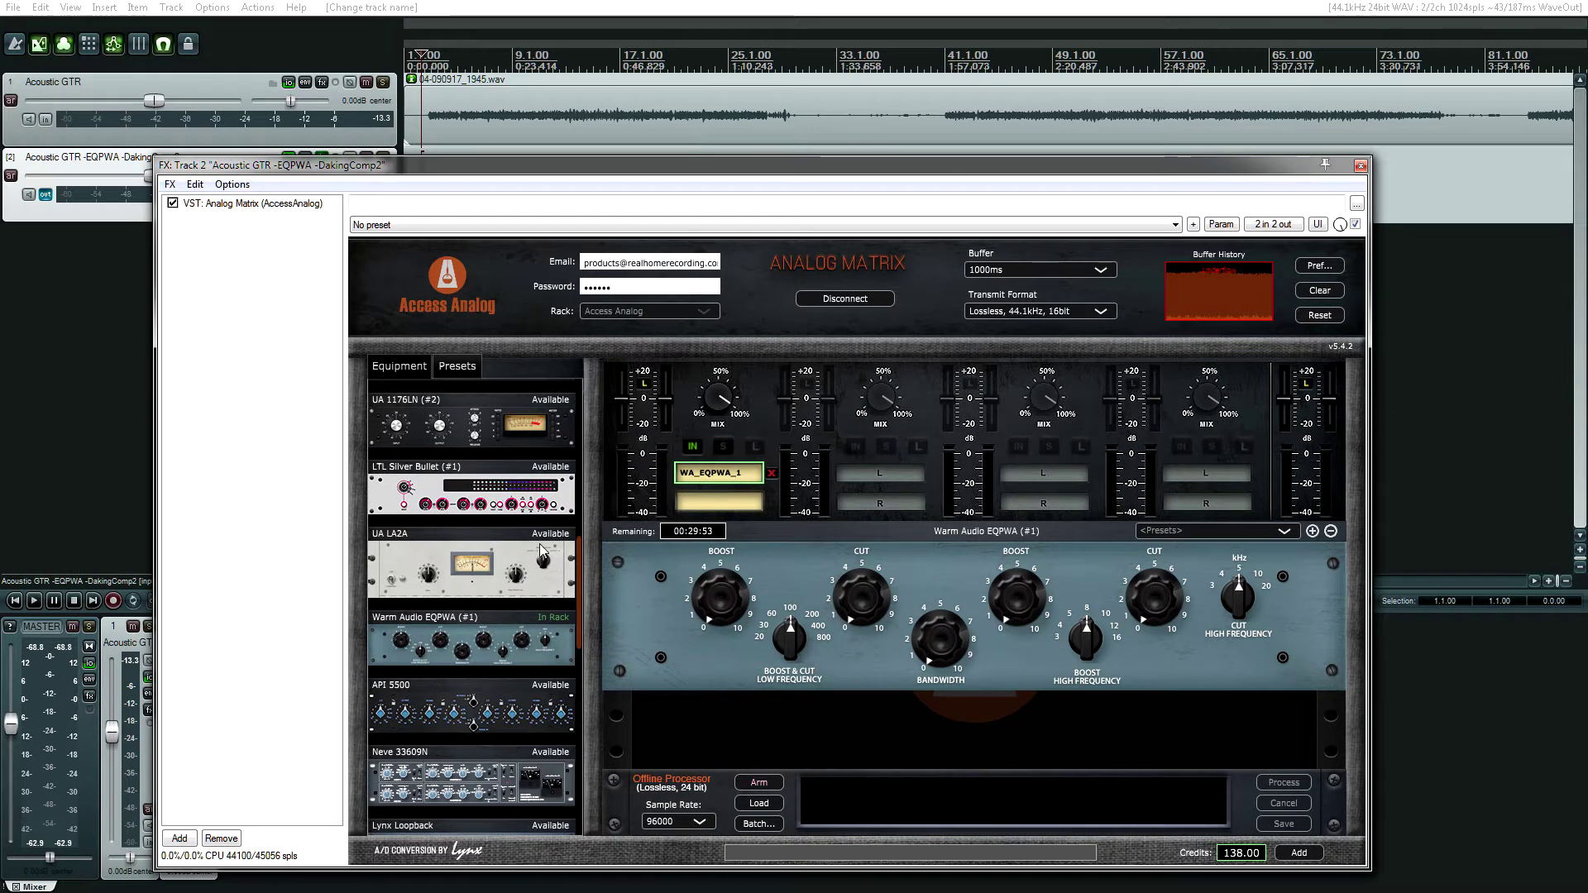
# - Load the Daking Comp II into the Analog Matrix rack and place it in the second slot, after the EQPWA
pyautogui.moveTo(579, 597); pyautogui.dragTo(569, 738)
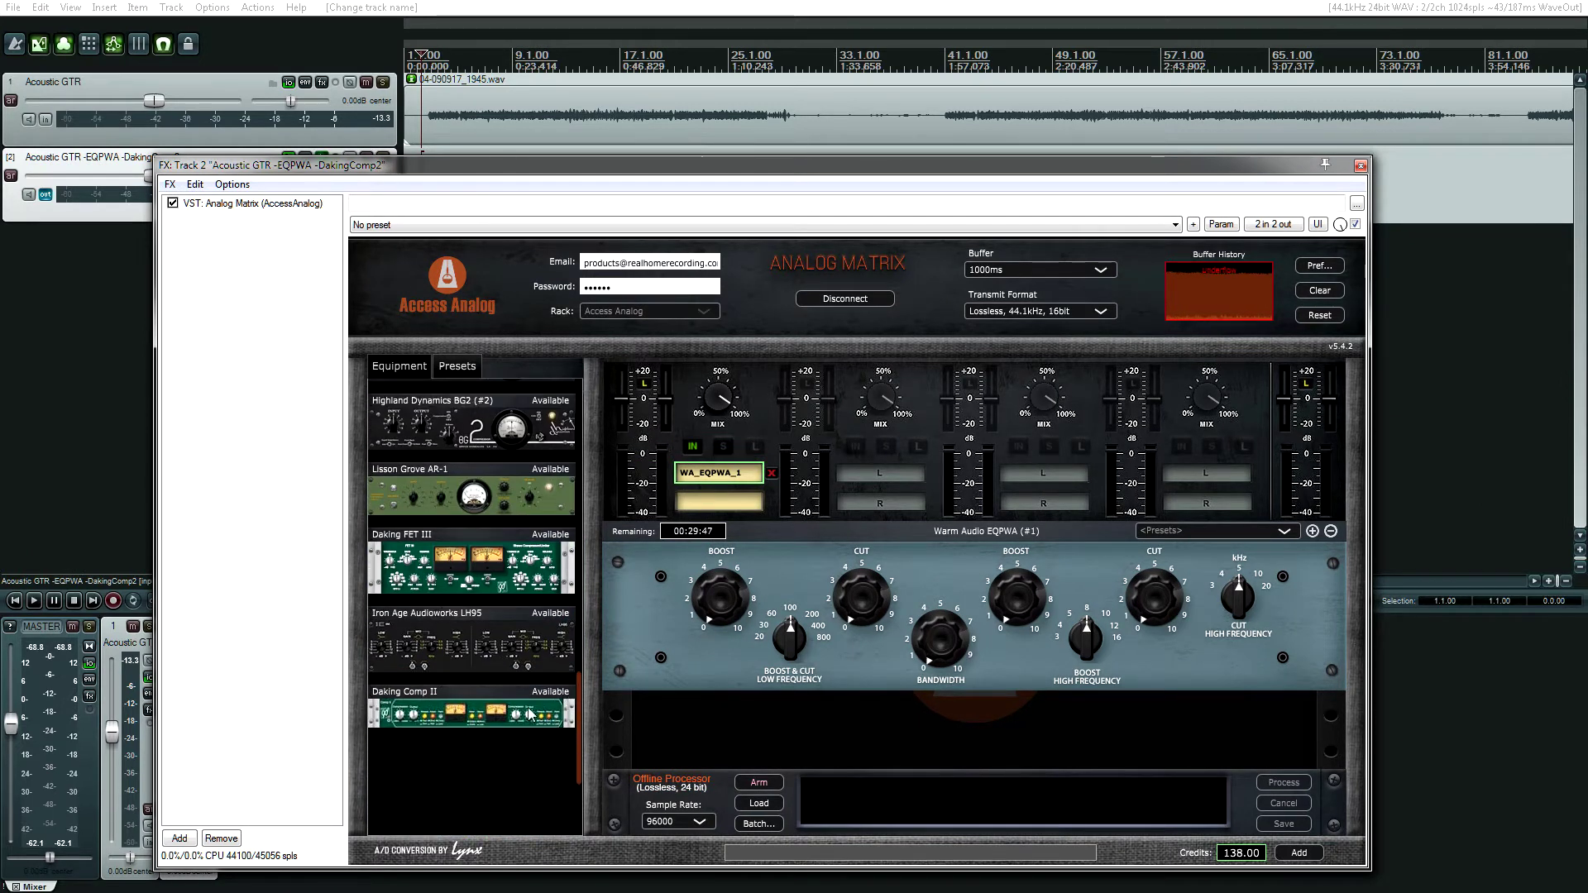
pyautogui.moveTo(496, 692)
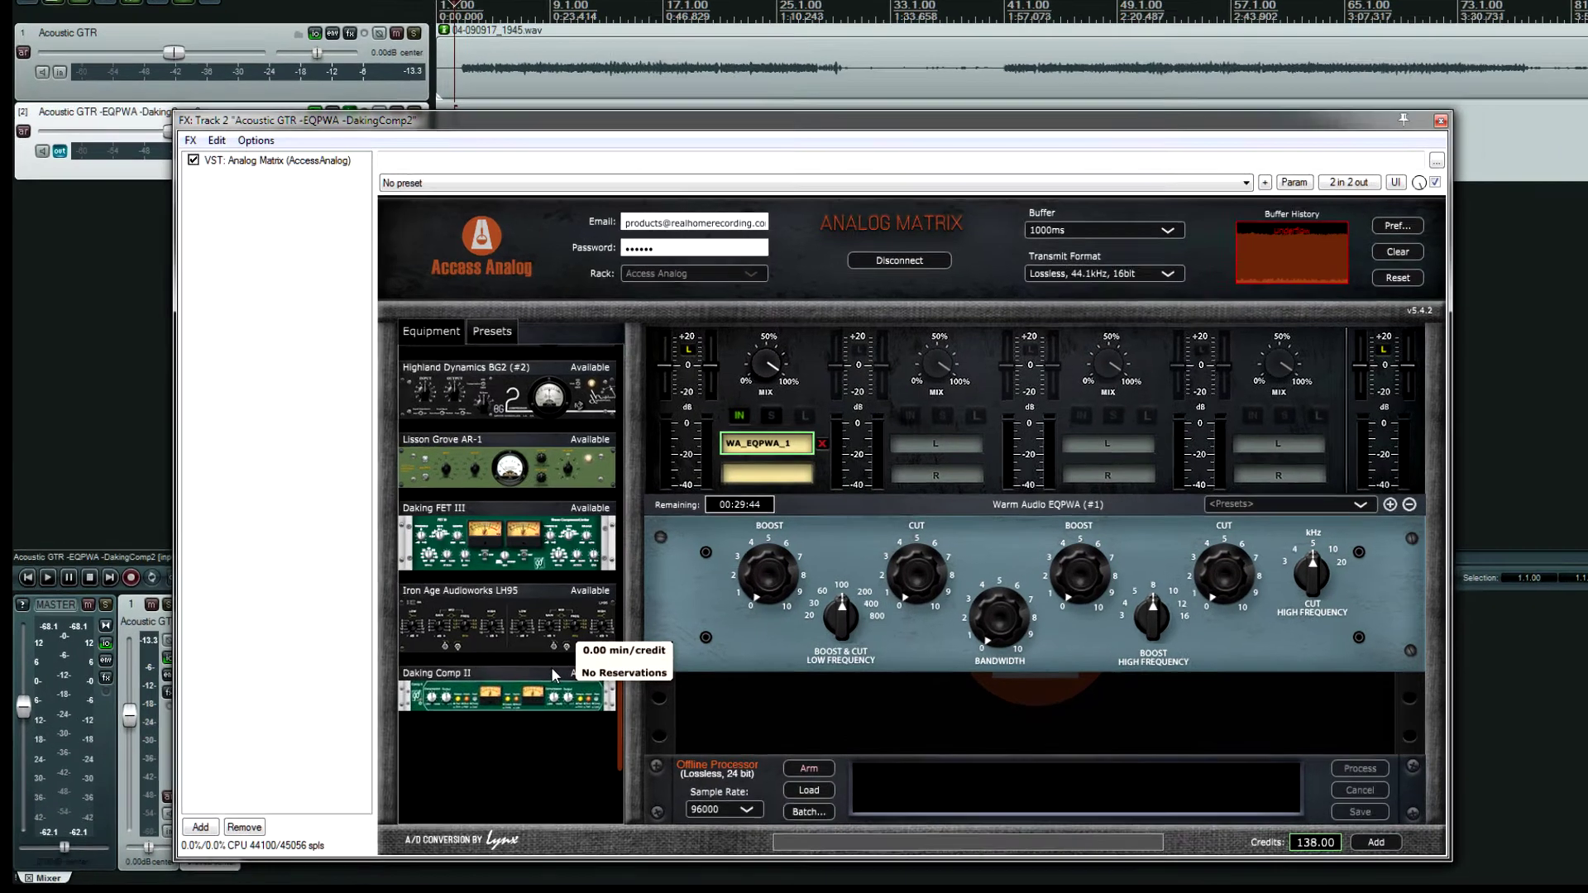
pyautogui.moveTo(513, 616)
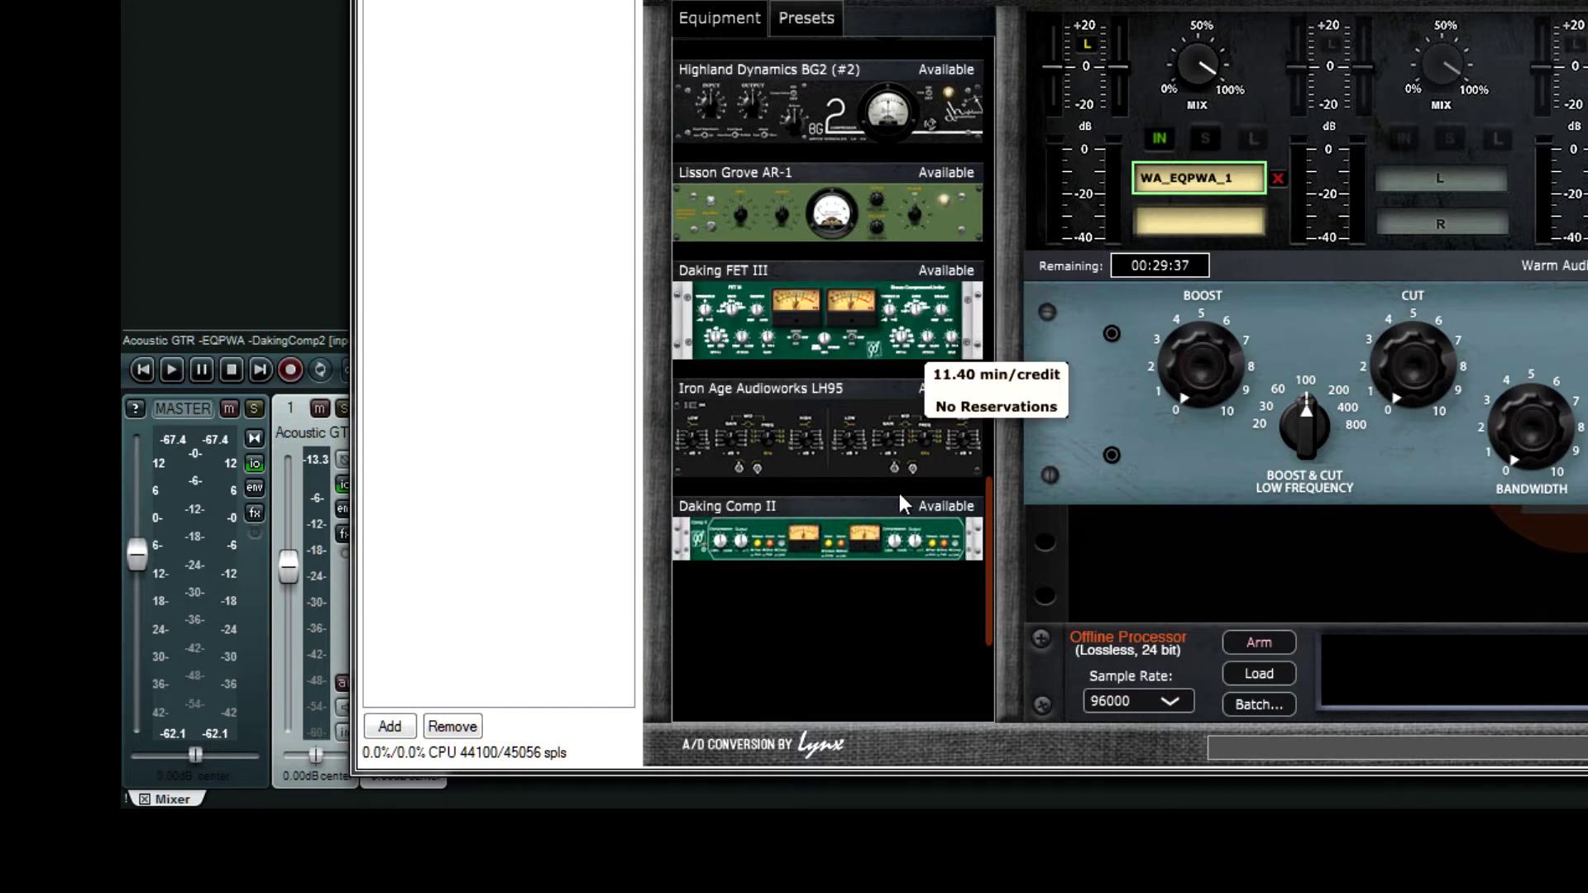
pyautogui.moveTo(895, 509); pyautogui.dragTo(1579, 155)
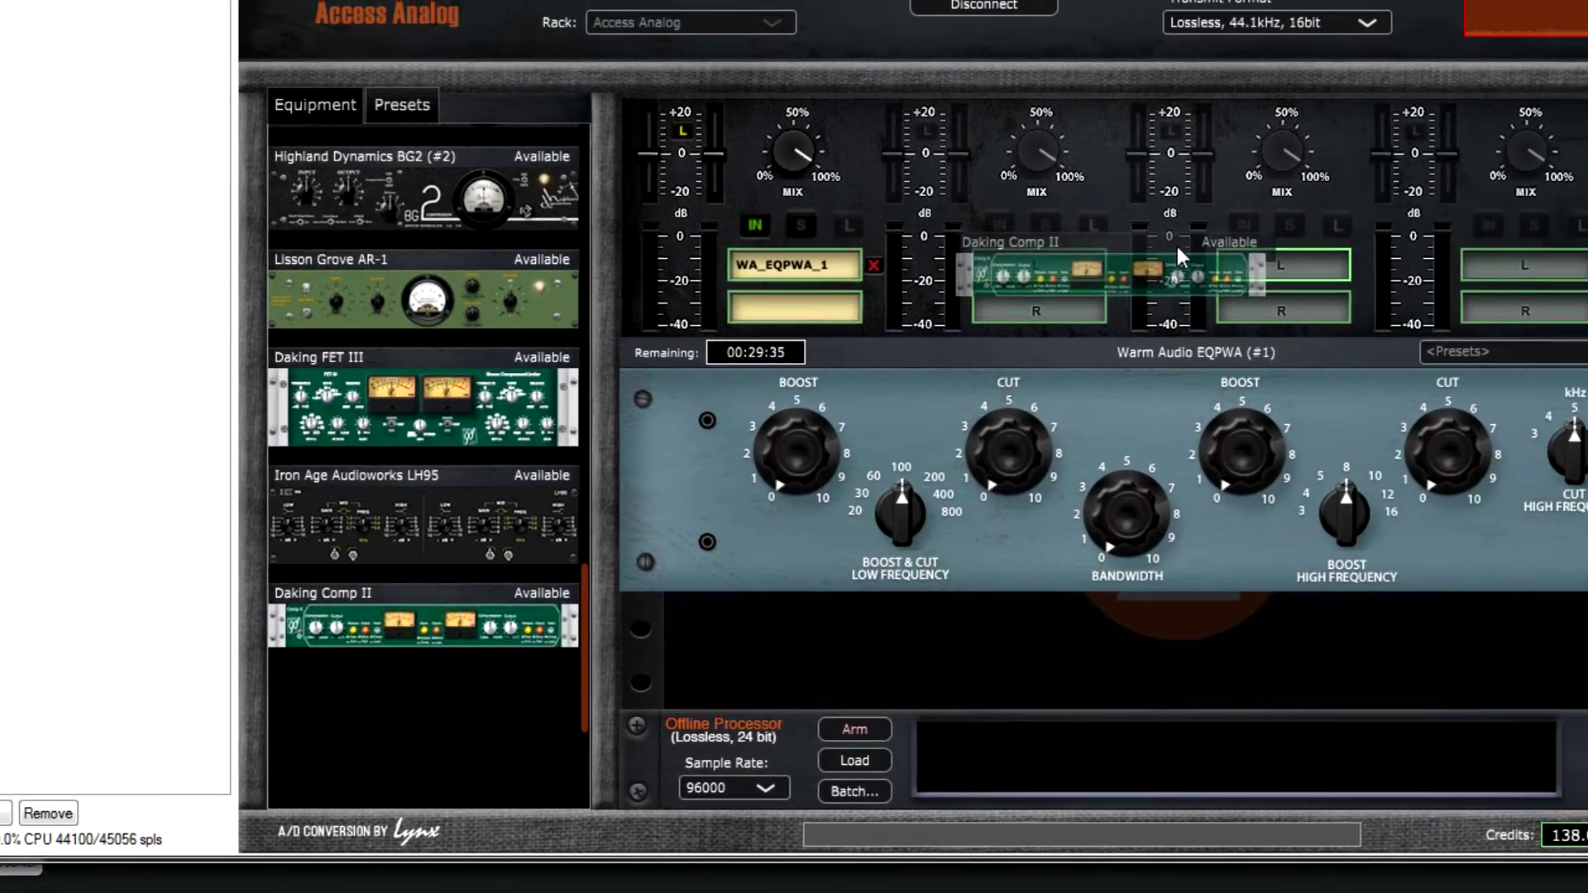
pyautogui.moveTo(1178, 249); pyautogui.dragTo(1189, 243)
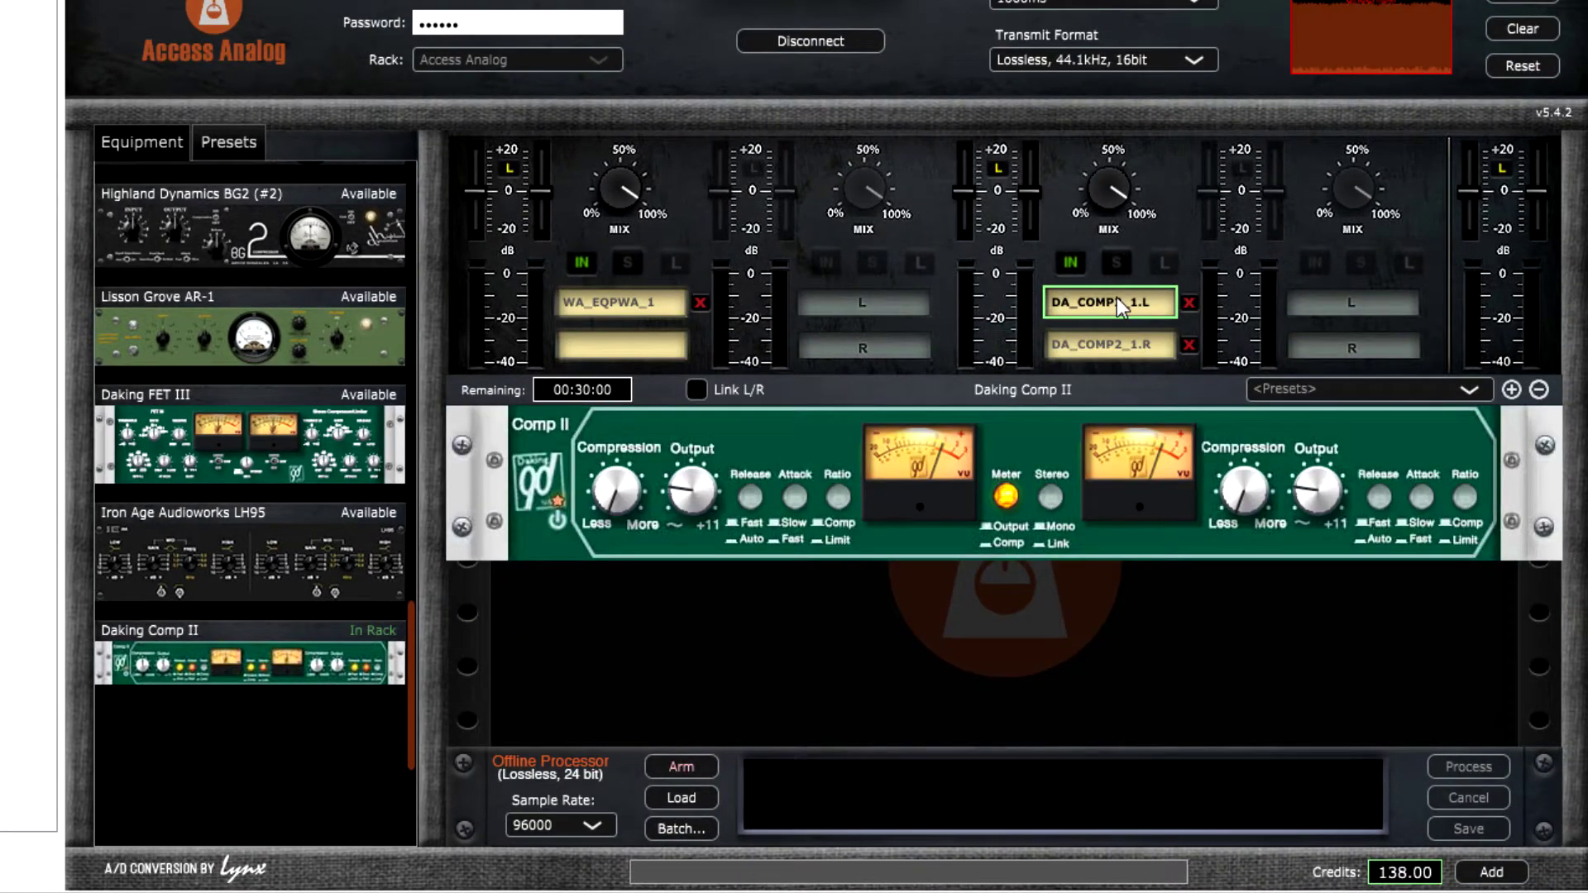
pyautogui.moveTo(1116, 296); pyautogui.dragTo(896, 303)
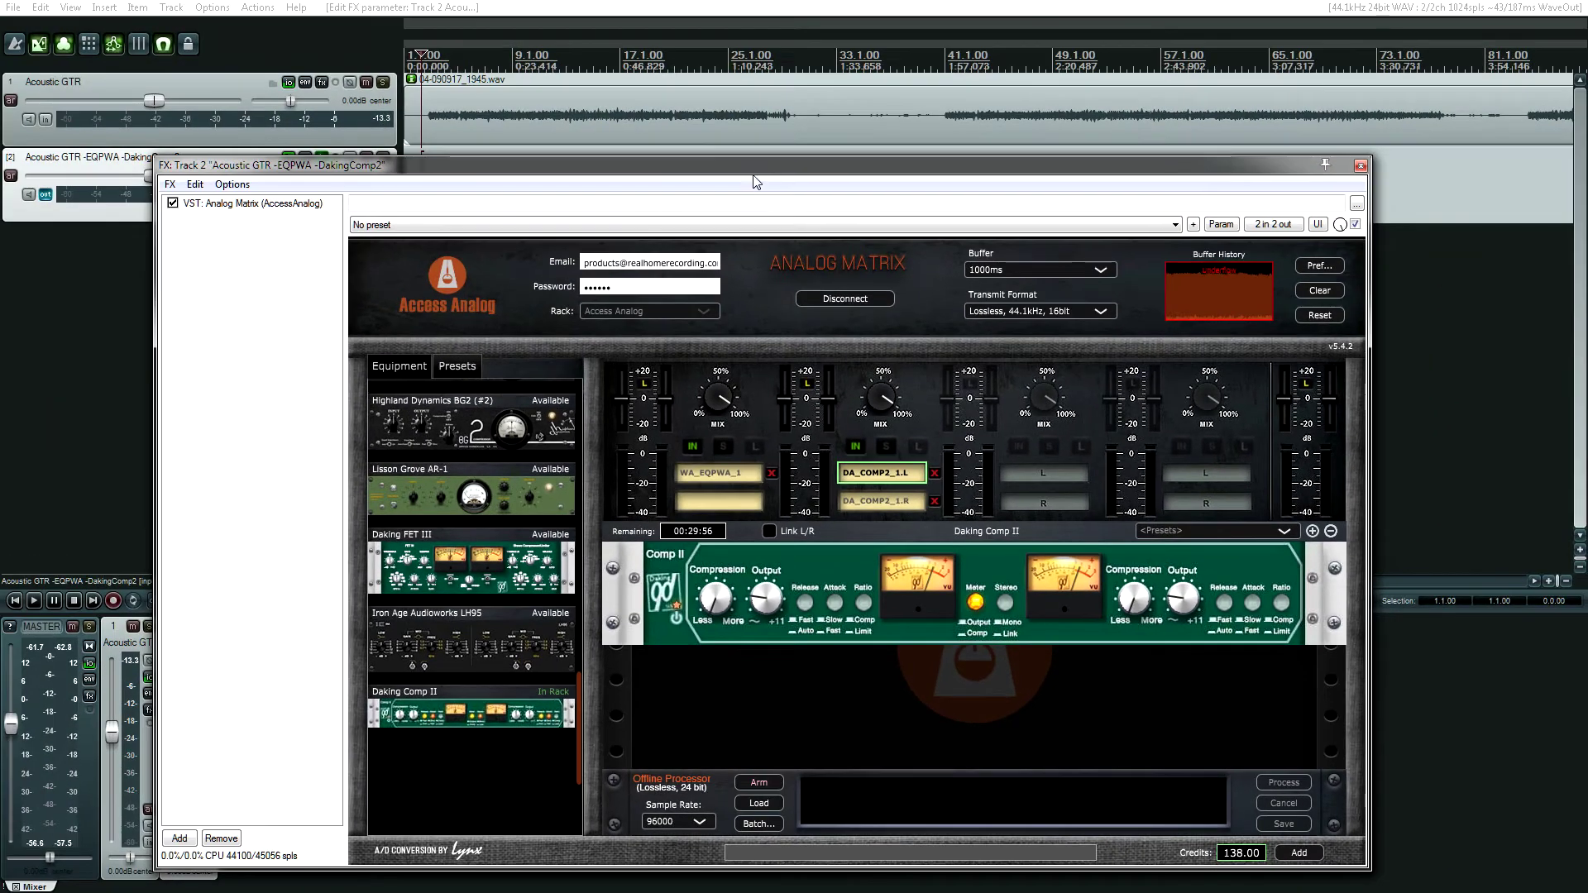
# - Place the edit cursor near the start of the guitar clip and display the Warm Audio EQPWA's controls
pyautogui.moveTo(754, 175); pyautogui.dragTo(785, 235)
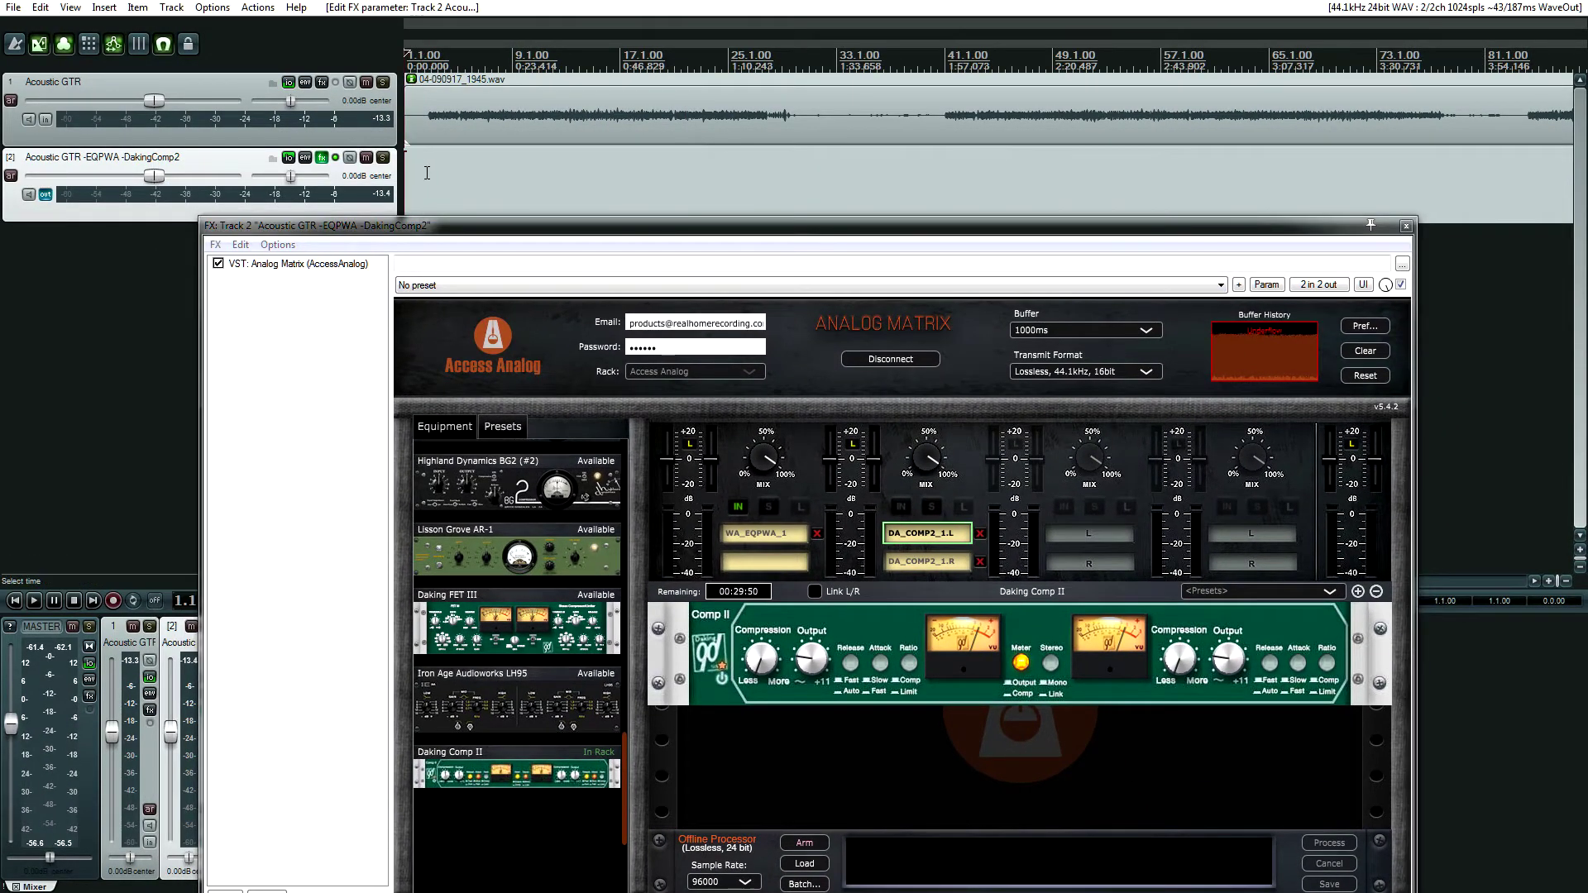
pyautogui.click(427, 172)
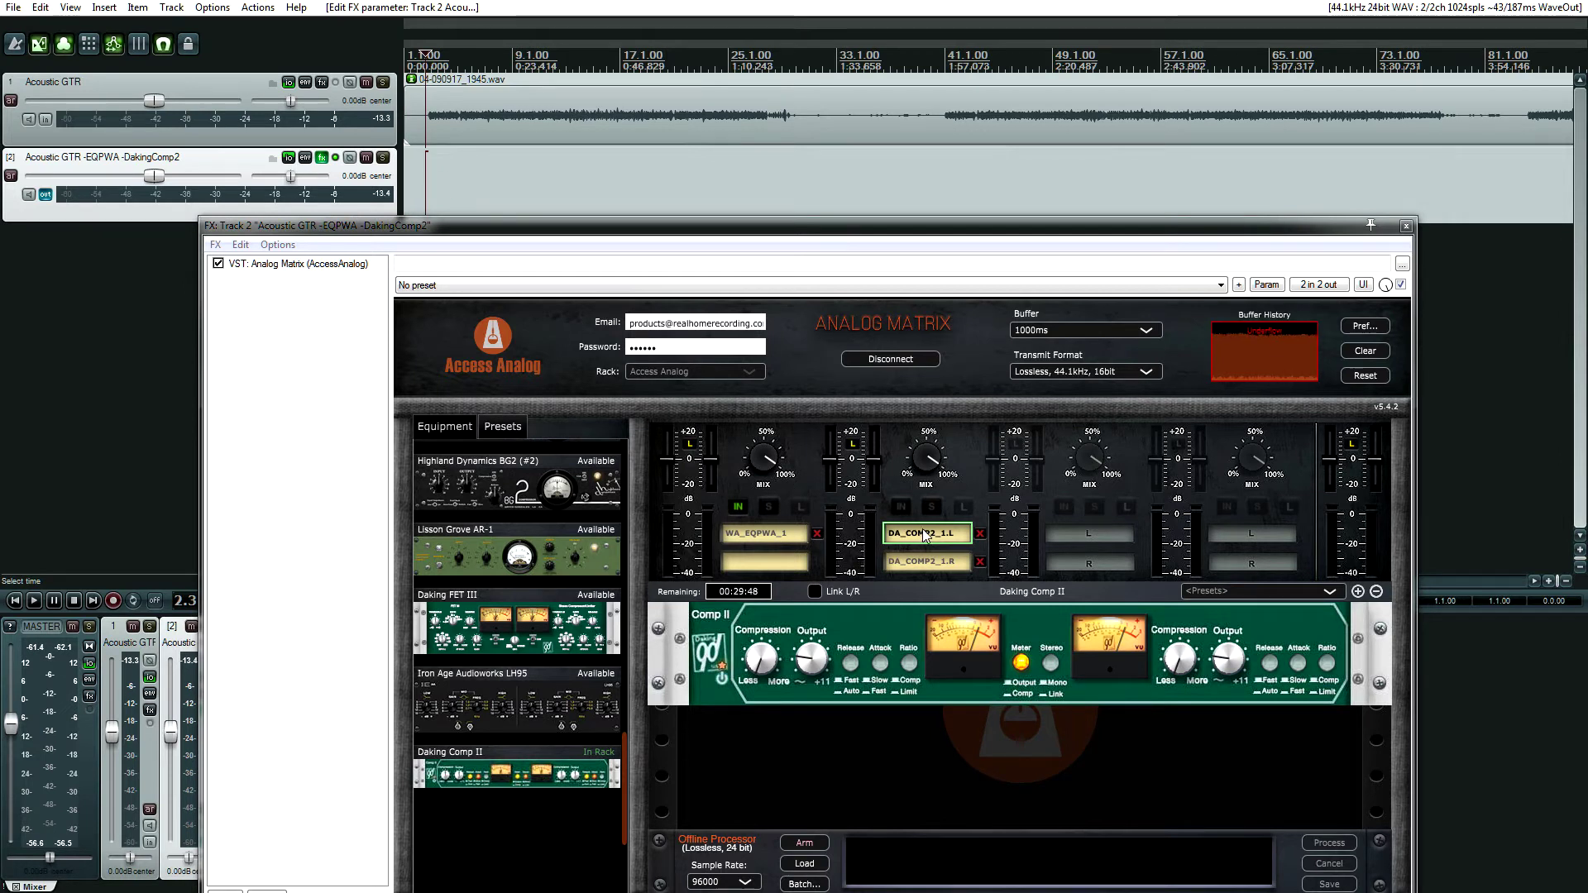
pyautogui.click(737, 530)
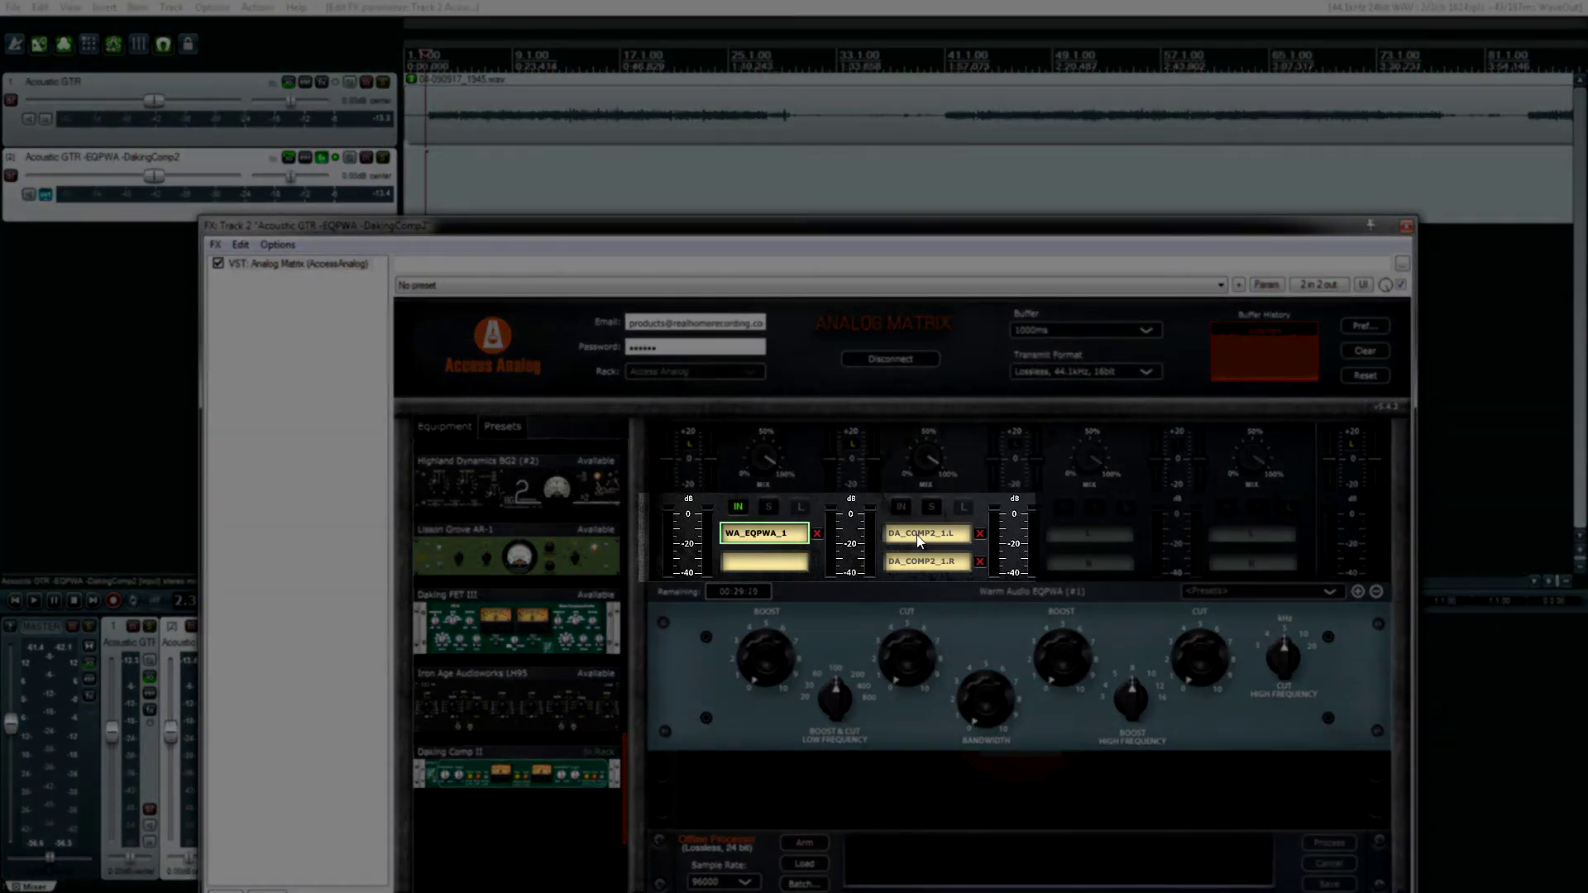
pyautogui.click(920, 559)
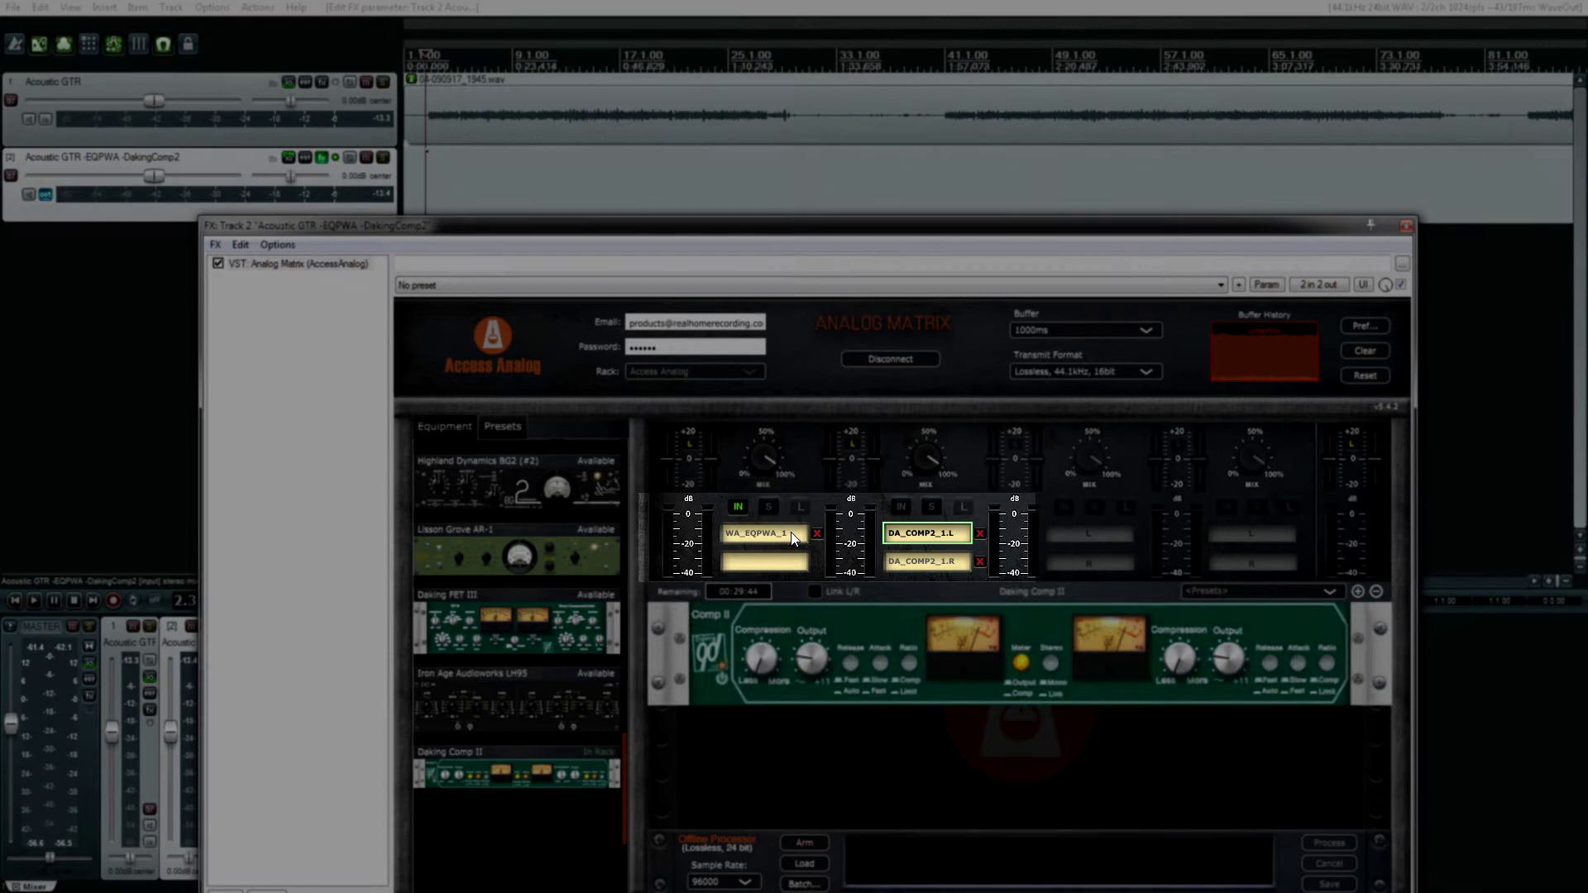
pyautogui.click(792, 533)
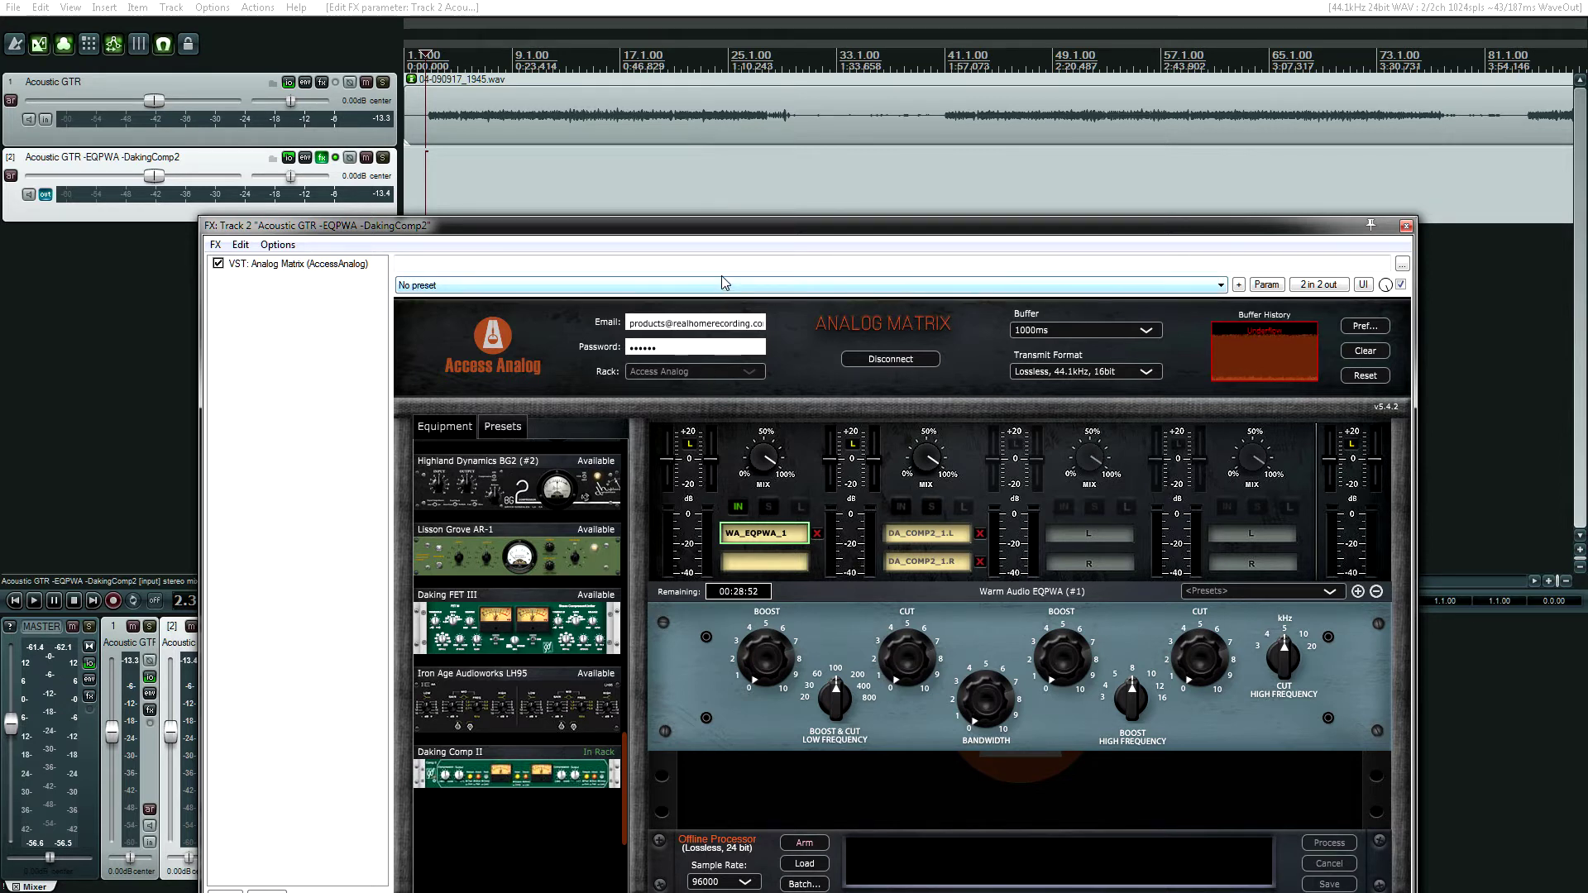
pyautogui.moveTo(733, 229); pyautogui.dragTo(711, 146)
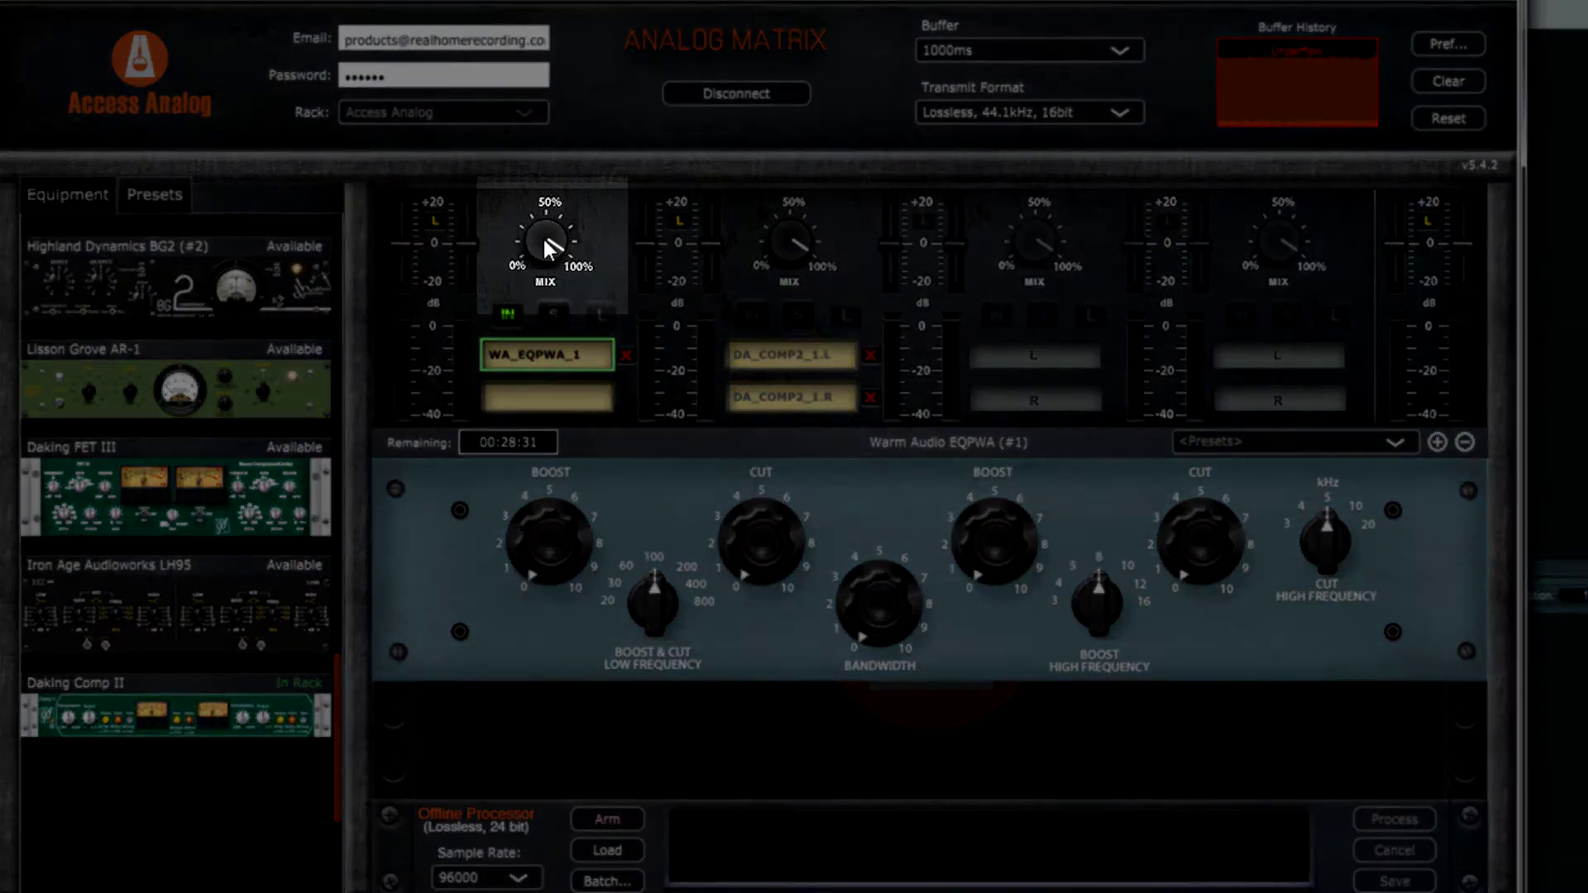
# - Start playback and turn the EQPWA's high-frequency and low-frequency boosts all the way up
pyautogui.moveTo(544, 240)
pyautogui.mouseDown()
pyautogui.moveTo(552, 490)
pyautogui.moveTo(526, 235)
pyautogui.mouseUp()
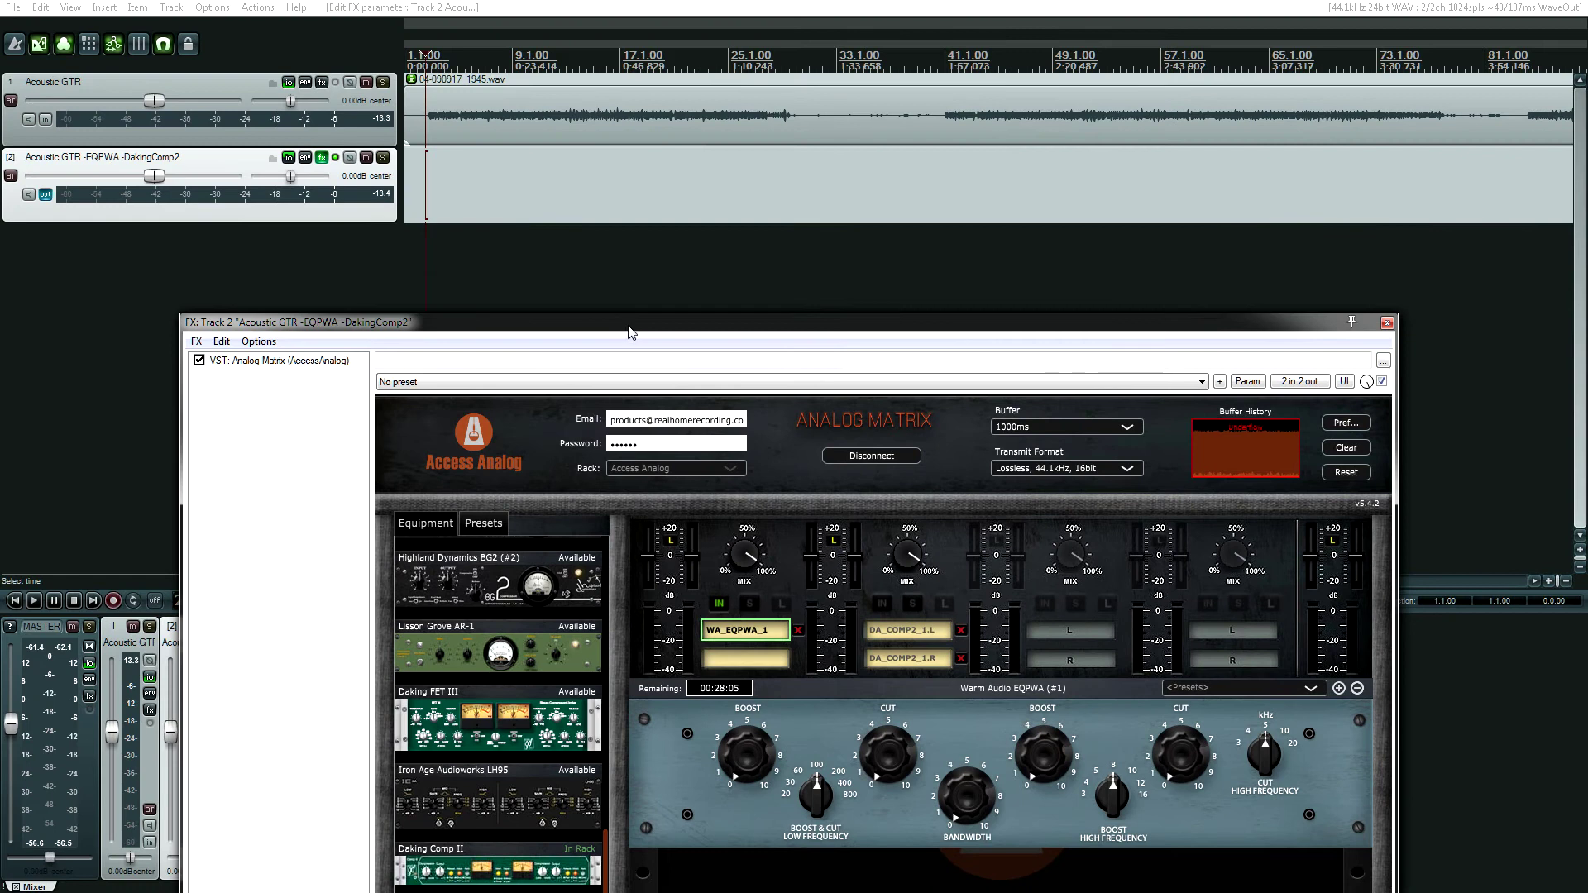
pyautogui.moveTo(468, 241); pyautogui.dragTo(477, 82)
pyautogui.press('space')
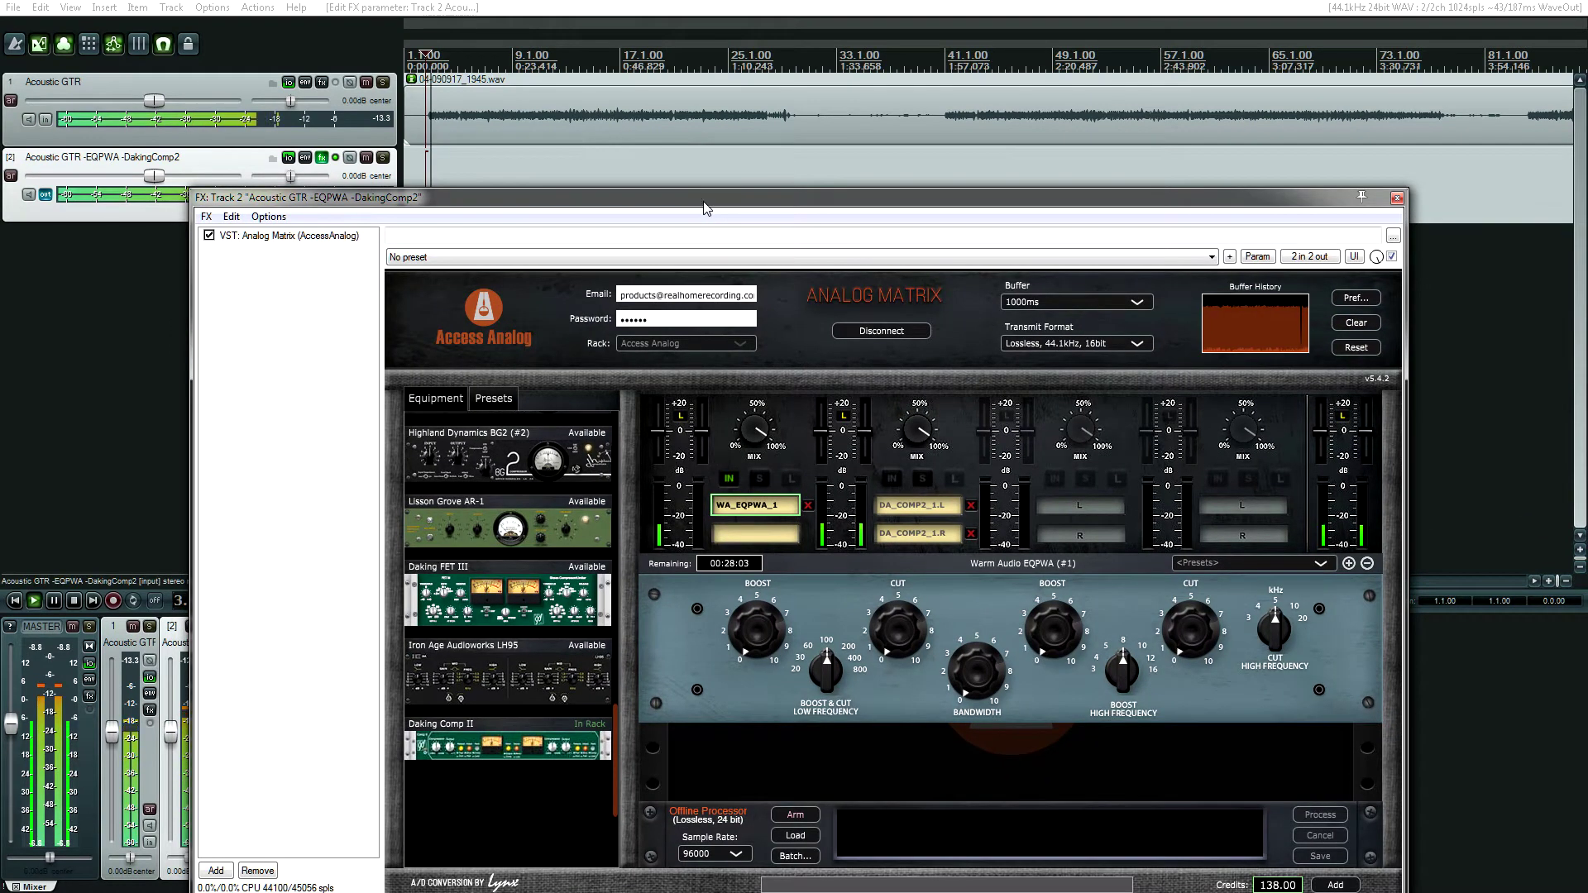
pyautogui.moveTo(705, 207); pyautogui.dragTo(674, 119)
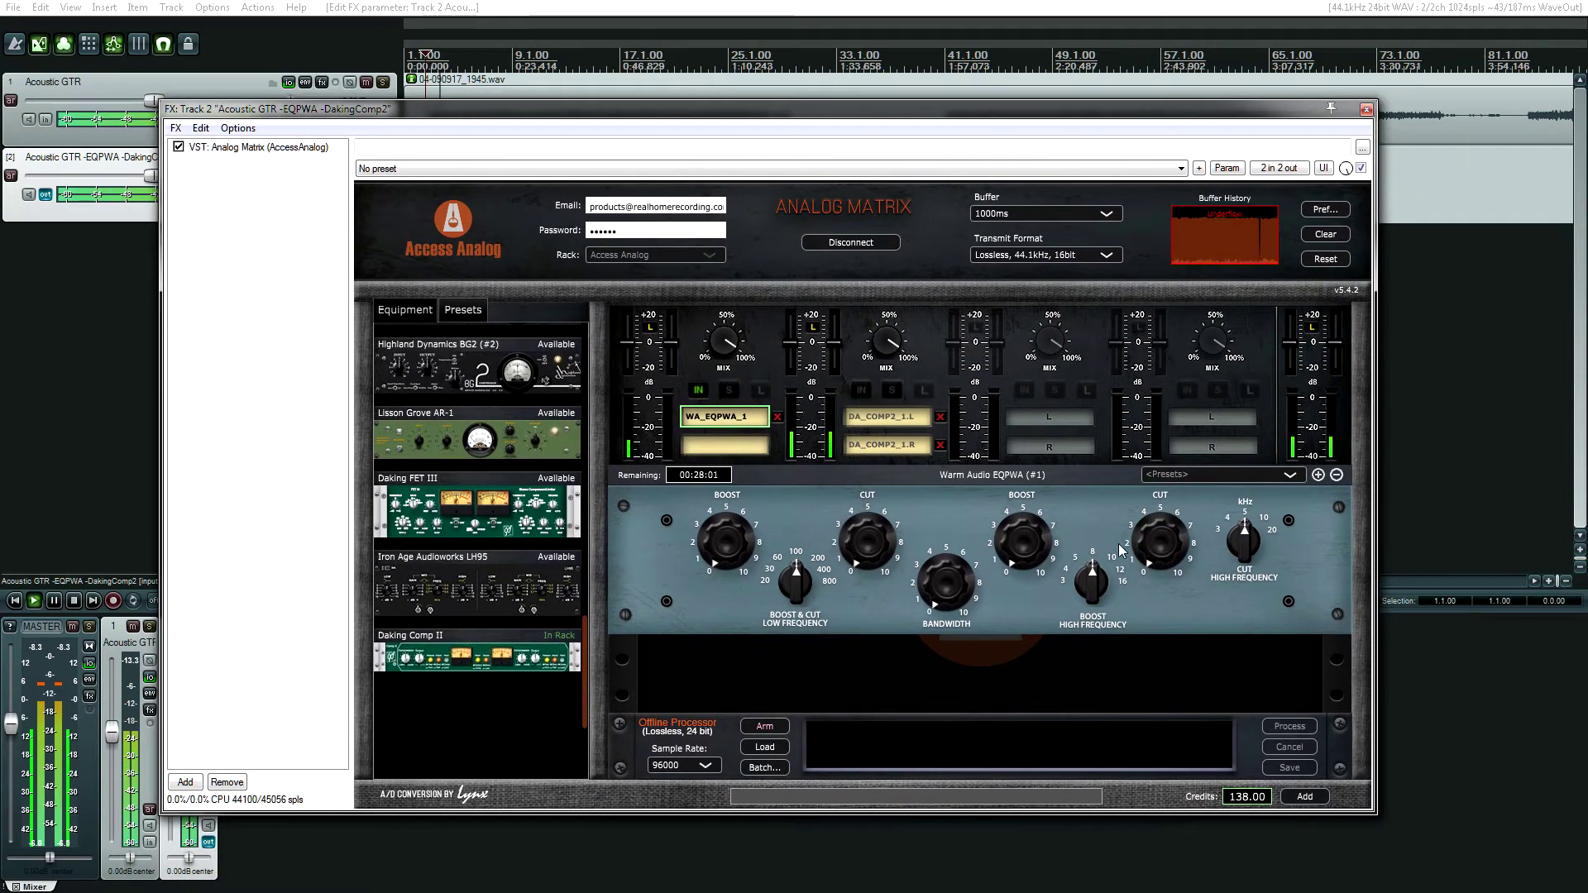
pyautogui.moveTo(1024, 547); pyautogui.dragTo(991, 306)
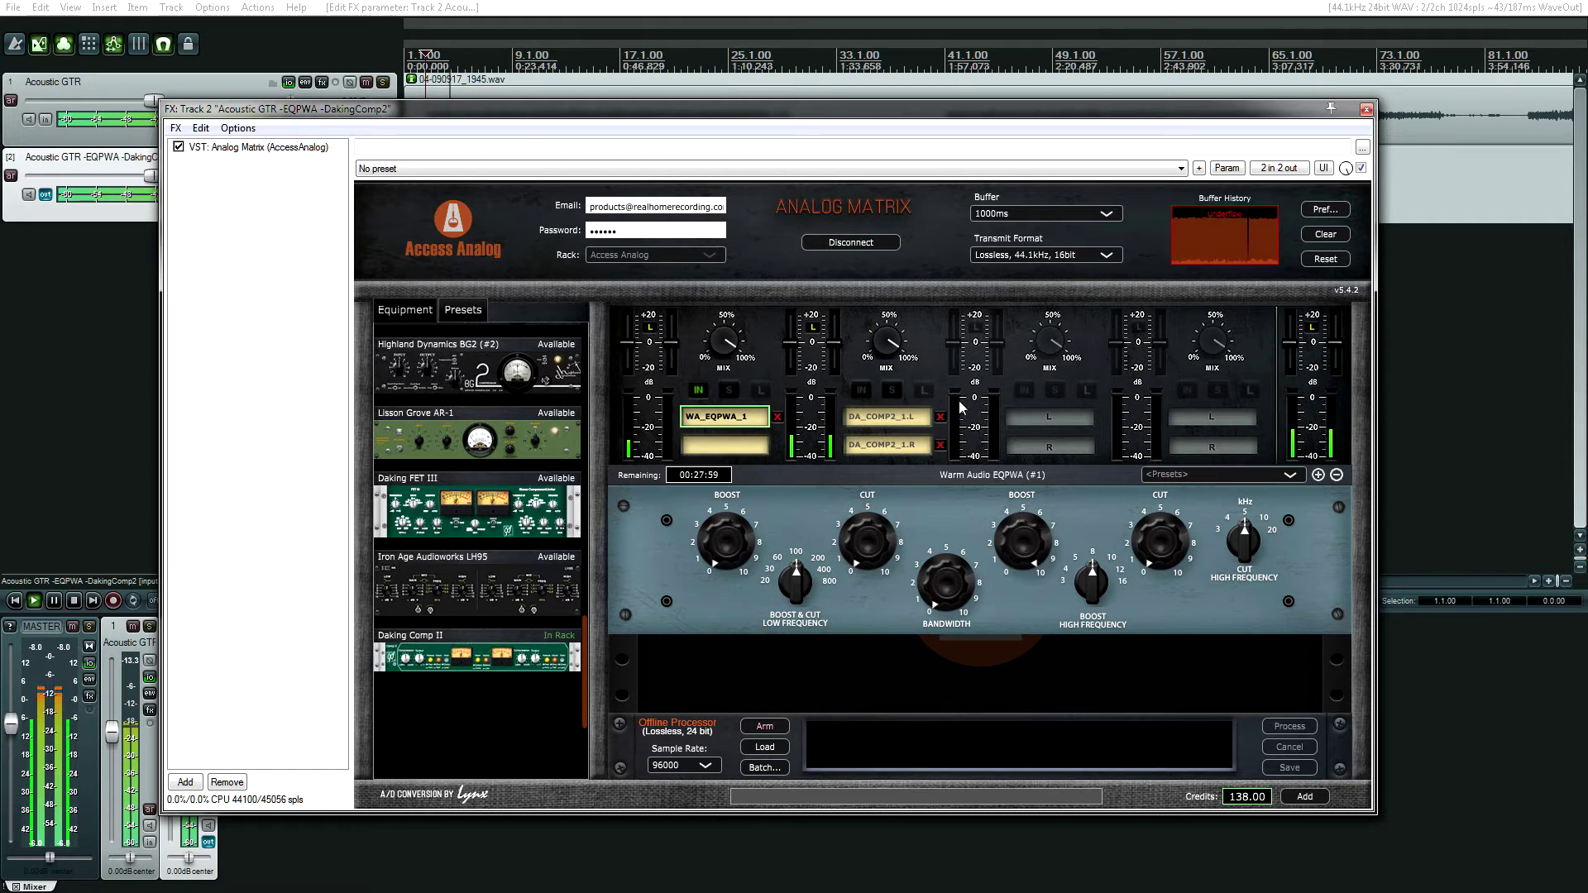
pyautogui.moveTo(725, 539); pyautogui.dragTo(718, 234)
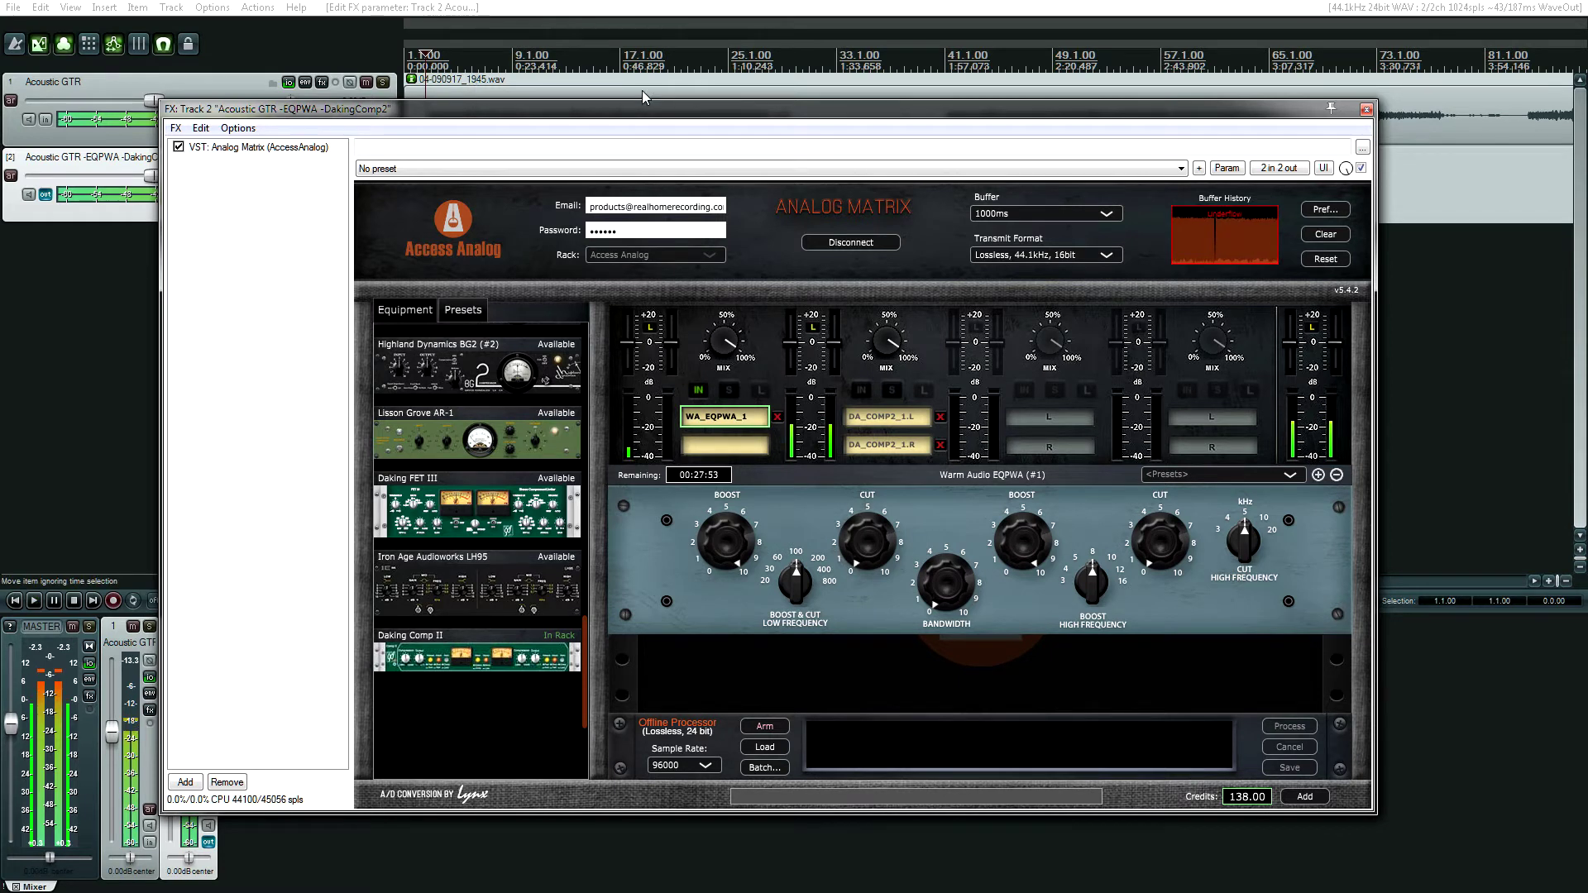
# - Widen the track control panel and play from near the clip's start to compare the two tracks' meters
pyautogui.moveTo(639, 116); pyautogui.dragTo(732, 225)
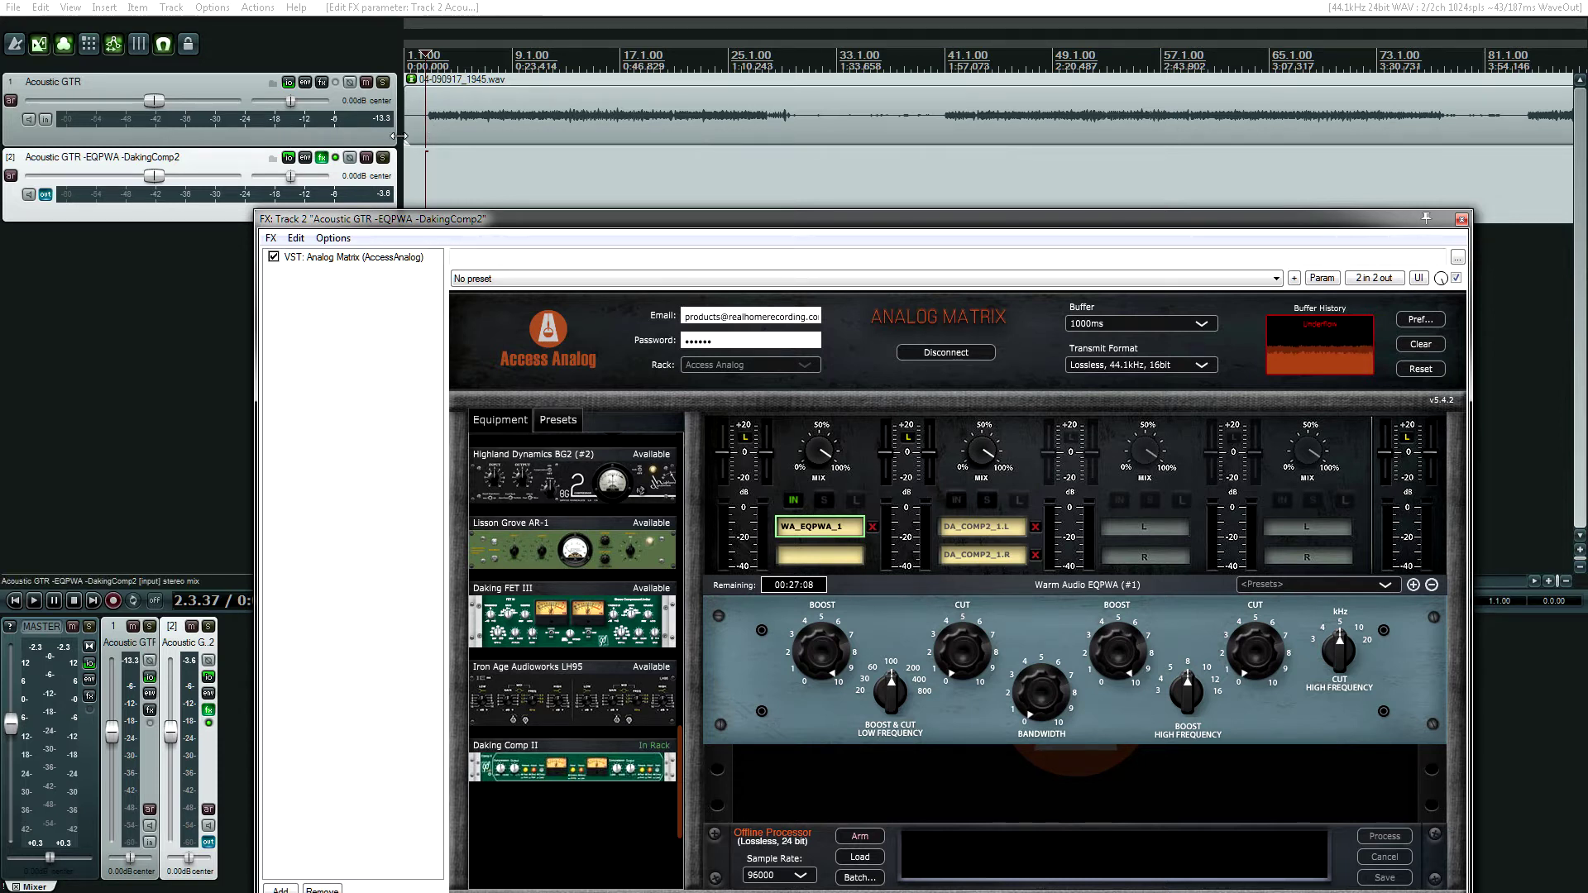
pyautogui.moveTo(402, 135); pyautogui.dragTo(707, 143)
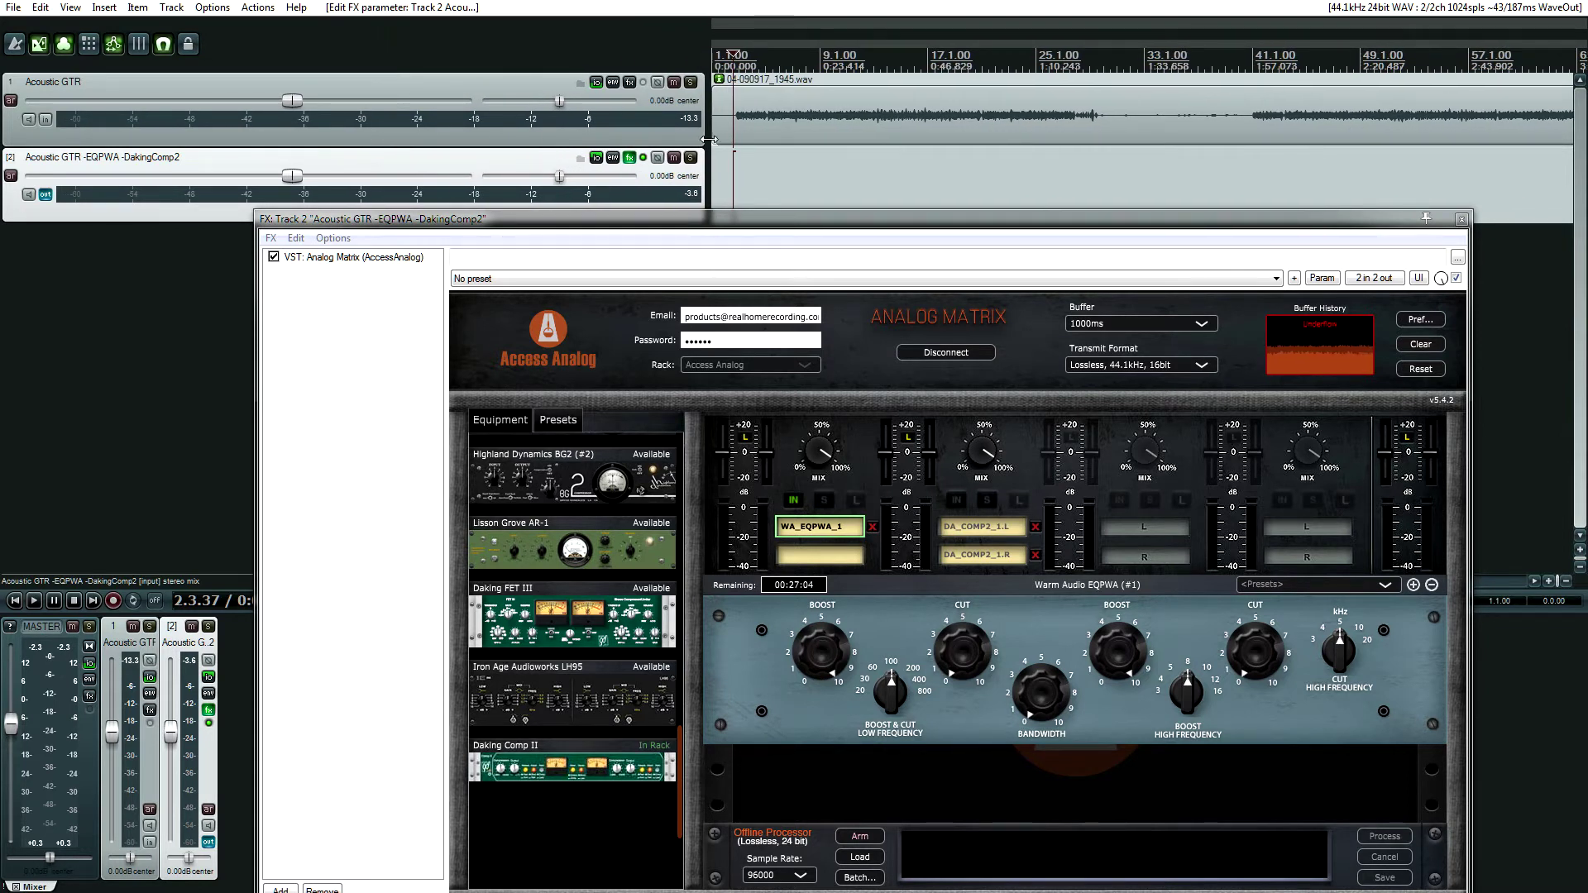
pyautogui.click(731, 136)
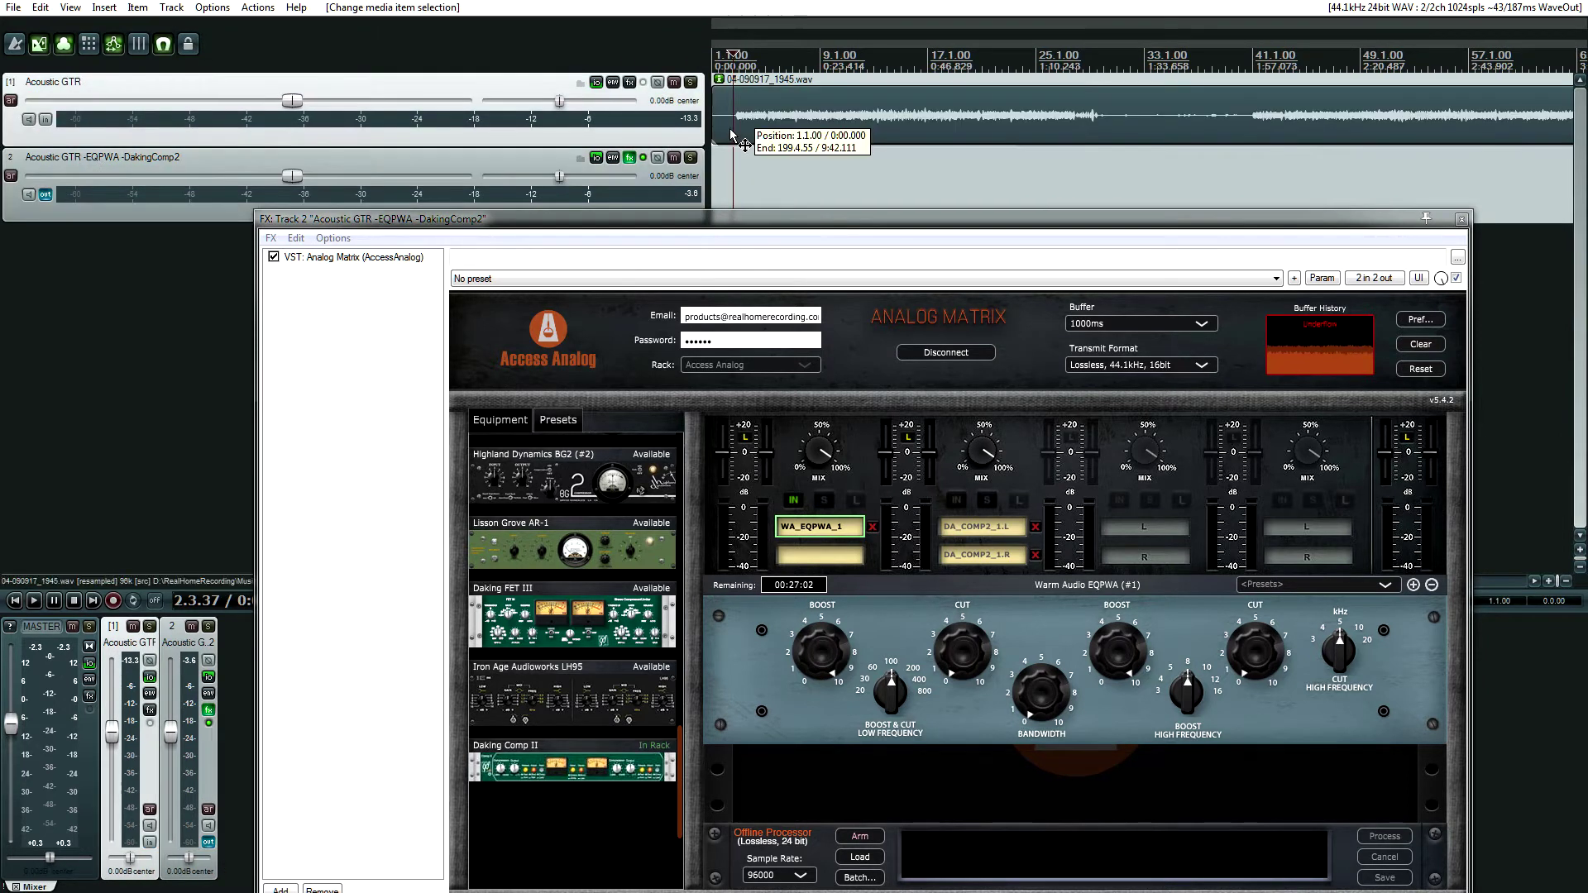
pyautogui.press('space')
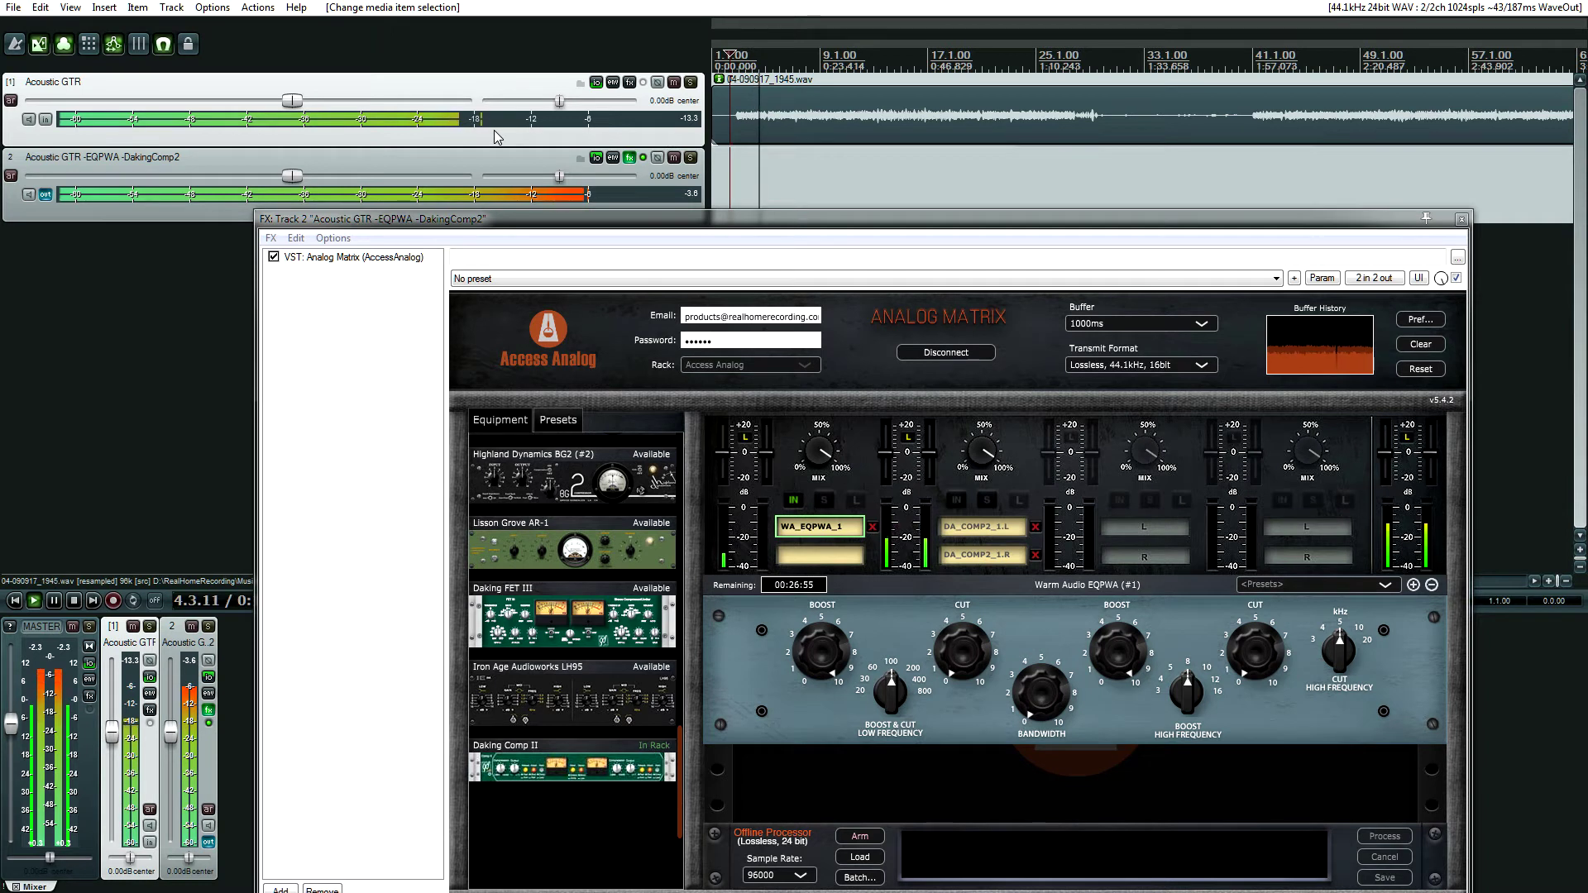
pyautogui.press('space')
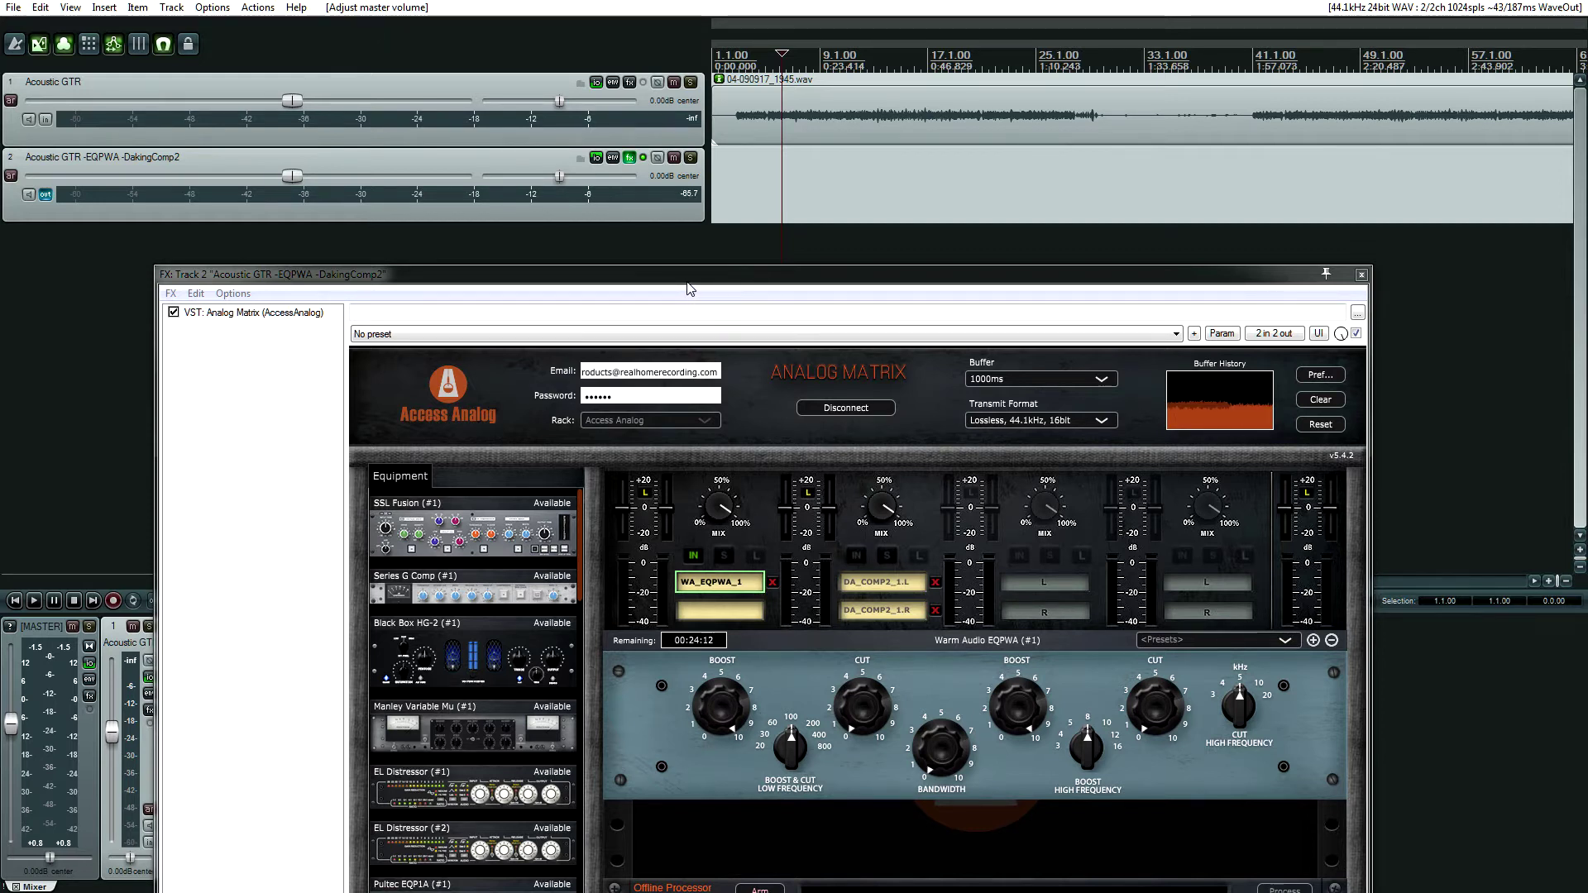
# - Turn the EQPWA's low-frequency boost back down
pyautogui.moveTo(688, 283); pyautogui.dragTo(649, 203)
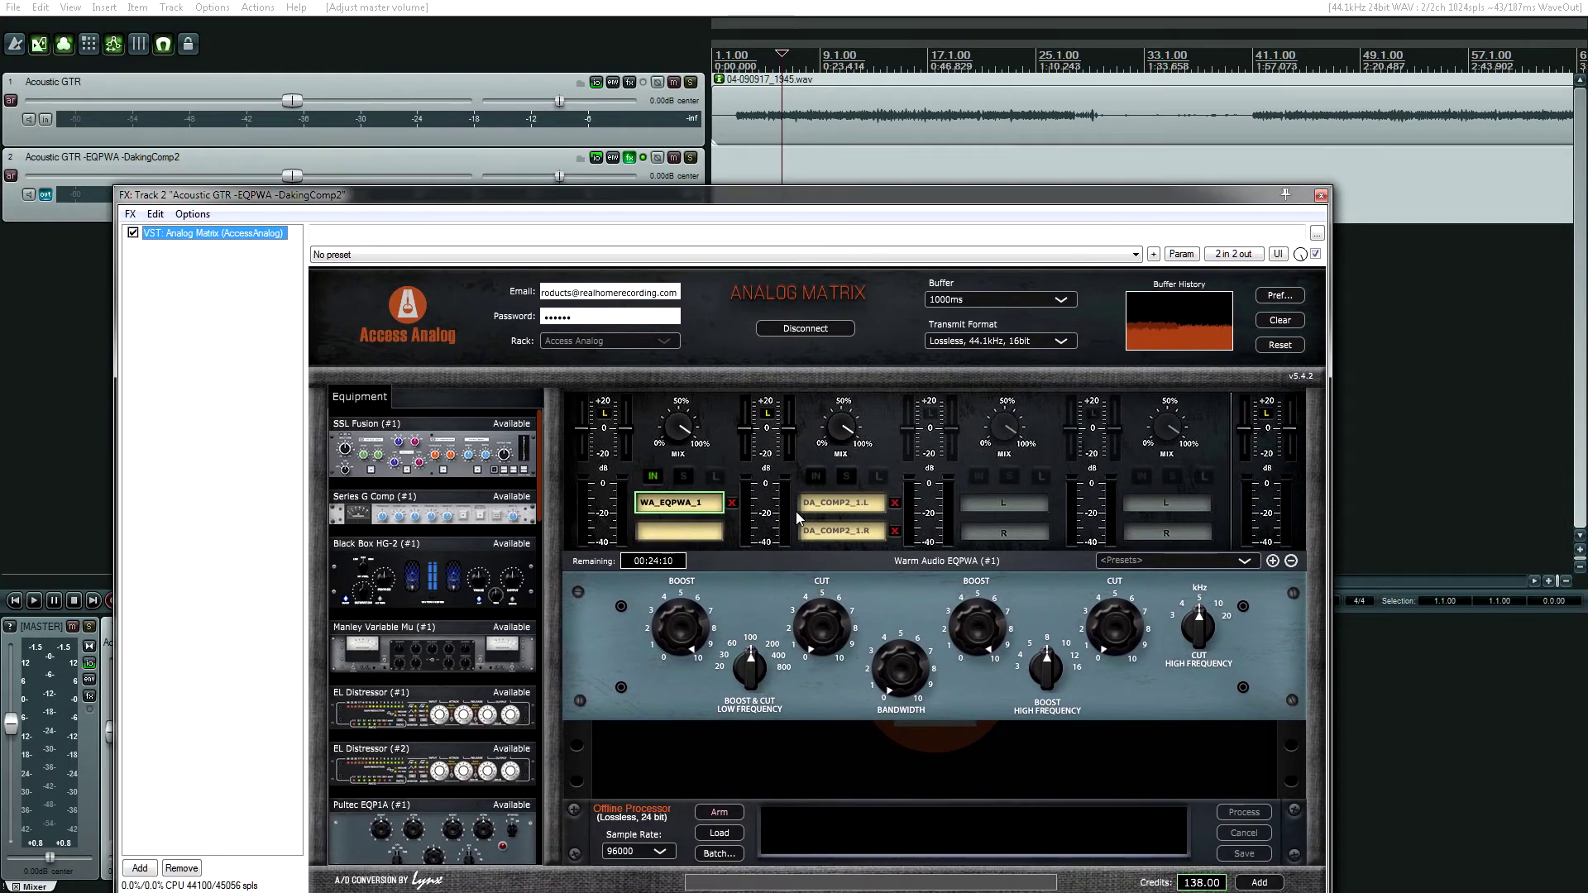
pyautogui.moveTo(692, 644); pyautogui.dragTo(742, 801)
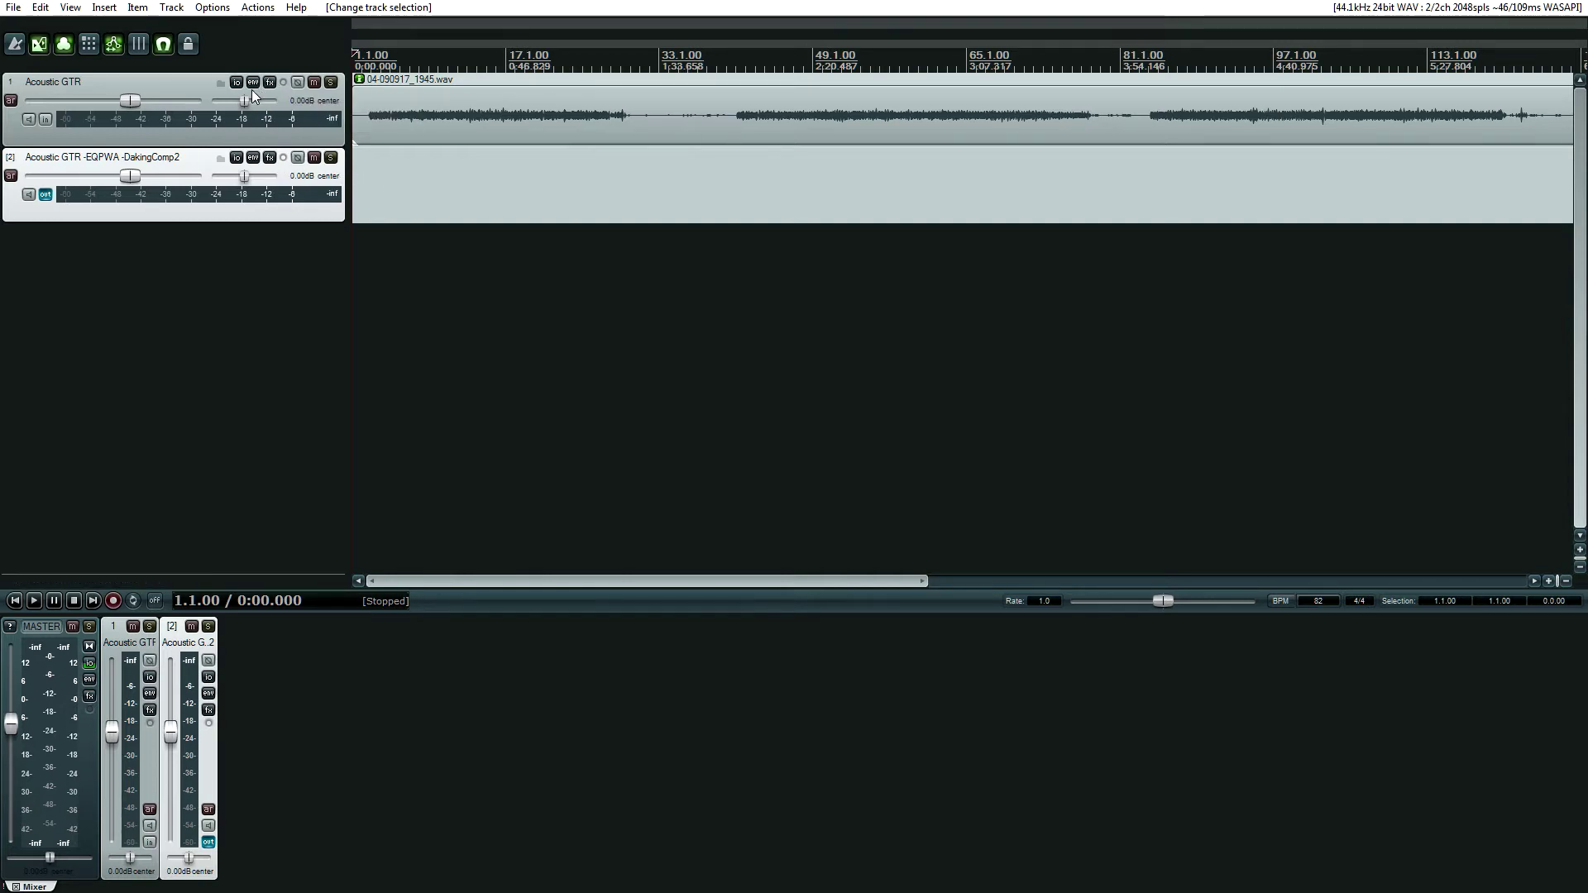
# - Insert the VST Analog Matrix (AccessAnalog) on track 2 and uncover the track list
pyautogui.click(270, 158)
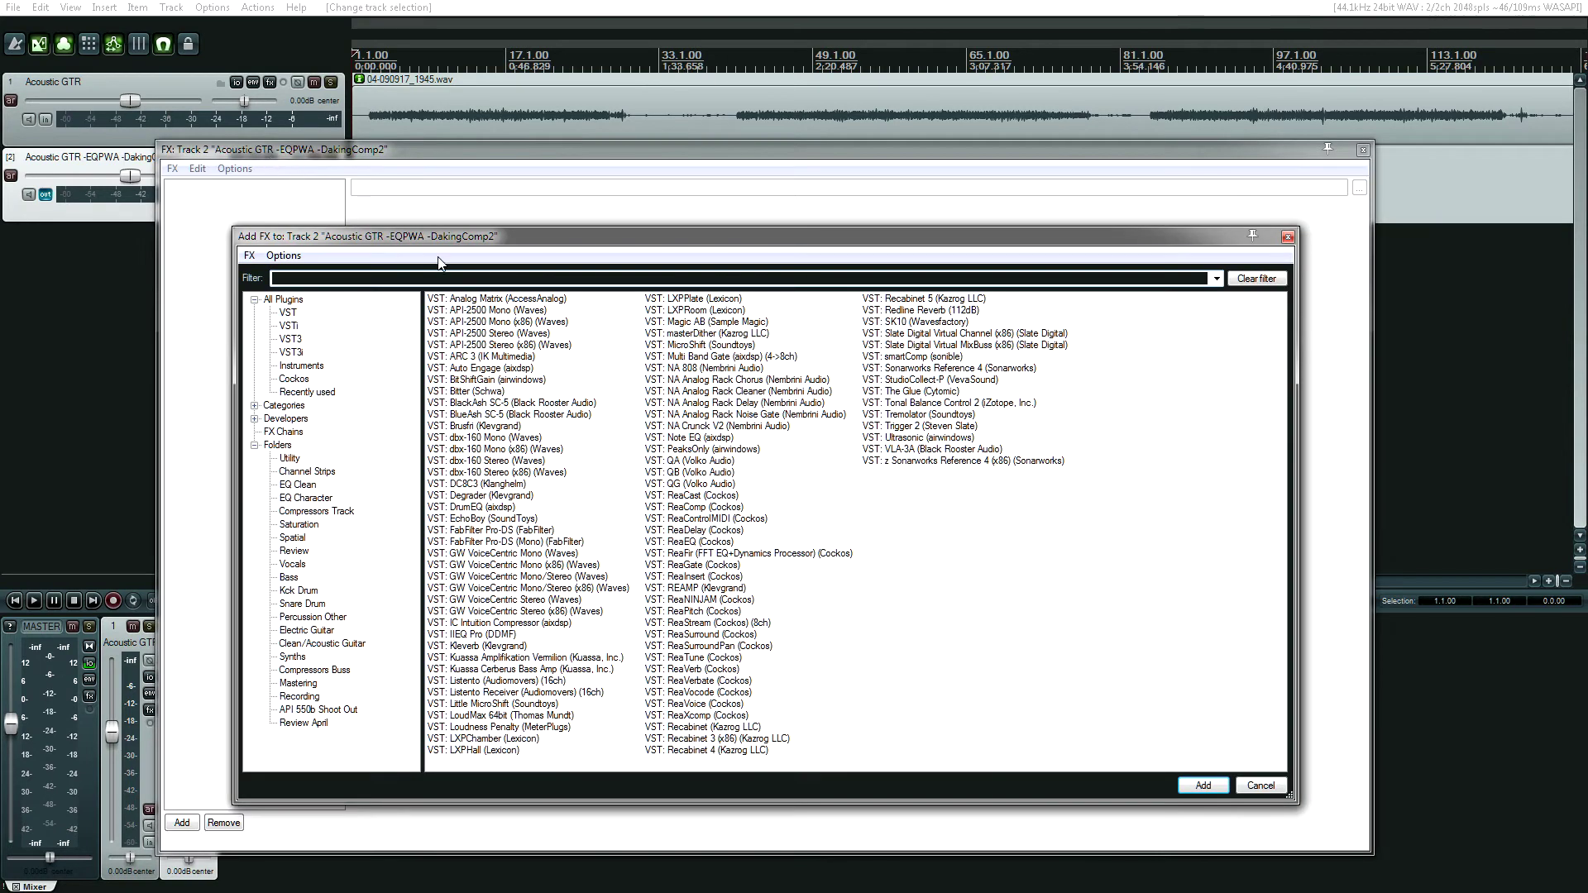
pyautogui.click(498, 300)
pyautogui.press('Escape')
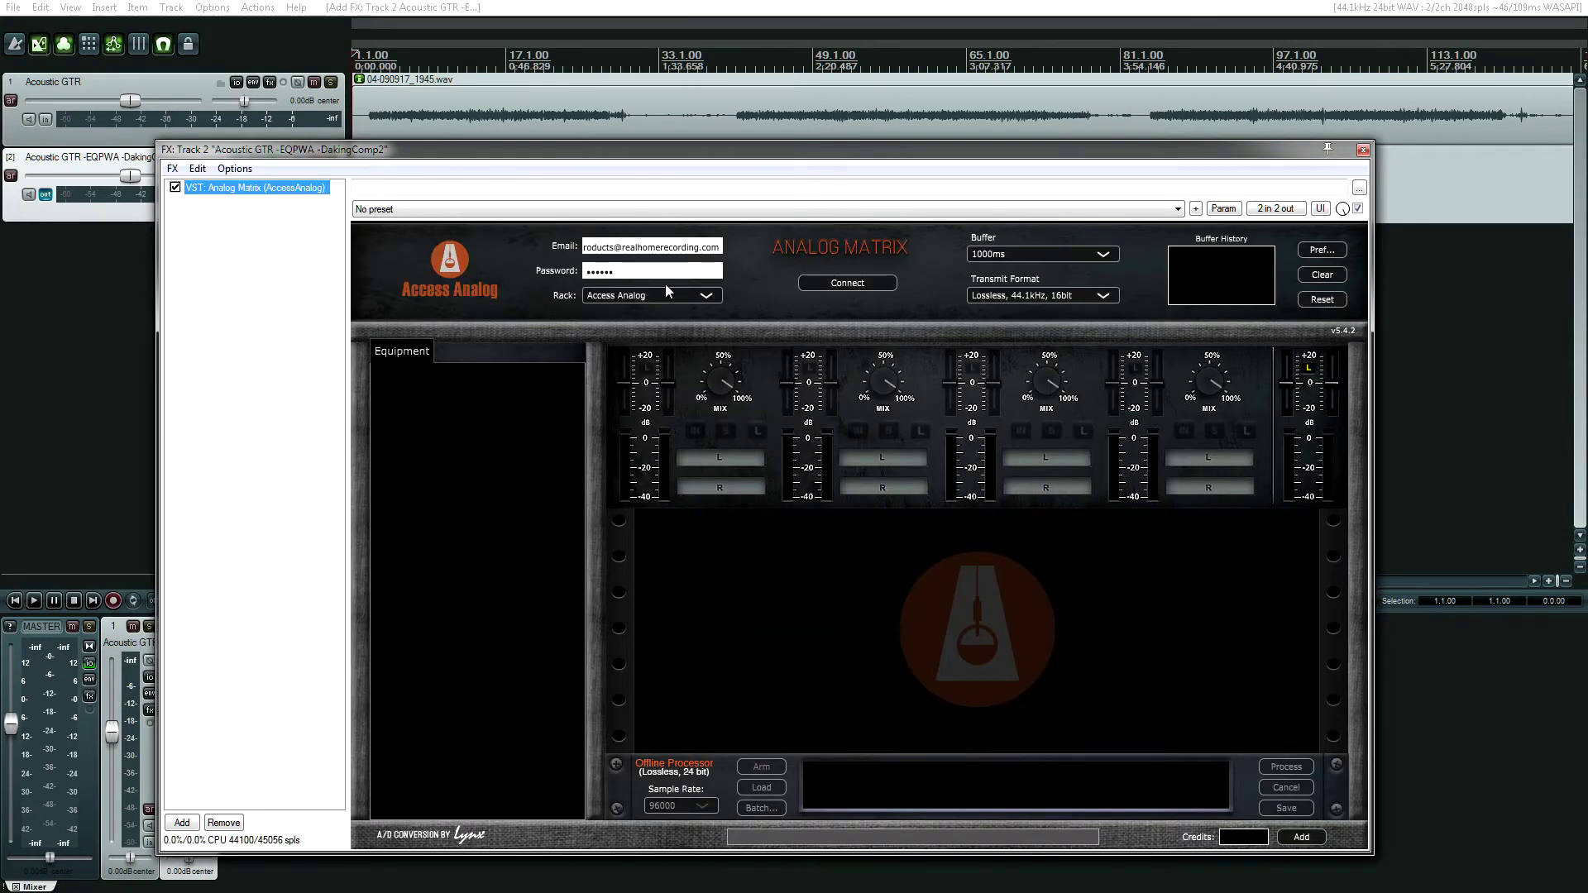
pyautogui.moveTo(562, 150); pyautogui.dragTo(605, 328)
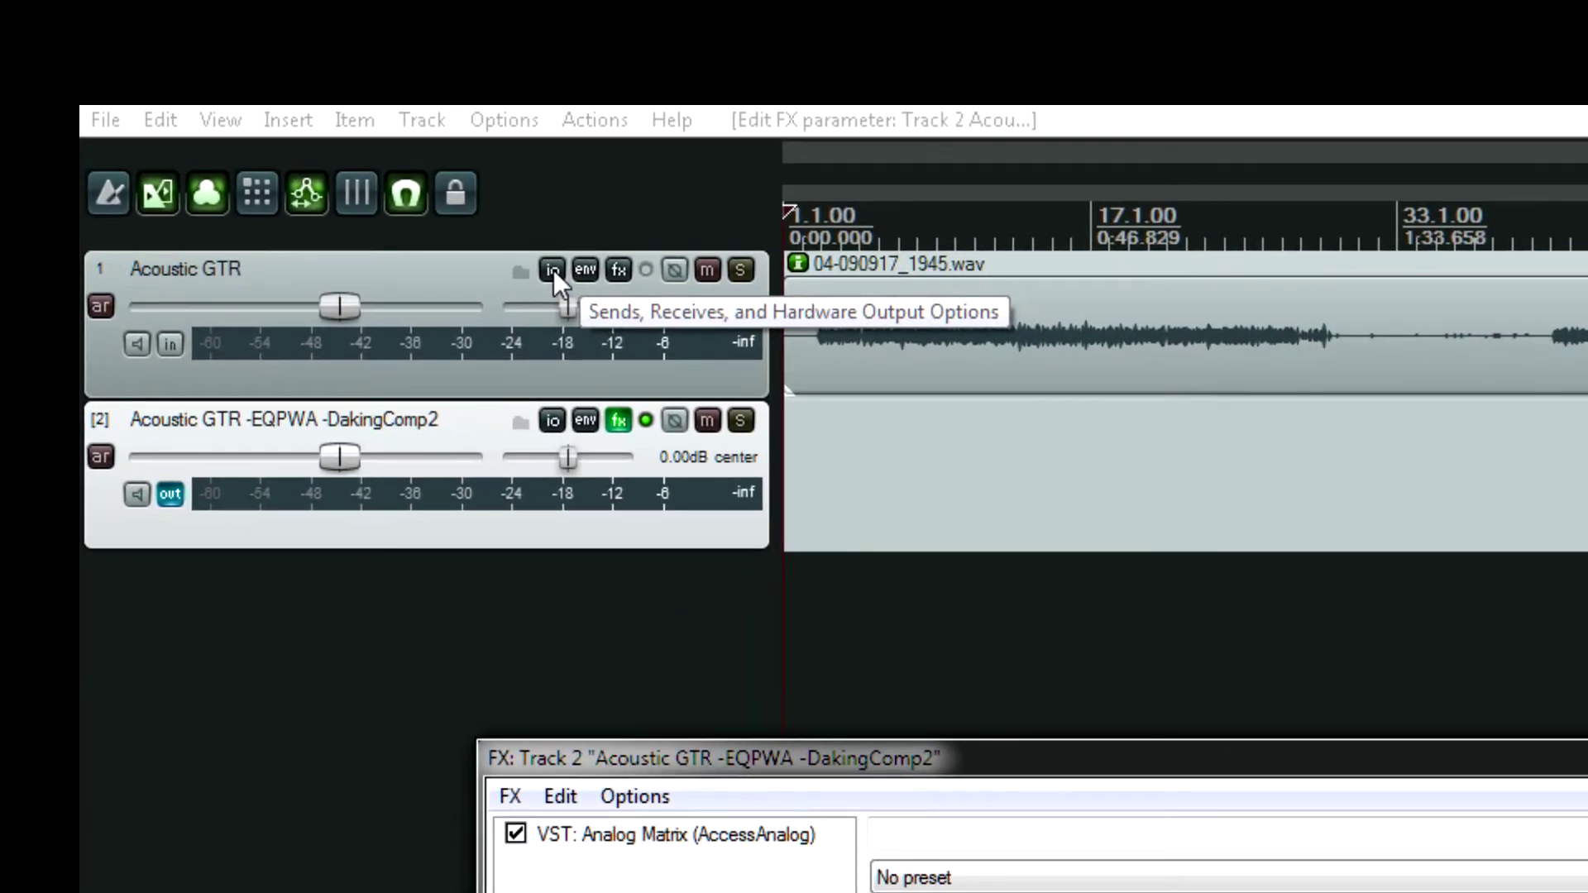
# - Turn off the master send of track 1, Acoustic GTR, and place the edit cursor within the first guitar passage
pyautogui.click(554, 270)
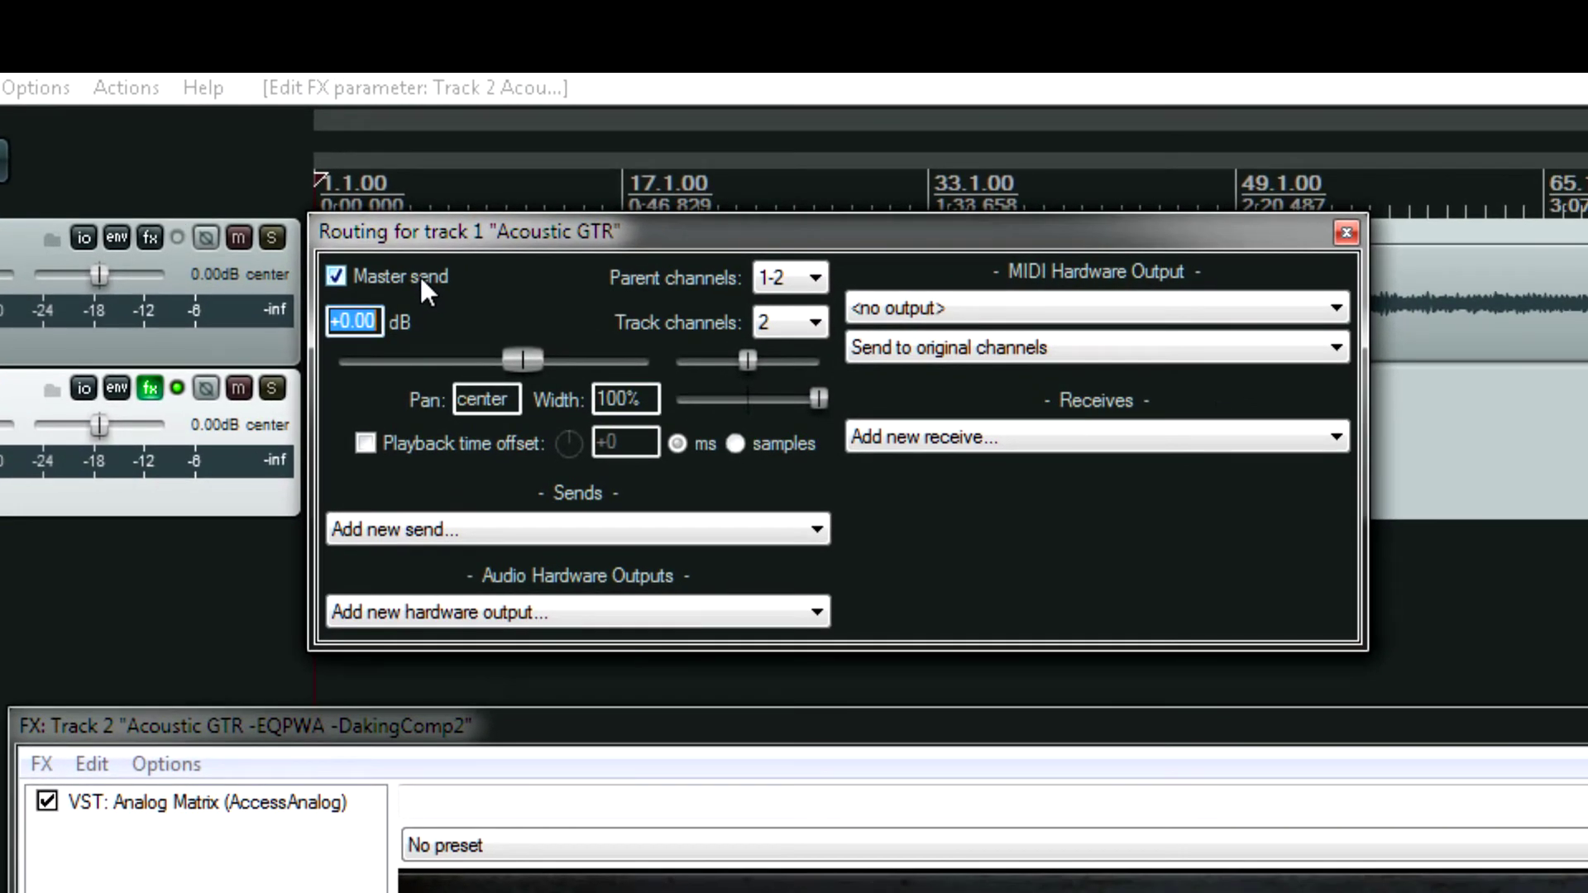
pyautogui.click(419, 275)
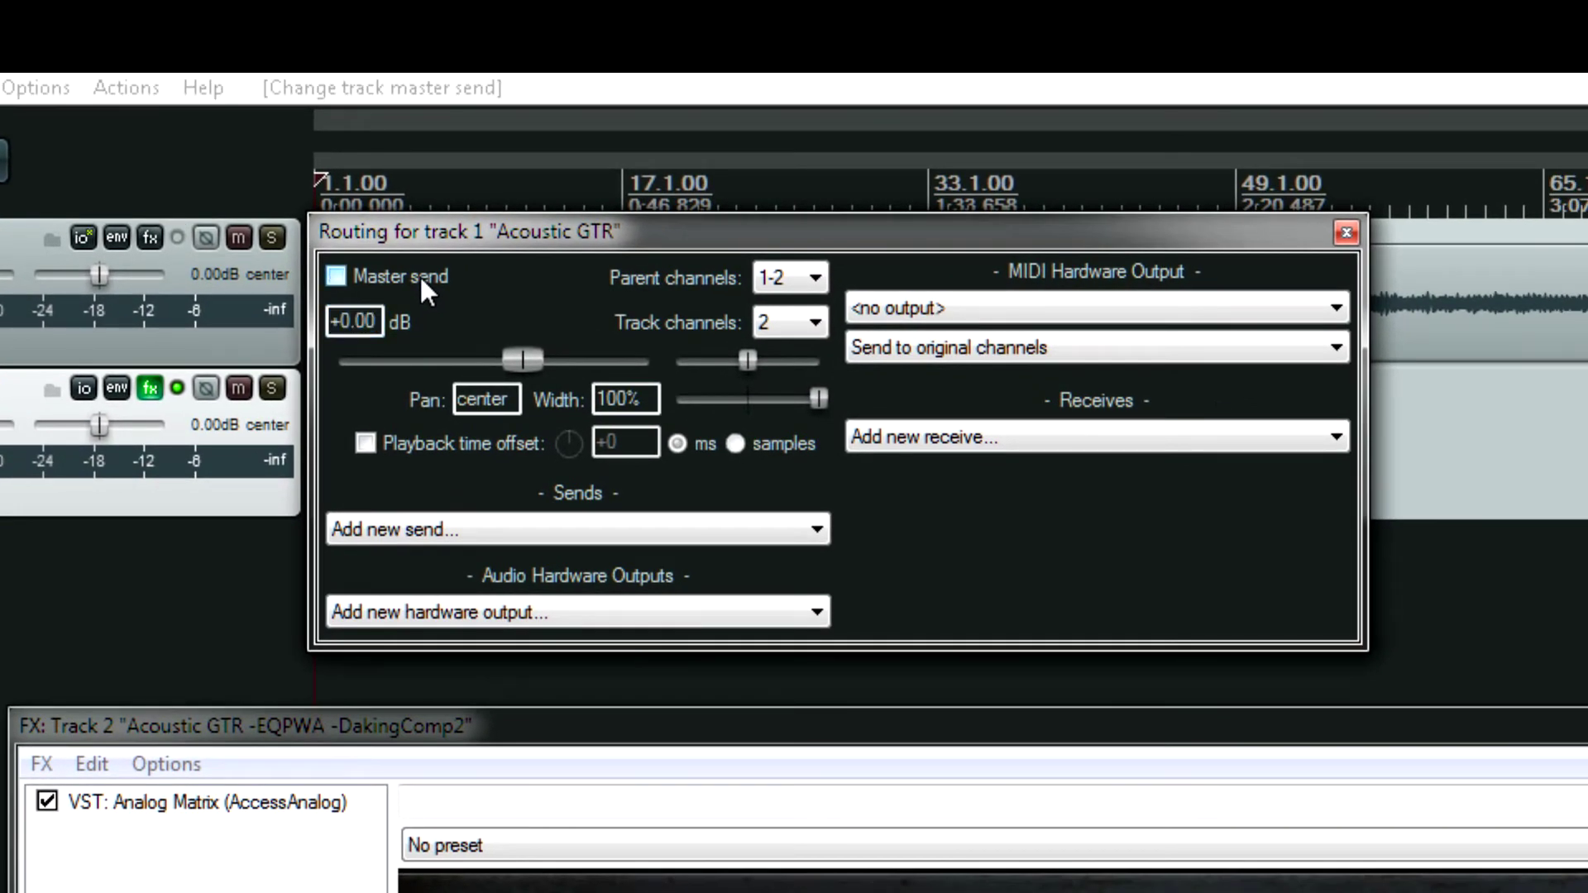
pyautogui.click(1347, 233)
pyautogui.click(441, 440)
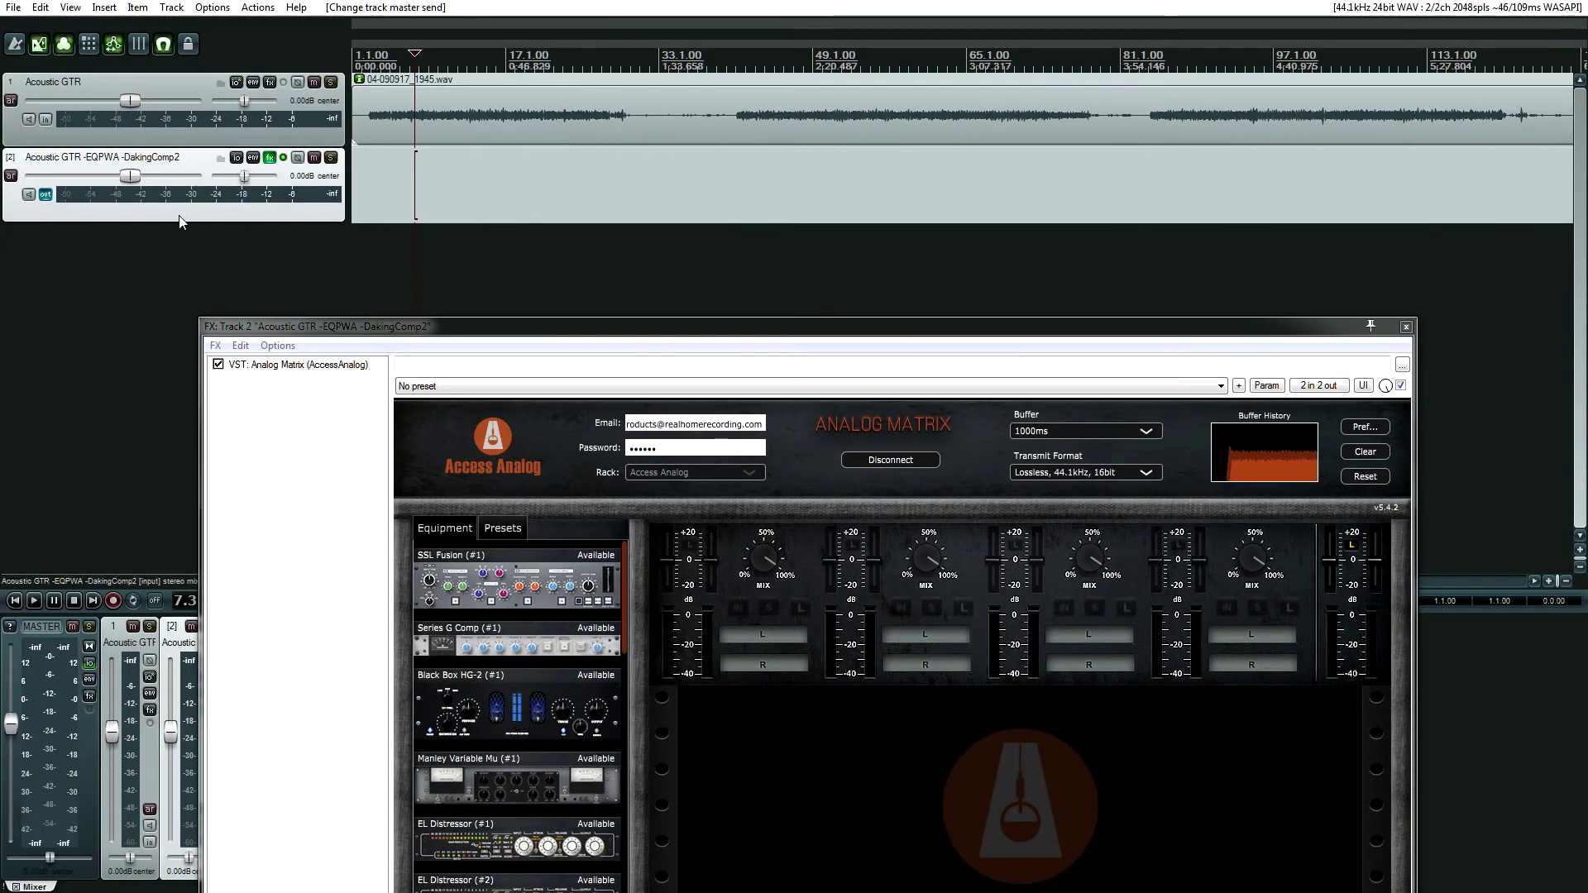
pyautogui.moveTo(522, 326); pyautogui.dragTo(526, 230)
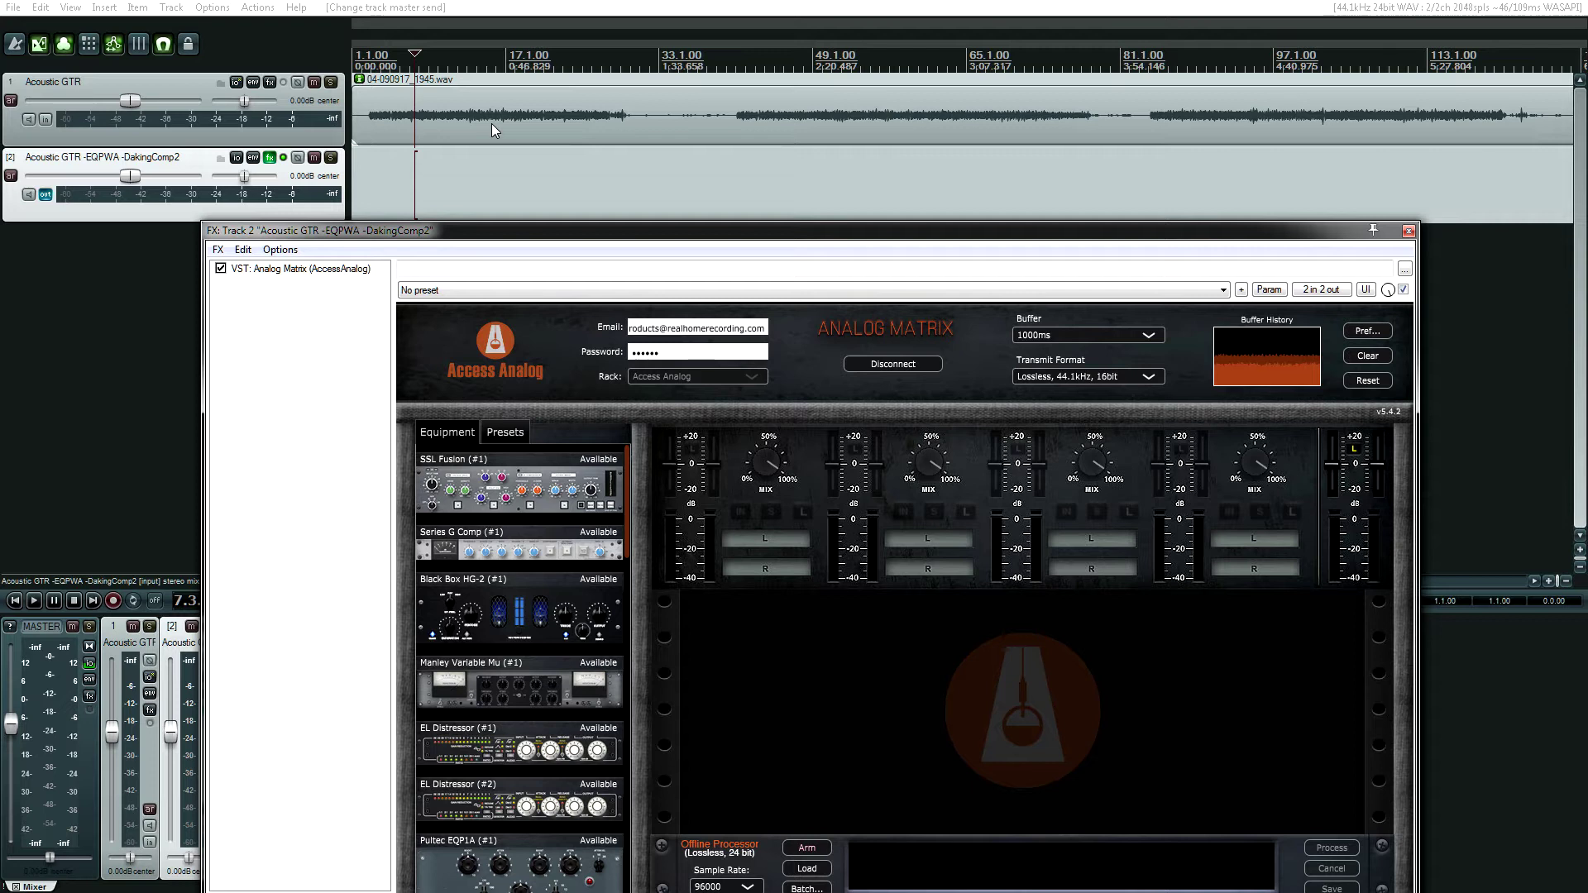
# - Uncover the tracks behind the plugin and load the Warm Audio EQPWA (#1) in the second rack slot and the Daking Comp II in the third
pyautogui.moveTo(596, 239); pyautogui.dragTo(562, 150)
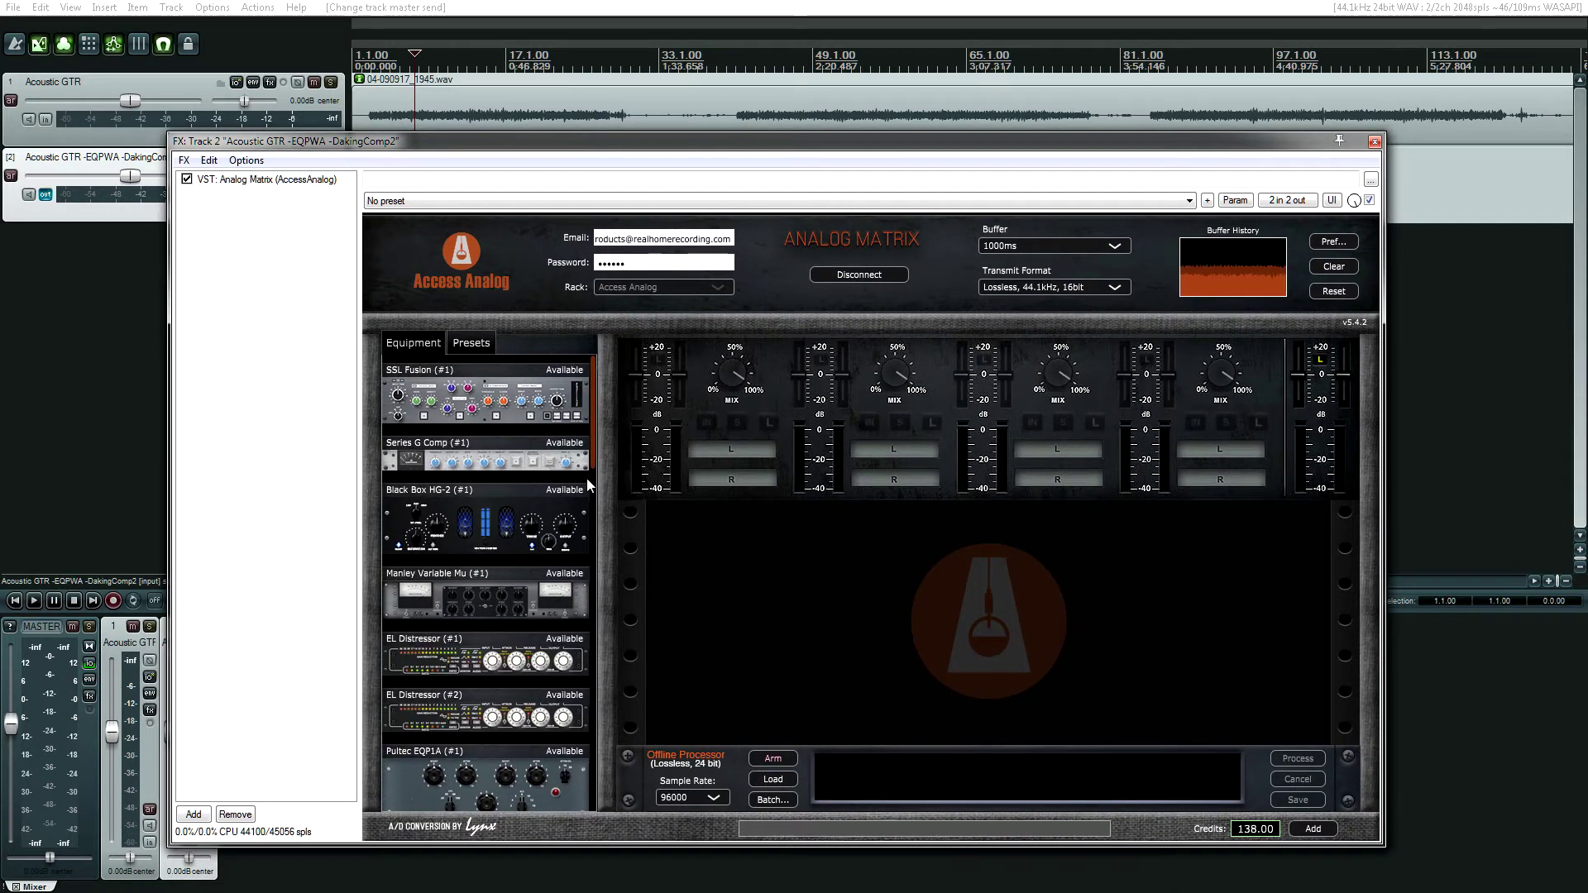
pyautogui.click(865, 277)
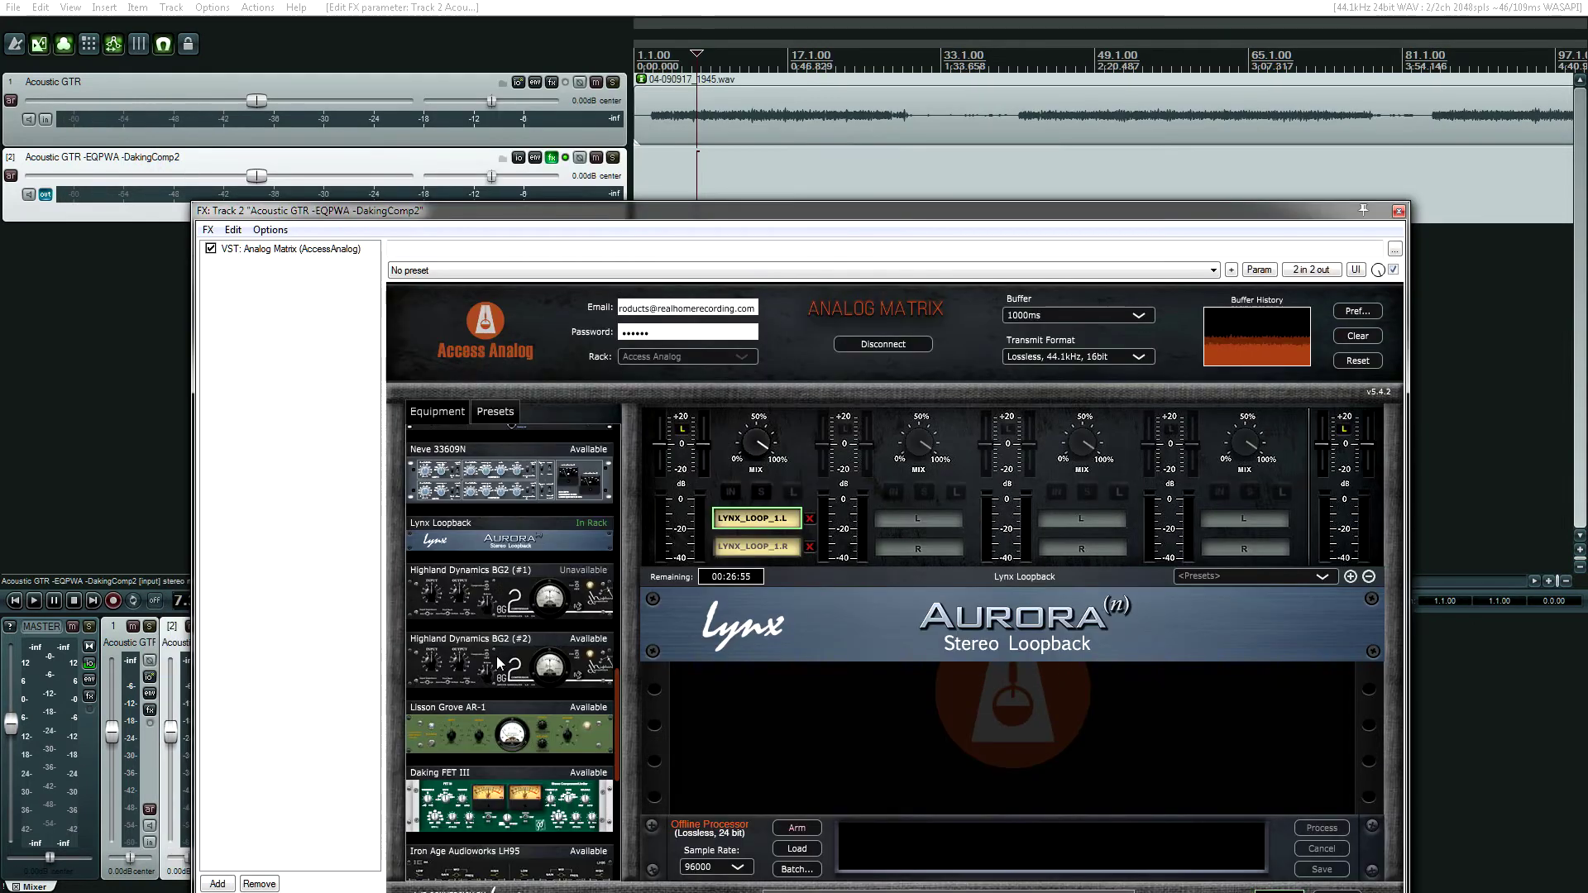
pyautogui.scroll(-3, 498, 662)
pyautogui.scroll(2, 499, 662)
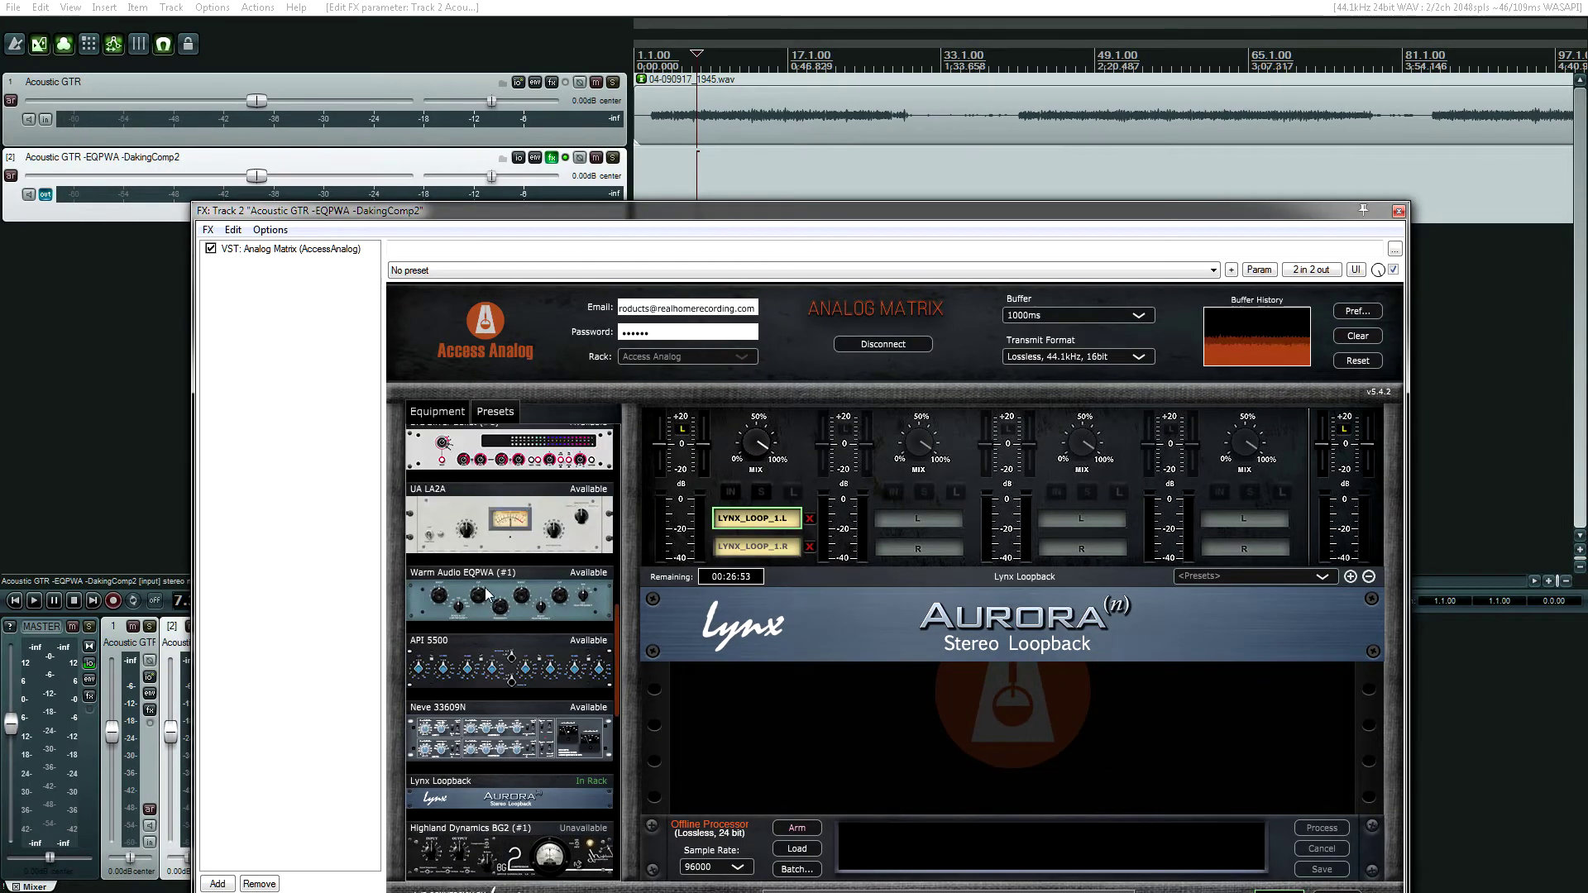
pyautogui.moveTo(477, 581); pyautogui.dragTo(932, 526)
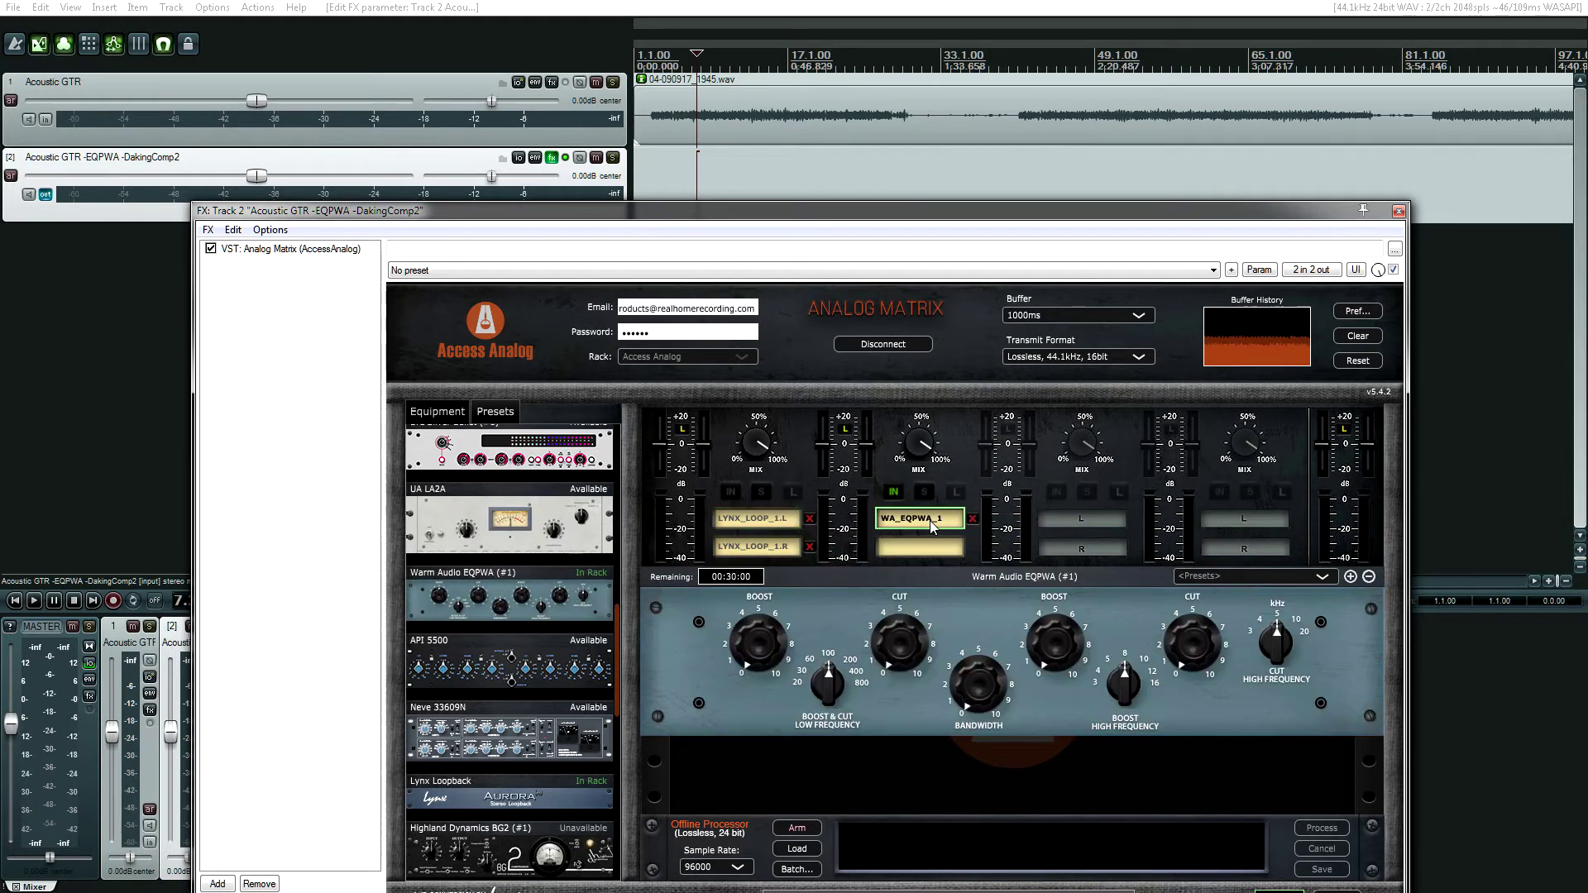
pyautogui.scroll(-8, 541, 637)
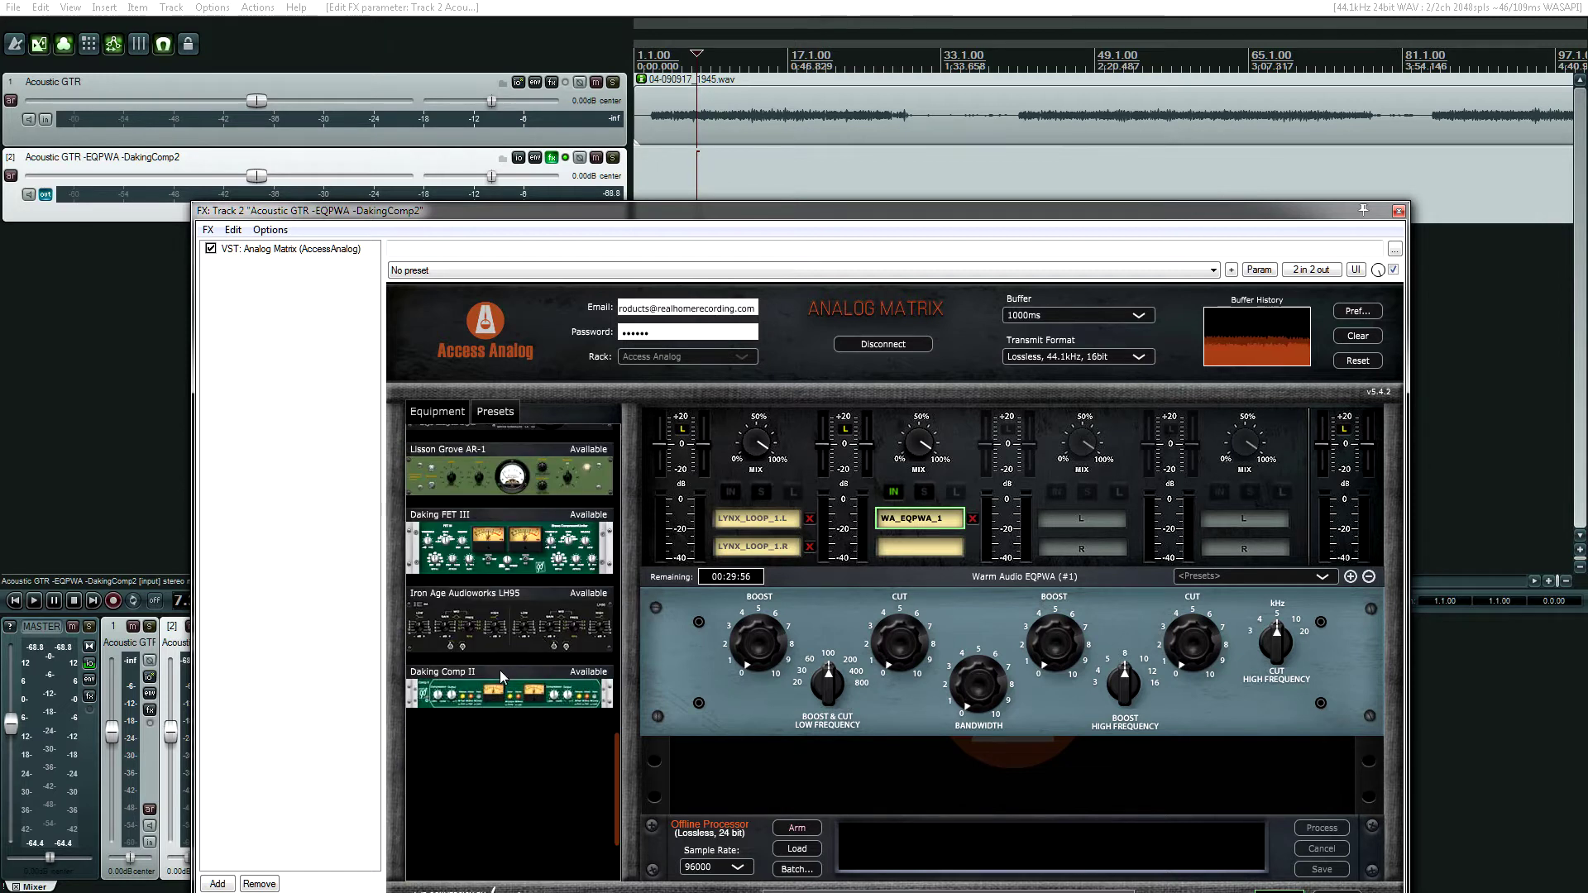
pyautogui.moveTo(499, 671); pyautogui.dragTo(1129, 521)
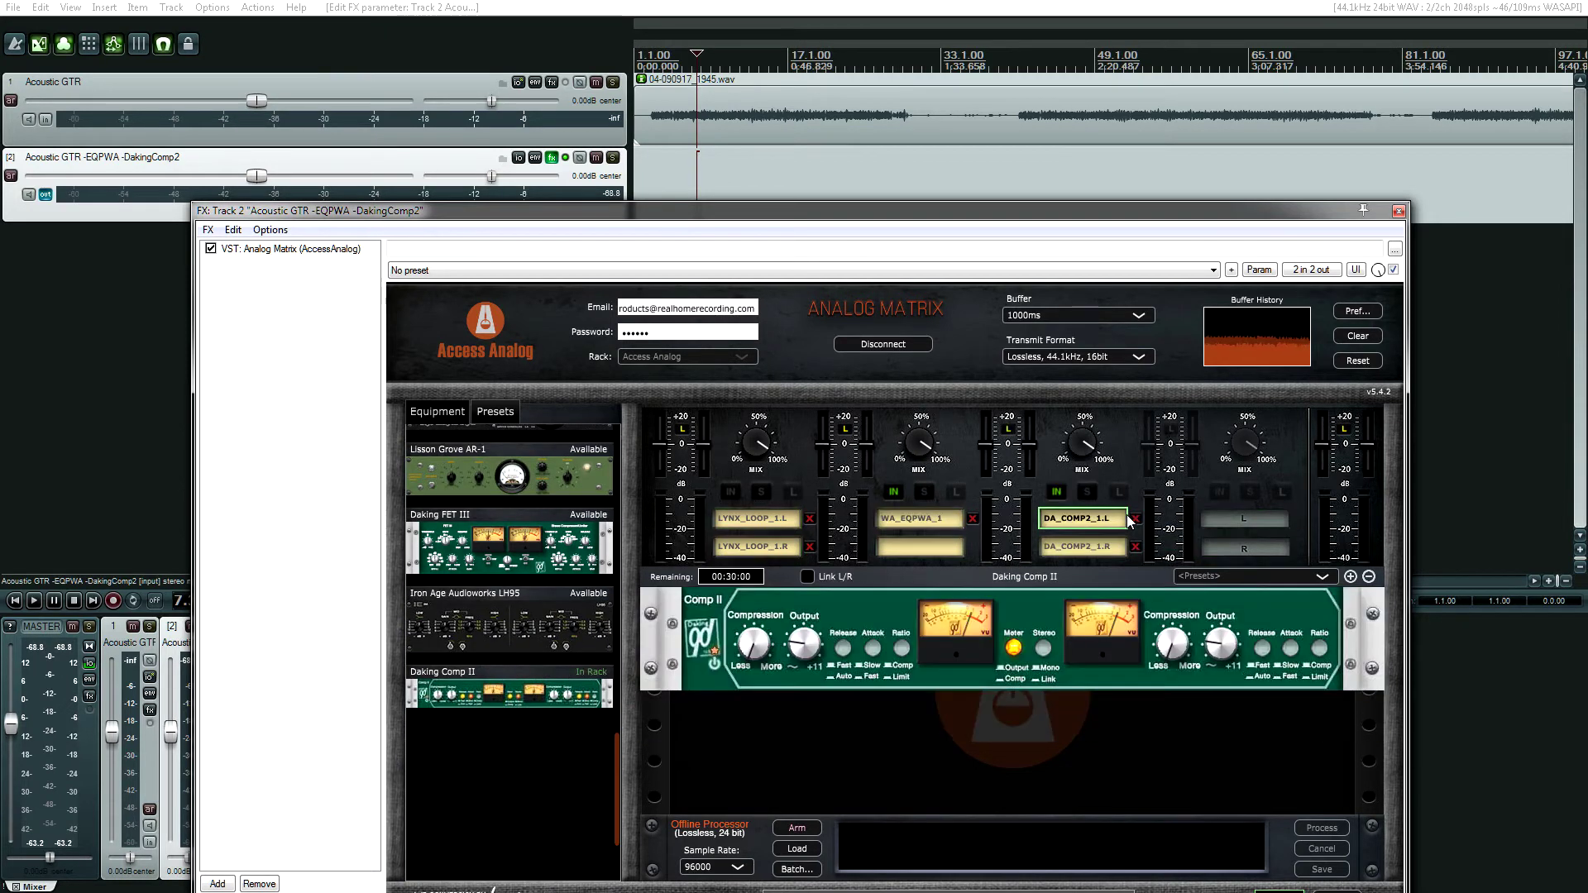
# - Try the solo switches of the three occupied rack slots and switch the EQPWA's slot out
pyautogui.click(741, 520)
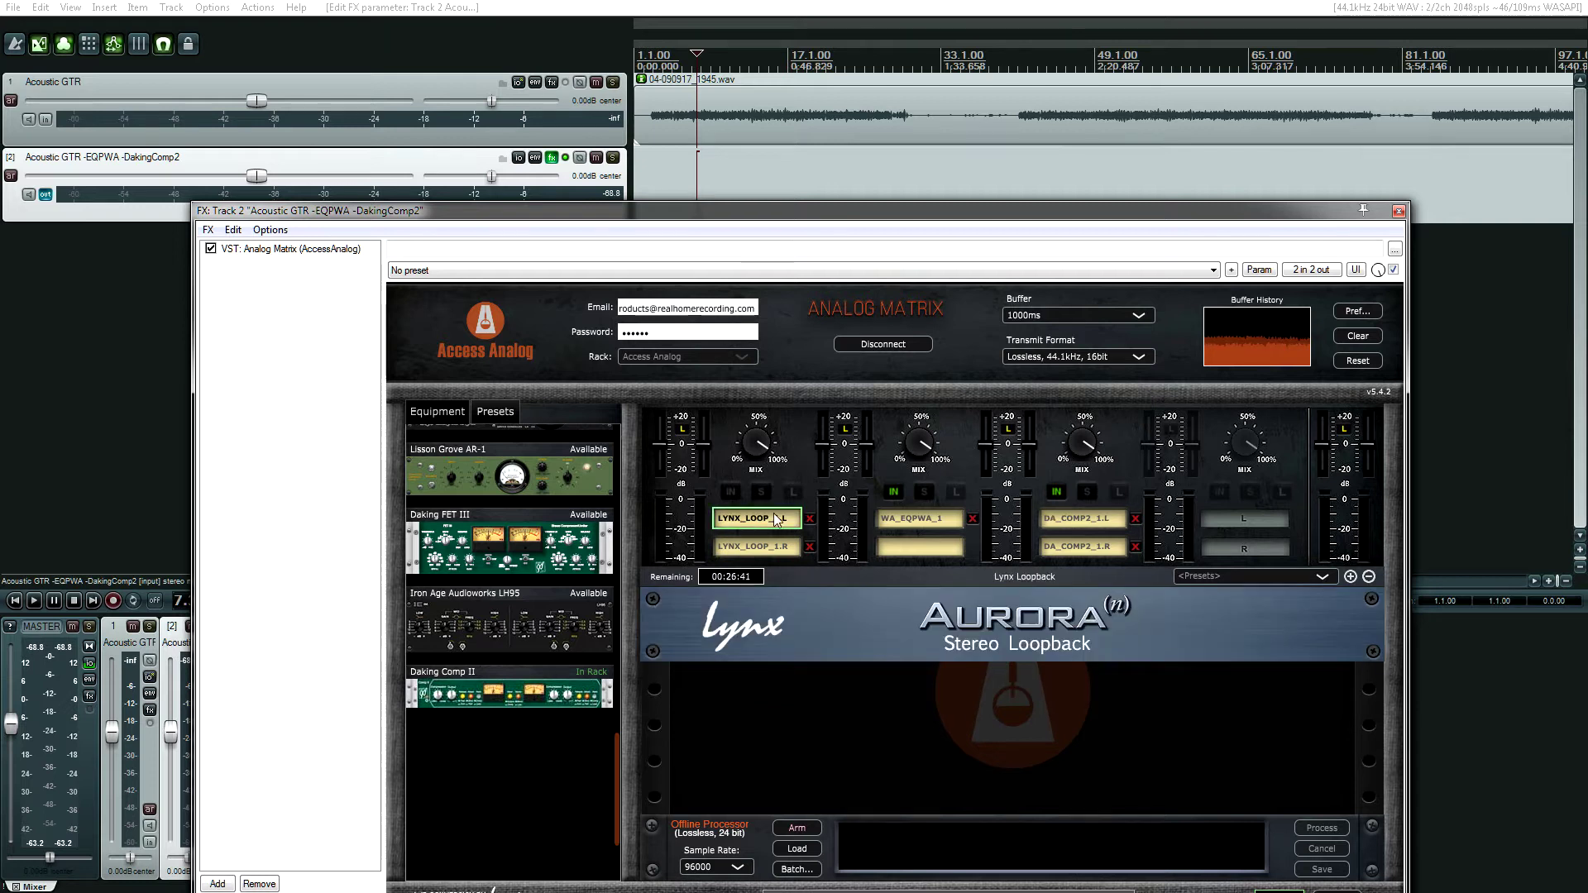
pyautogui.click(764, 495)
pyautogui.click(924, 493)
pyautogui.click(924, 493)
pyautogui.click(1088, 493)
pyautogui.click(926, 493)
pyautogui.click(925, 494)
pyautogui.click(762, 493)
pyautogui.click(762, 495)
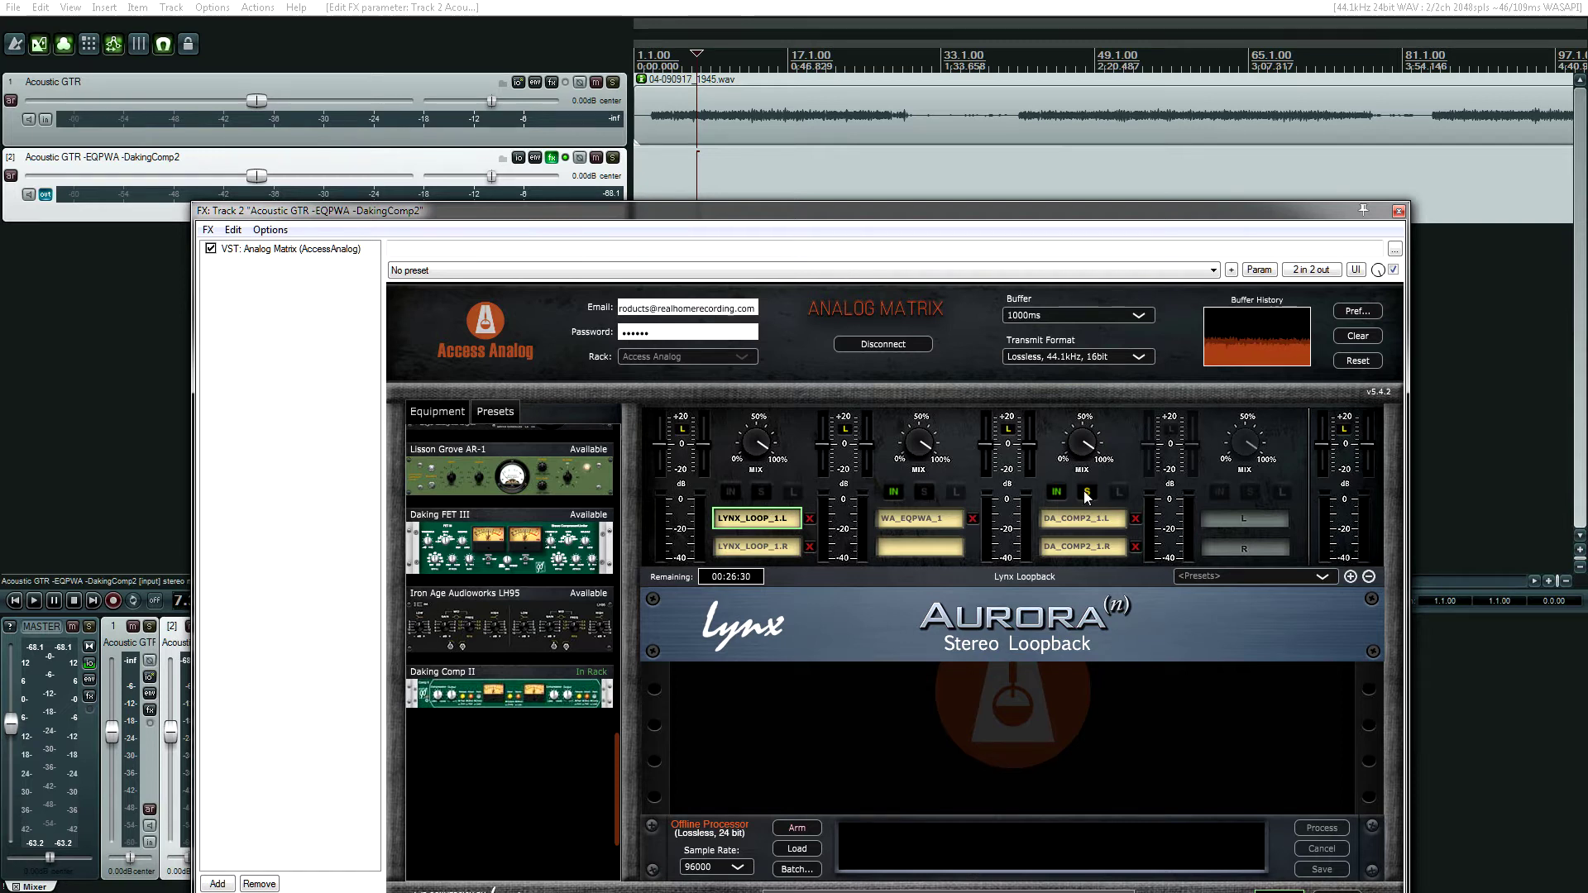
pyautogui.click(899, 491)
# - Try different processing orders by swapping the EQPWA, Lynx Loopback and Comp II between the first three rack slots
pyautogui.click(920, 521)
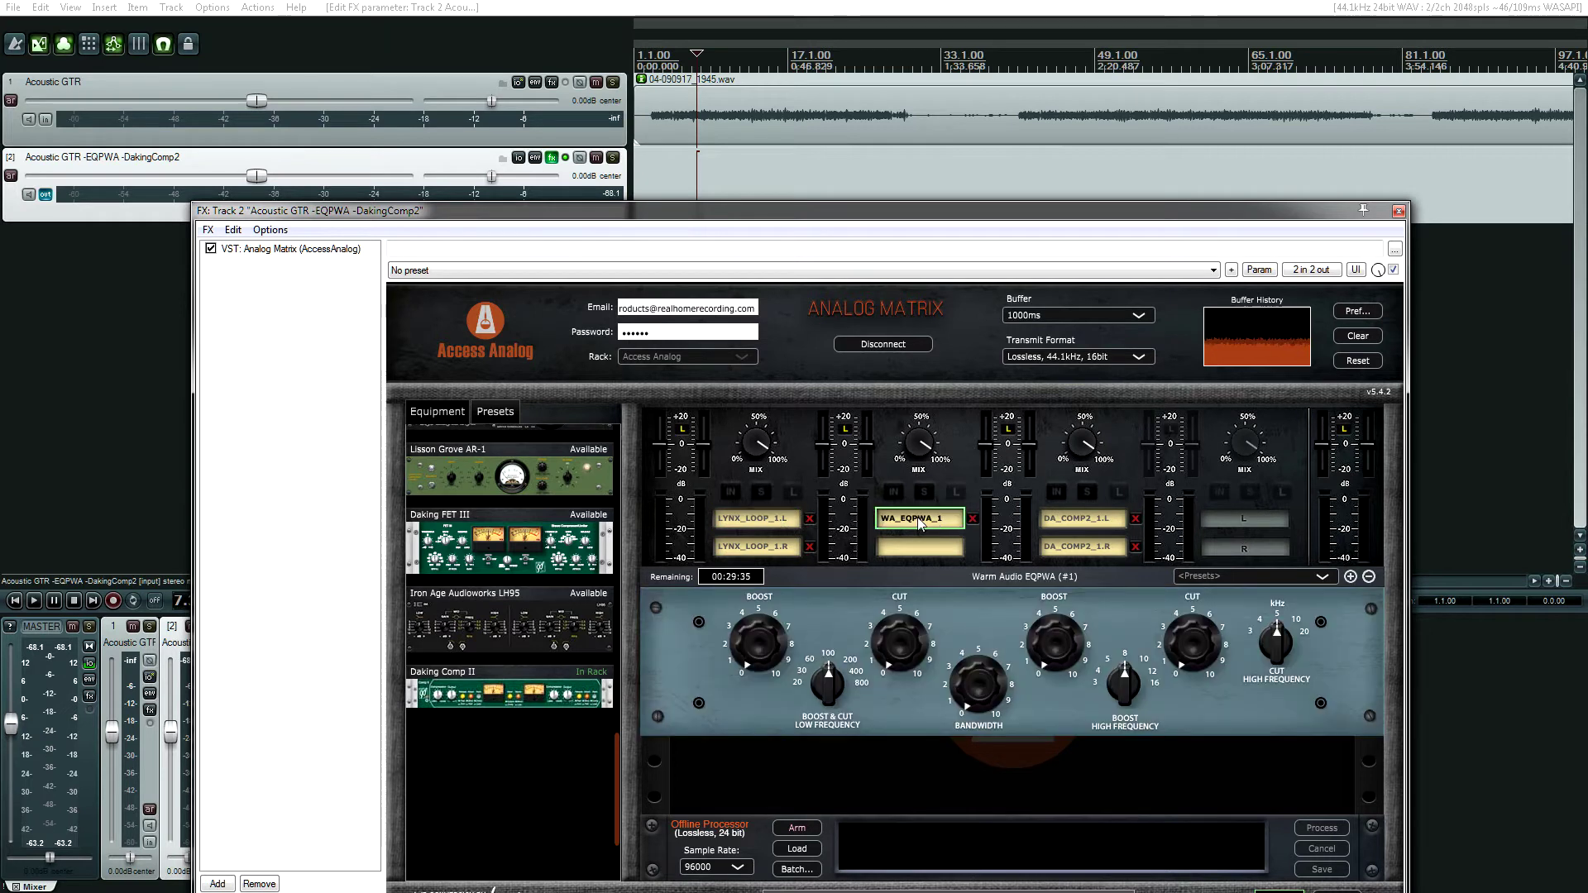
pyautogui.moveTo(919, 521); pyautogui.dragTo(784, 520)
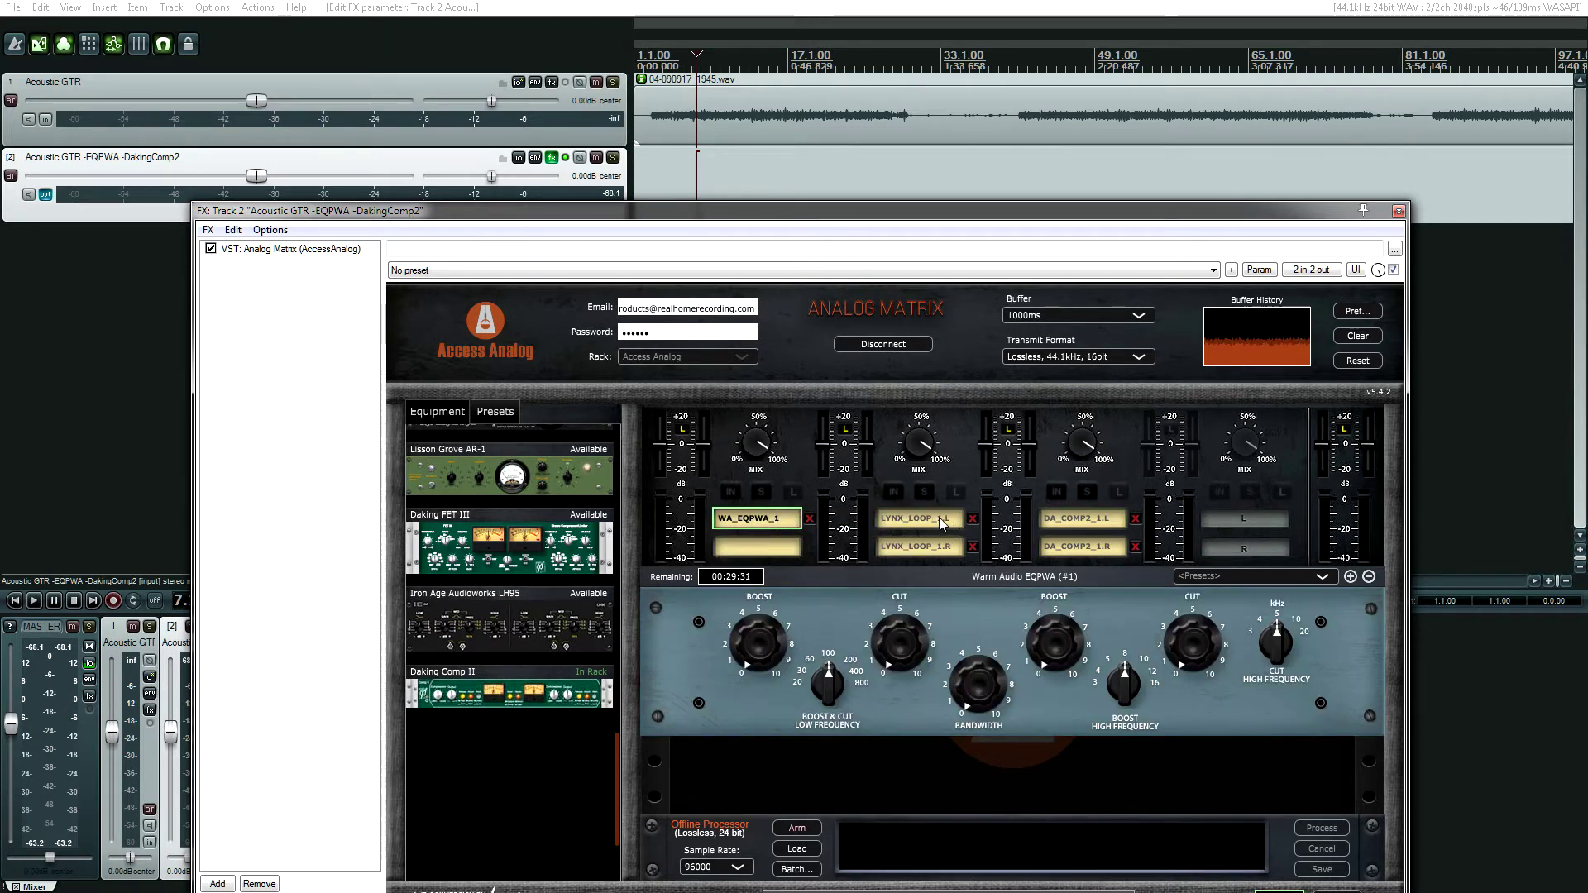
pyautogui.moveTo(941, 523); pyautogui.dragTo(788, 518)
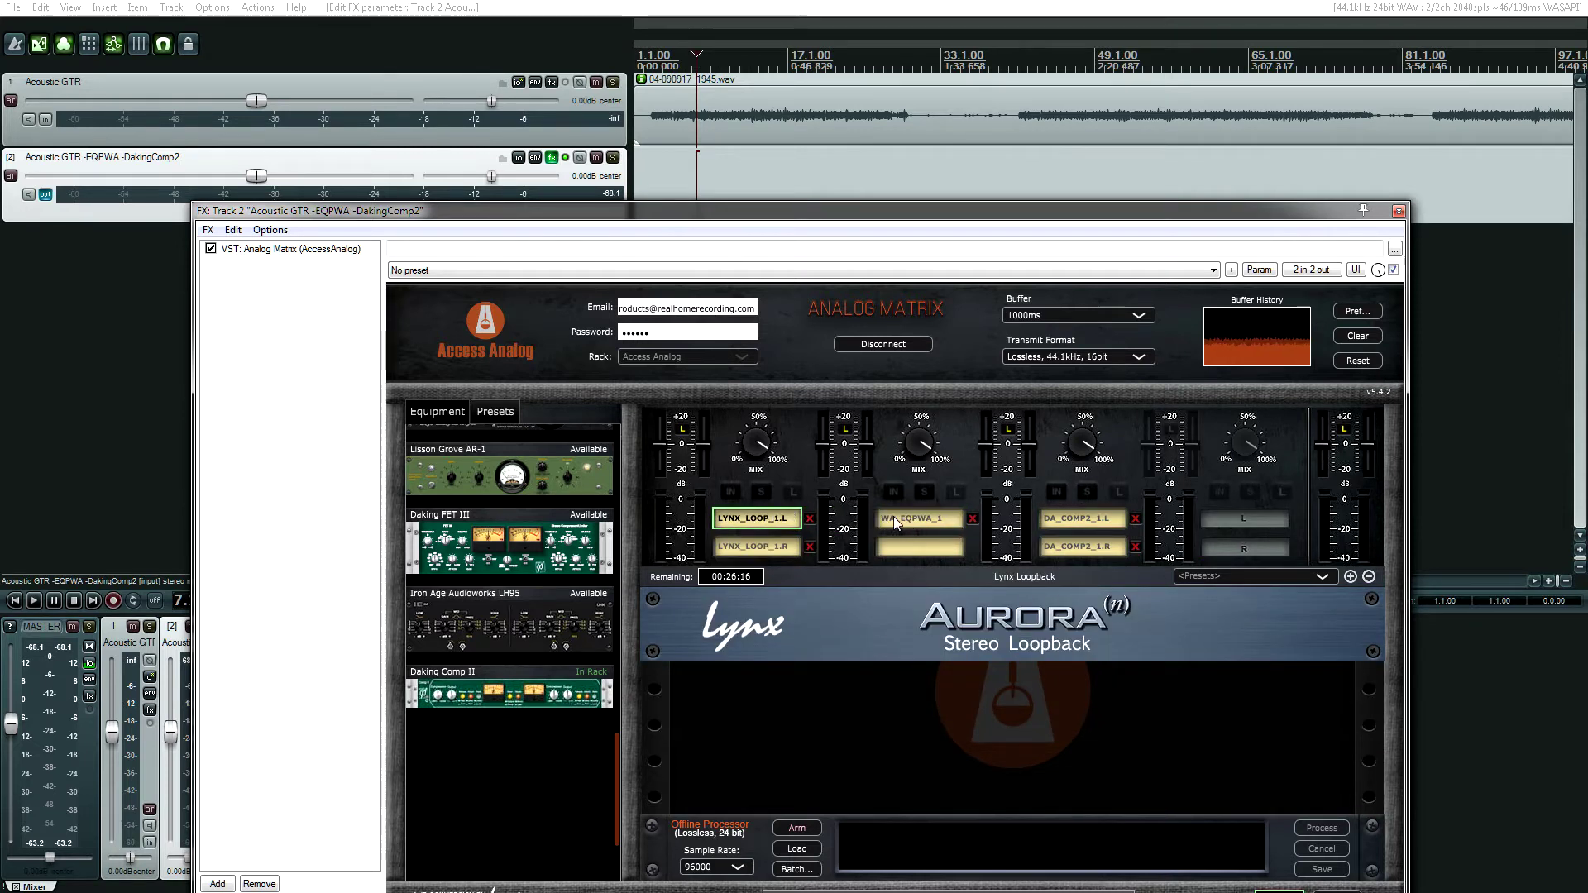
pyautogui.moveTo(924, 518); pyautogui.dragTo(1061, 521)
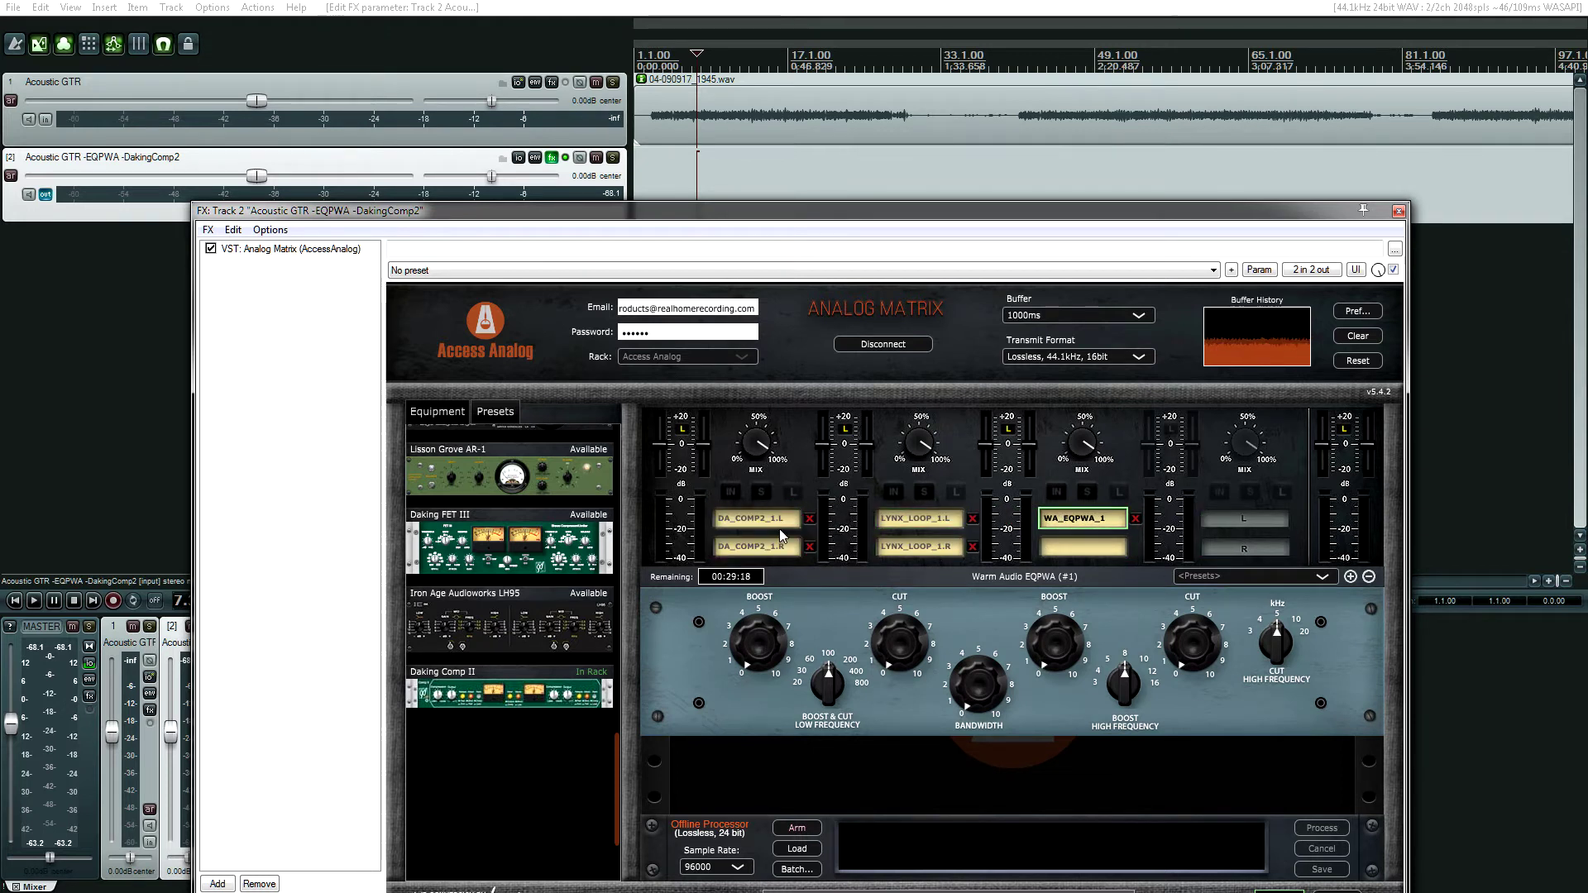
pyautogui.moveTo(767, 524); pyautogui.dragTo(933, 528)
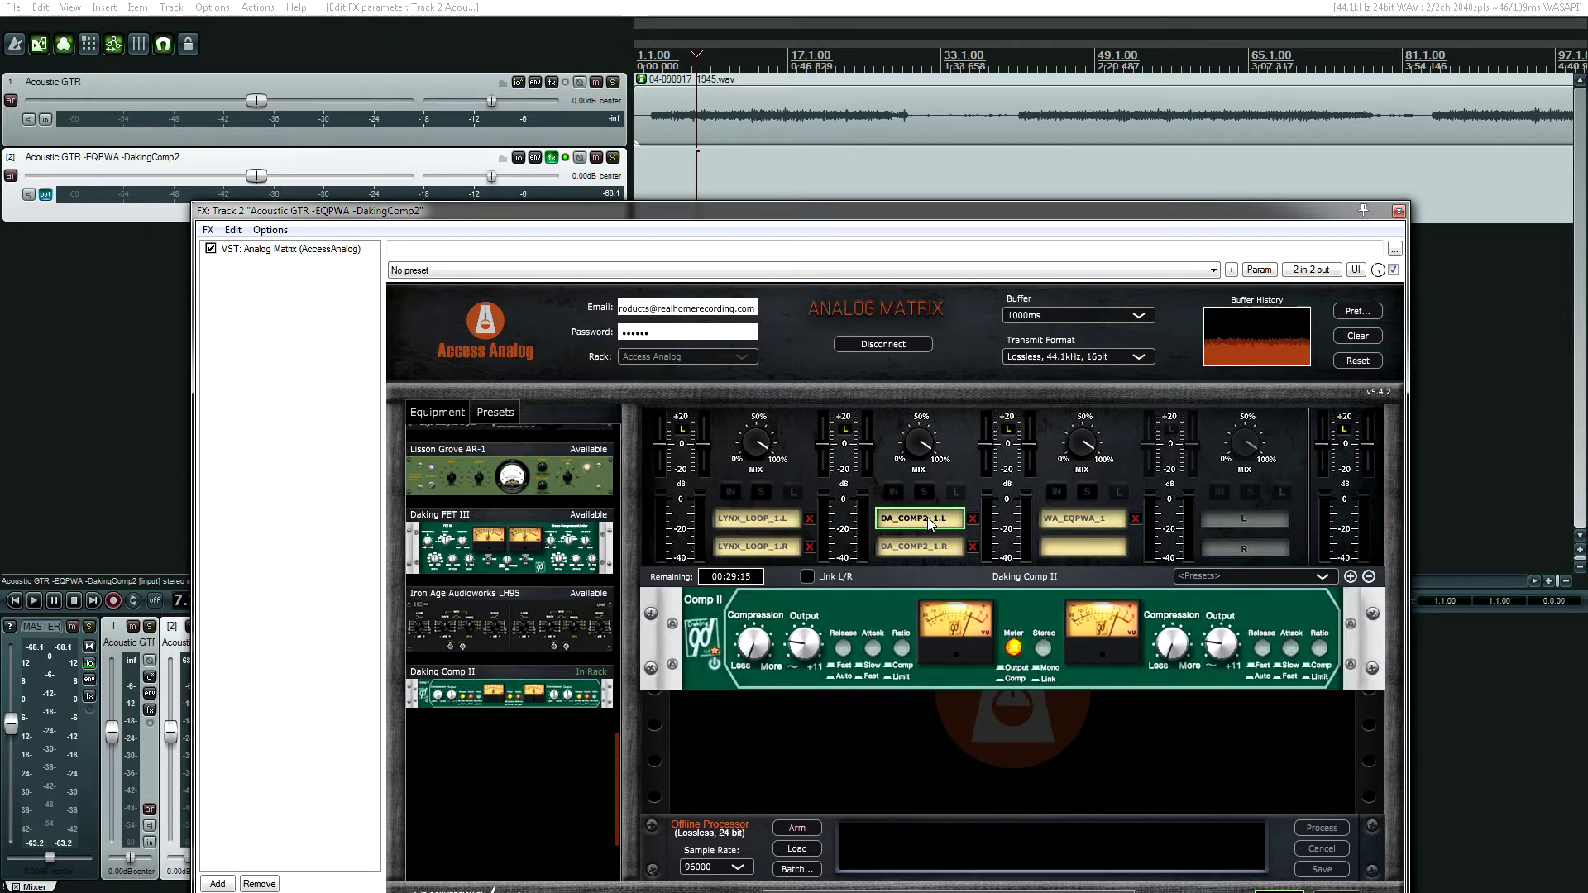
# - Remove the Lynx Loopback and rearrange the rack with the EQPWA in the first slot and the Comp II in the second
pyautogui.click(810, 519)
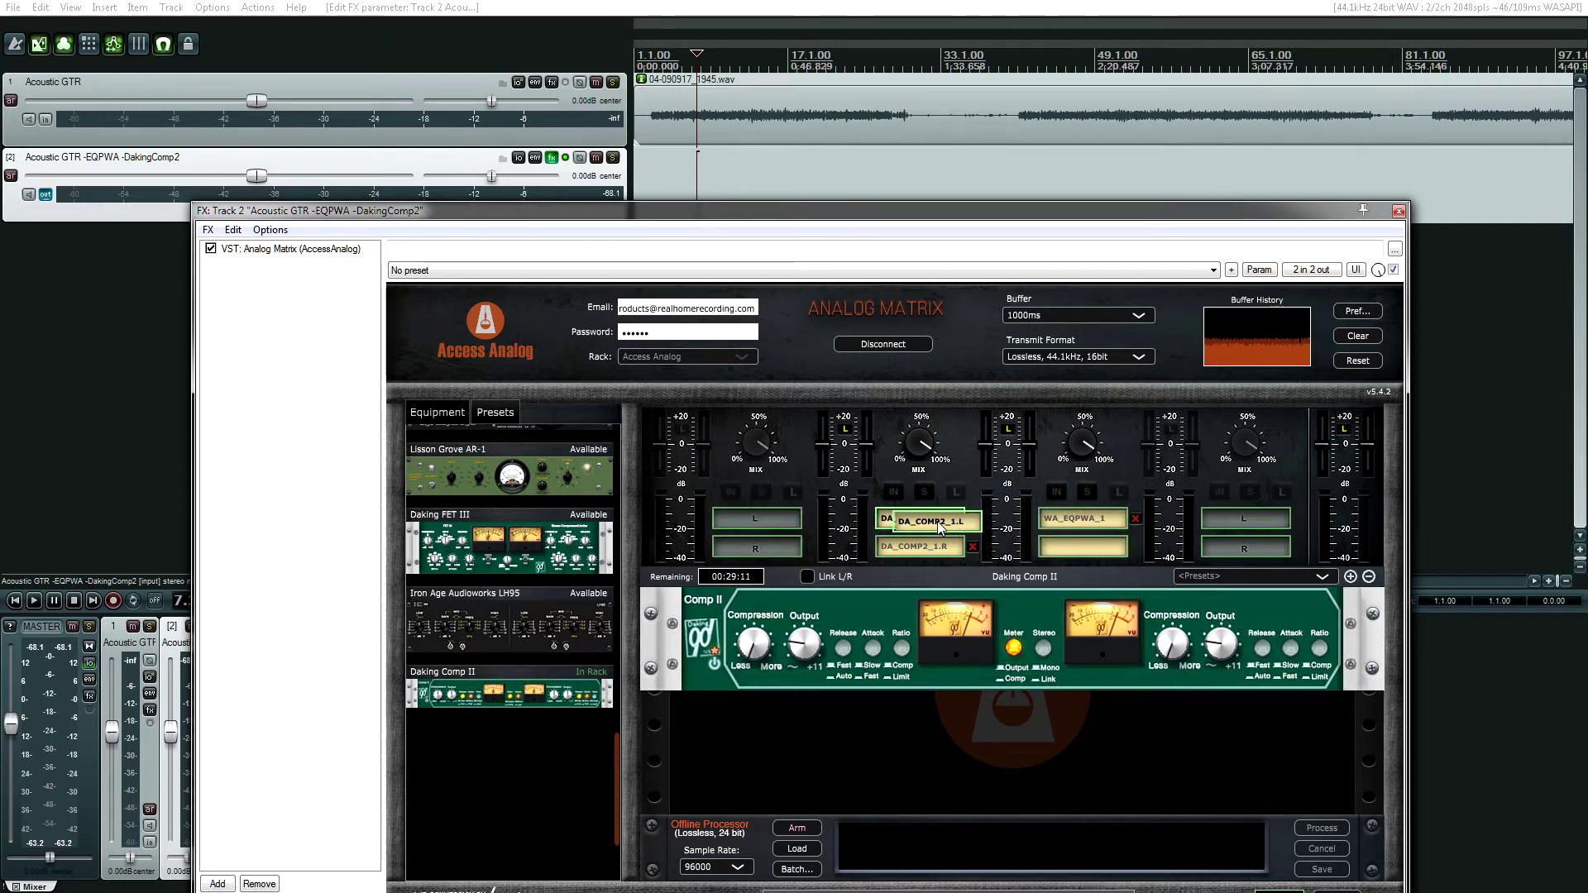
pyautogui.moveTo(941, 527); pyautogui.dragTo(795, 530)
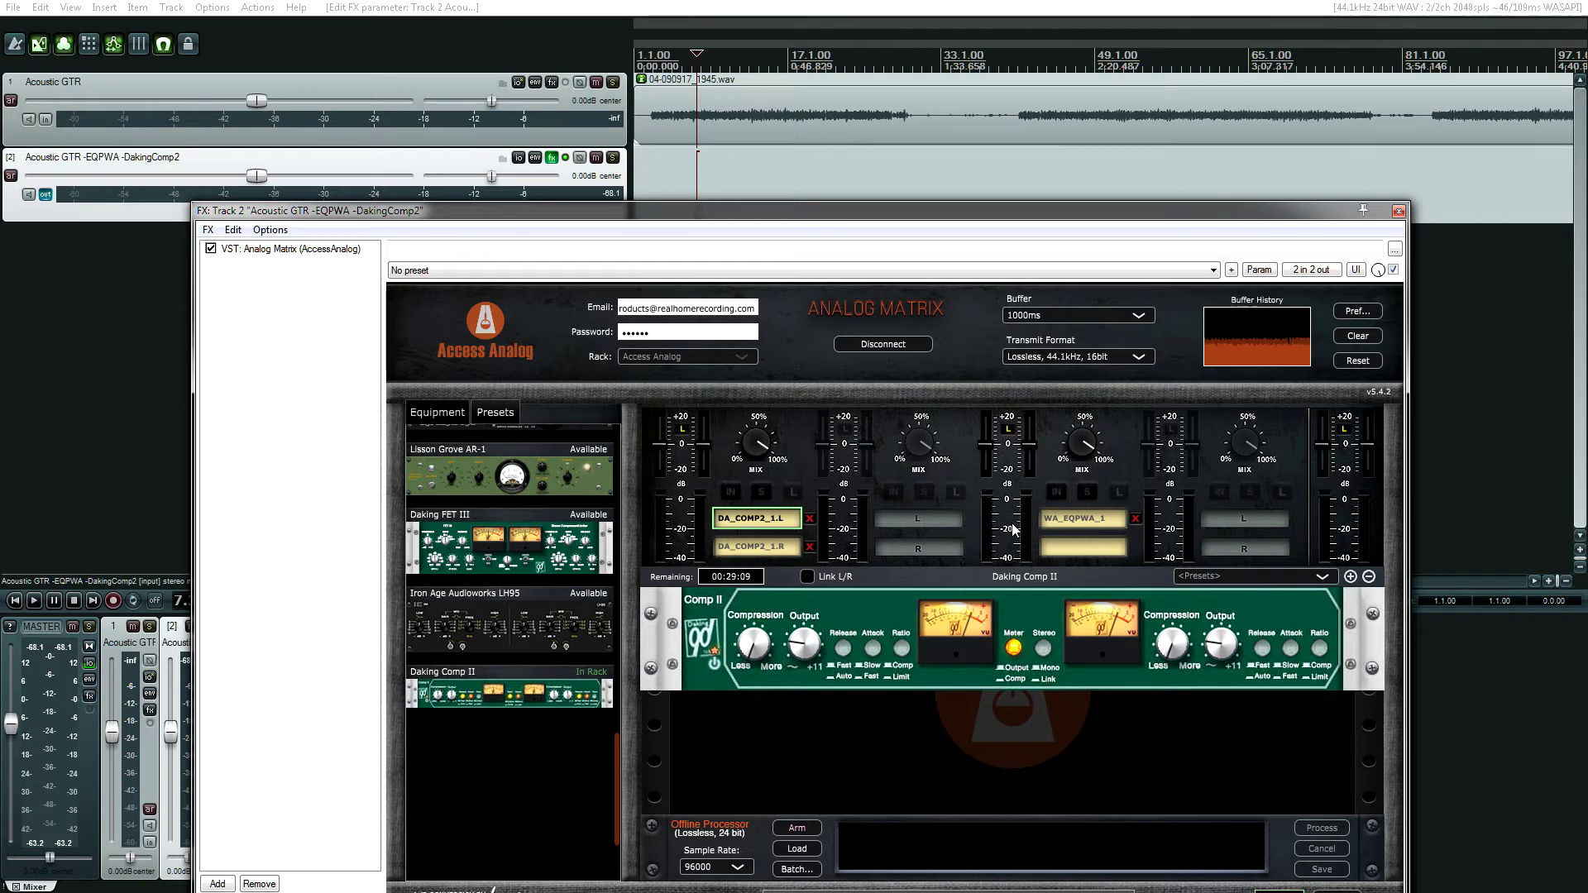
pyautogui.moveTo(1075, 519); pyautogui.dragTo(1241, 520)
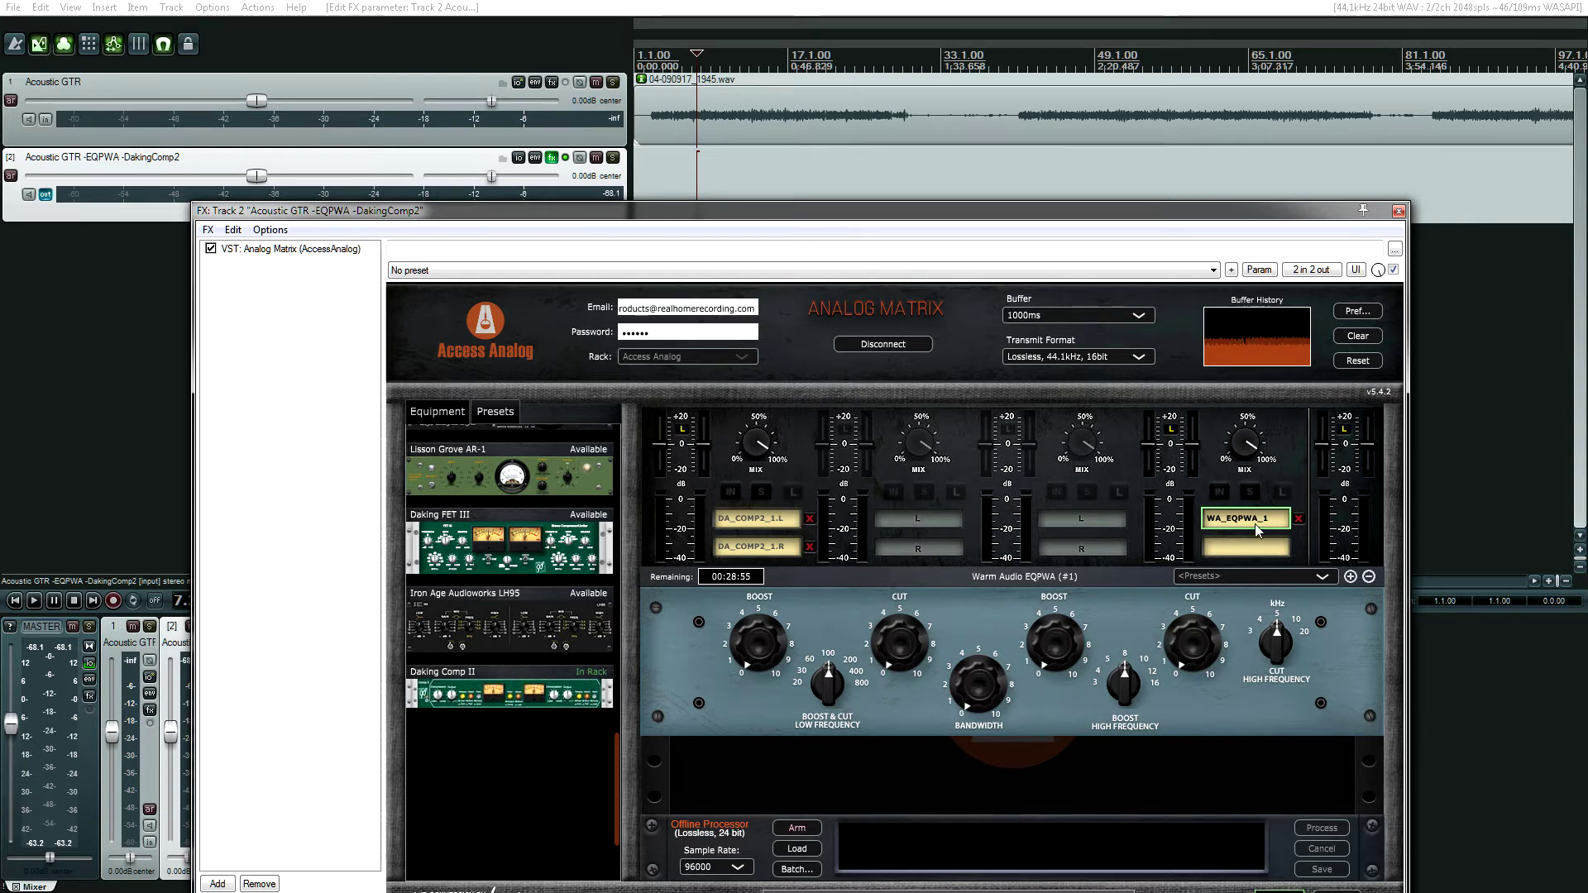
pyautogui.moveTo(1254, 520); pyautogui.dragTo(774, 521)
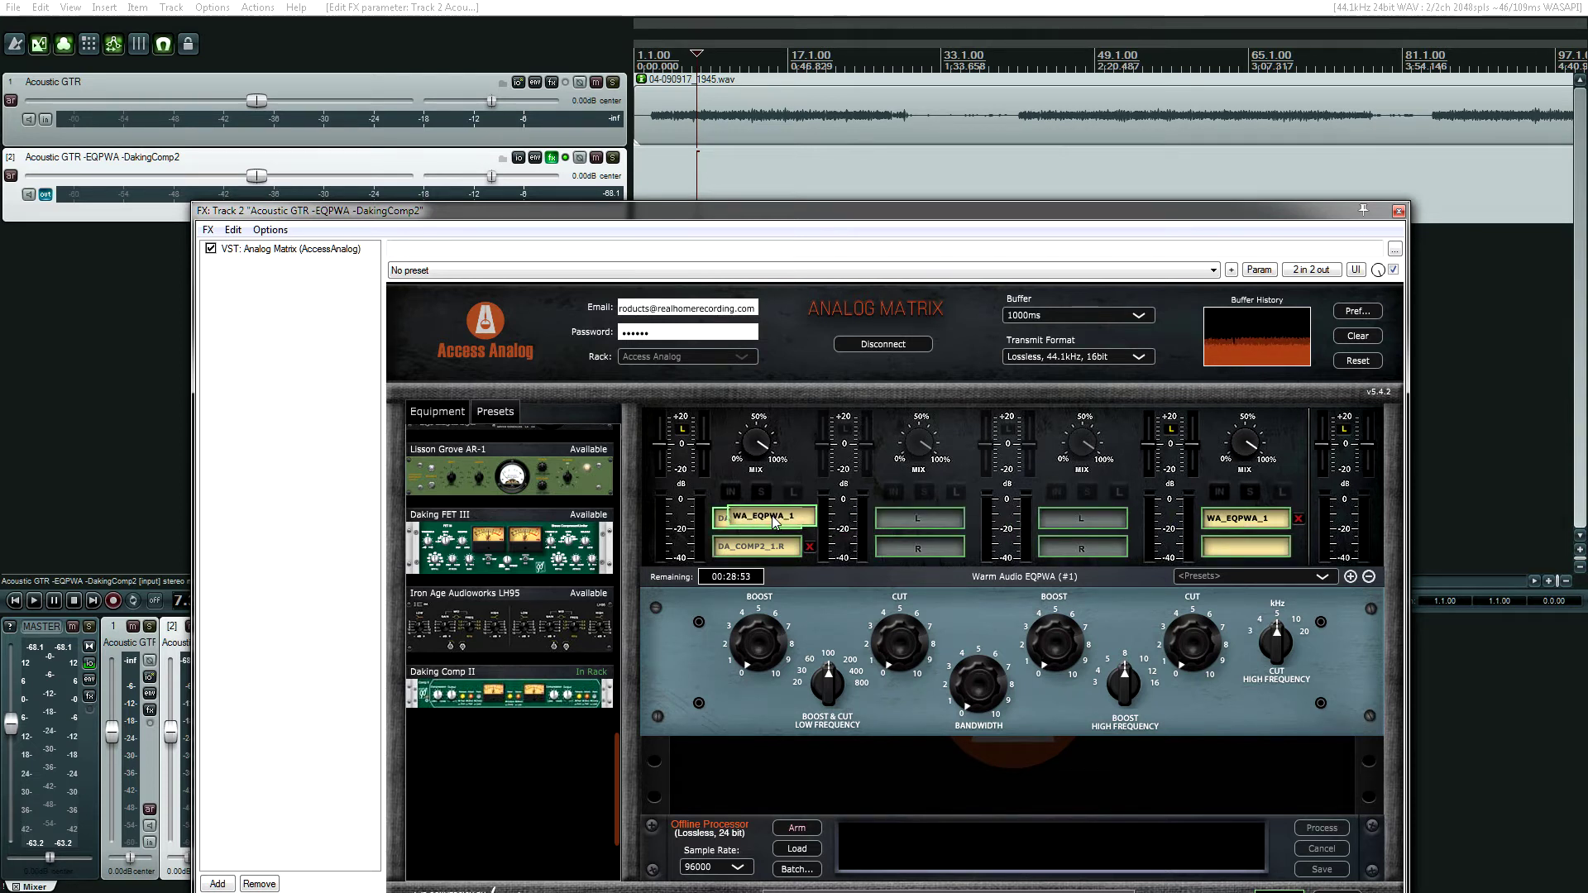
pyautogui.moveTo(1252, 519); pyautogui.dragTo(920, 519)
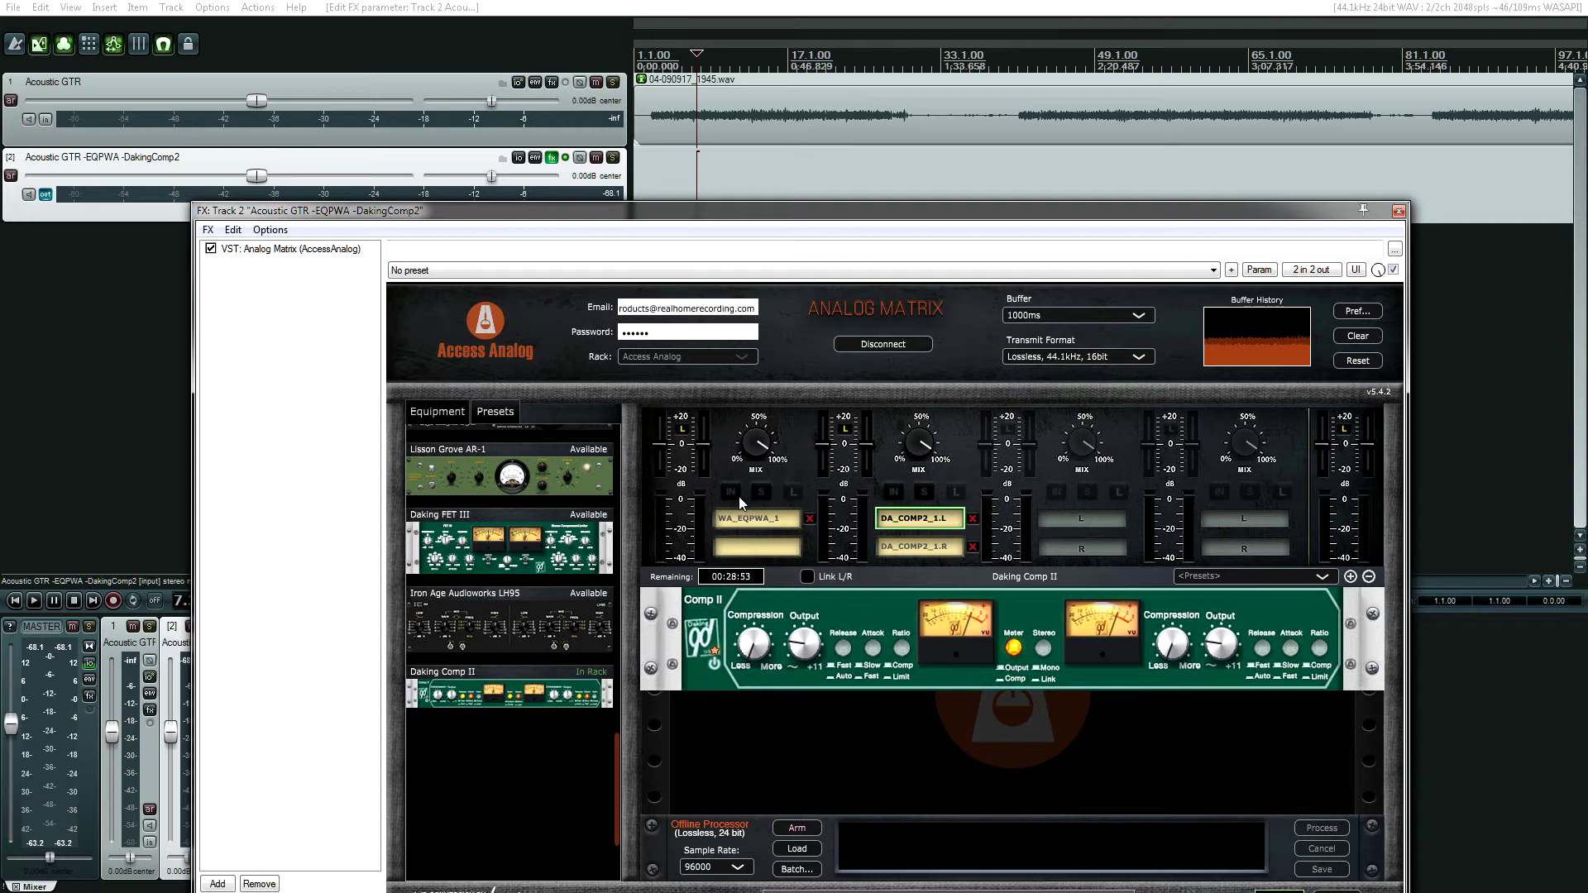
# - Switch in the EQPWA's slot and flip between the EQPWA and Comp II front panels, finishing on the EQPWA
pyautogui.click(770, 518)
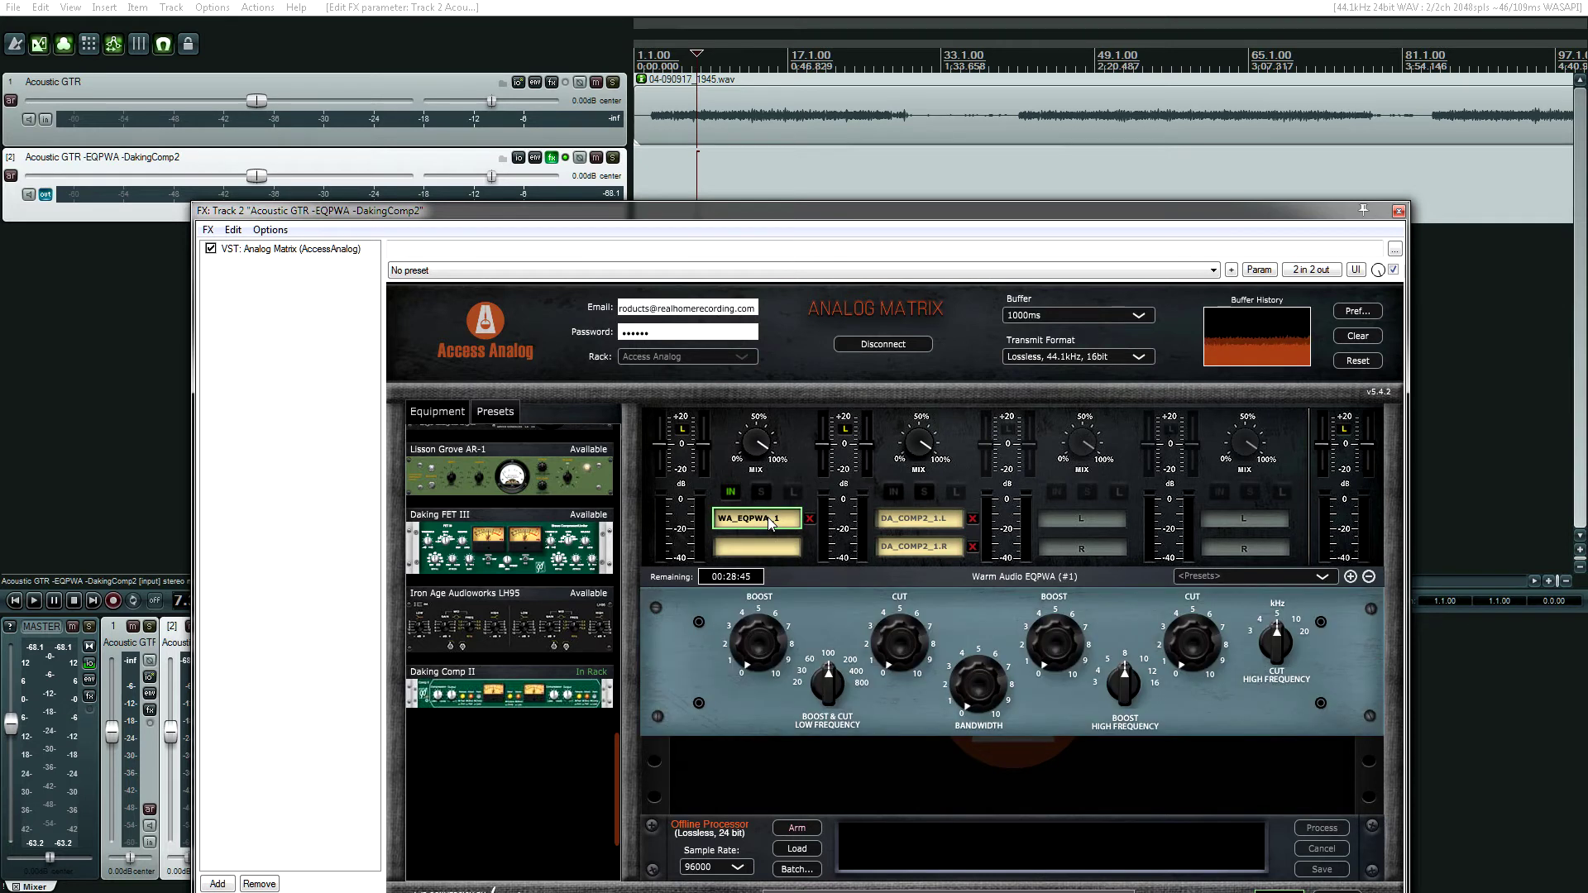
pyautogui.click(913, 519)
pyautogui.click(760, 524)
pyautogui.click(925, 522)
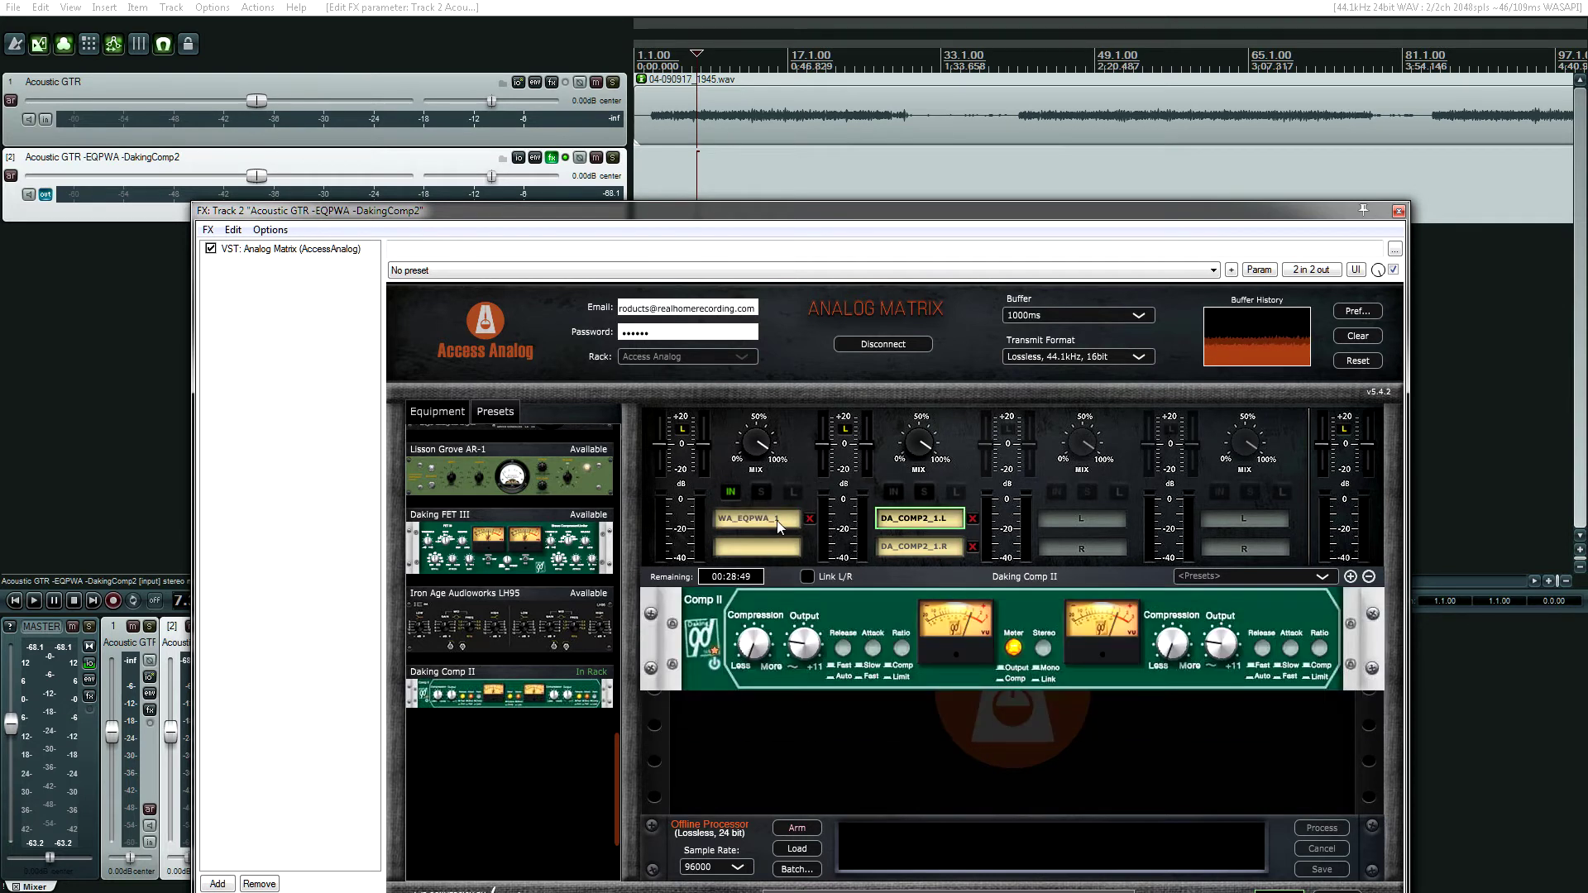
pyautogui.click(759, 521)
pyautogui.click(922, 524)
pyautogui.click(776, 521)
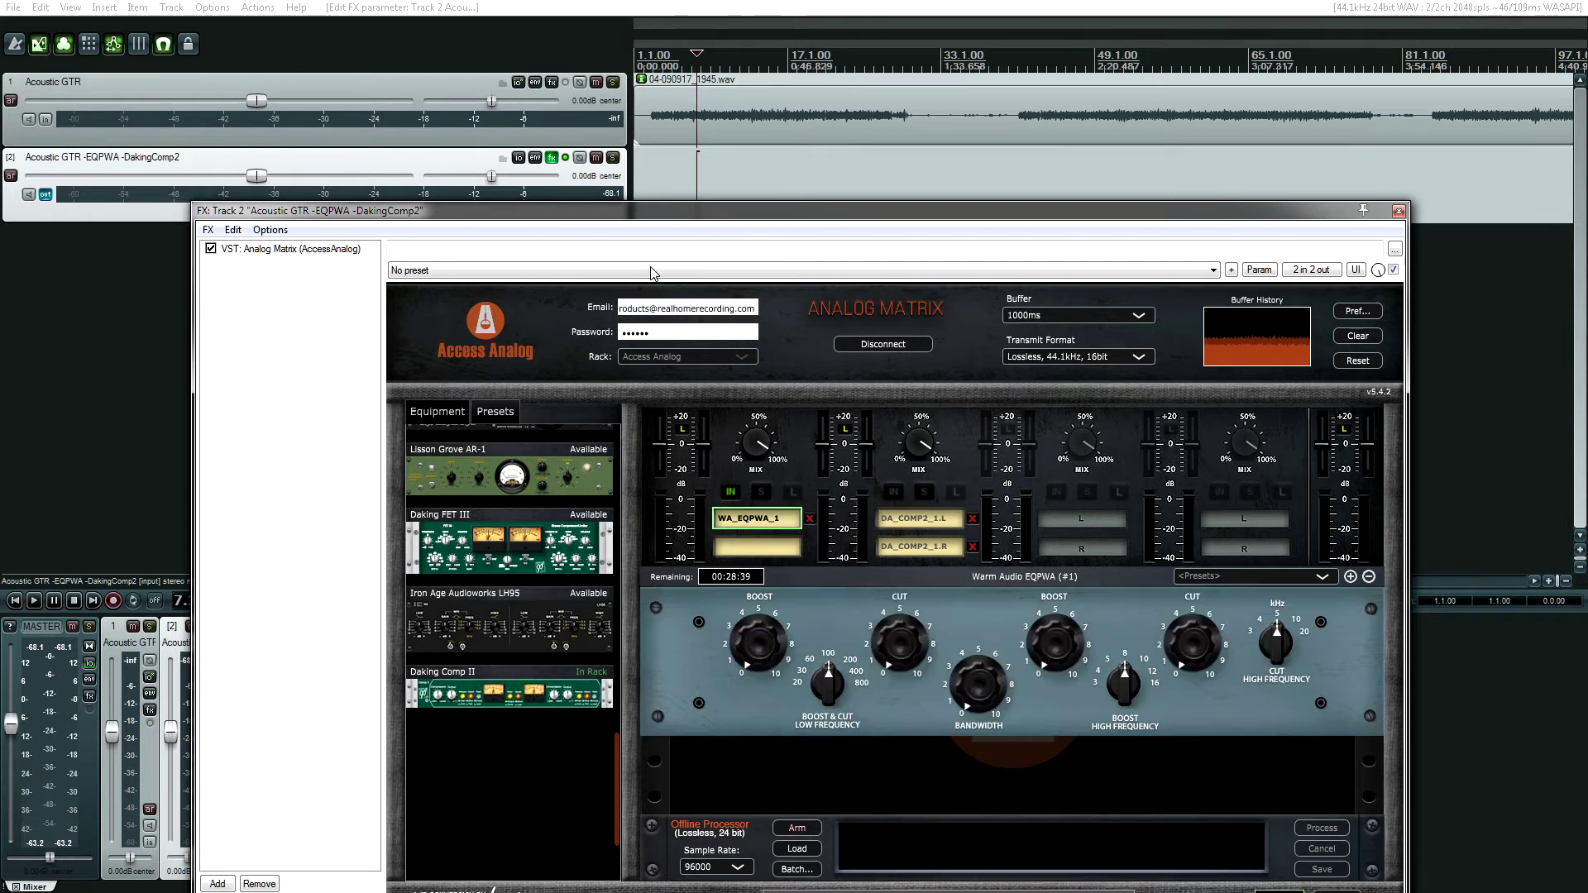
# - Set the EQPWA's low-frequency boost and cut selector to 800 and briefly play from near the start of the guitar clip
pyautogui.click(662, 124)
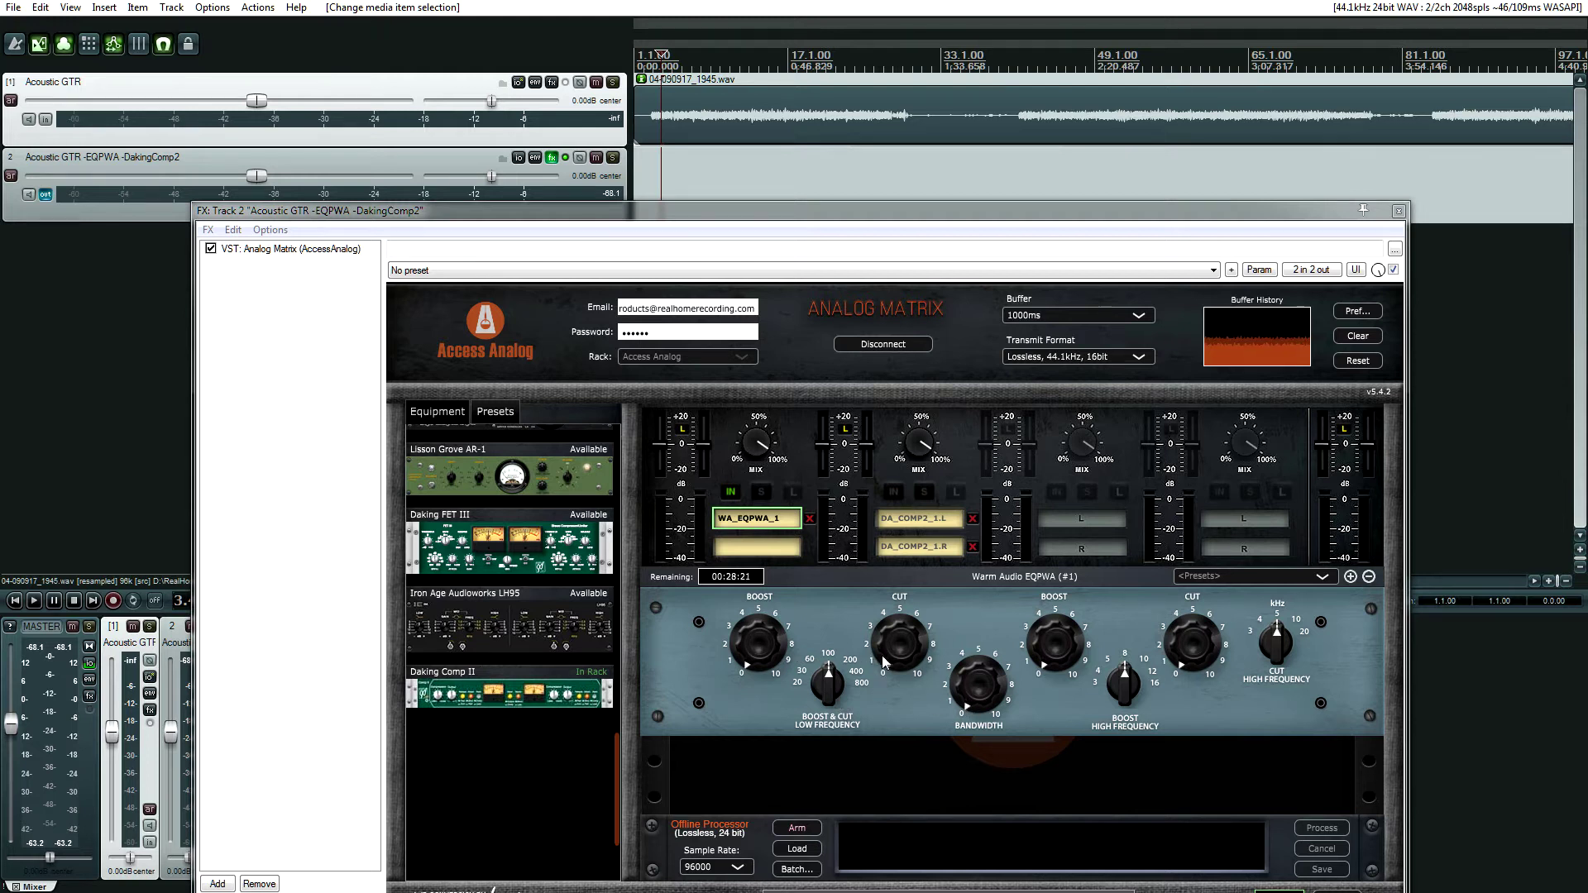
pyautogui.click(832, 682)
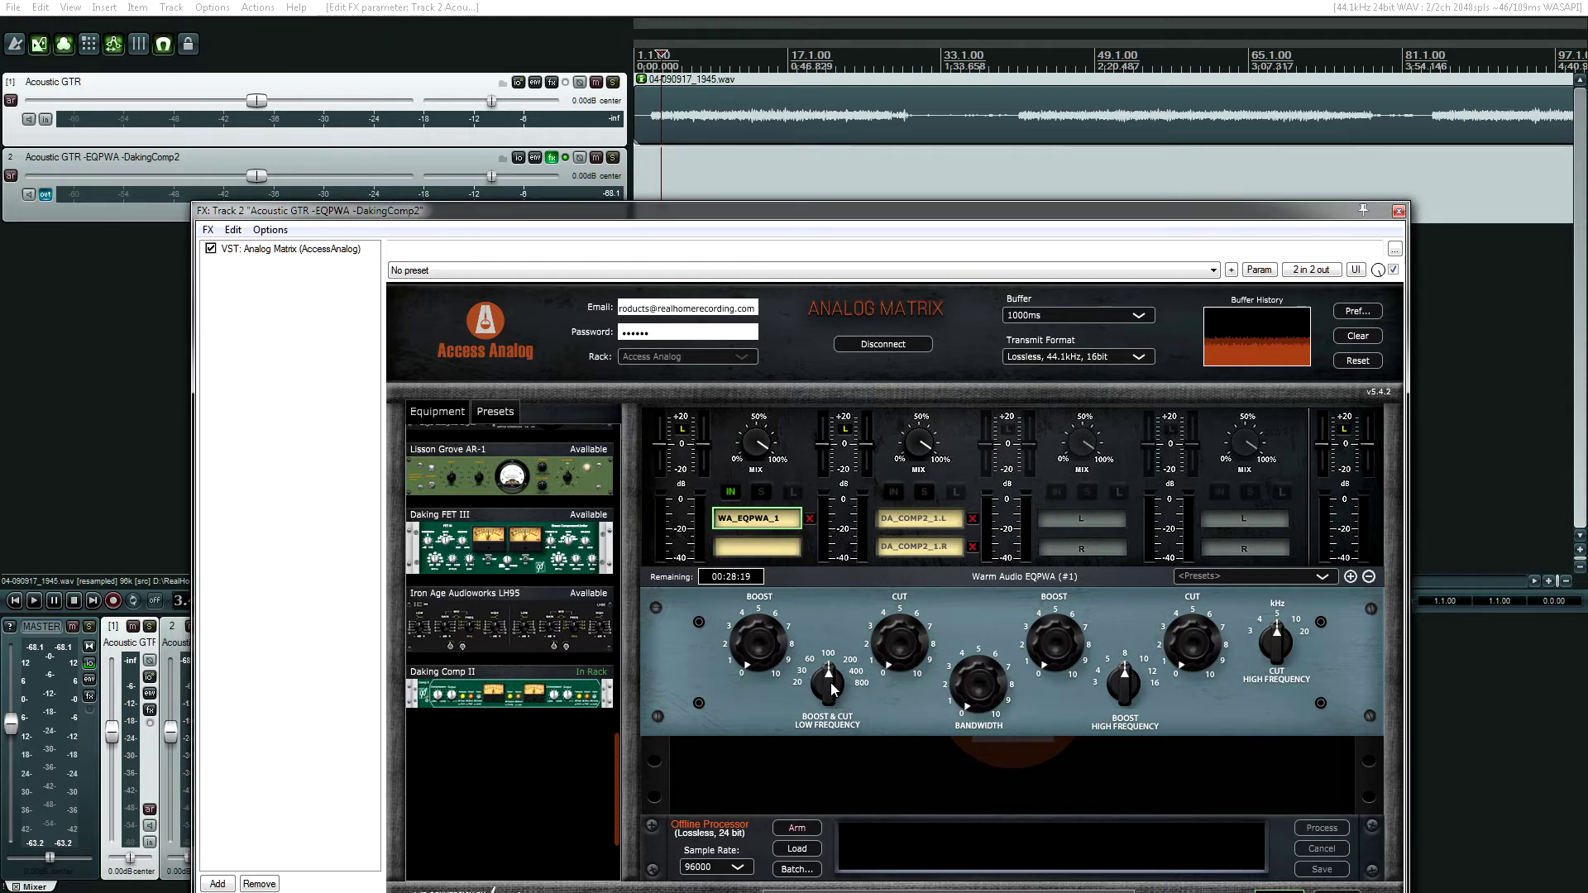
pyautogui.moveTo(831, 656); pyautogui.dragTo(855, 612)
pyautogui.press('space')
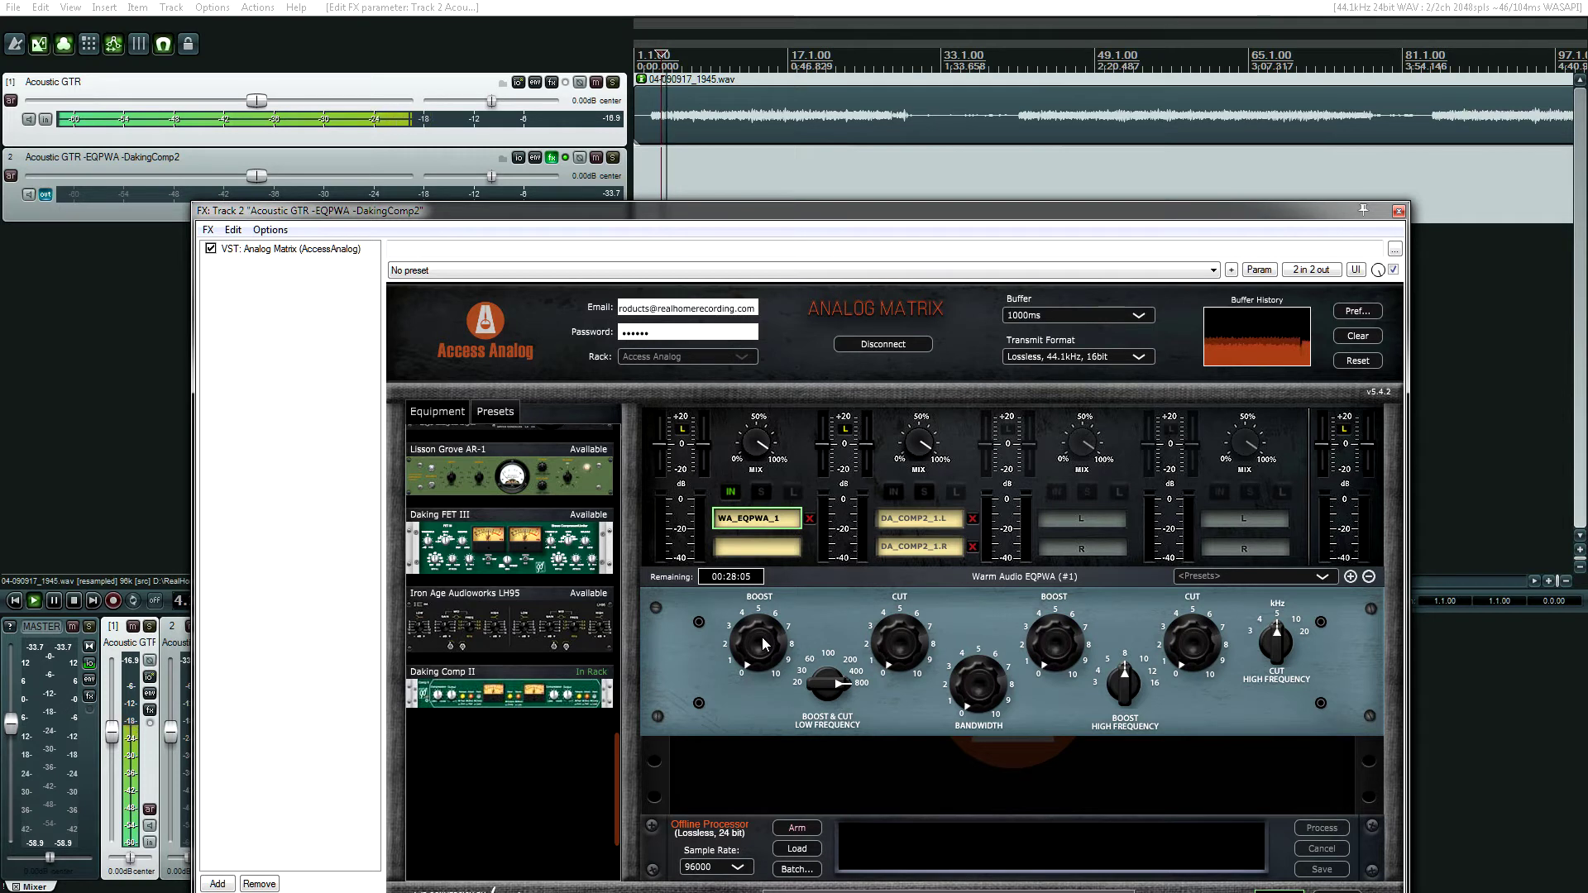
pyautogui.press('space')
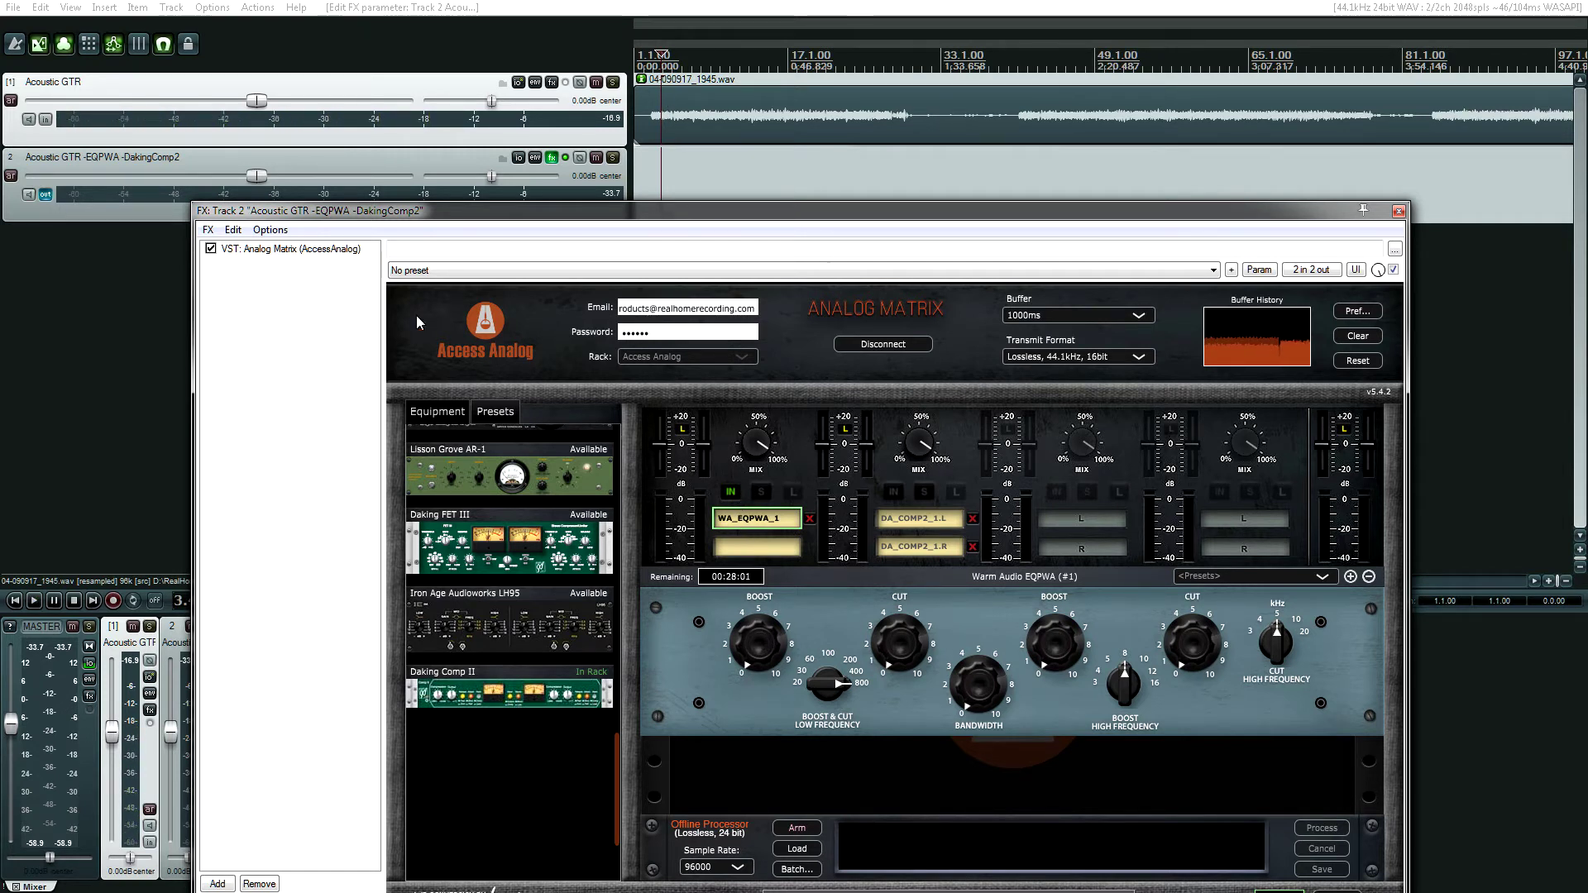
# - Arm track 2 for recording, toggle its record monitoring and play the guitar to check both tracks' meters
pyautogui.press('space')
pyautogui.press('space')
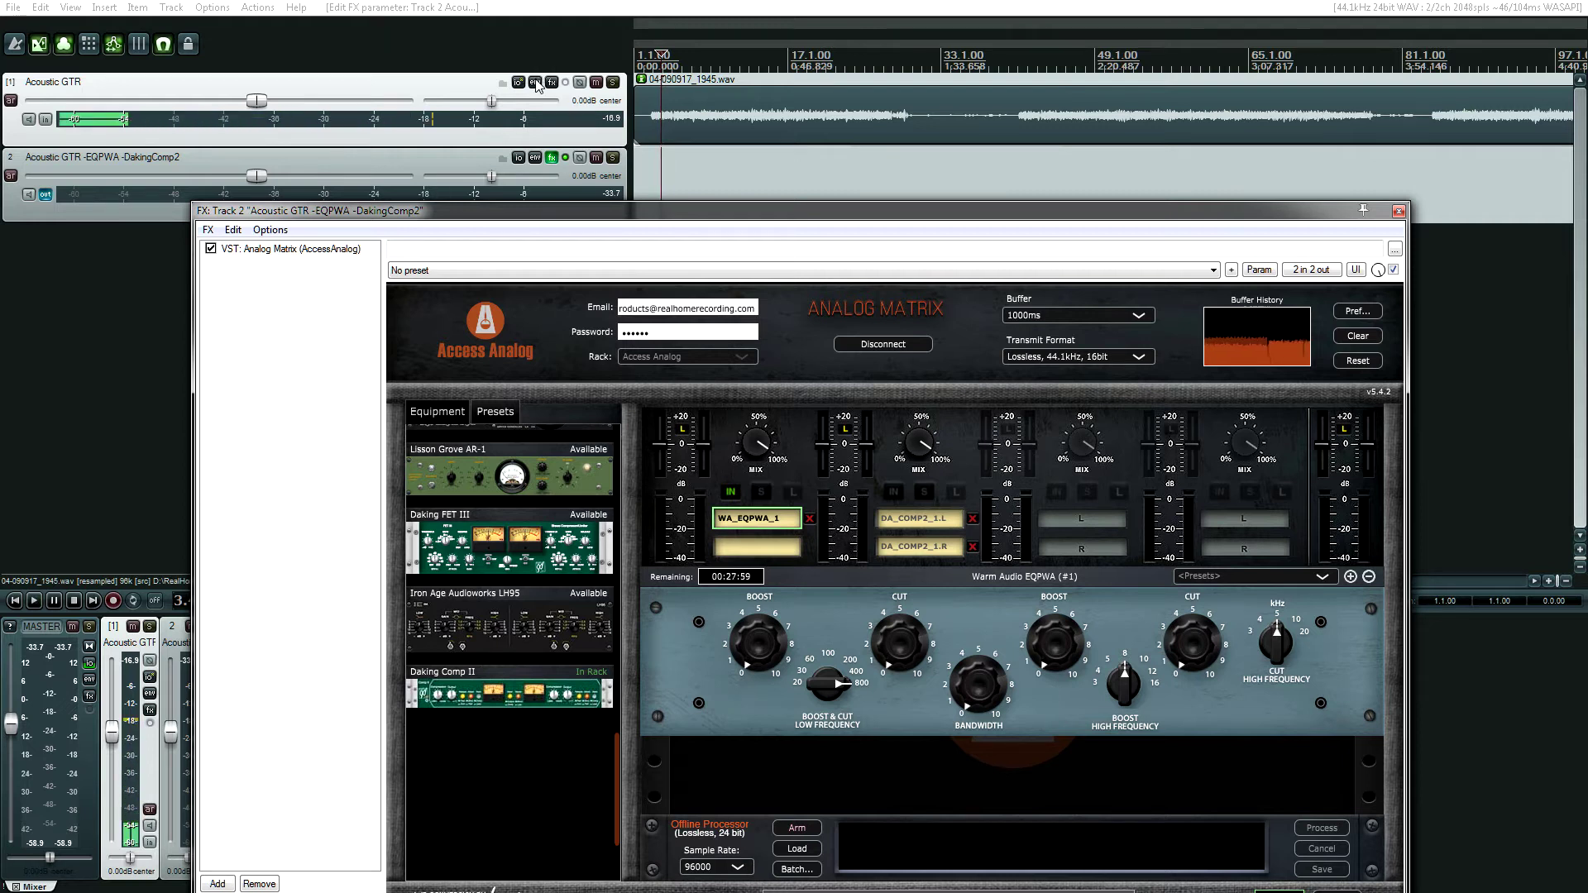
pyautogui.click(11, 177)
pyautogui.press('space')
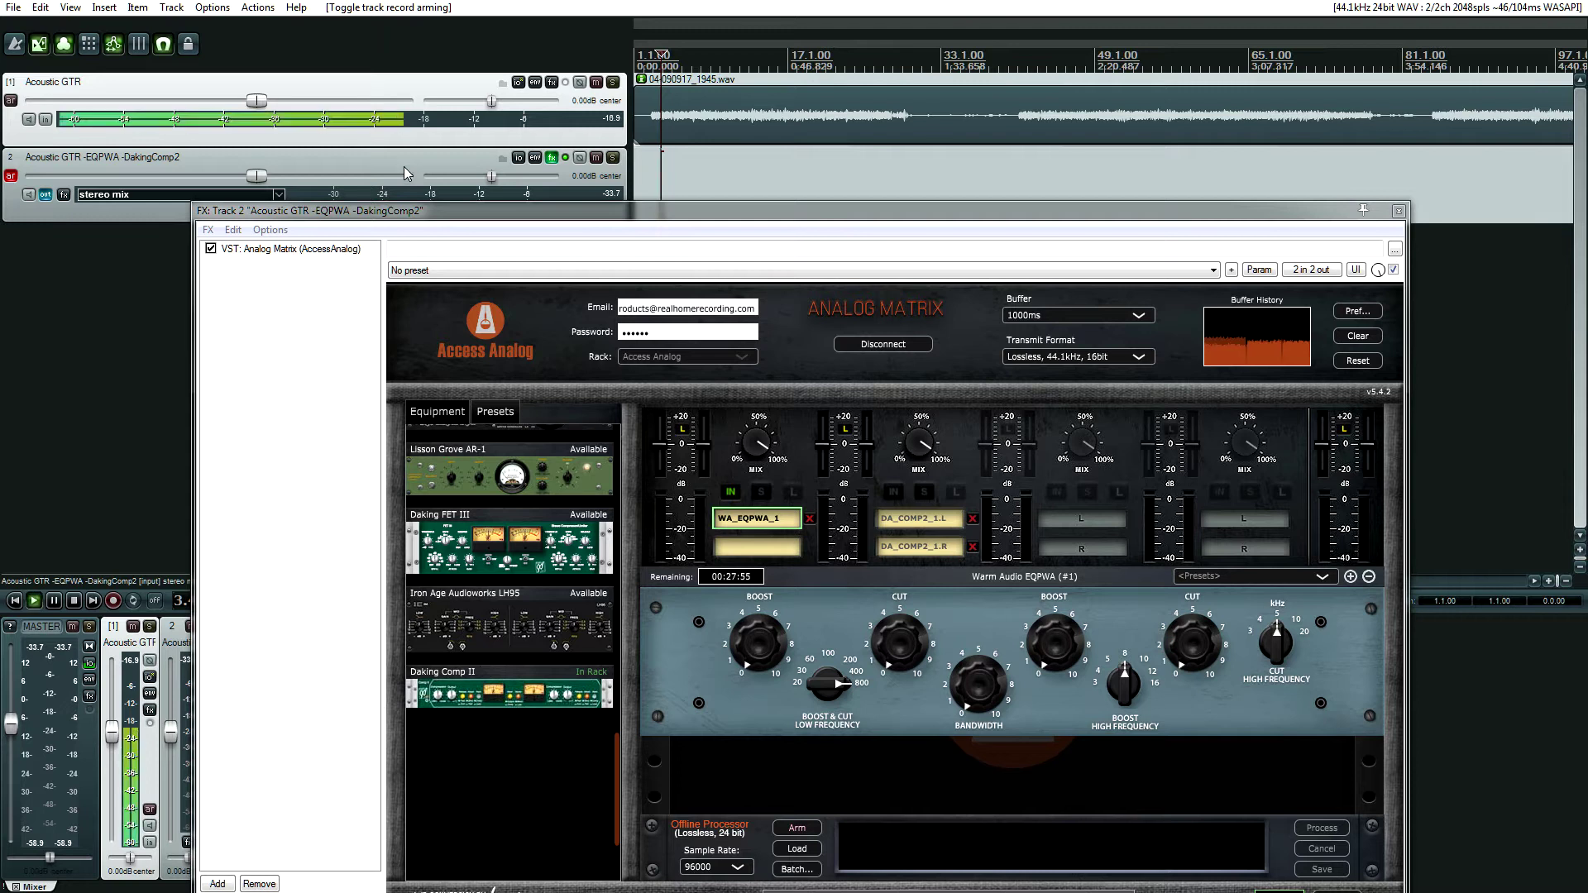
pyautogui.click(28, 195)
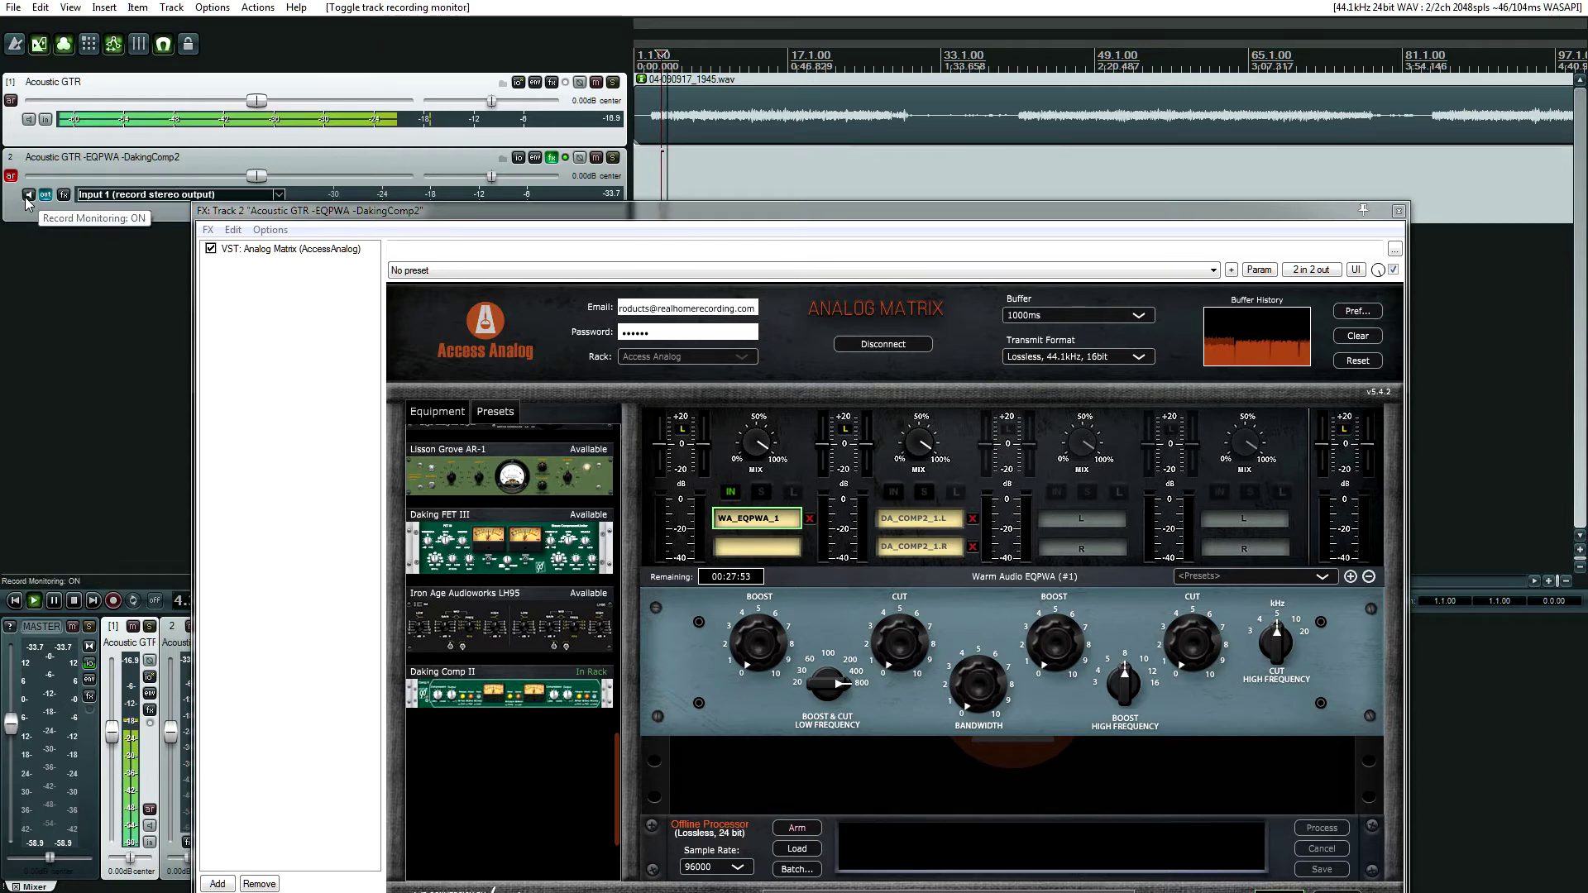
pyautogui.press('space')
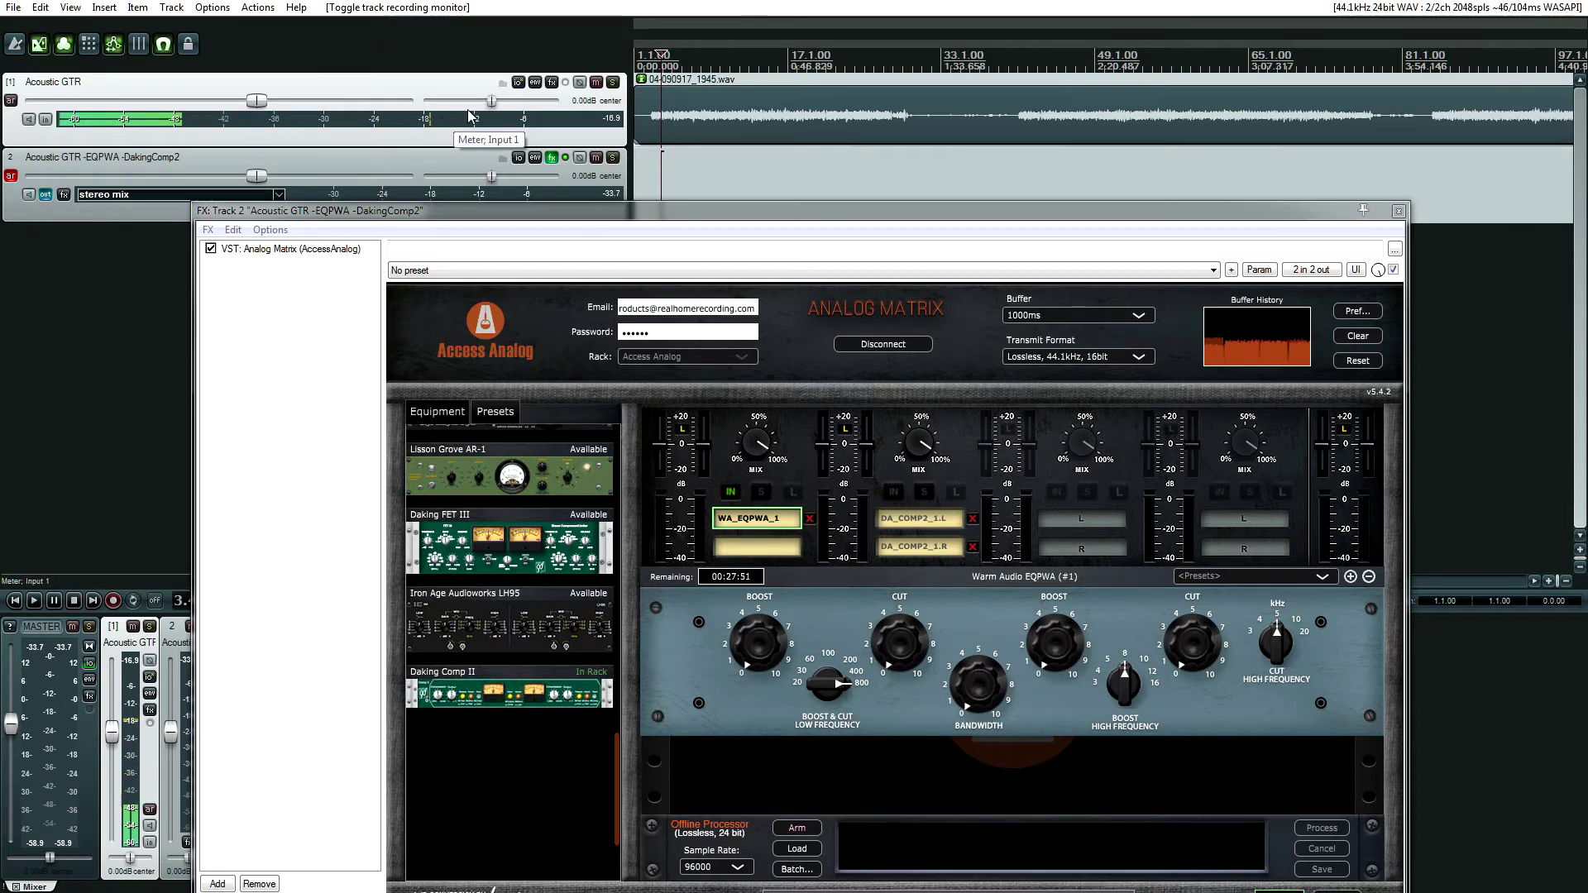
# - Add a send from track 1, Acoustic GTR, to track 2 and play the guitar to check the signal through the plugin
pyautogui.click(518, 82)
pyautogui.click(825, 227)
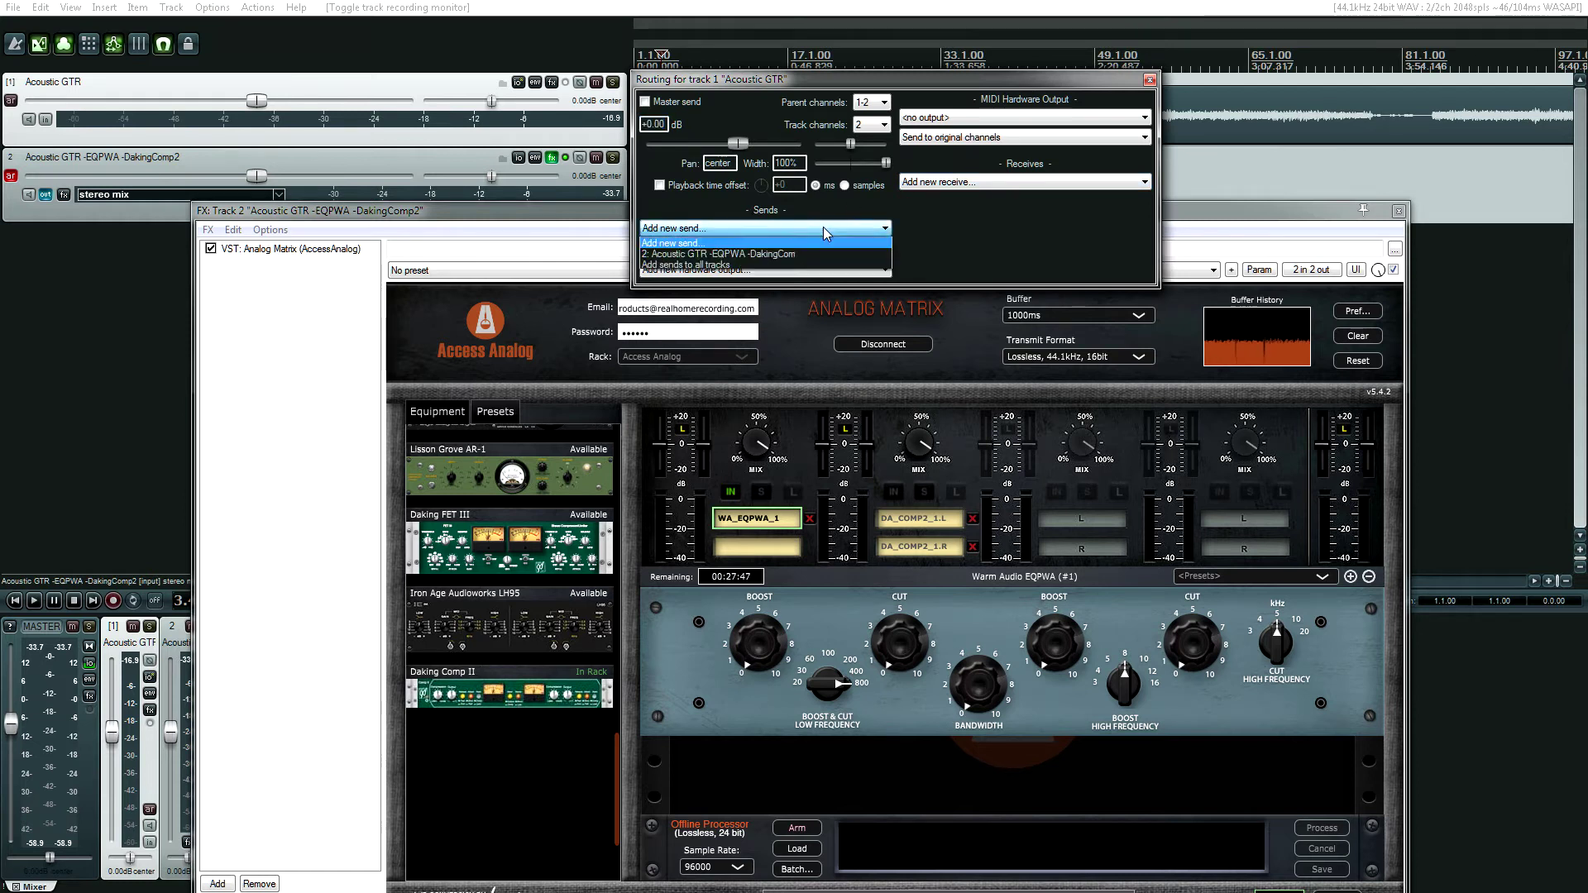
pyautogui.click(765, 259)
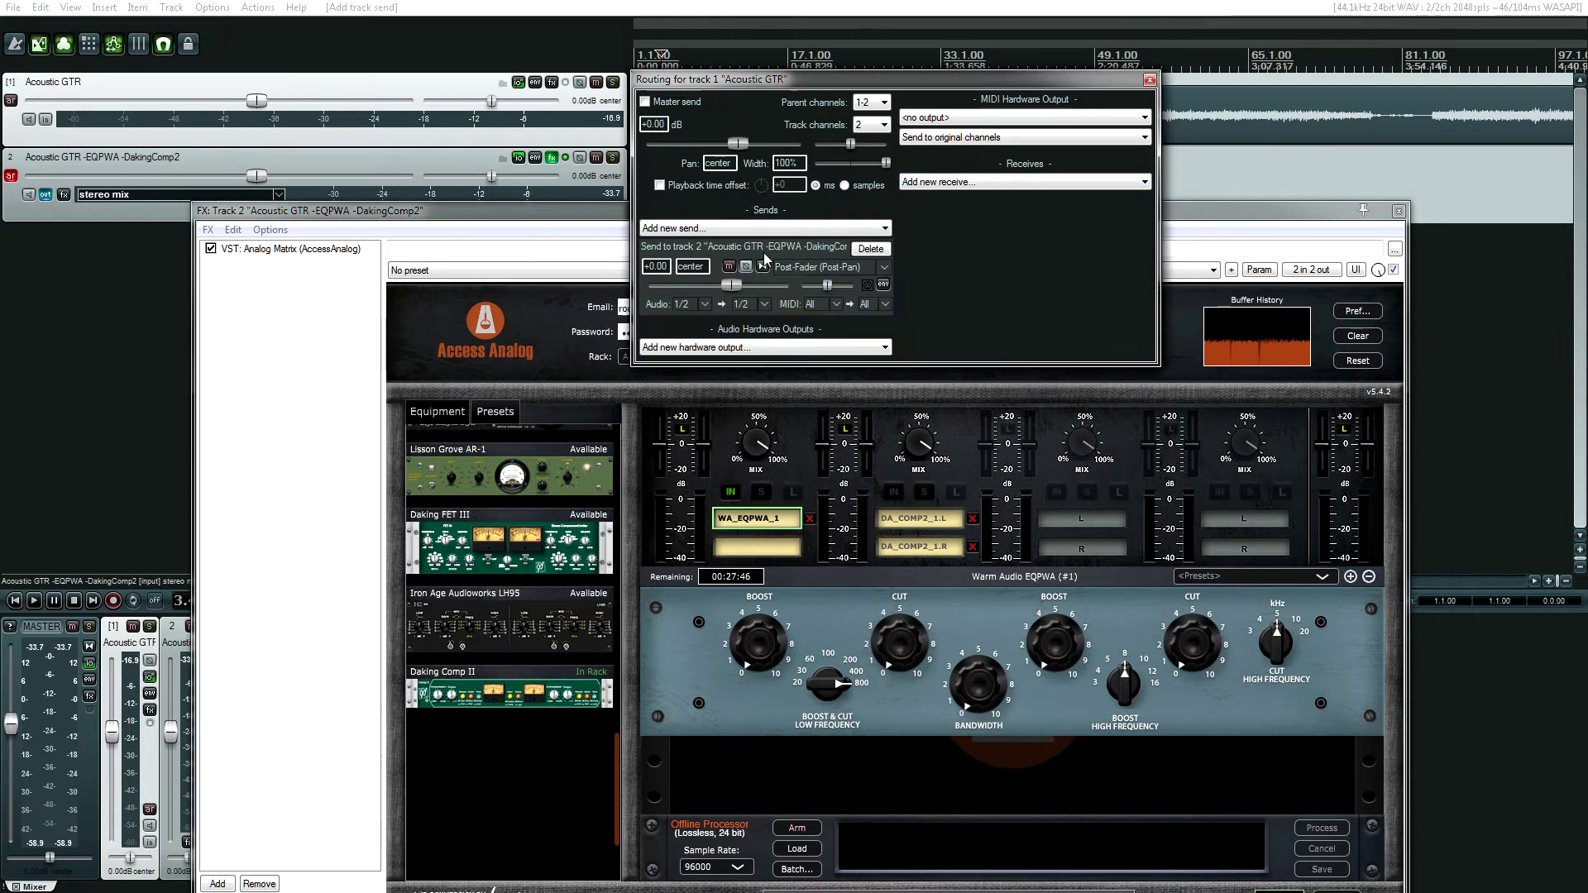
pyautogui.click(1149, 80)
pyautogui.press('space')
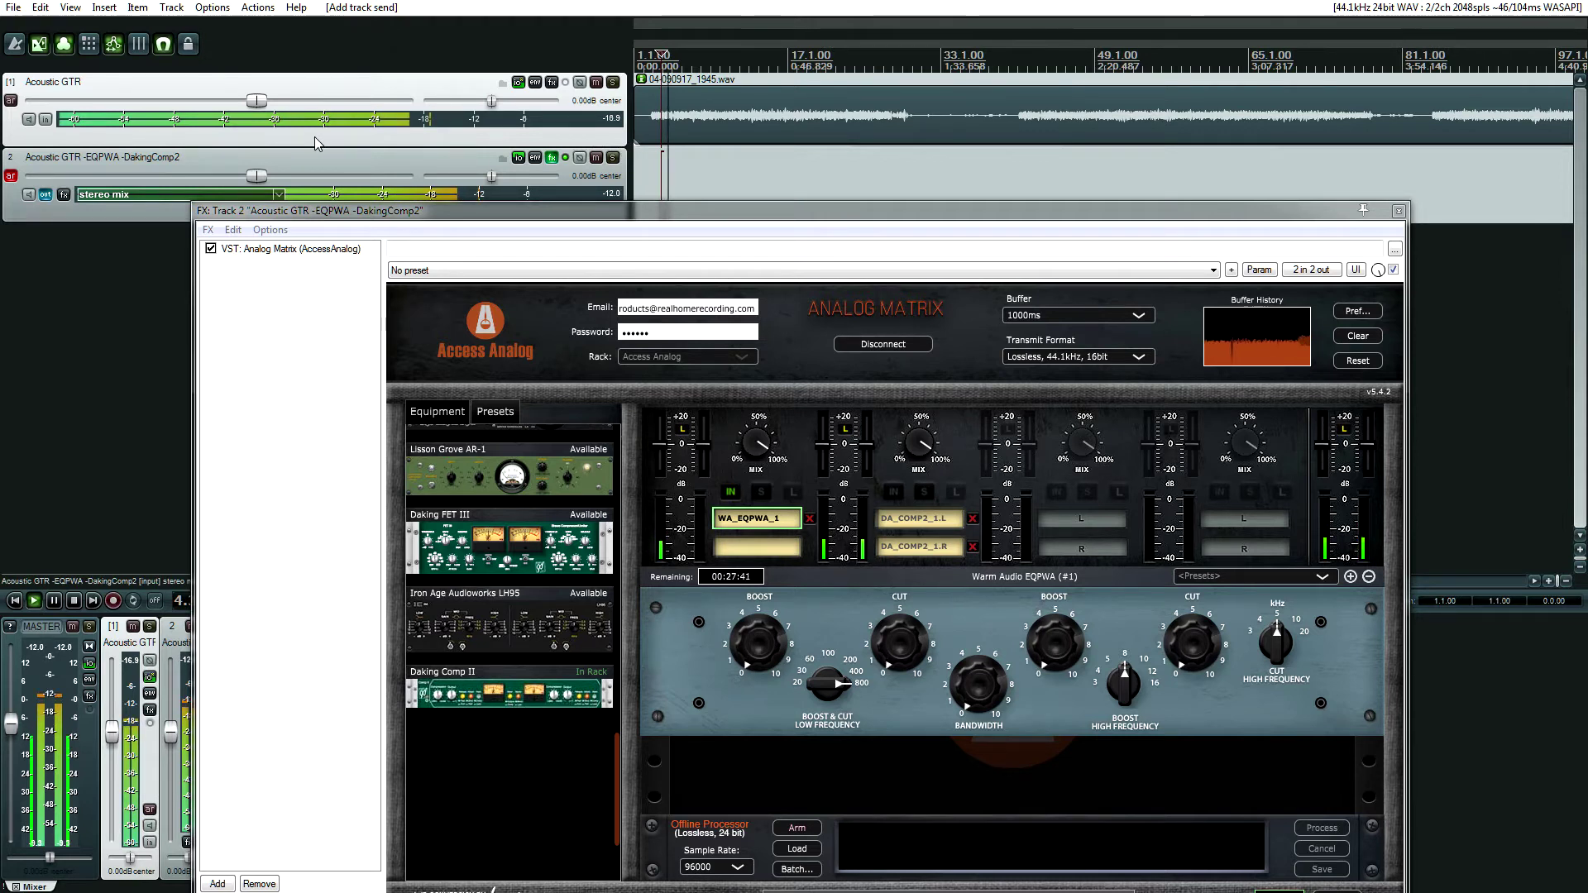
pyautogui.press('space')
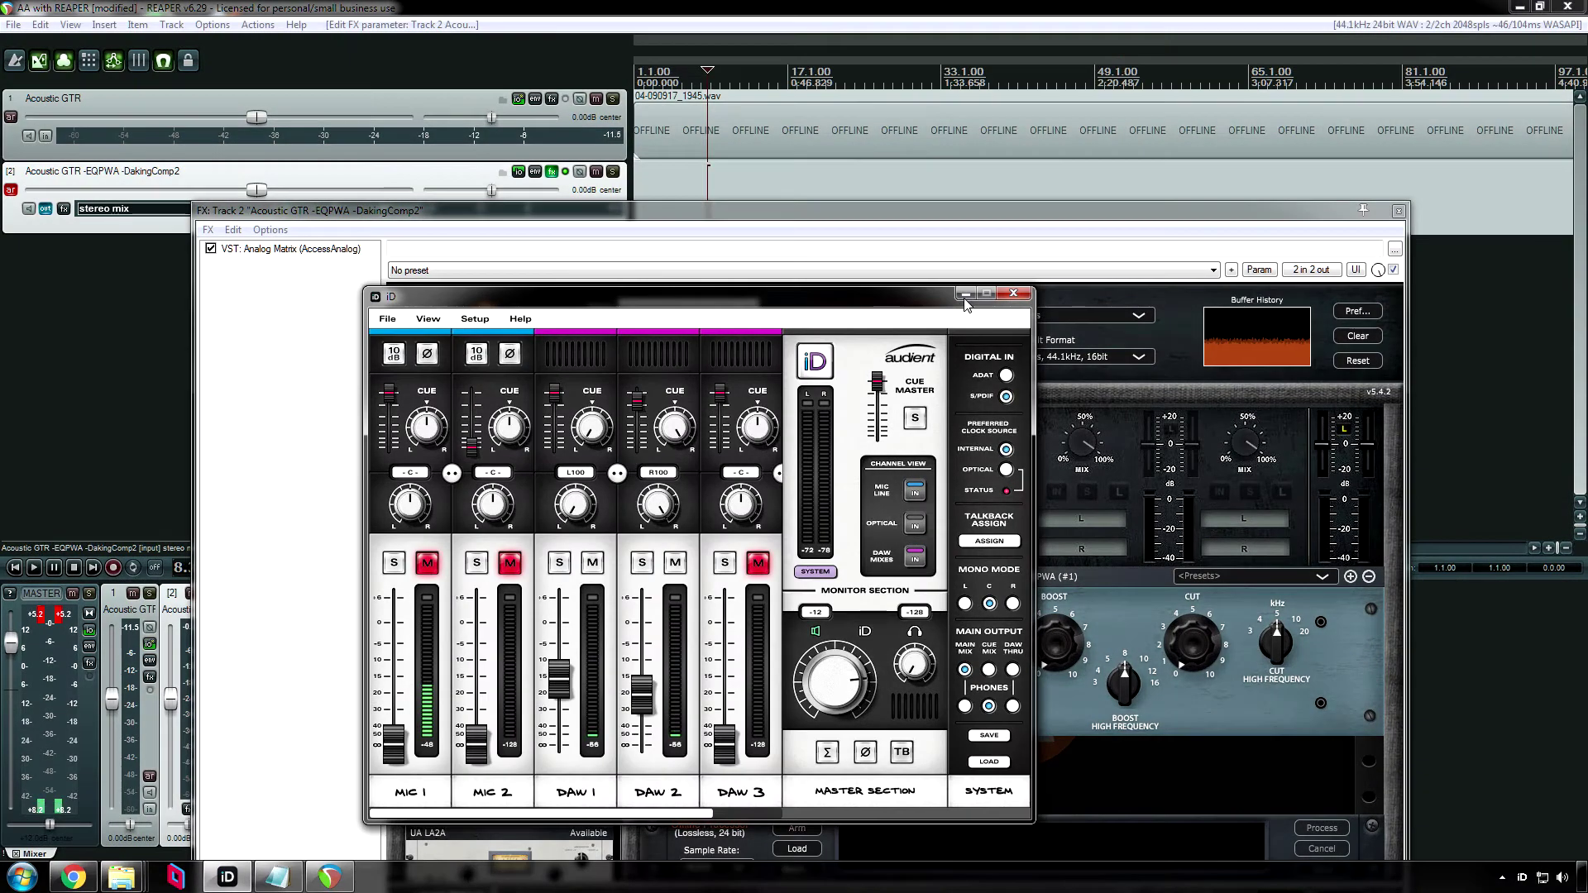
# - Return from the iD mixer to REAPER, select the master volume fader and switch the window to full screen
pyautogui.click(11, 645)
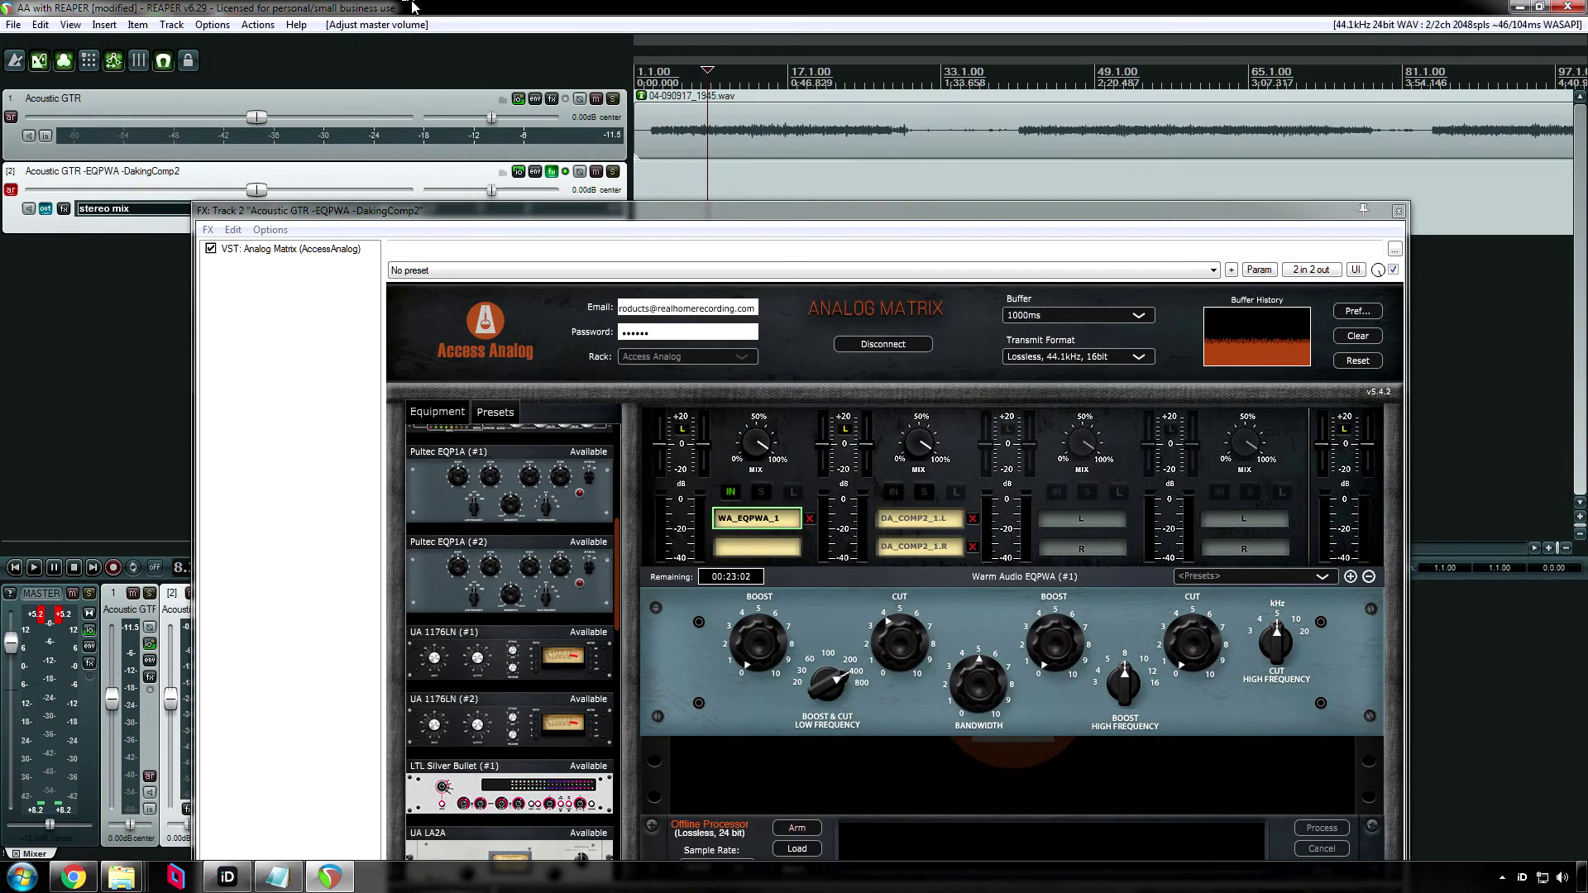
pyautogui.press('F11')
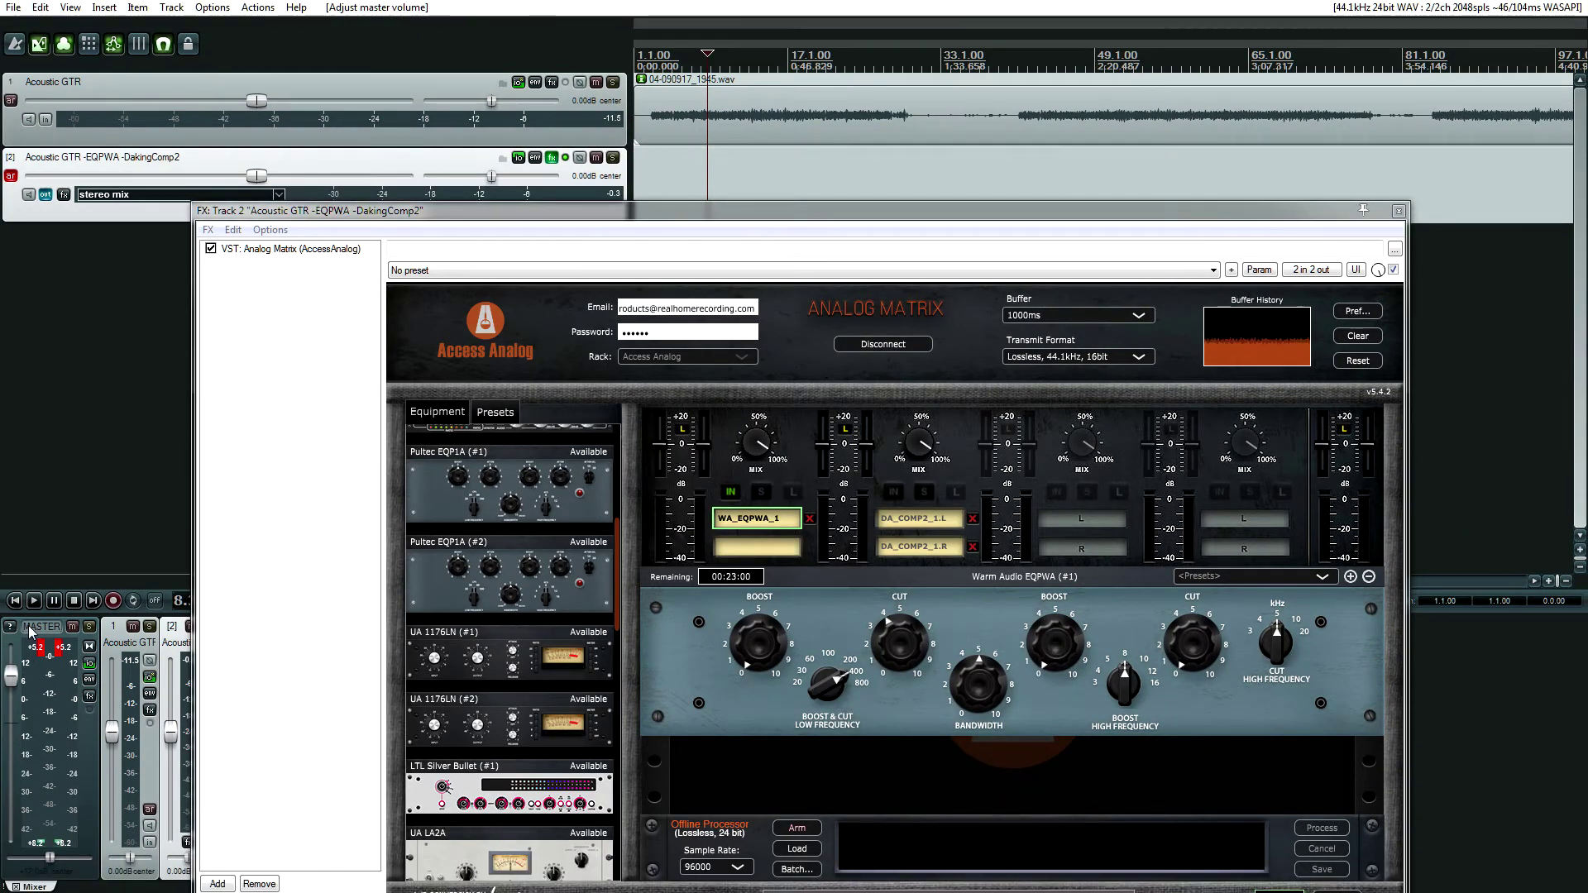
# - Insert the LoudMax 64bit limiter on the master track
pyautogui.click(89, 698)
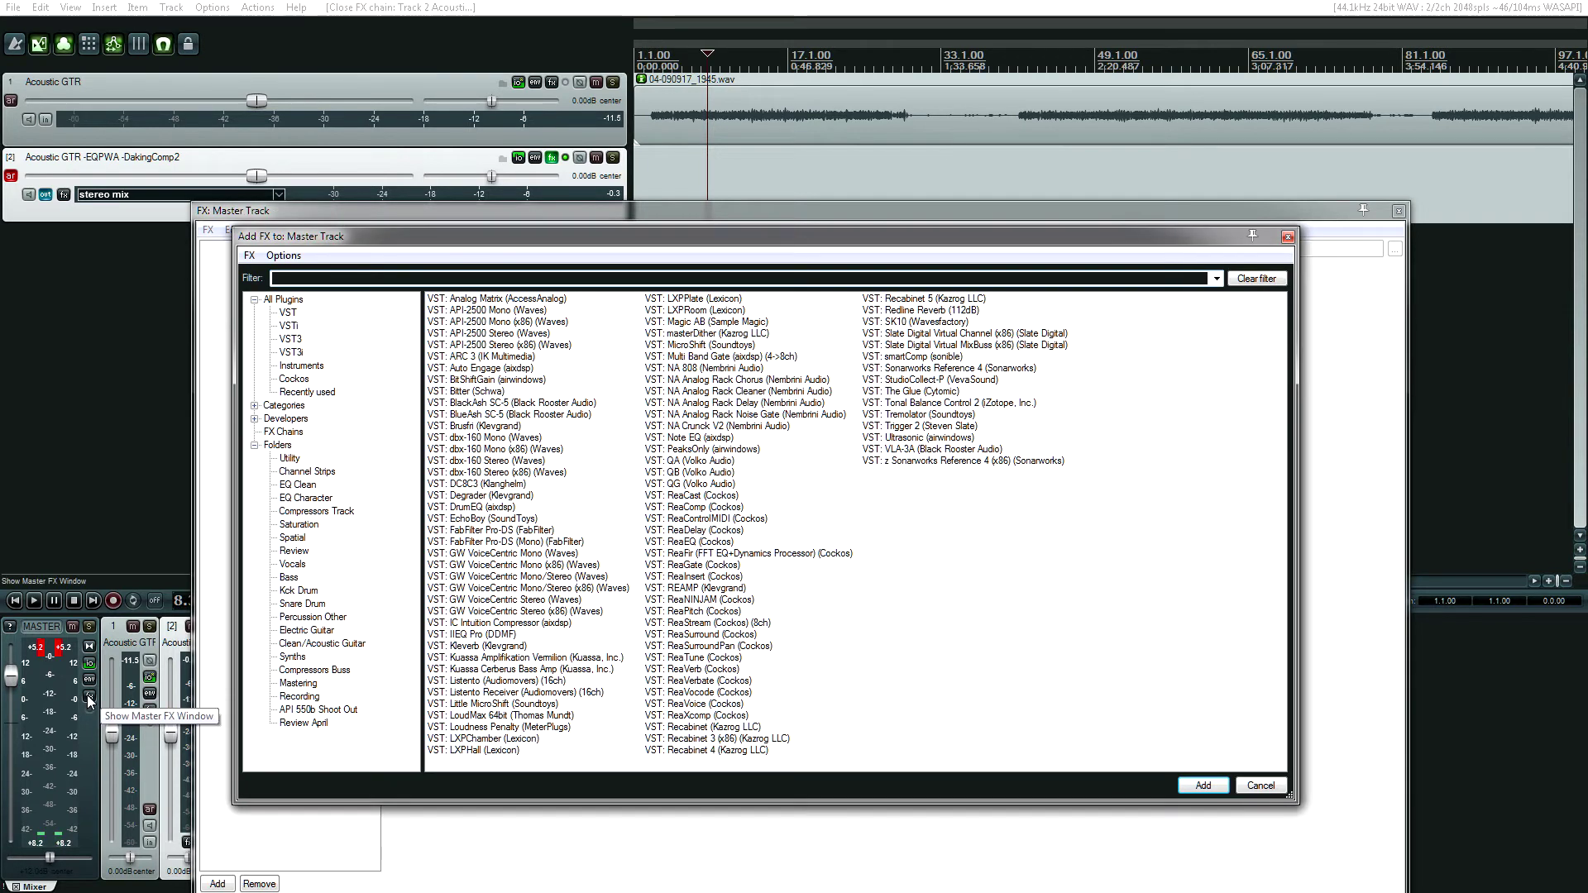
pyautogui.write('oud')
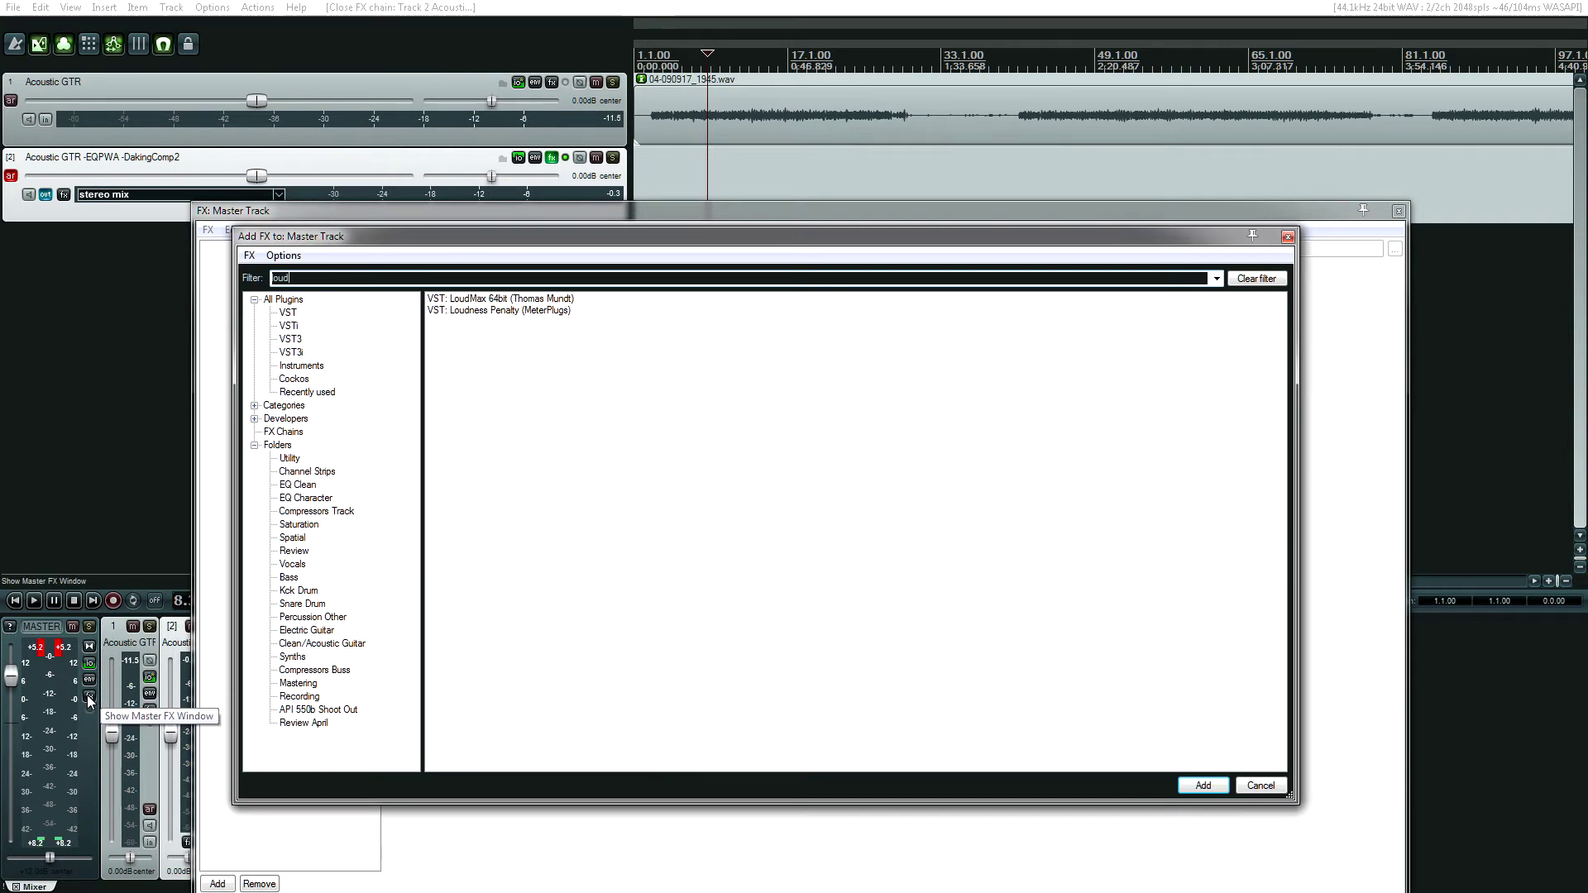
pyautogui.doubleClick(505, 300)
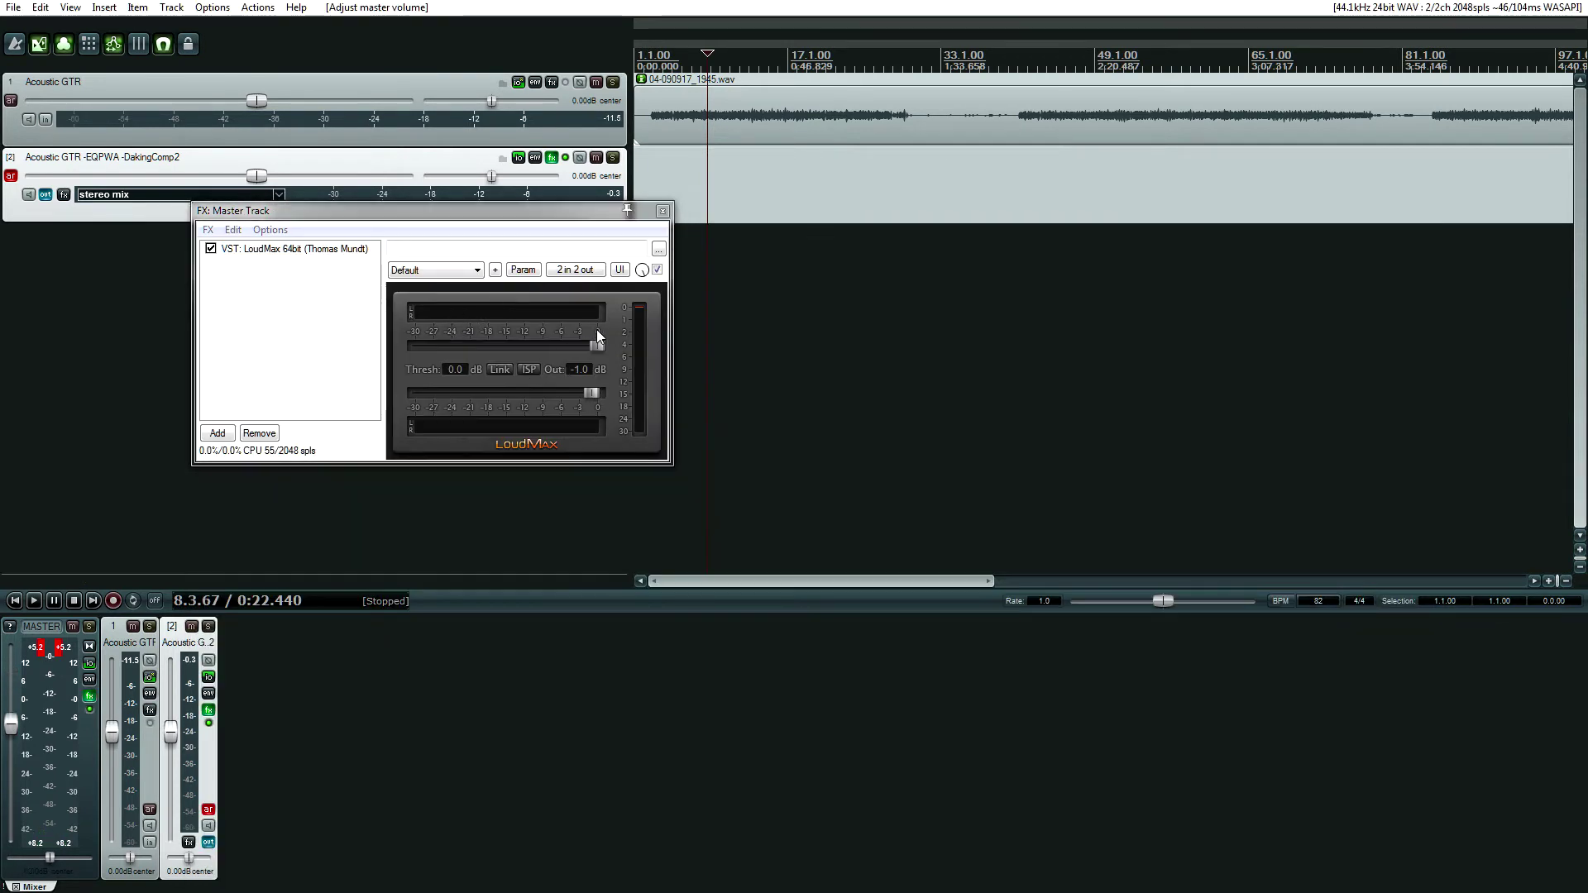
pyautogui.scroll(-5, 579, 348)
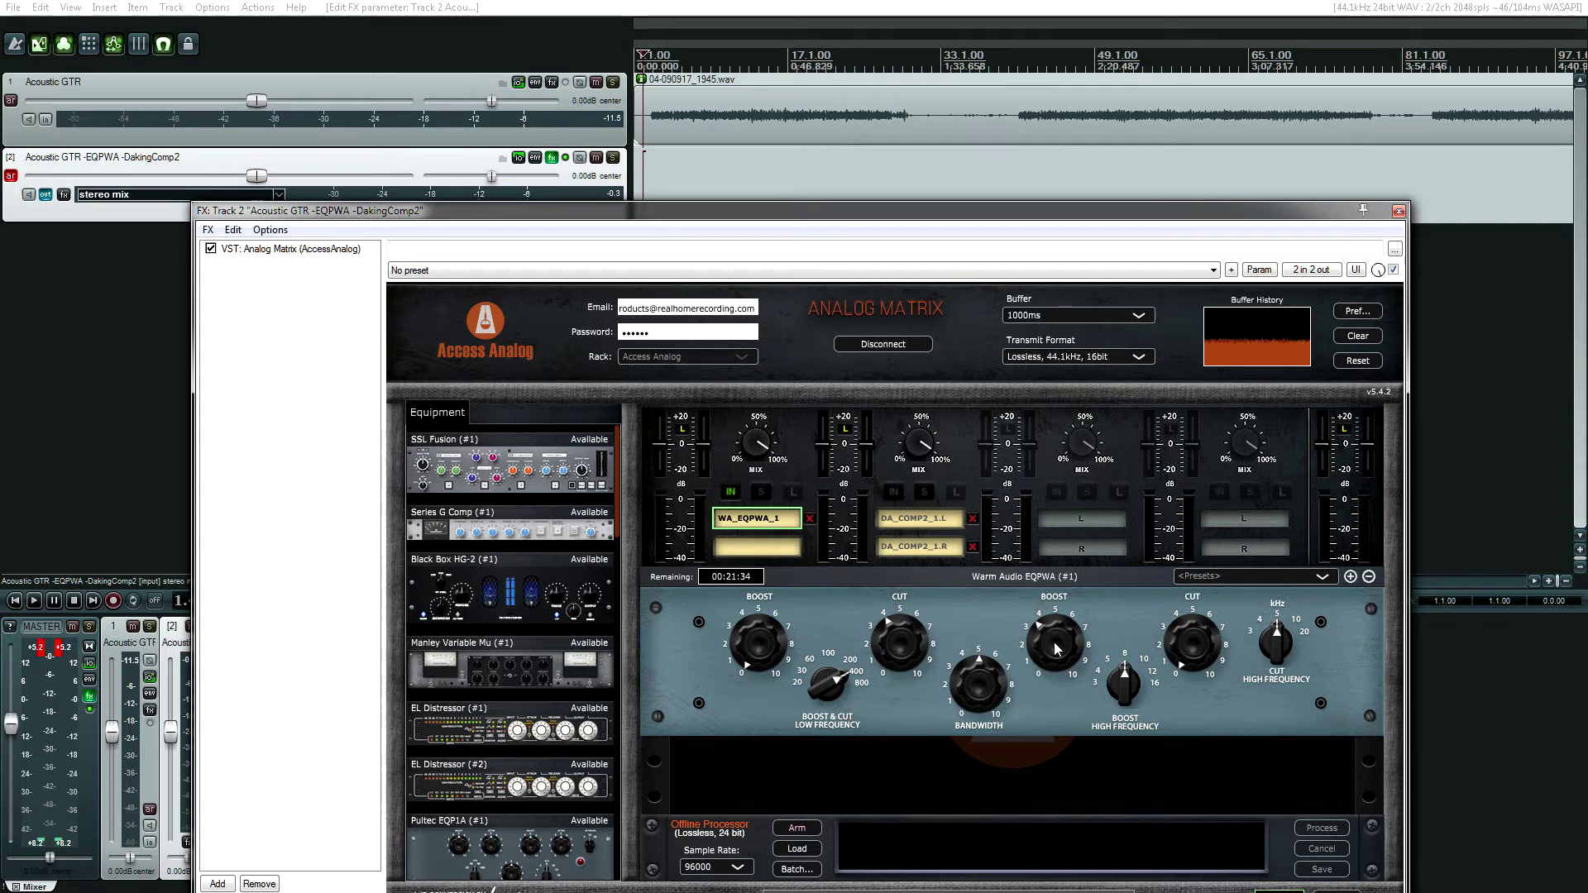
# - Adjust the EQPWA's high-frequency boost amount in the track 2 plugin
pyautogui.moveTo(1057, 648); pyautogui.dragTo(1062, 683)
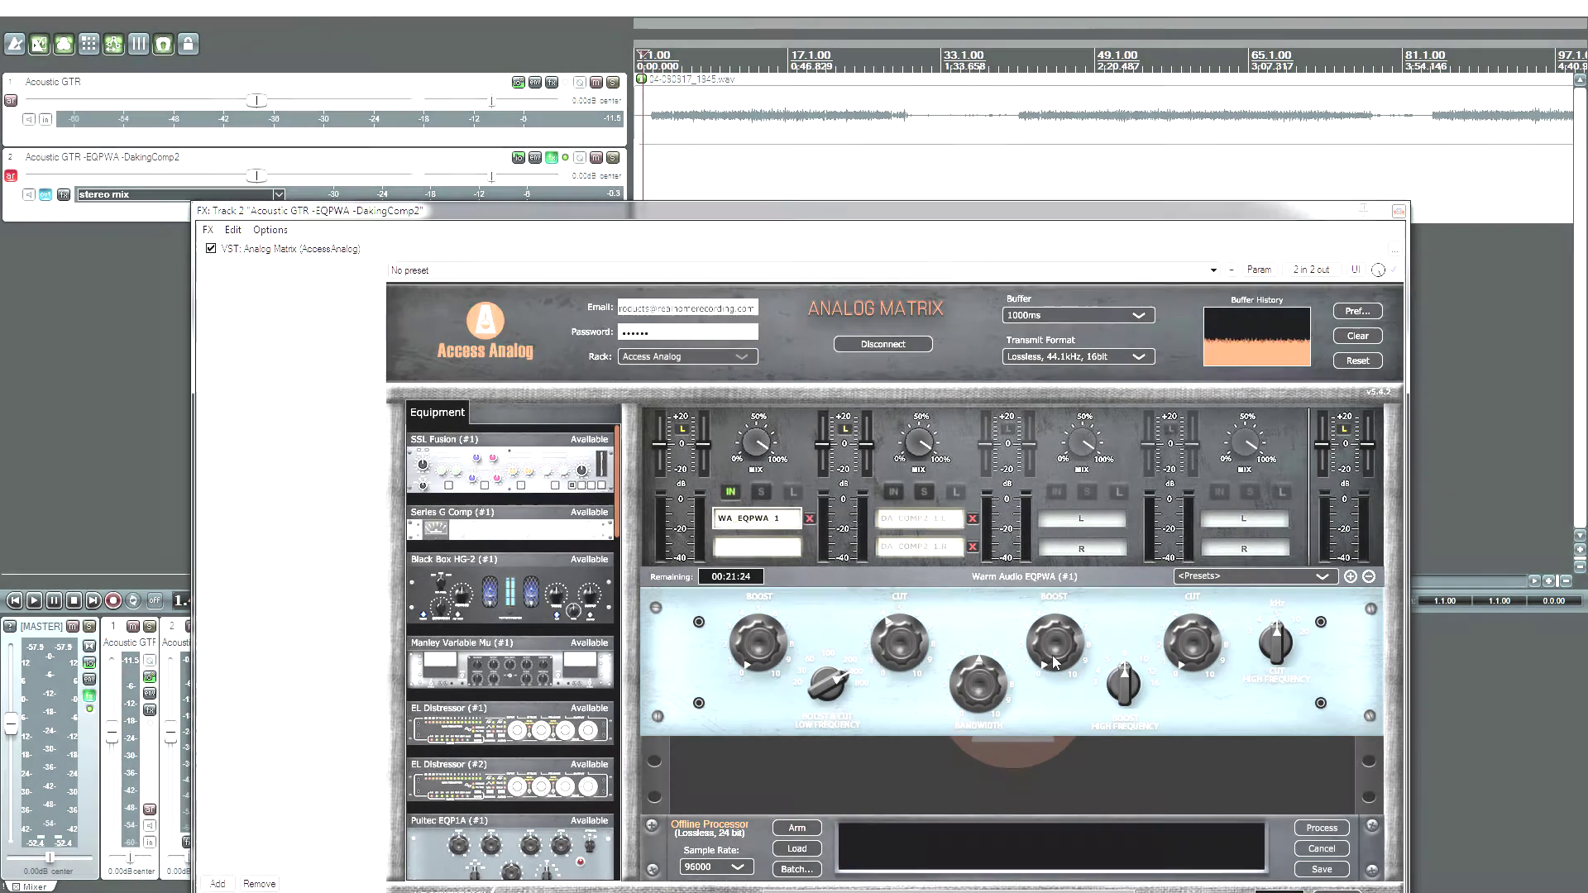
pyautogui.moveTo(1052, 655); pyautogui.dragTo(1052, 622)
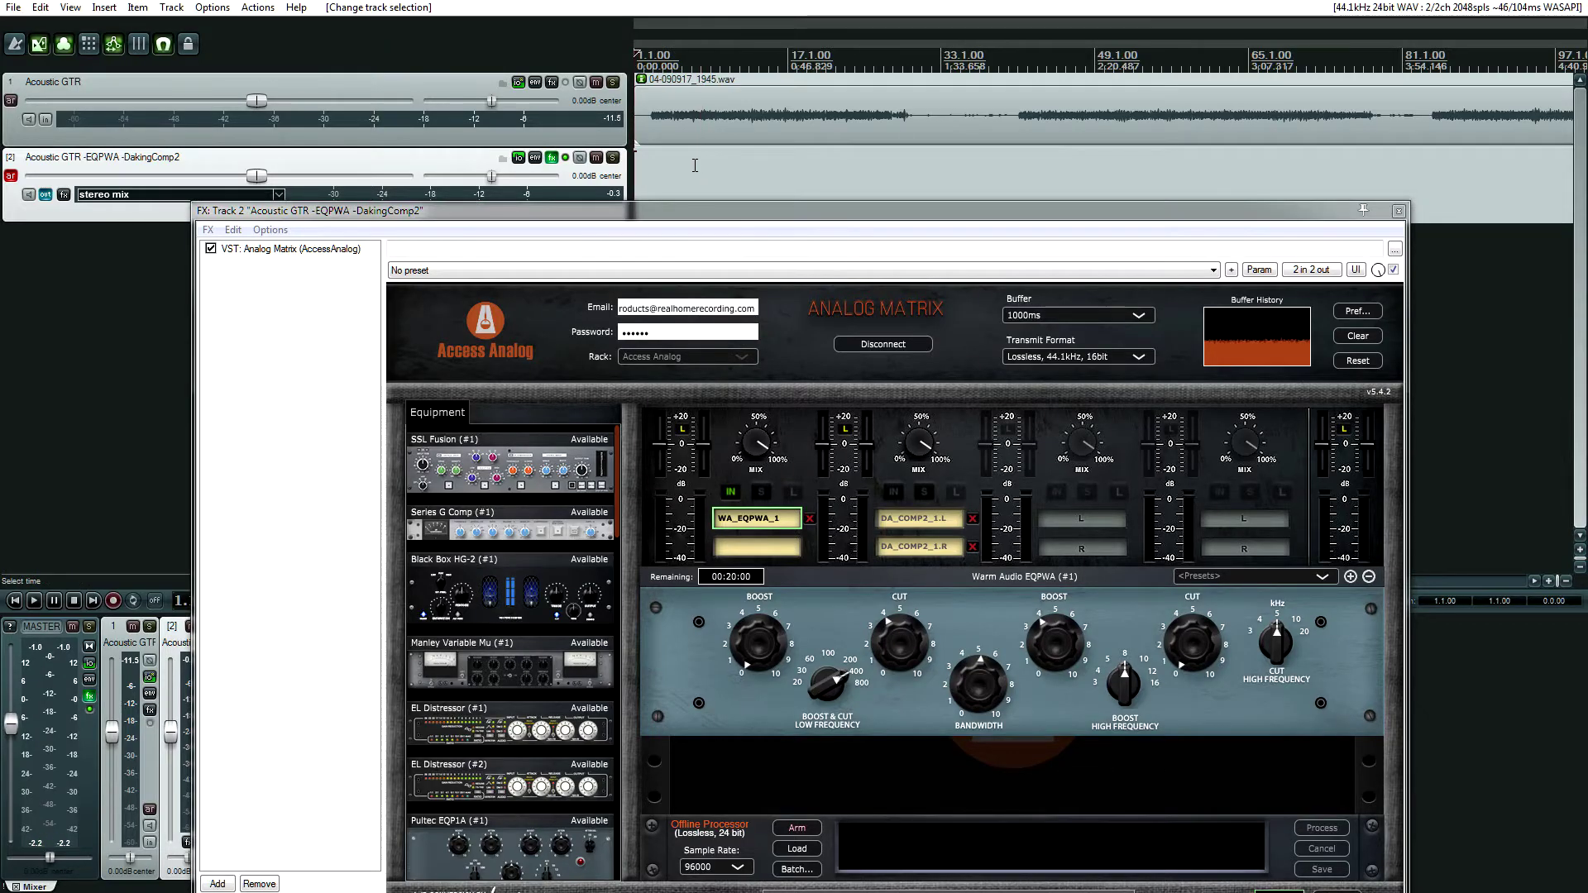
# - Set the Analog Matrix buffer to 1800ms and the transmit format to Lossless, 44.1kHz, 24bit
pyautogui.moveTo(619, 221); pyautogui.dragTo(787, 326)
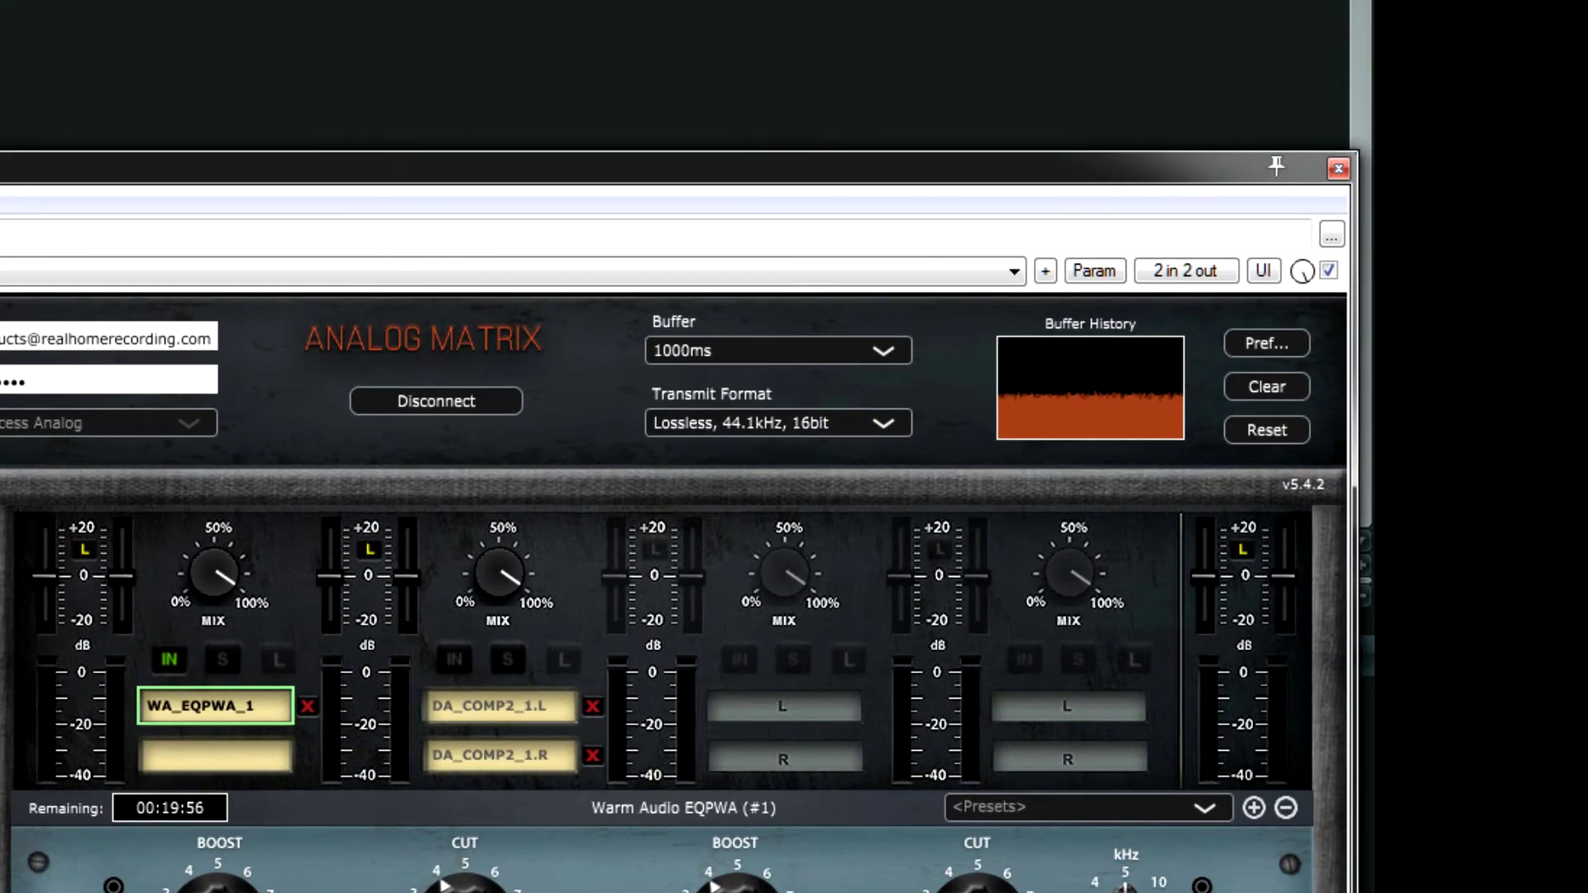
pyautogui.click(697, 346)
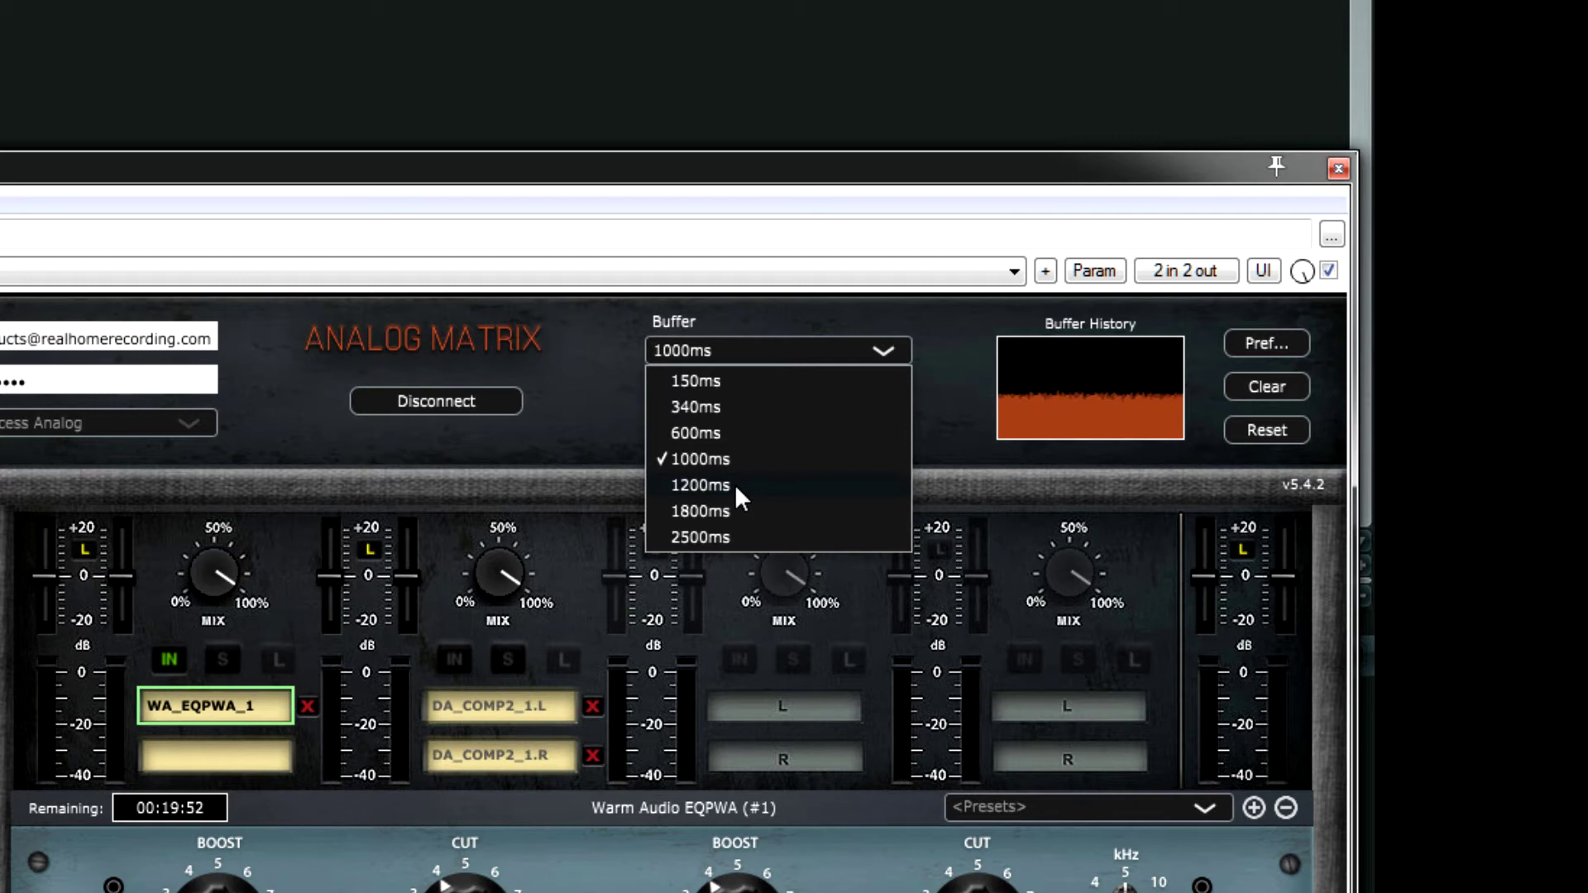
pyautogui.click(719, 510)
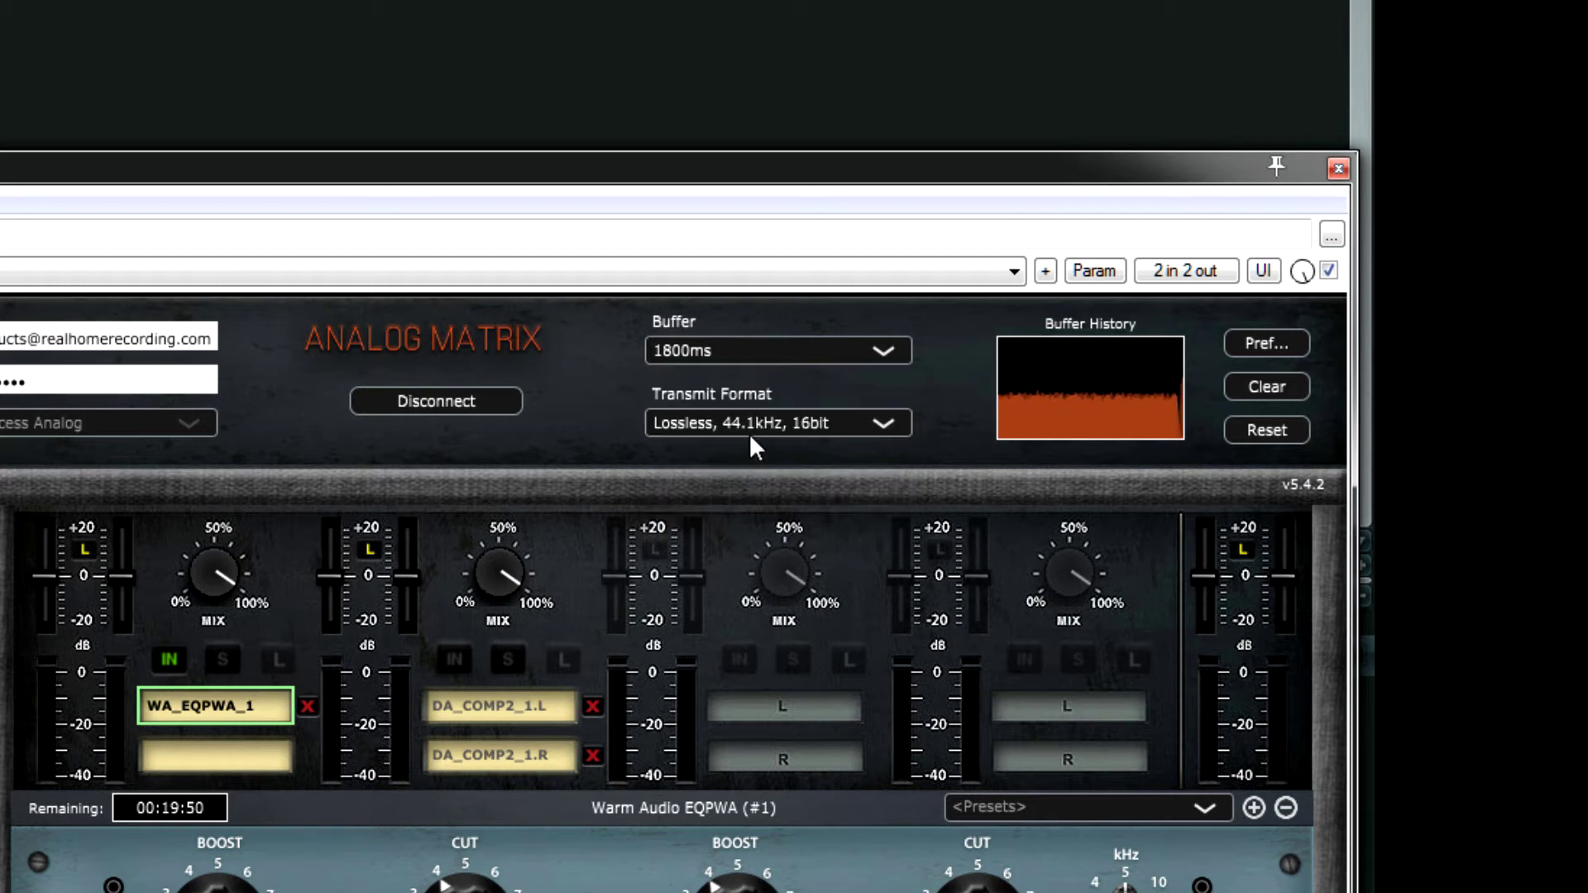
pyautogui.click(752, 425)
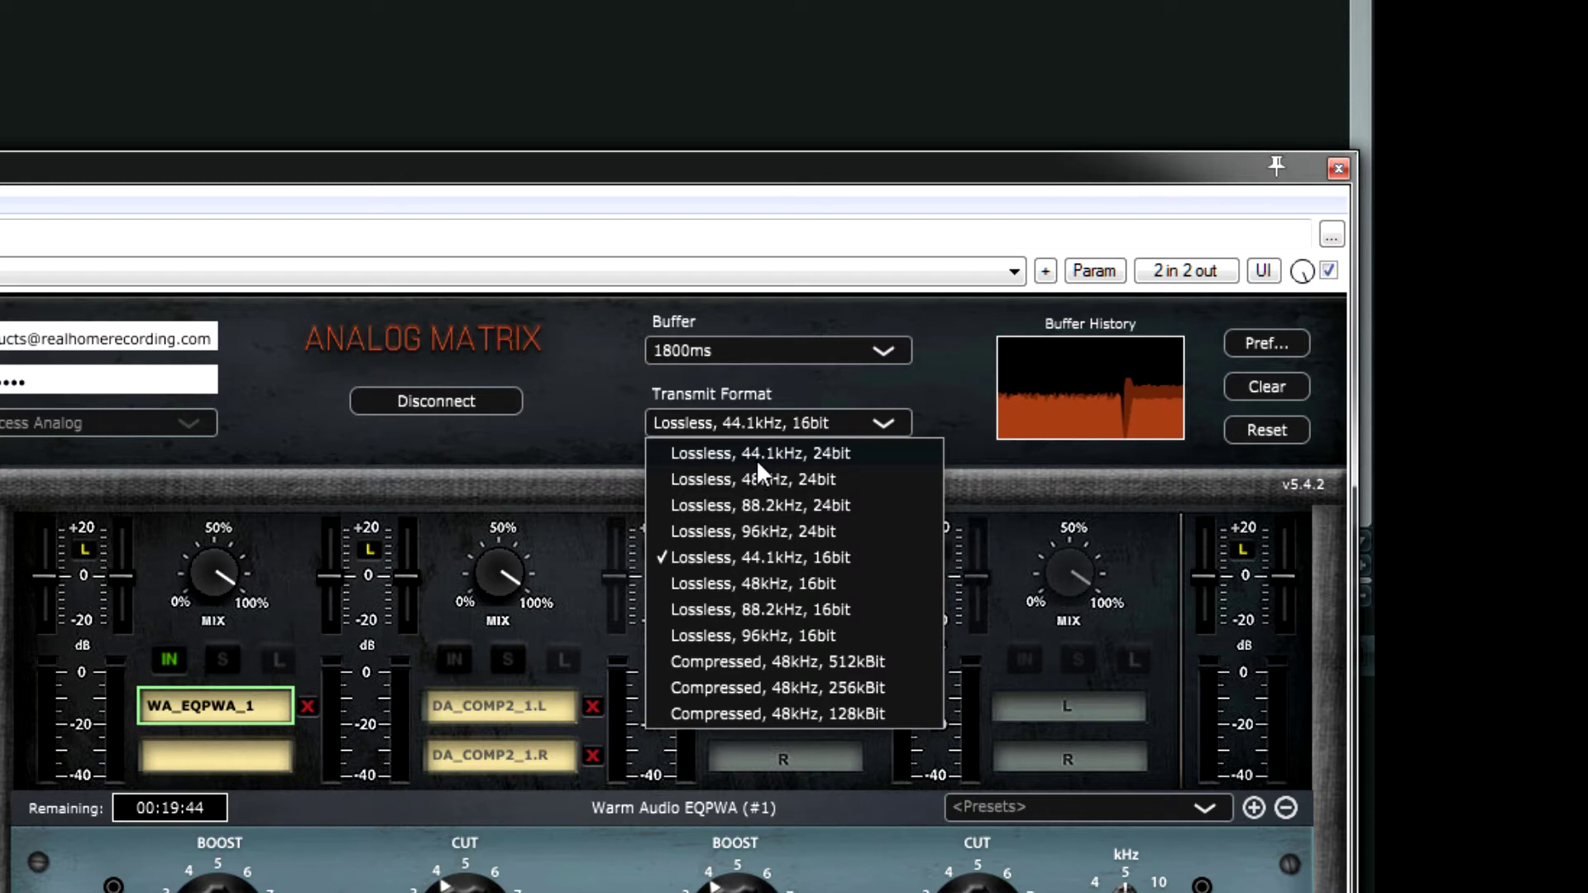
pyautogui.click(756, 454)
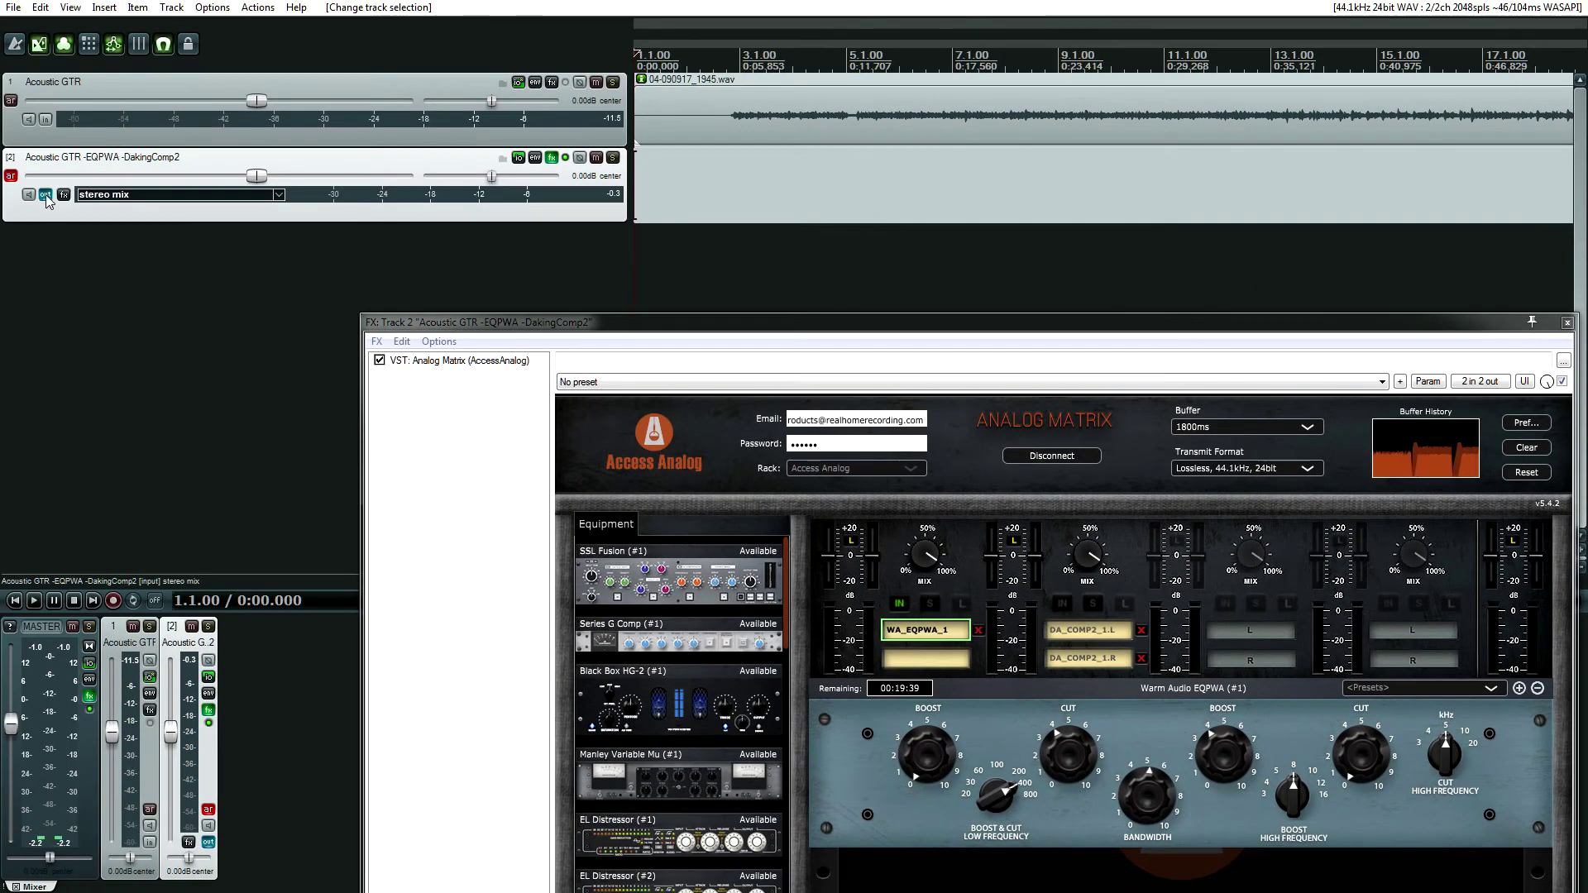
# - Check track 2's input choices and set its record mode to output (stereo)
pyautogui.click(127, 196)
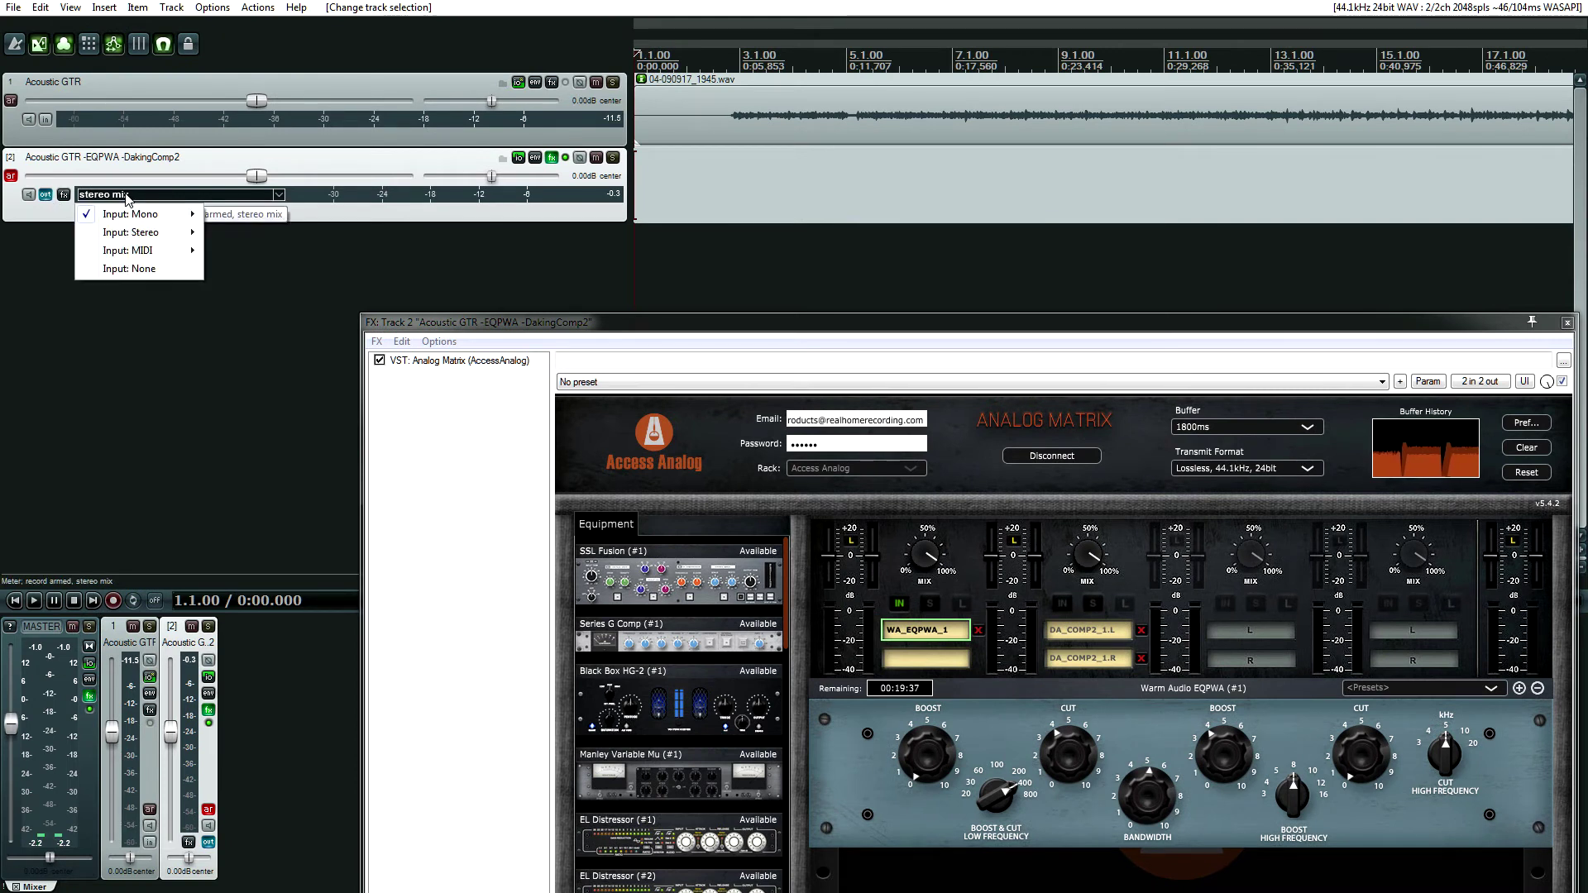
pyautogui.click(48, 198)
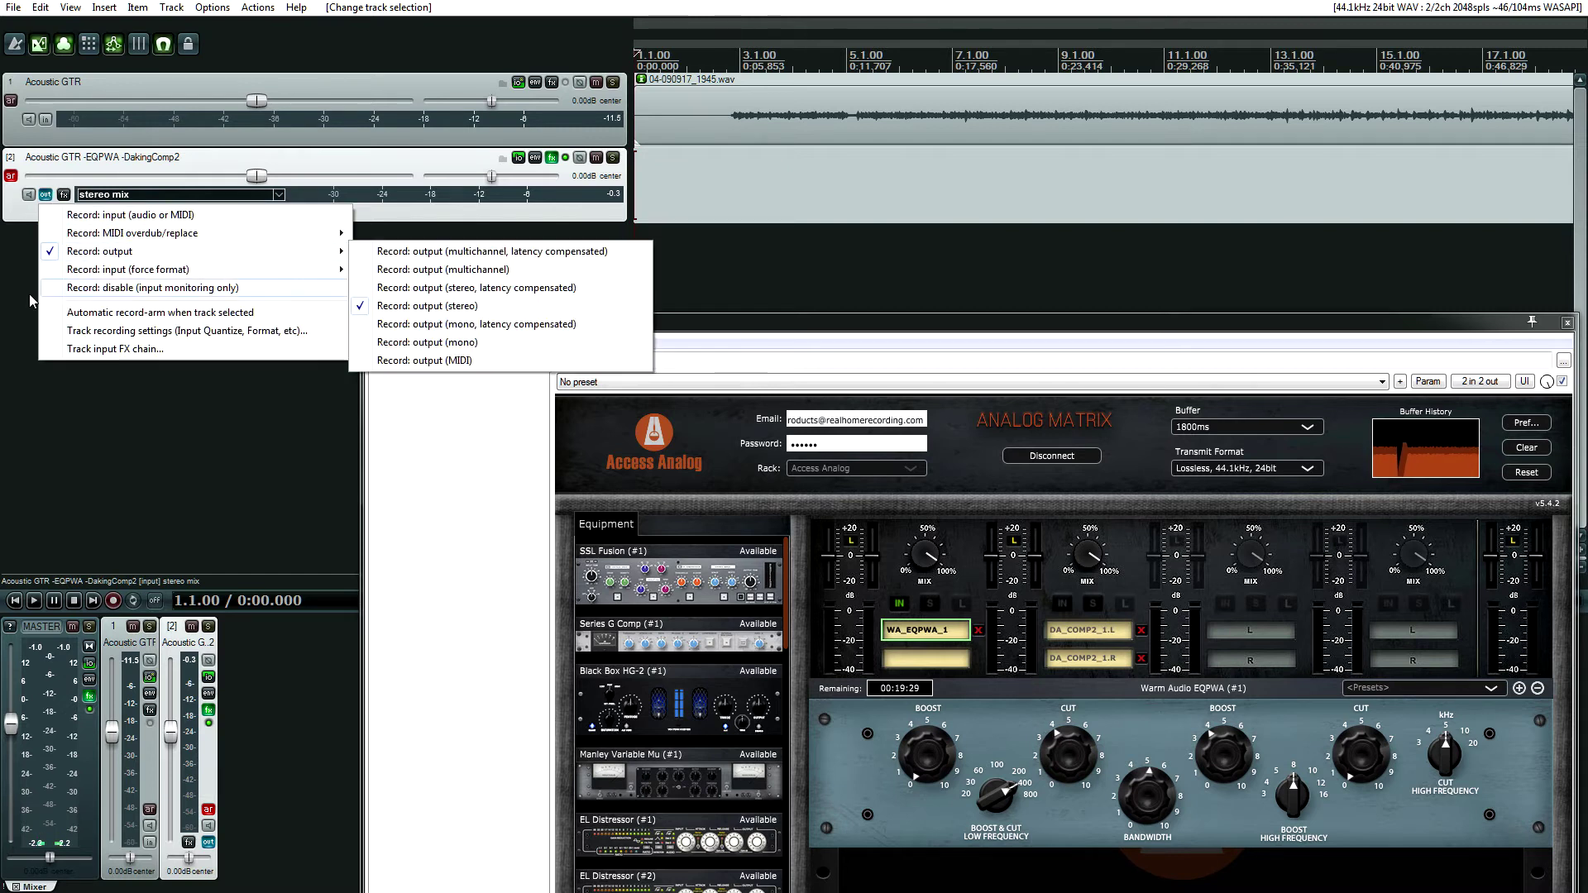
pyautogui.click(52, 209)
pyautogui.click(47, 197)
pyautogui.moveTo(273, 251)
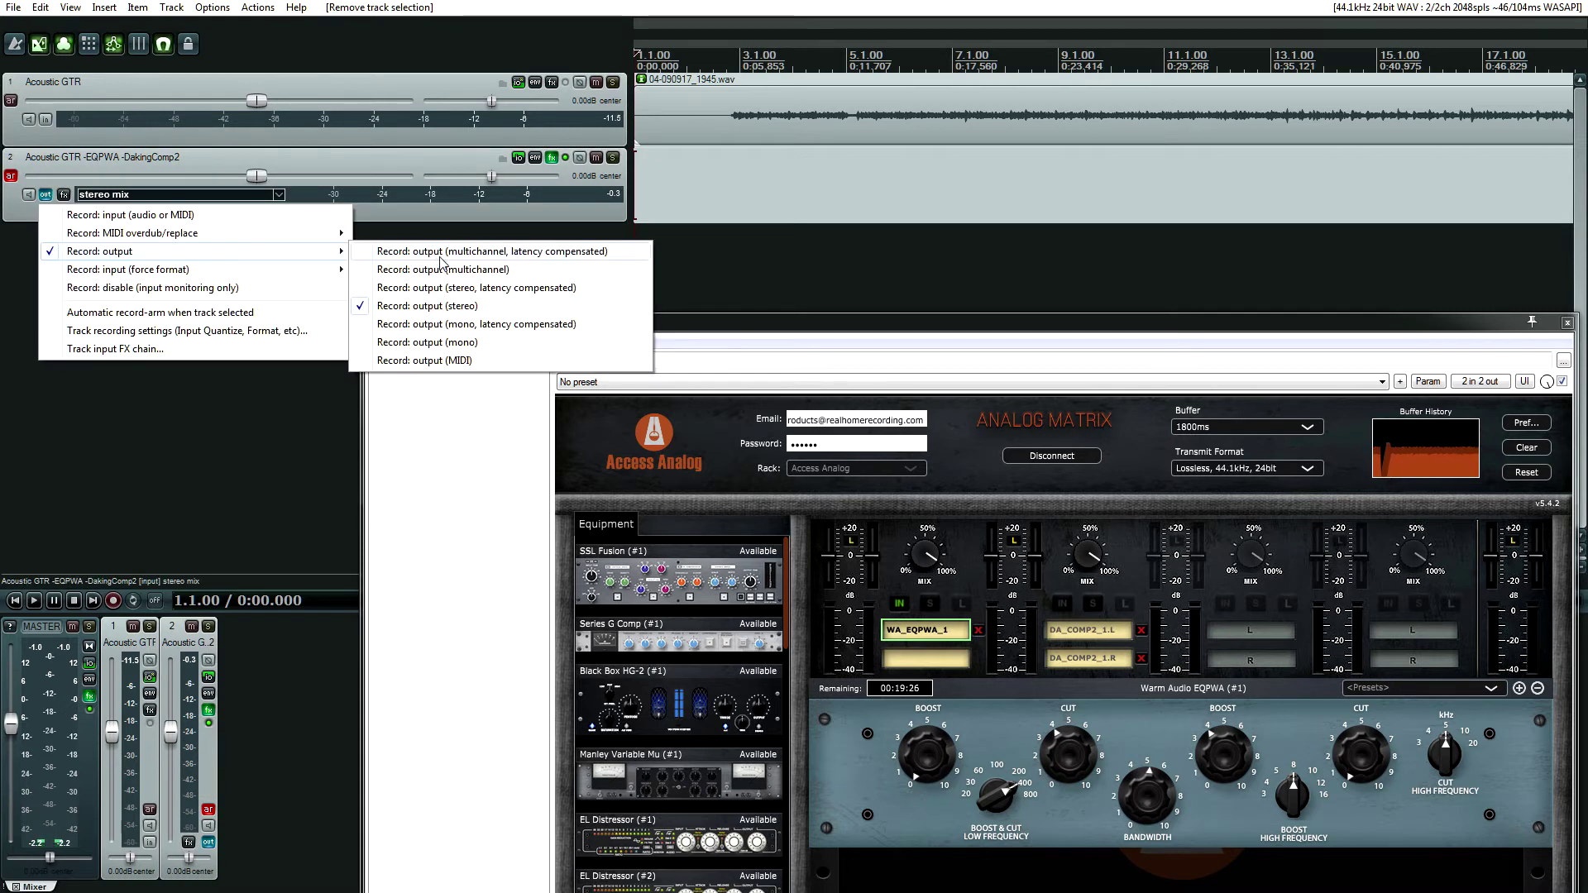
pyautogui.click(468, 306)
# - Raise the Analog Matrix buffer to 2500ms
pyautogui.click(704, 211)
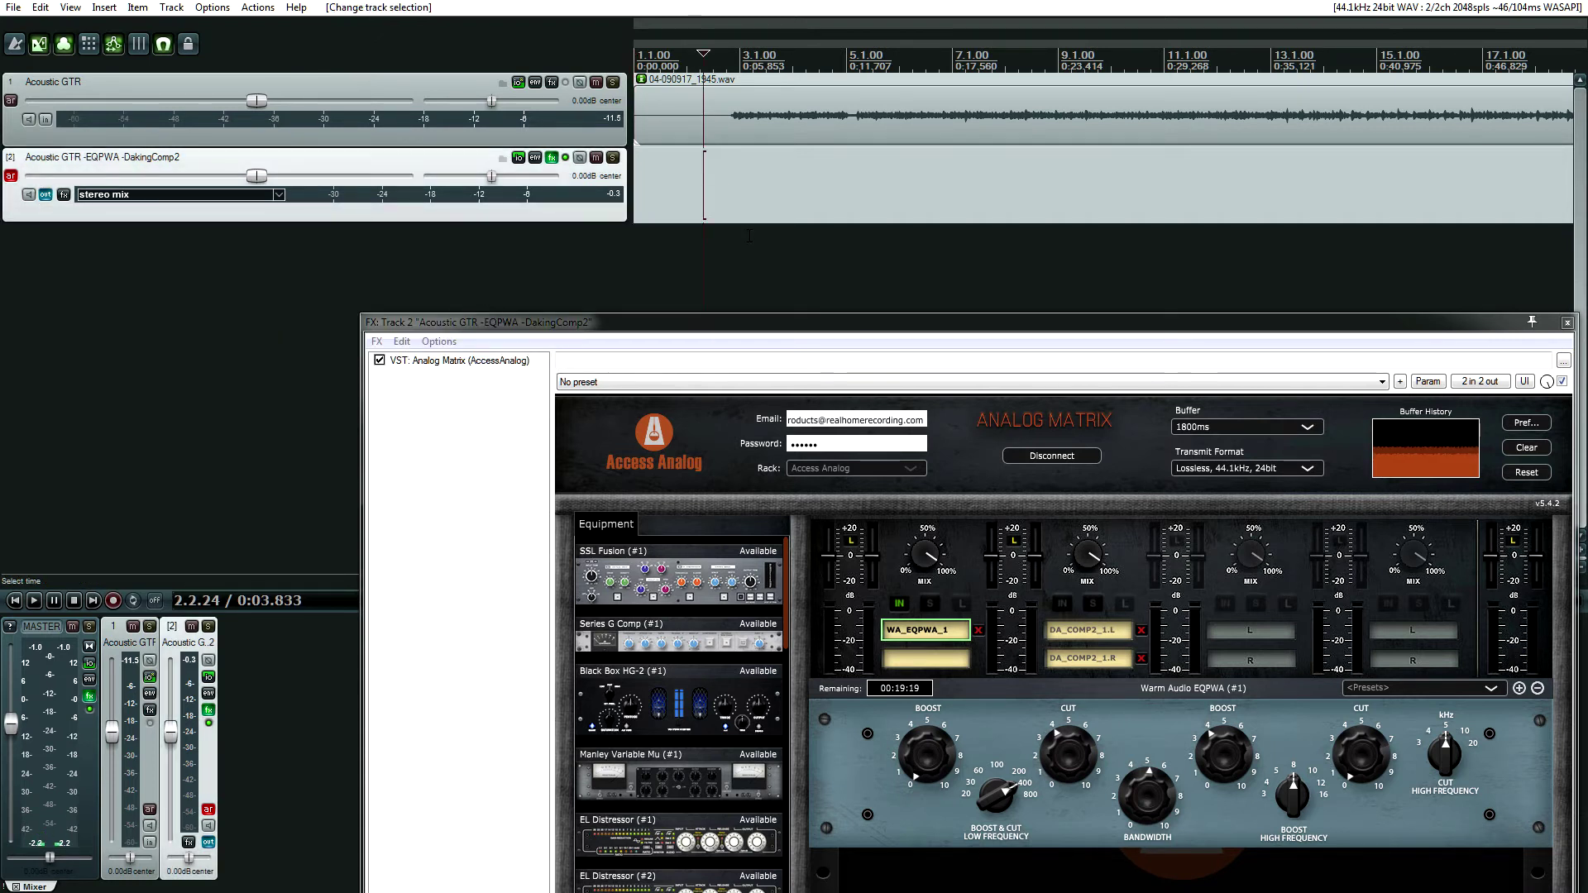
pyautogui.click(1261, 436)
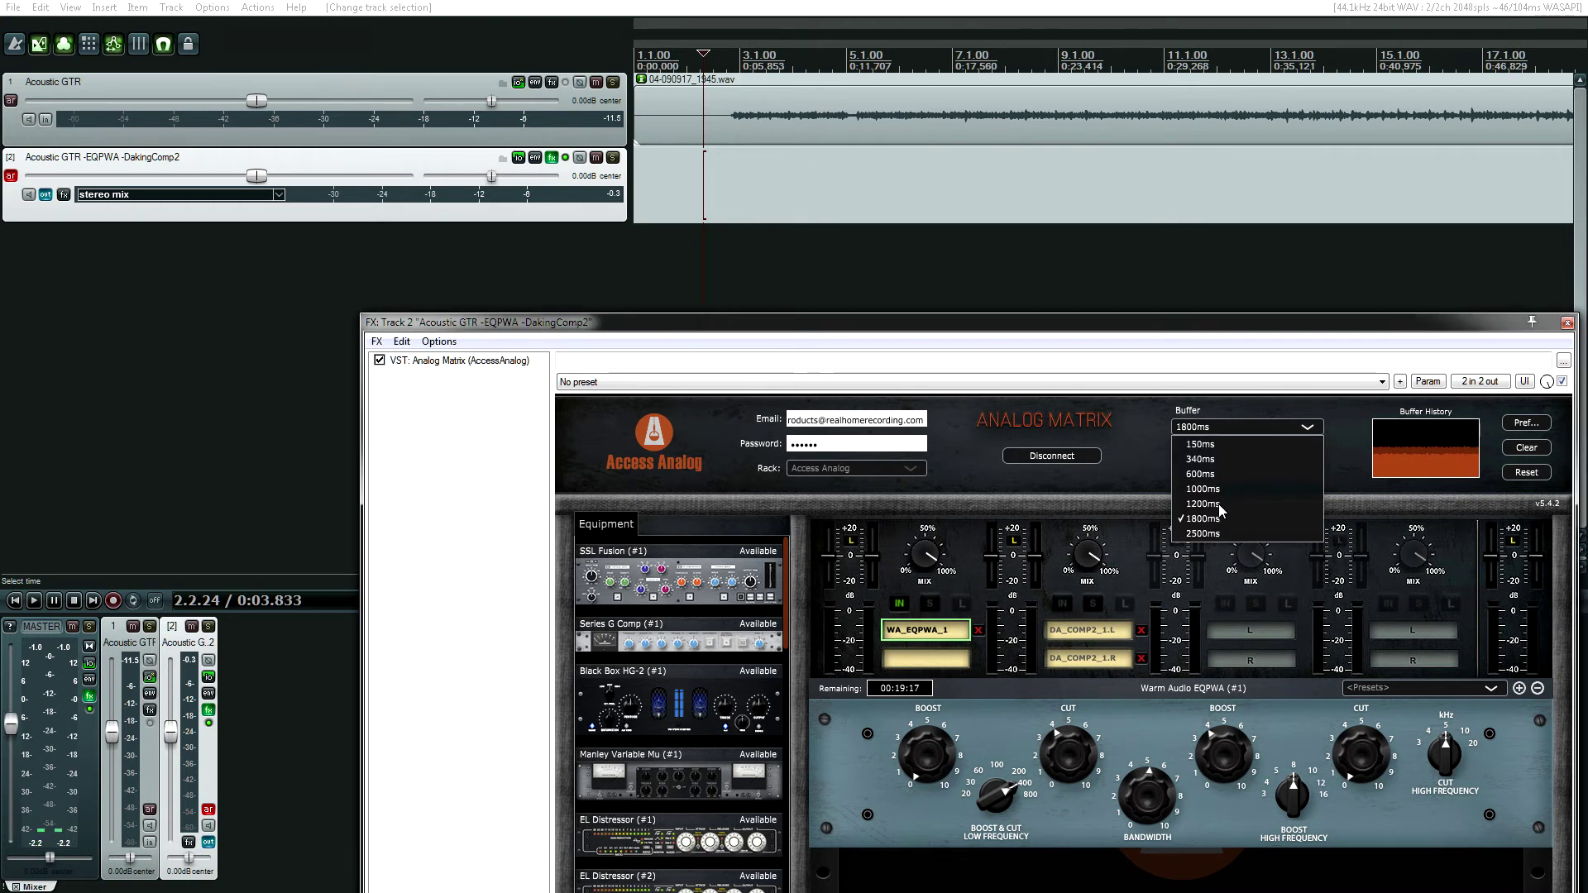
pyautogui.click(1218, 533)
# - Record the processed guitar onto track 2 from the project start, then stop and save the recorded media
pyautogui.press('Home')
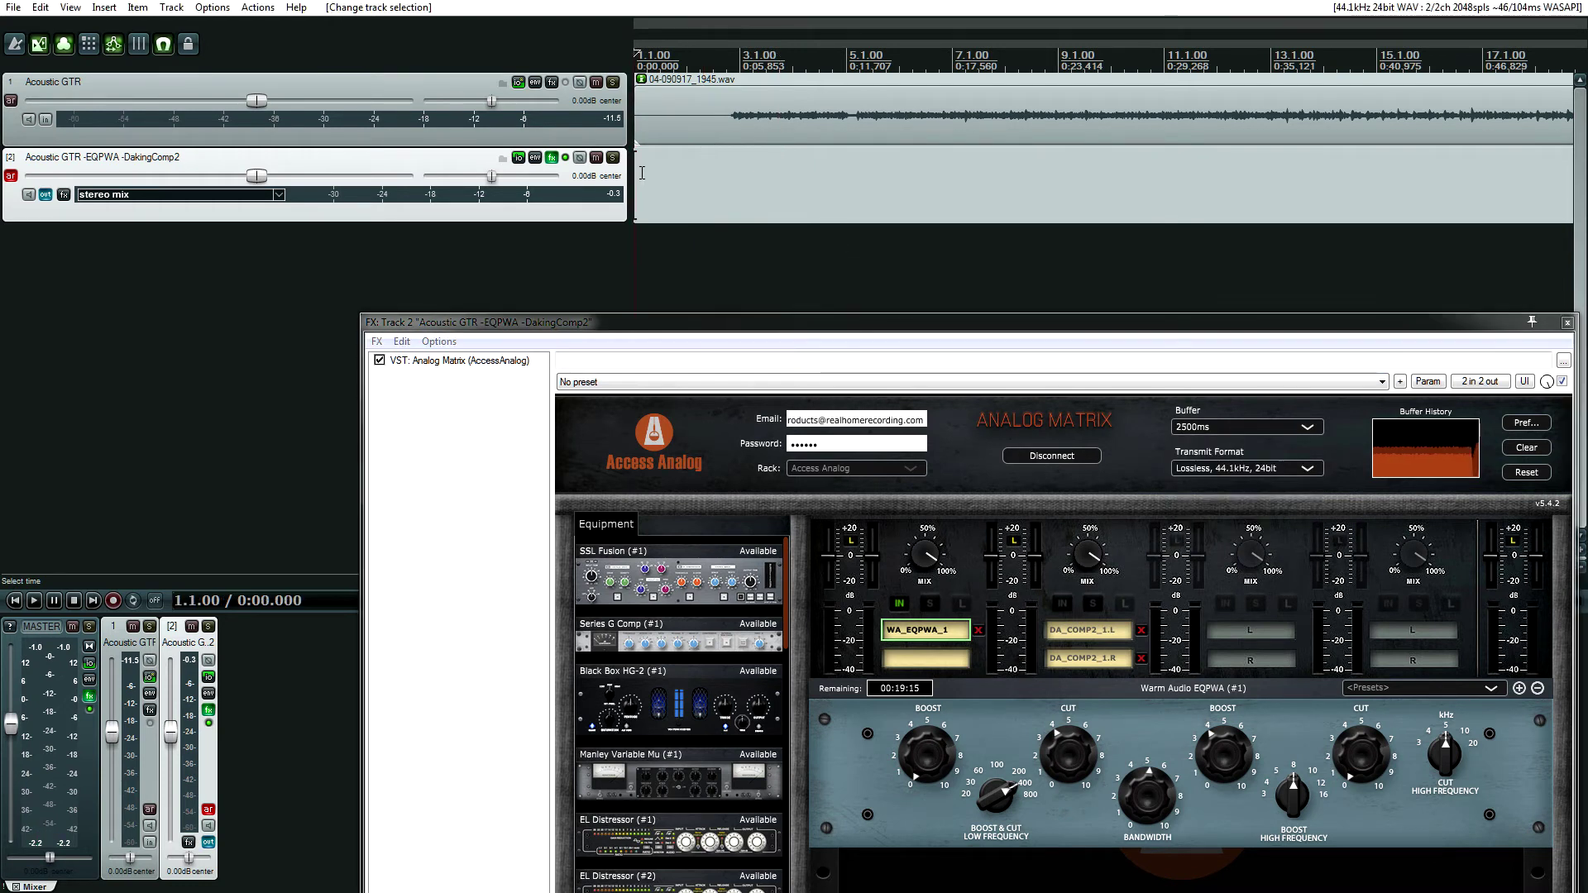
pyautogui.click(112, 602)
pyautogui.moveTo(885, 324); pyautogui.dragTo(718, 266)
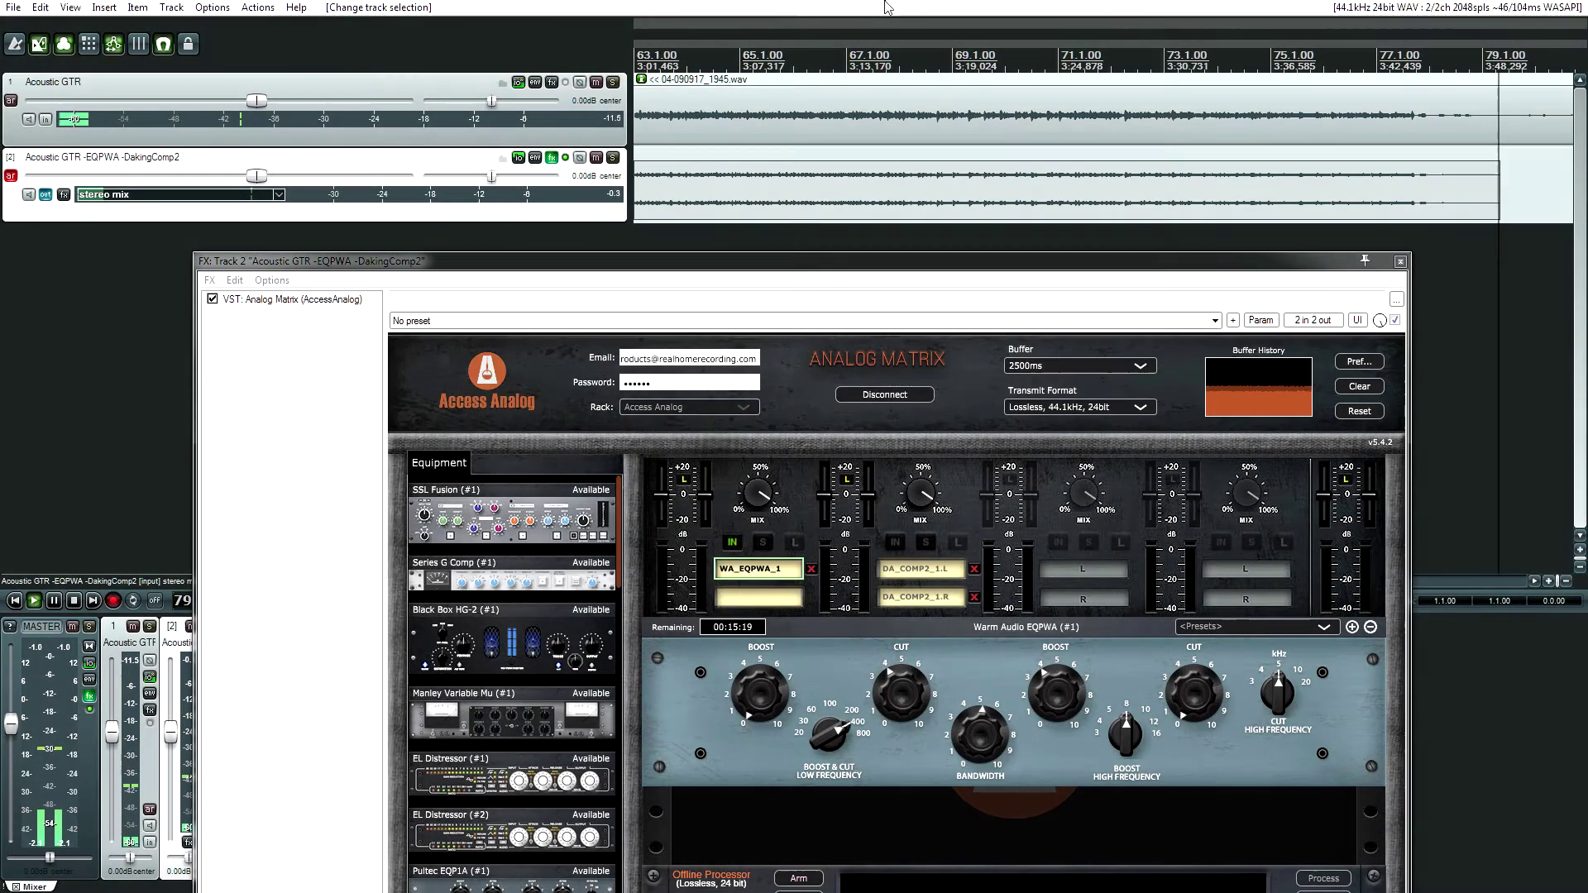
pyautogui.press('space')
pyautogui.press('Return')
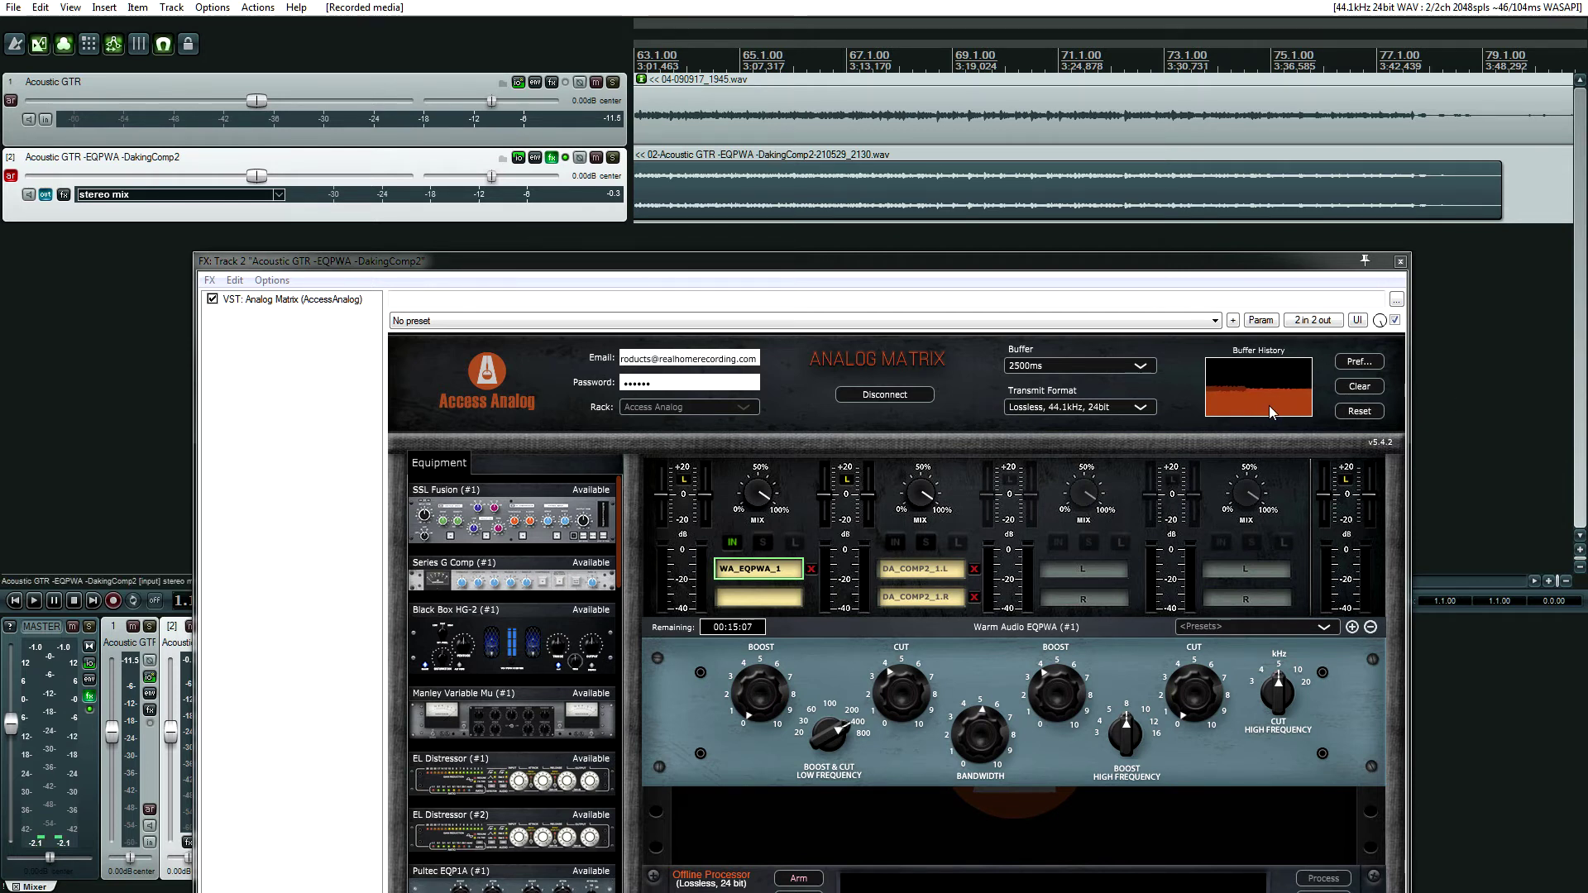
# - Set the Analog Matrix buffer to 1000ms and the transmit format to Lossless, 44.1kHz, 16bit
pyautogui.click(1095, 368)
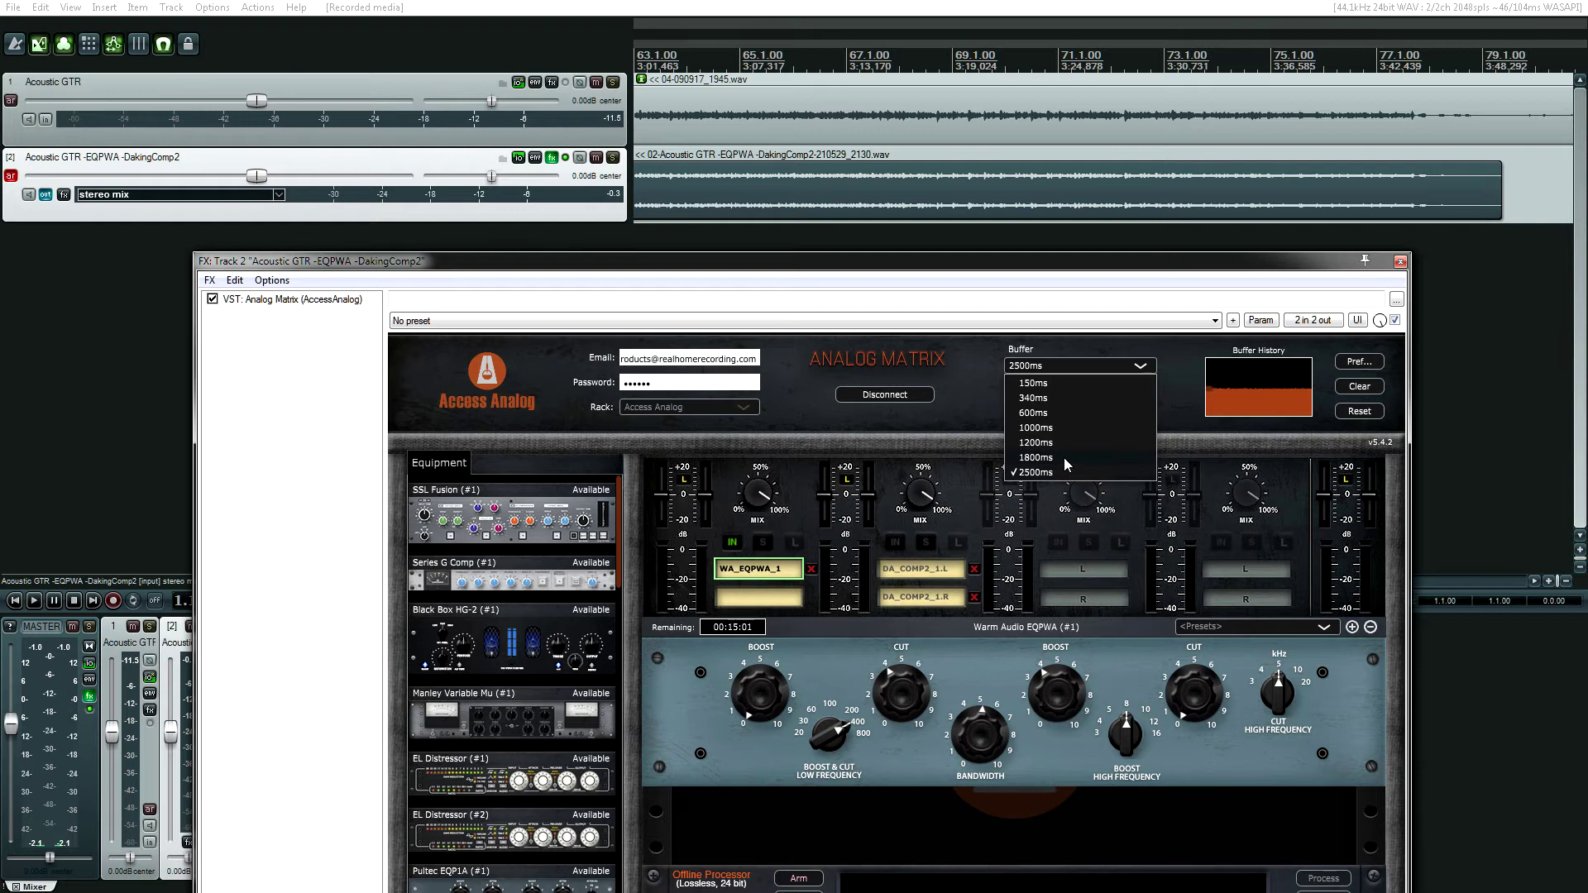
pyautogui.click(1067, 428)
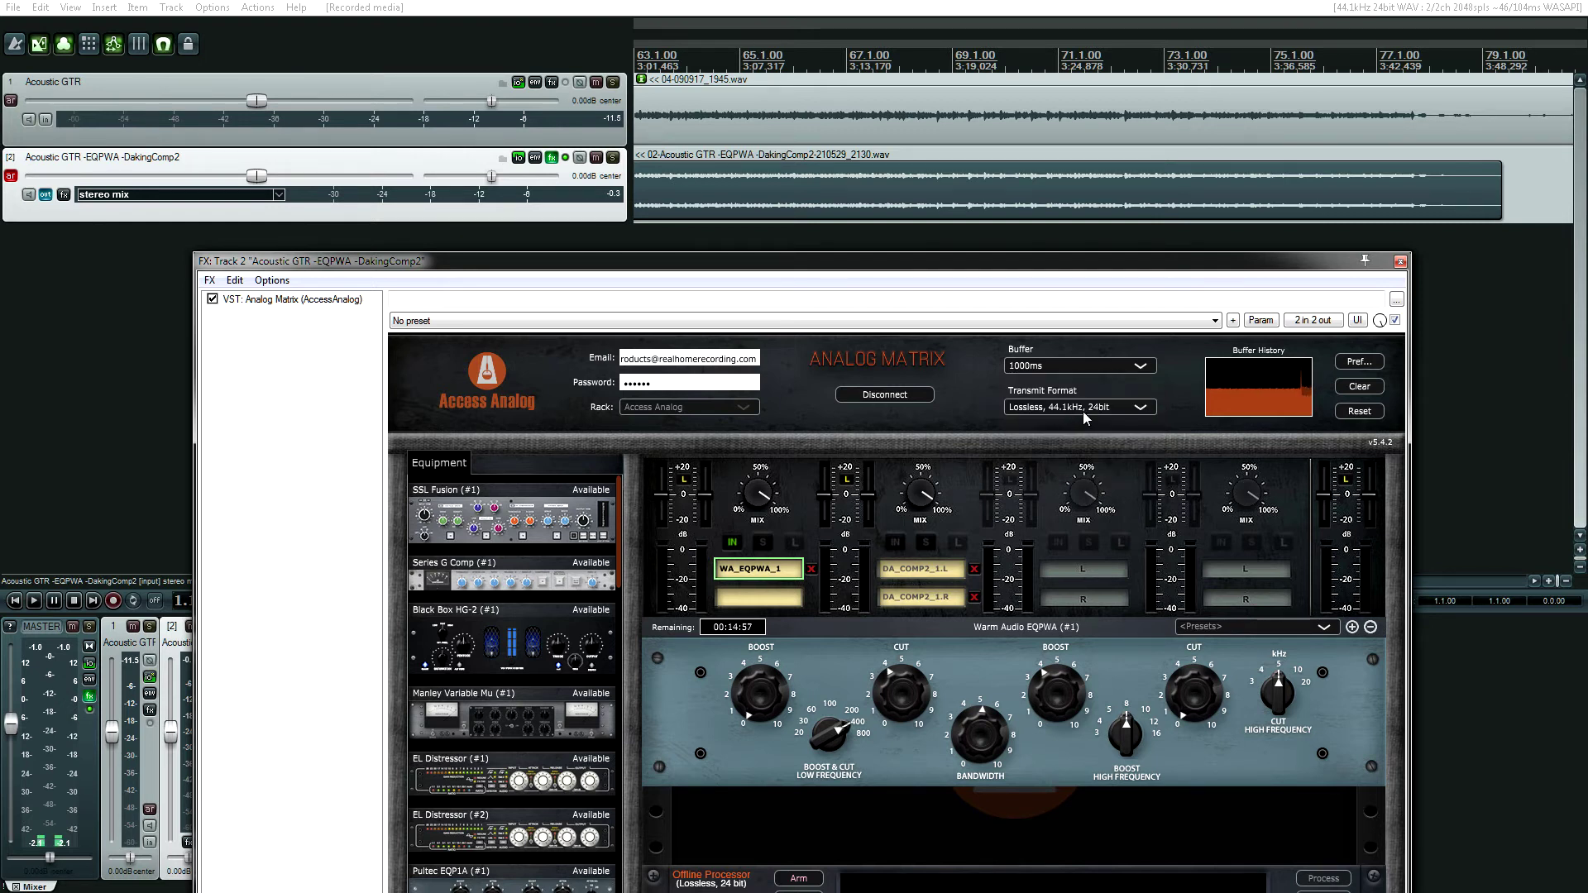
pyautogui.click(1085, 418)
pyautogui.click(1089, 490)
# - Place the edit cursor in the third loud guitar passage, past the end of track 2's recorded clip
pyautogui.click(976, 201)
pyautogui.scroll(-3, 976, 201)
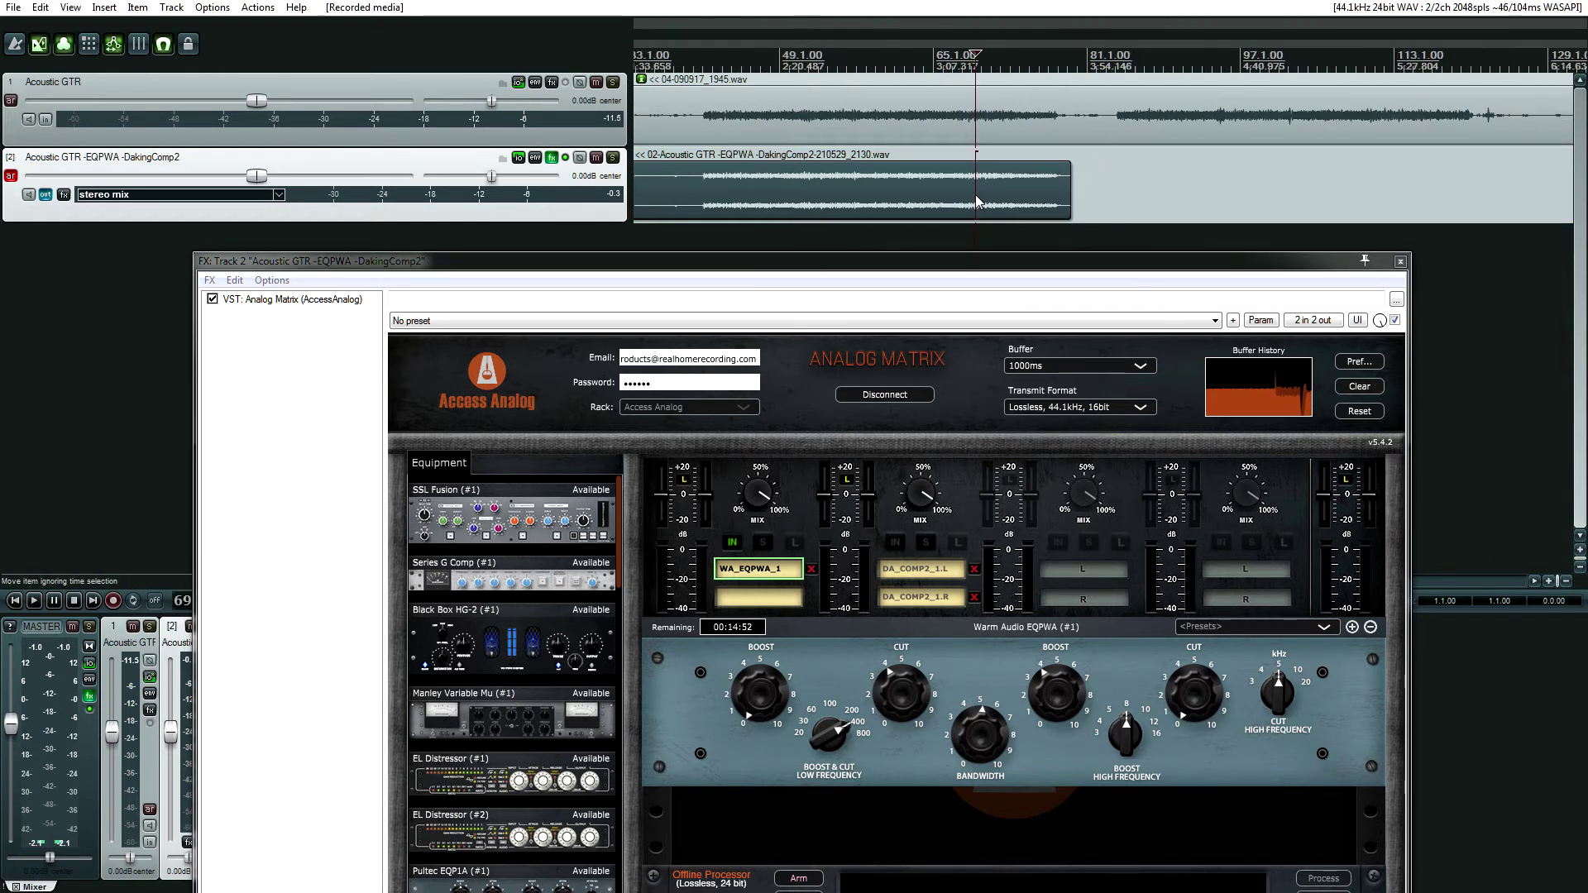
pyautogui.scroll(-3, 975, 197)
pyautogui.click(1000, 206)
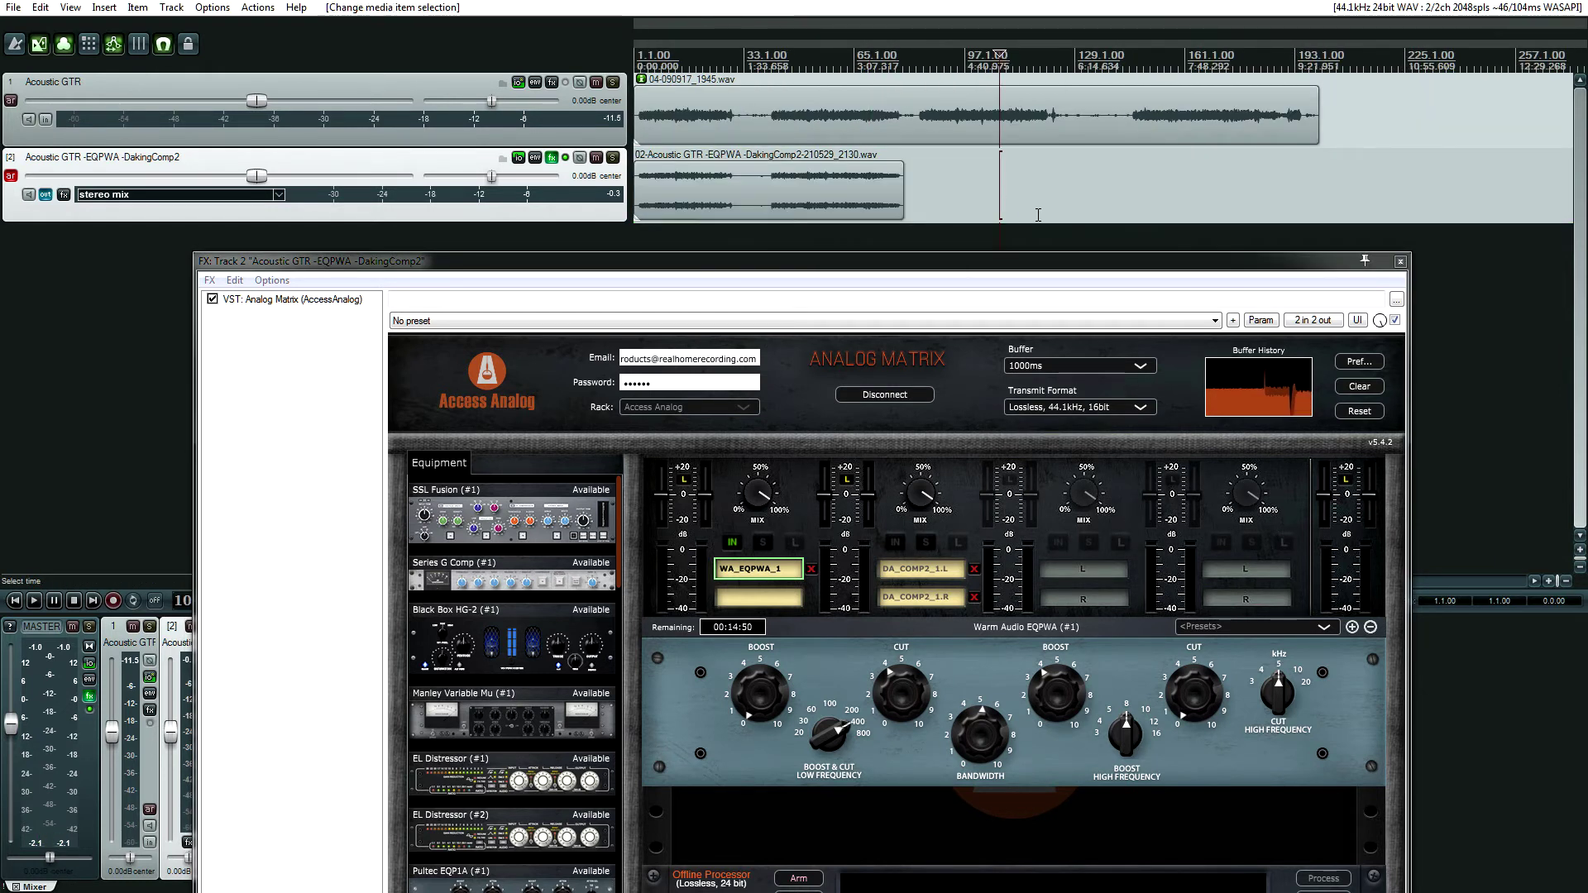
pyautogui.scroll(3, 1038, 215)
# - Display the Daking Comp II controls and adjust the left channel's Compression knob
pyautogui.click(940, 569)
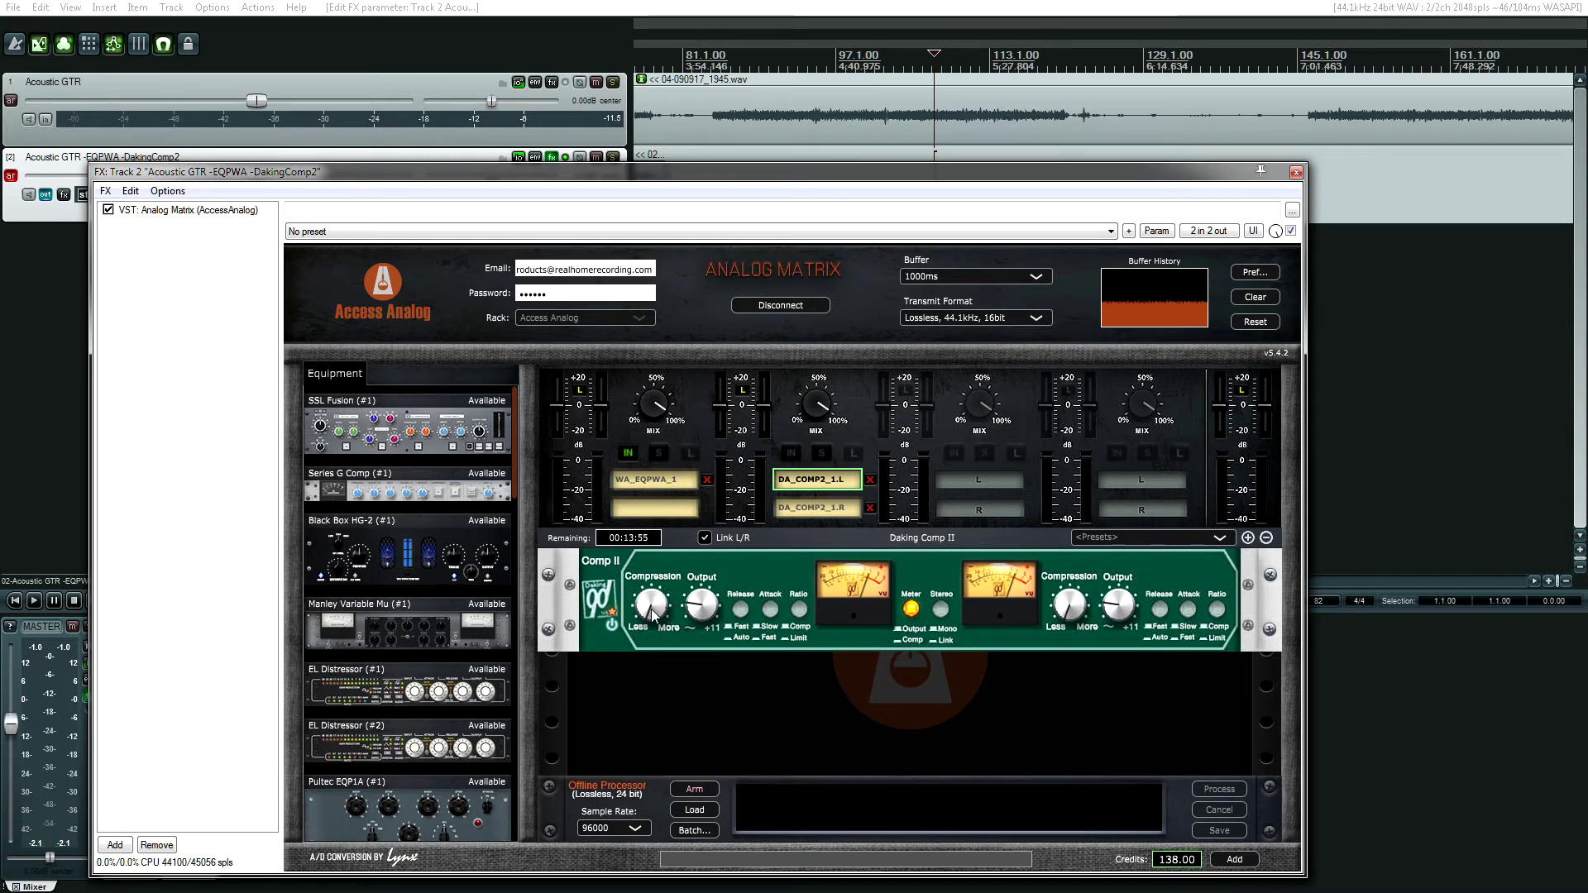
pyautogui.moveTo(652, 606)
pyautogui.mouseDown()
pyautogui.moveTo(652, 583)
pyautogui.moveTo(653, 612)
pyautogui.mouseUp()
pyautogui.moveTo(650, 619); pyautogui.dragTo(657, 597)
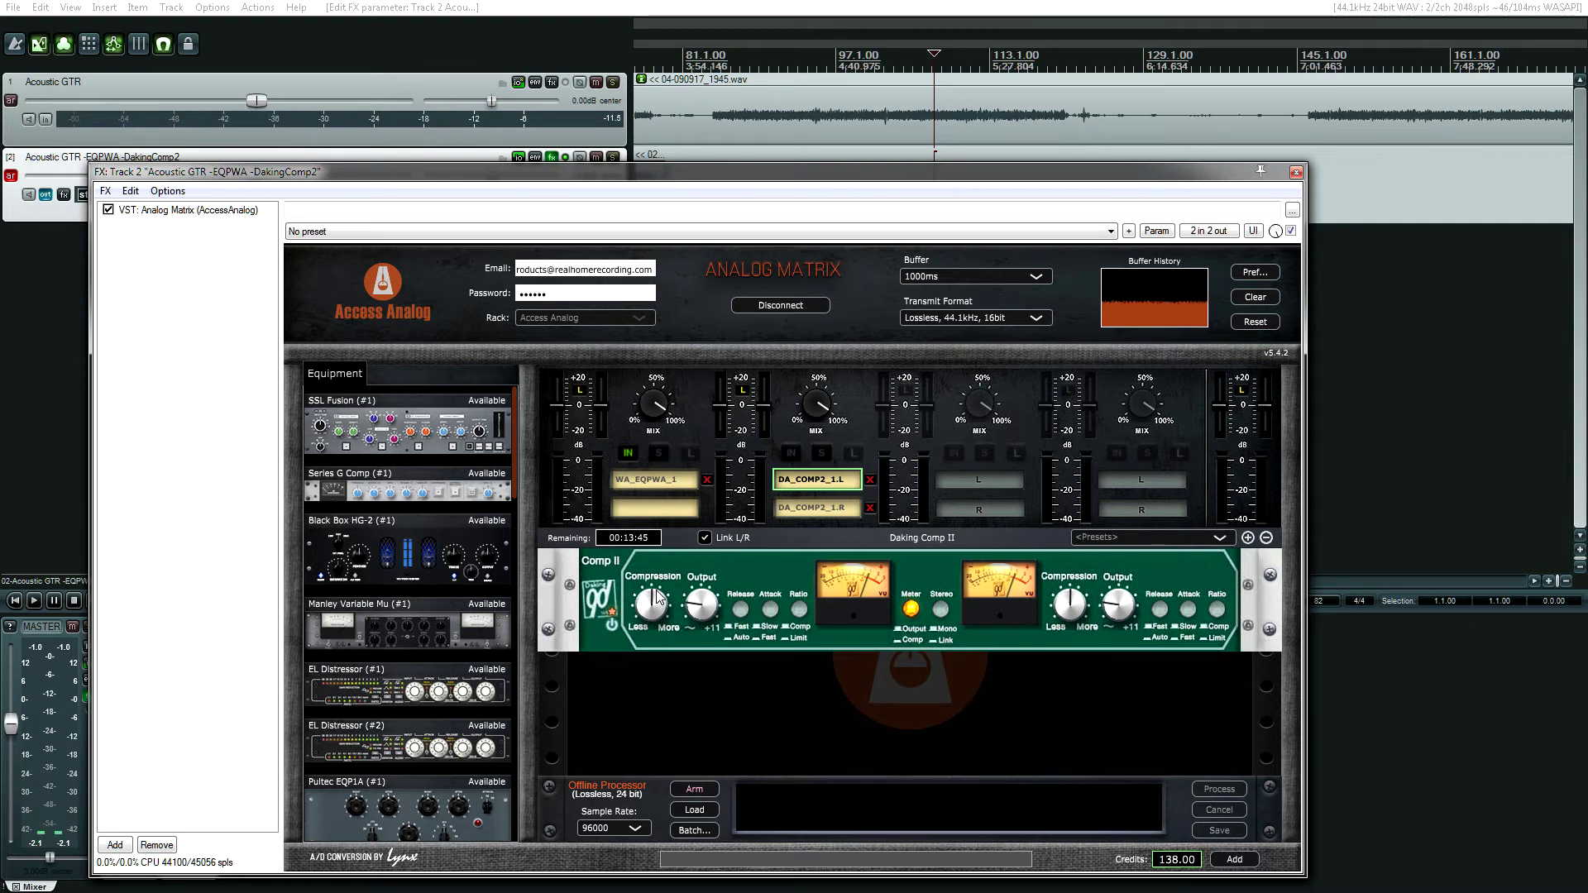
# - Switch Link L/R off and on again, then sweep the Comp II's linked Compression knobs up and down
pyautogui.click(704, 539)
pyautogui.click(705, 538)
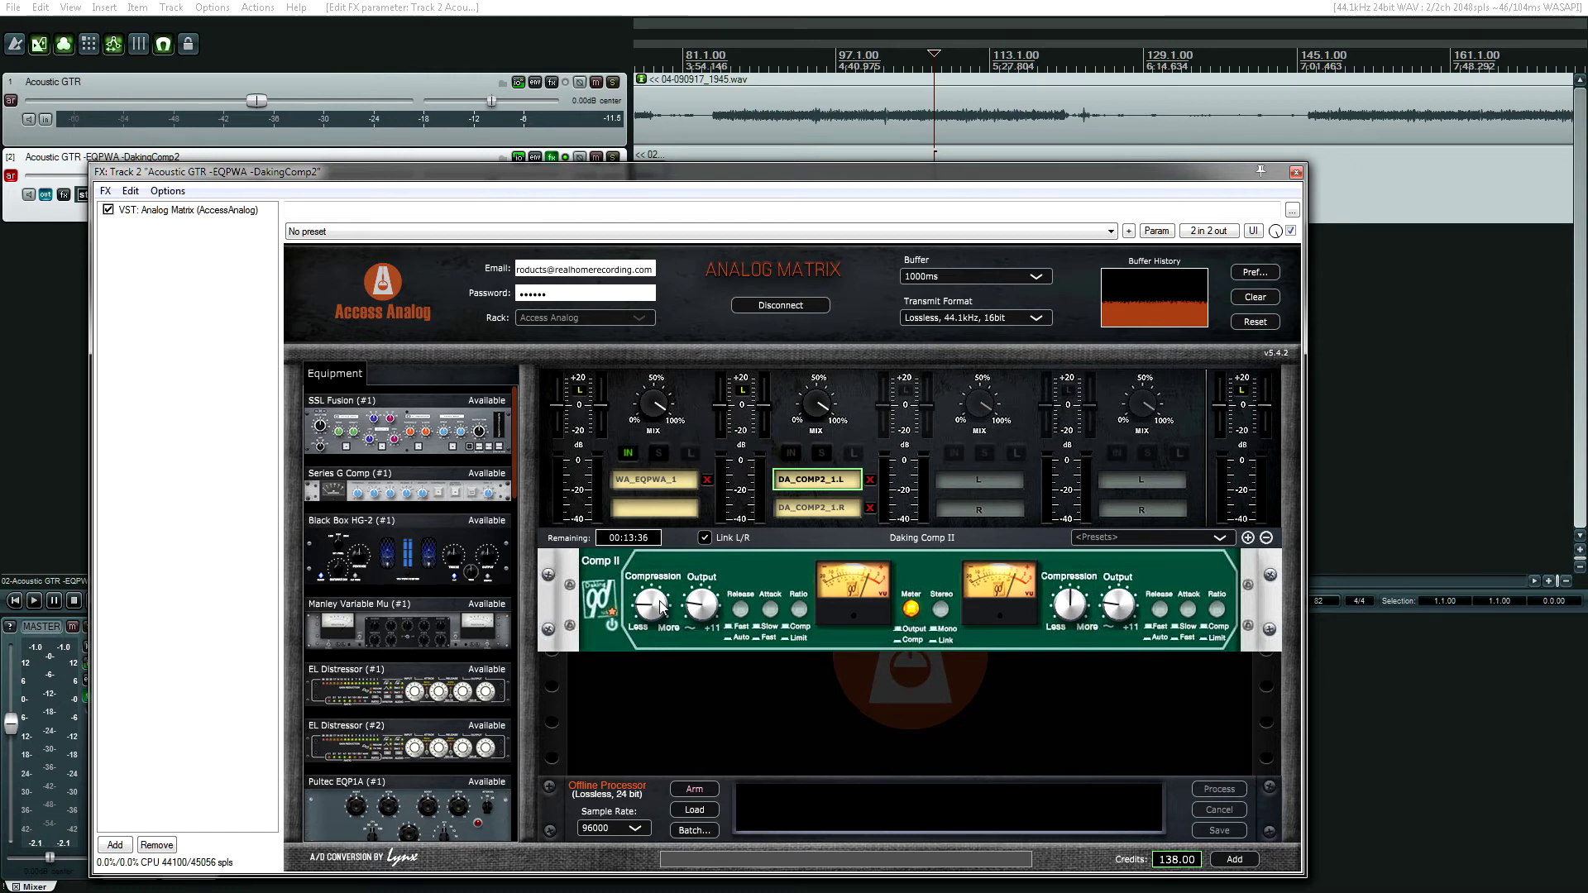
pyautogui.moveTo(645, 616); pyautogui.dragTo(638, 421)
pyautogui.moveTo(651, 622); pyautogui.dragTo(667, 729)
pyautogui.moveTo(658, 614); pyautogui.dragTo(631, 357)
# - Disable Link L/R, nudge the left Compression knob on its own and view the Comp II preset list
pyautogui.click(710, 543)
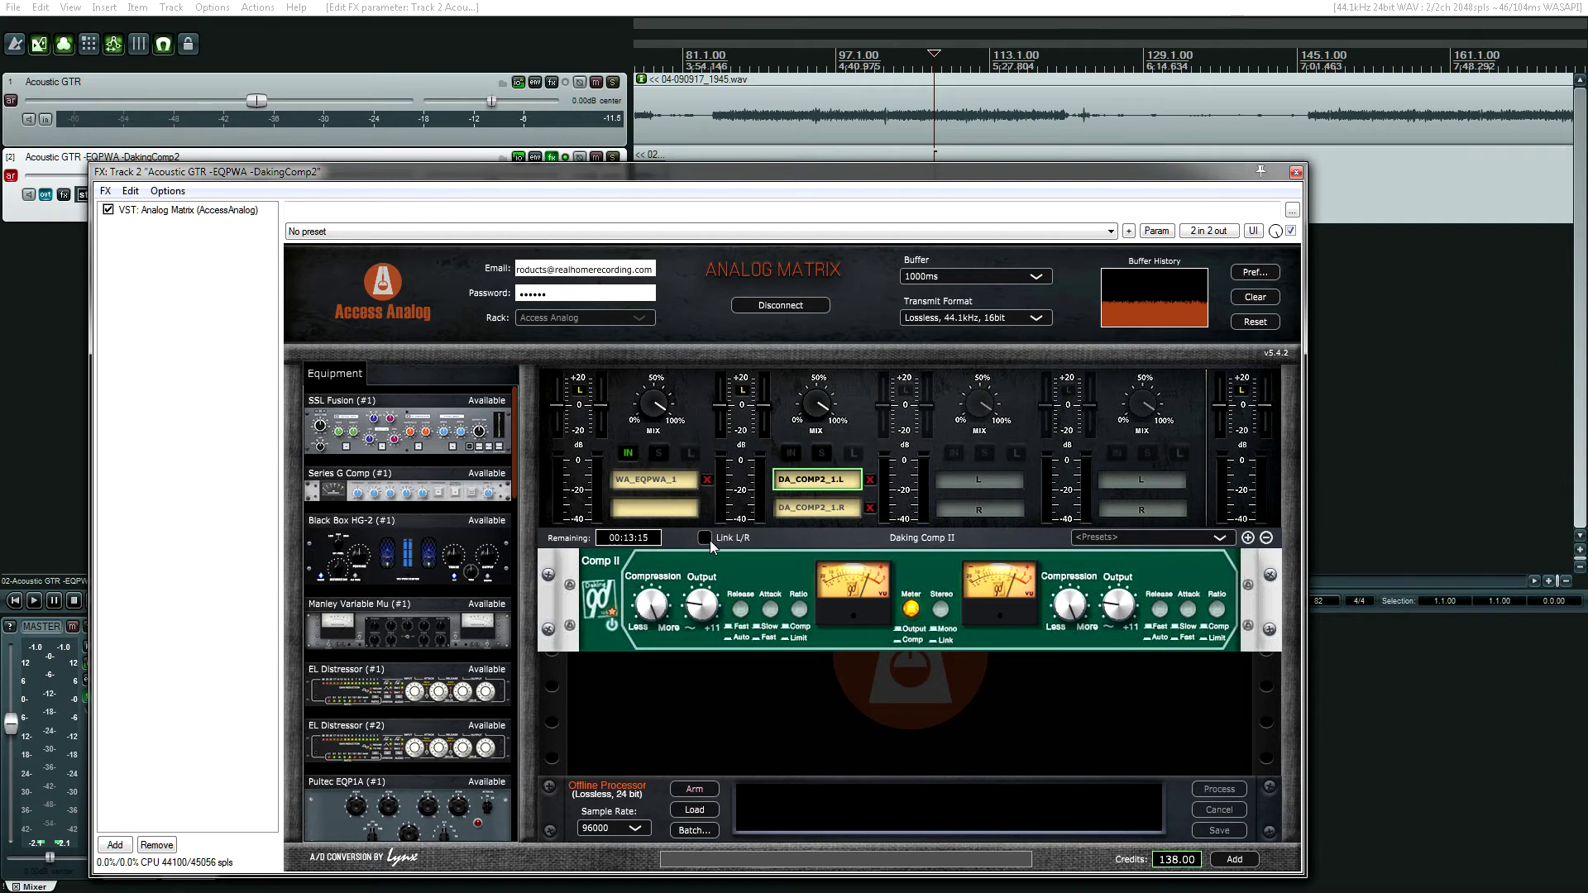
pyautogui.click(709, 543)
pyautogui.click(706, 538)
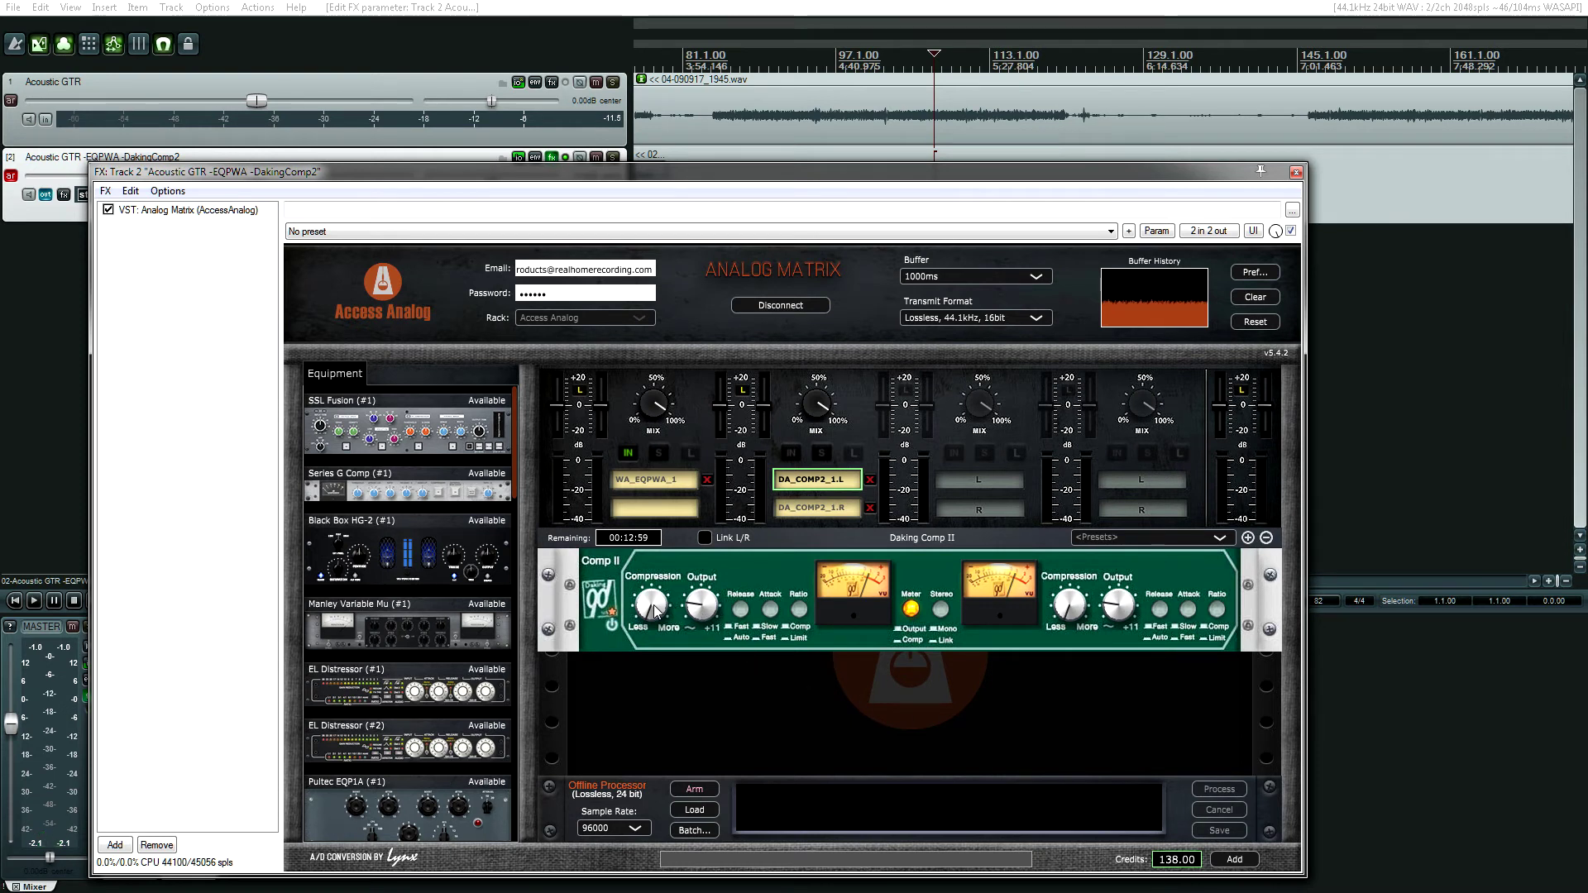
pyautogui.moveTo(655, 610)
pyautogui.mouseDown()
pyautogui.moveTo(662, 593)
pyautogui.moveTo(649, 610)
pyautogui.mouseUp()
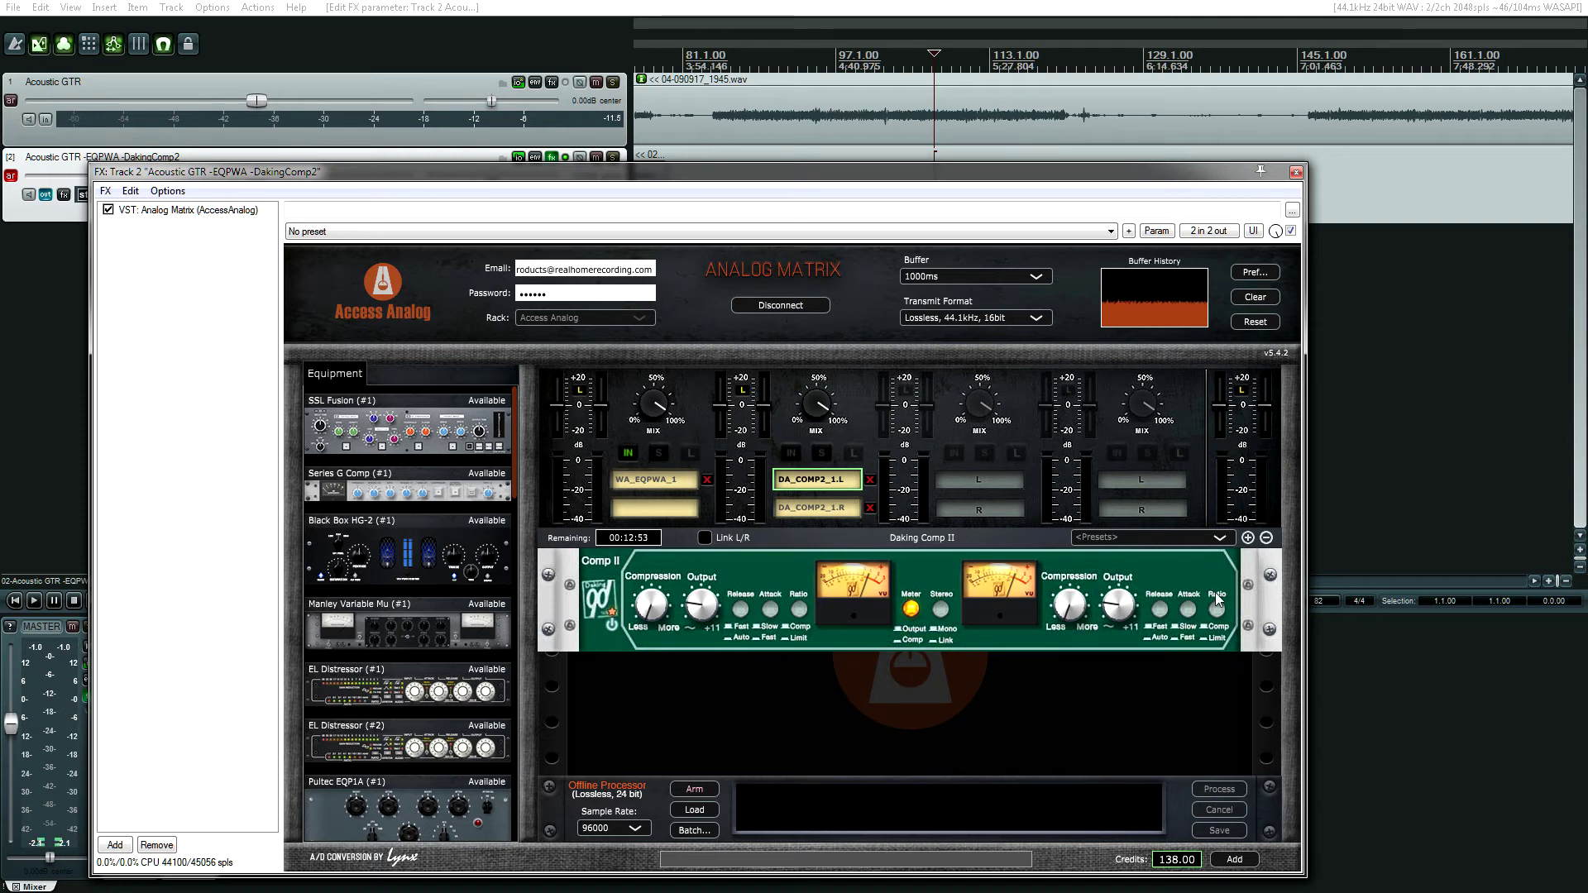
pyautogui.click(1164, 538)
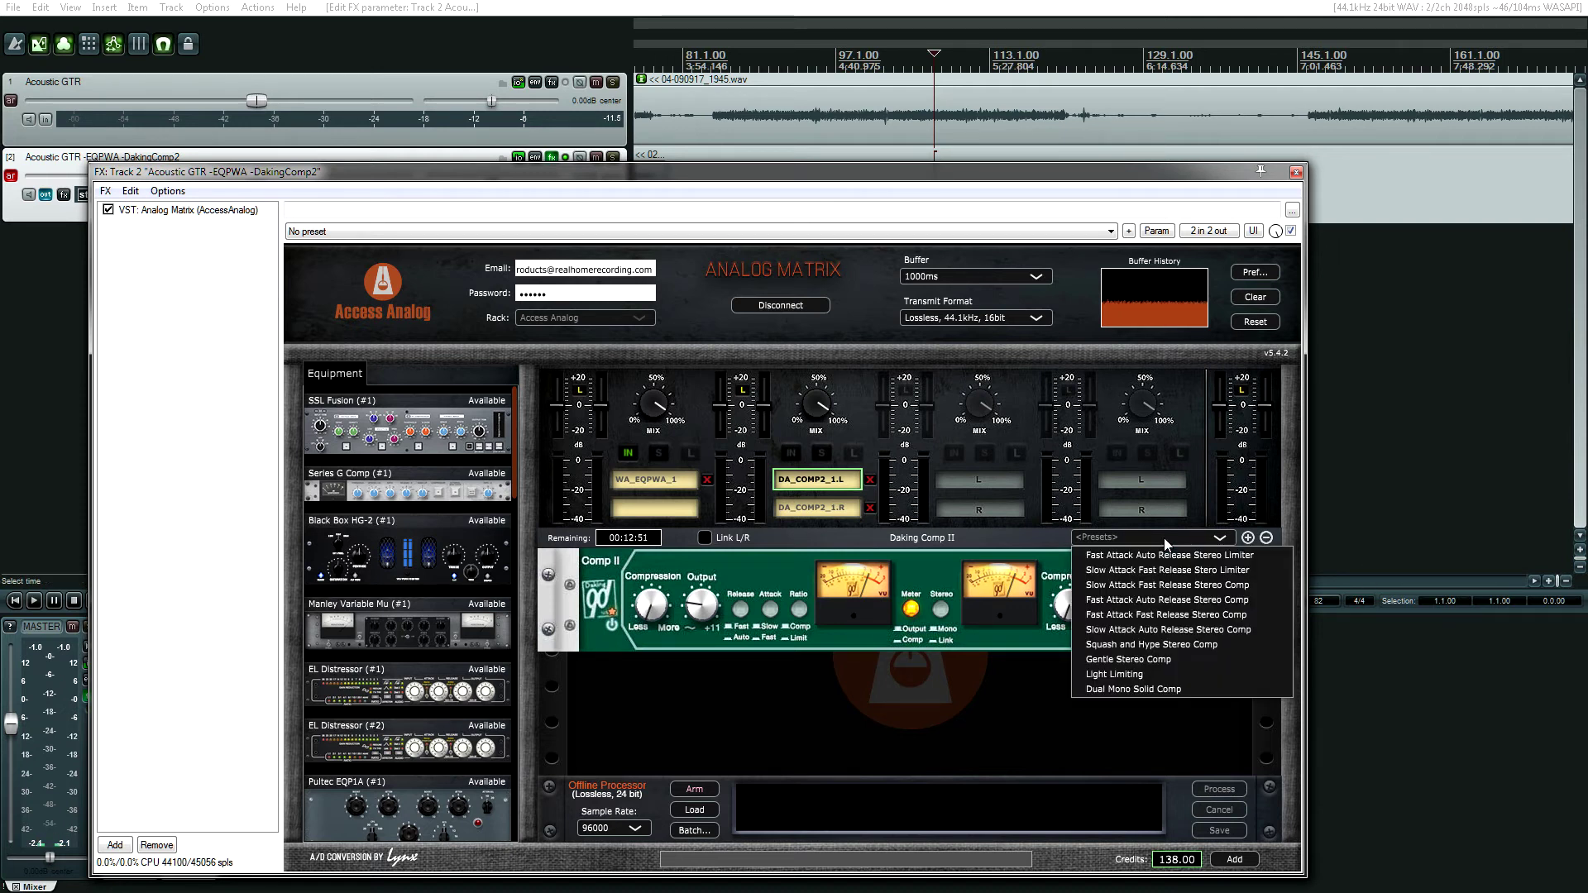
pyautogui.click(1164, 538)
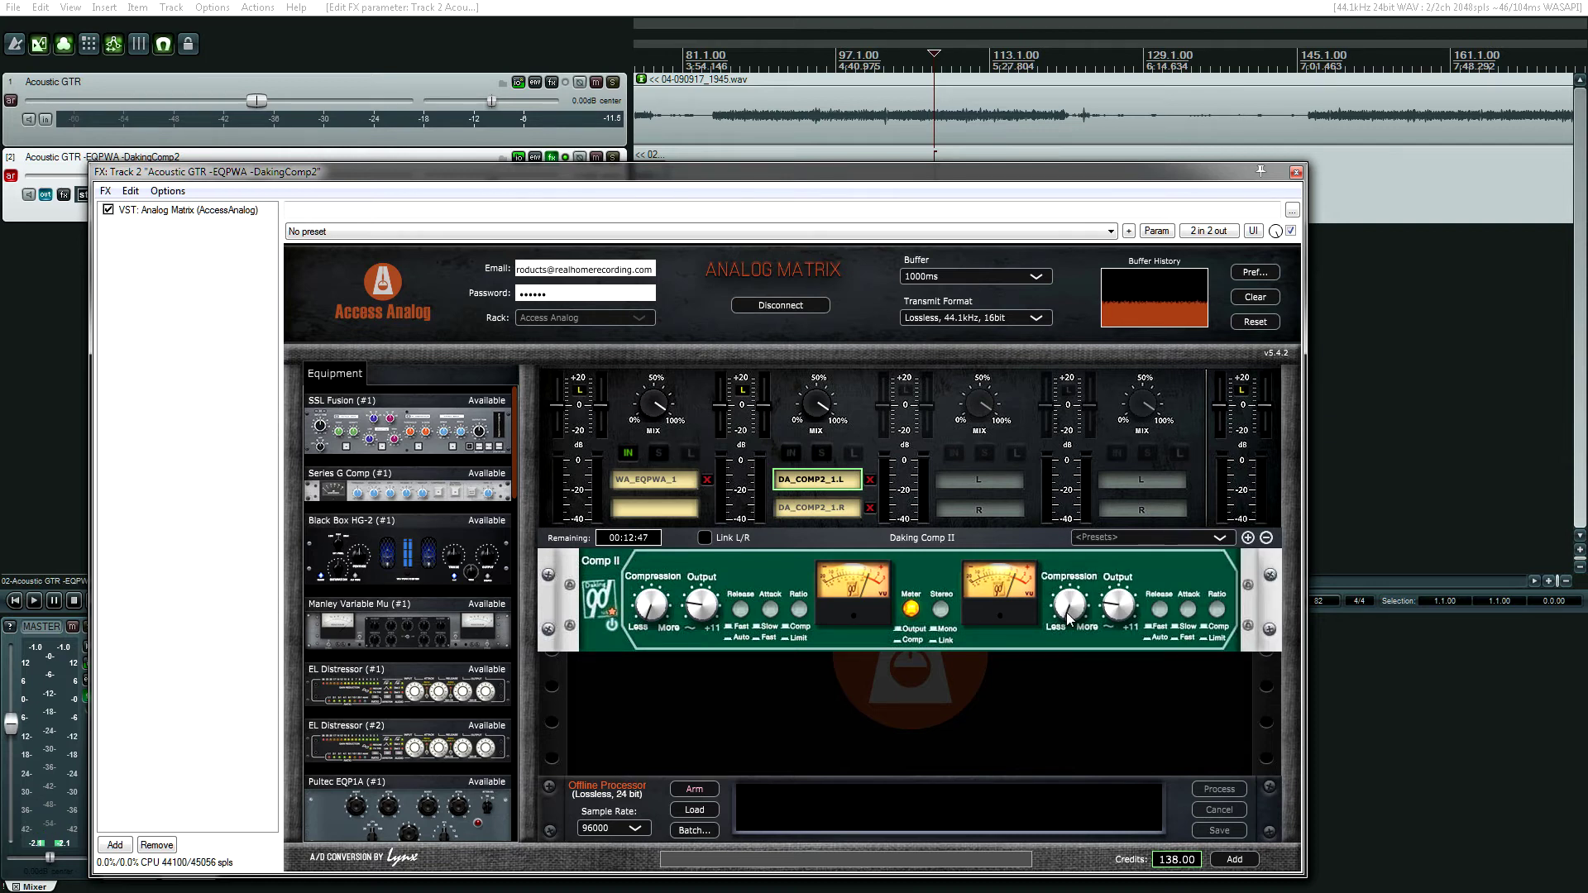
# - Enable Link L/R on the Comp II, toggle its Release switch and turn on its Stereo switch
pyautogui.click(705, 539)
pyautogui.click(741, 610)
pyautogui.click(942, 610)
pyautogui.click(941, 611)
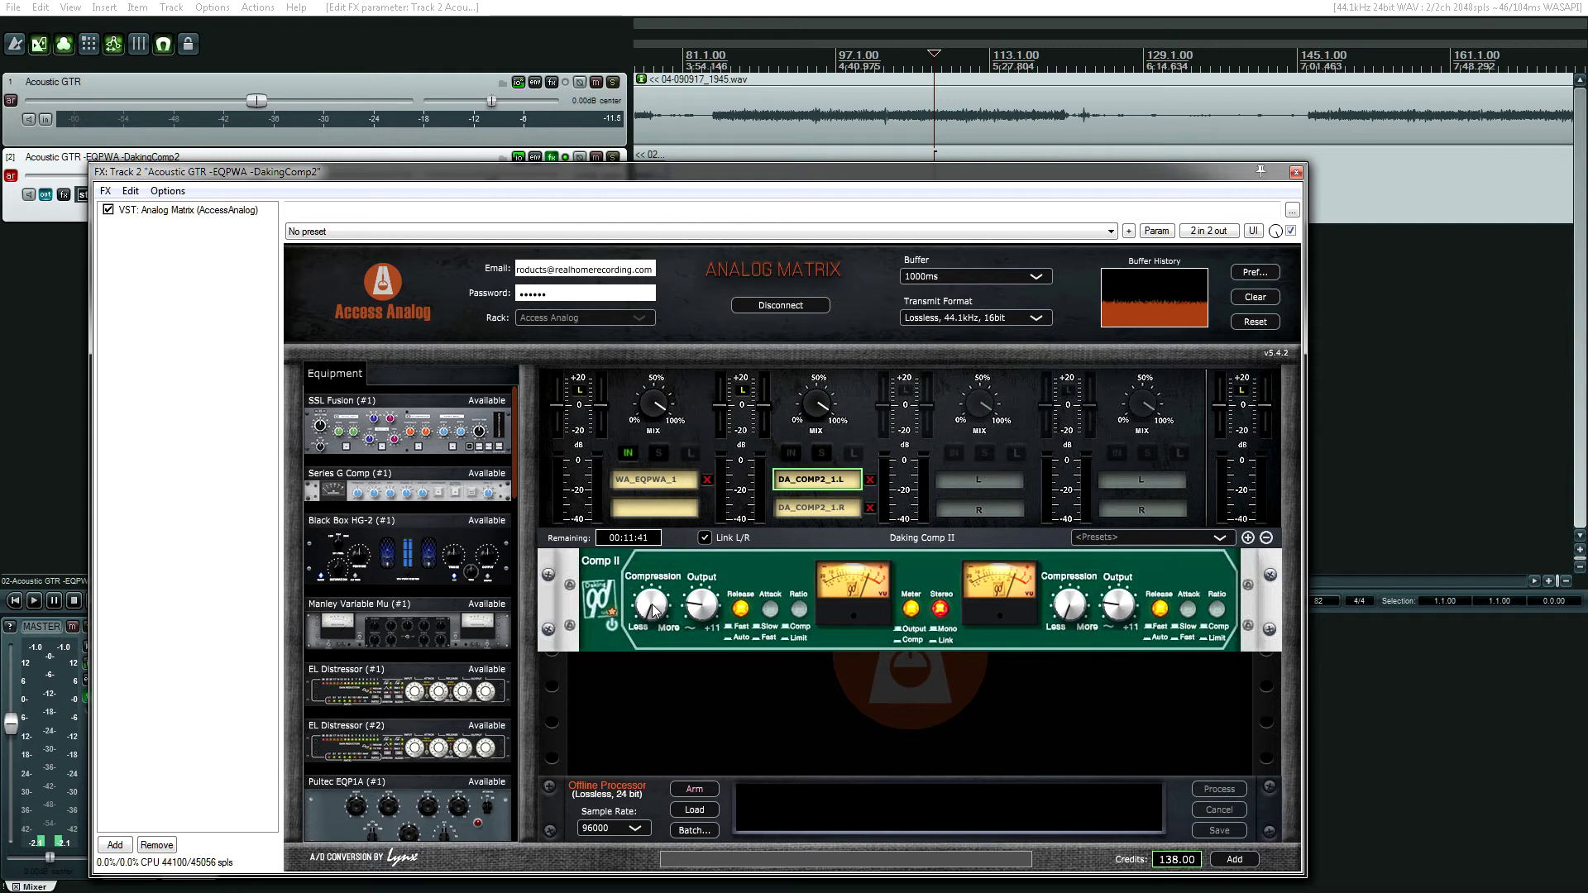
# - Play the guitar briefly from the edit cursor and switch the Daking Comp II into the processing chain
pyautogui.press('space')
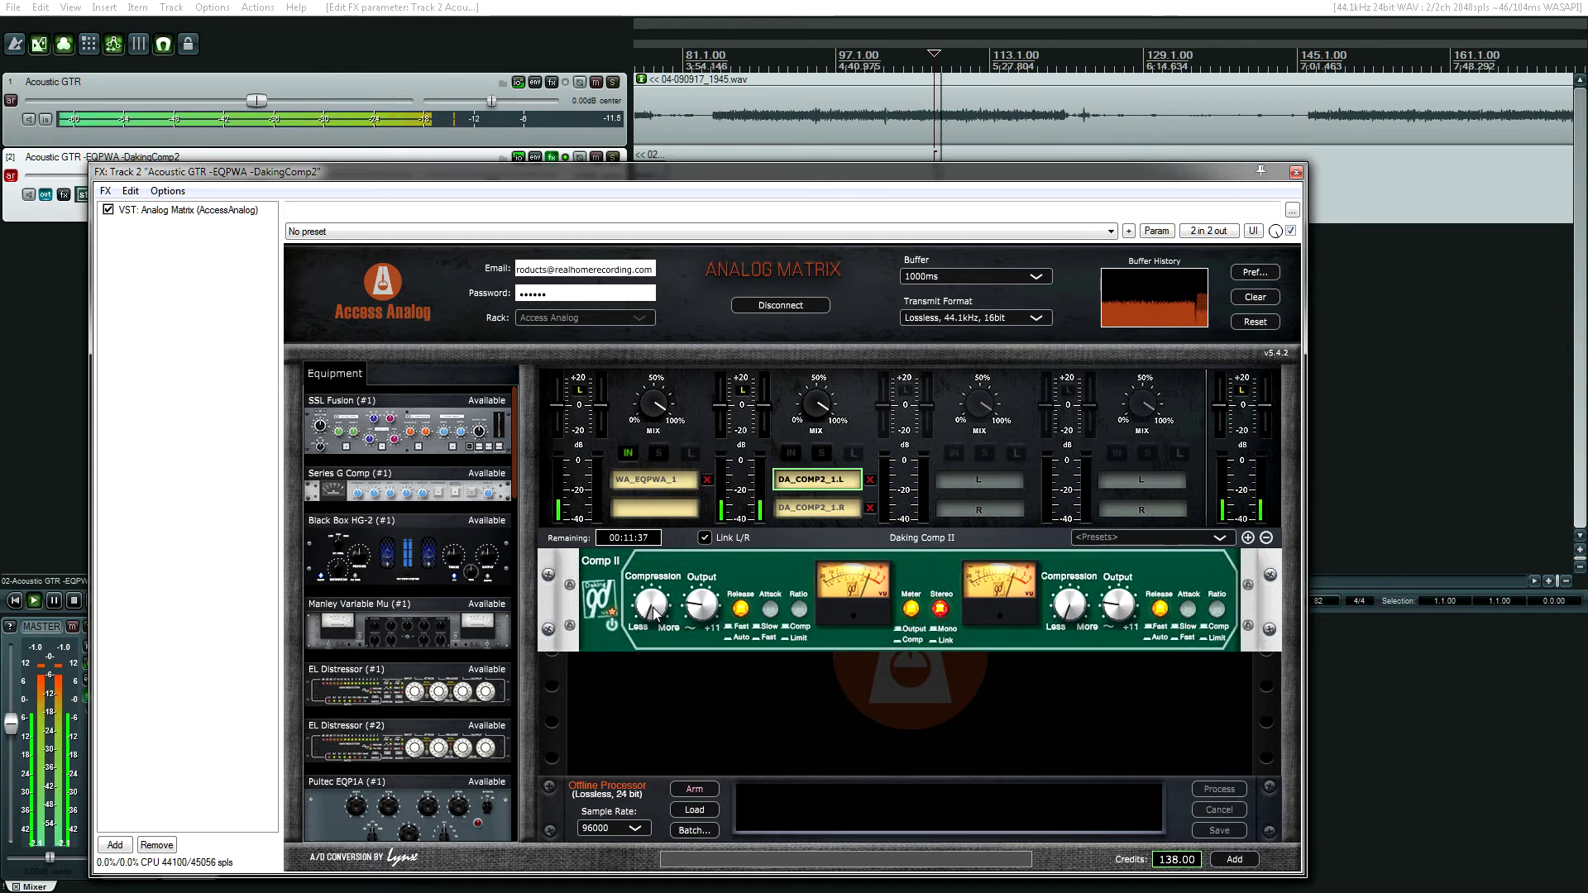
pyautogui.press('space')
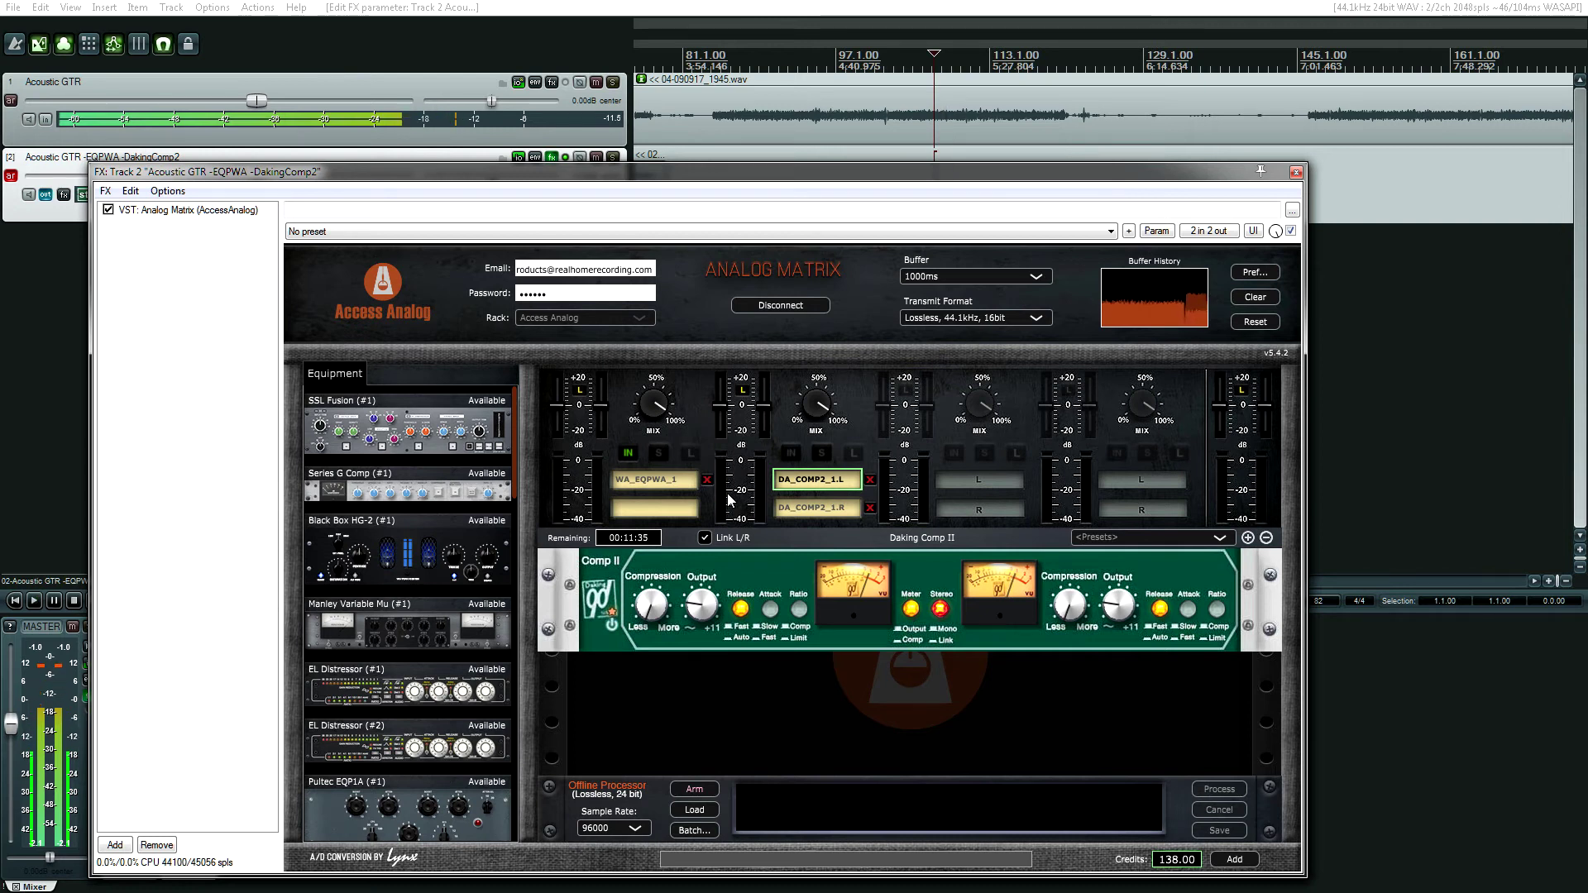
pyautogui.click(790, 454)
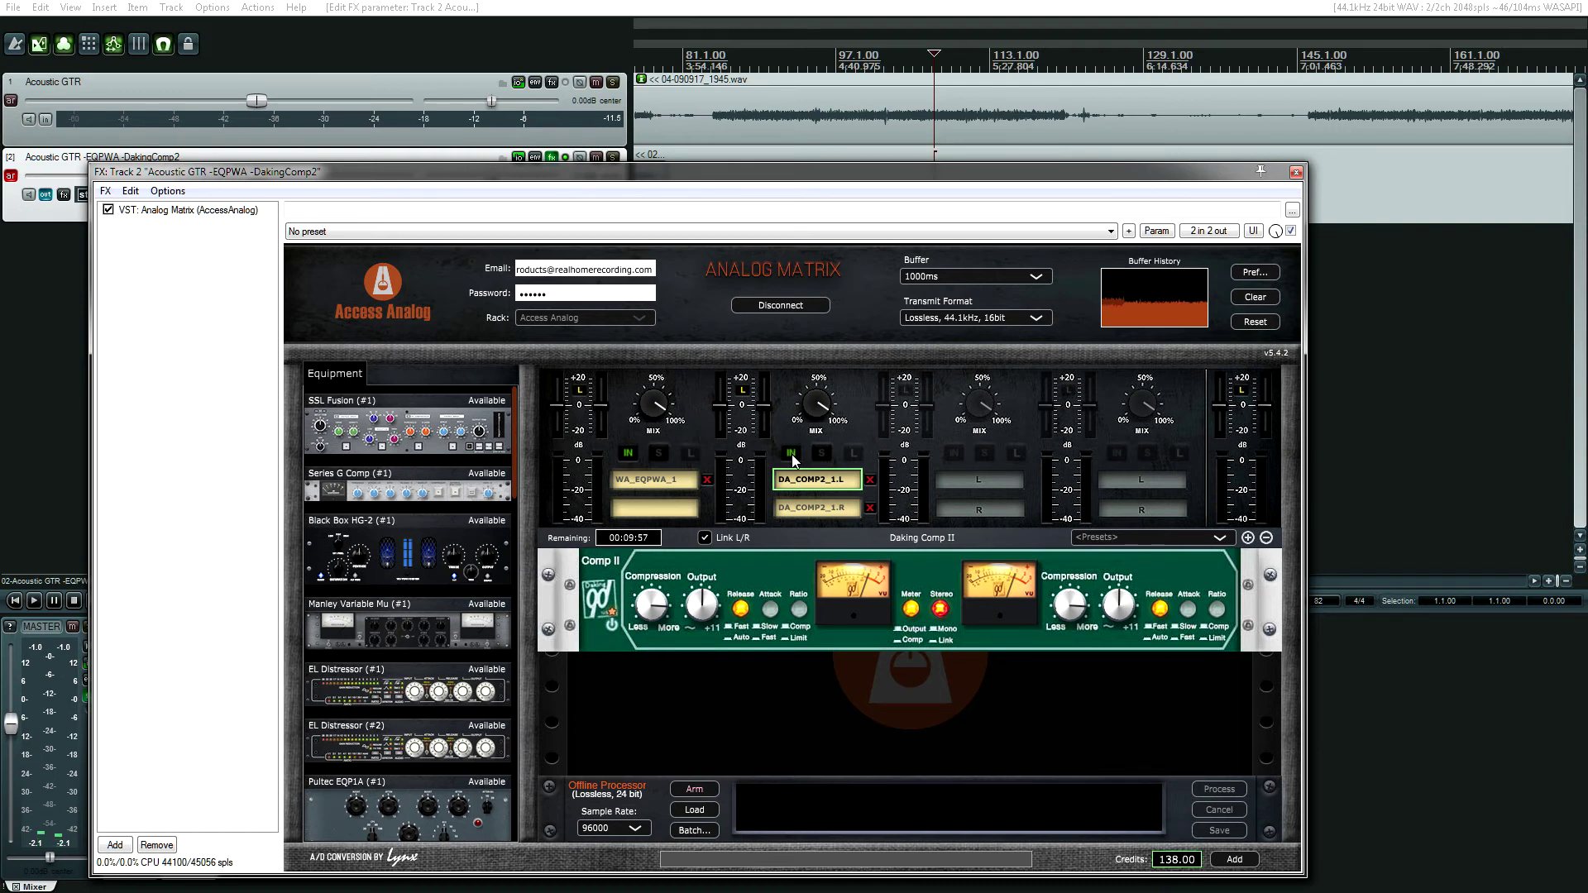
# - Play the guitar from the edit cursor and toggle the Daking Comp II's place in the chain to compare the sound
pyautogui.press('space')
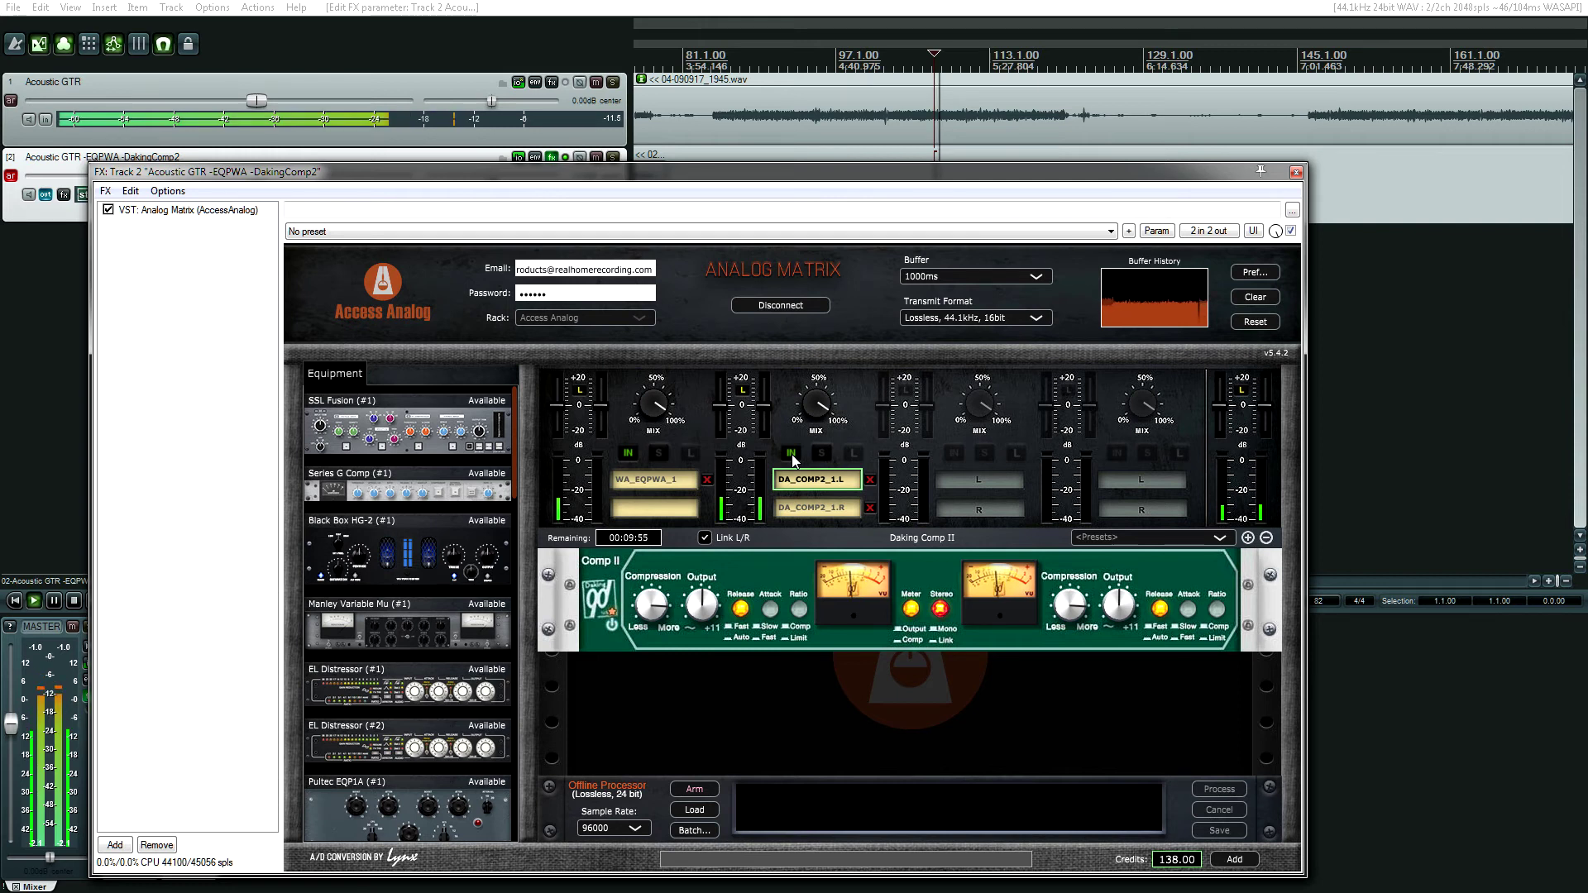
pyautogui.click(792, 453)
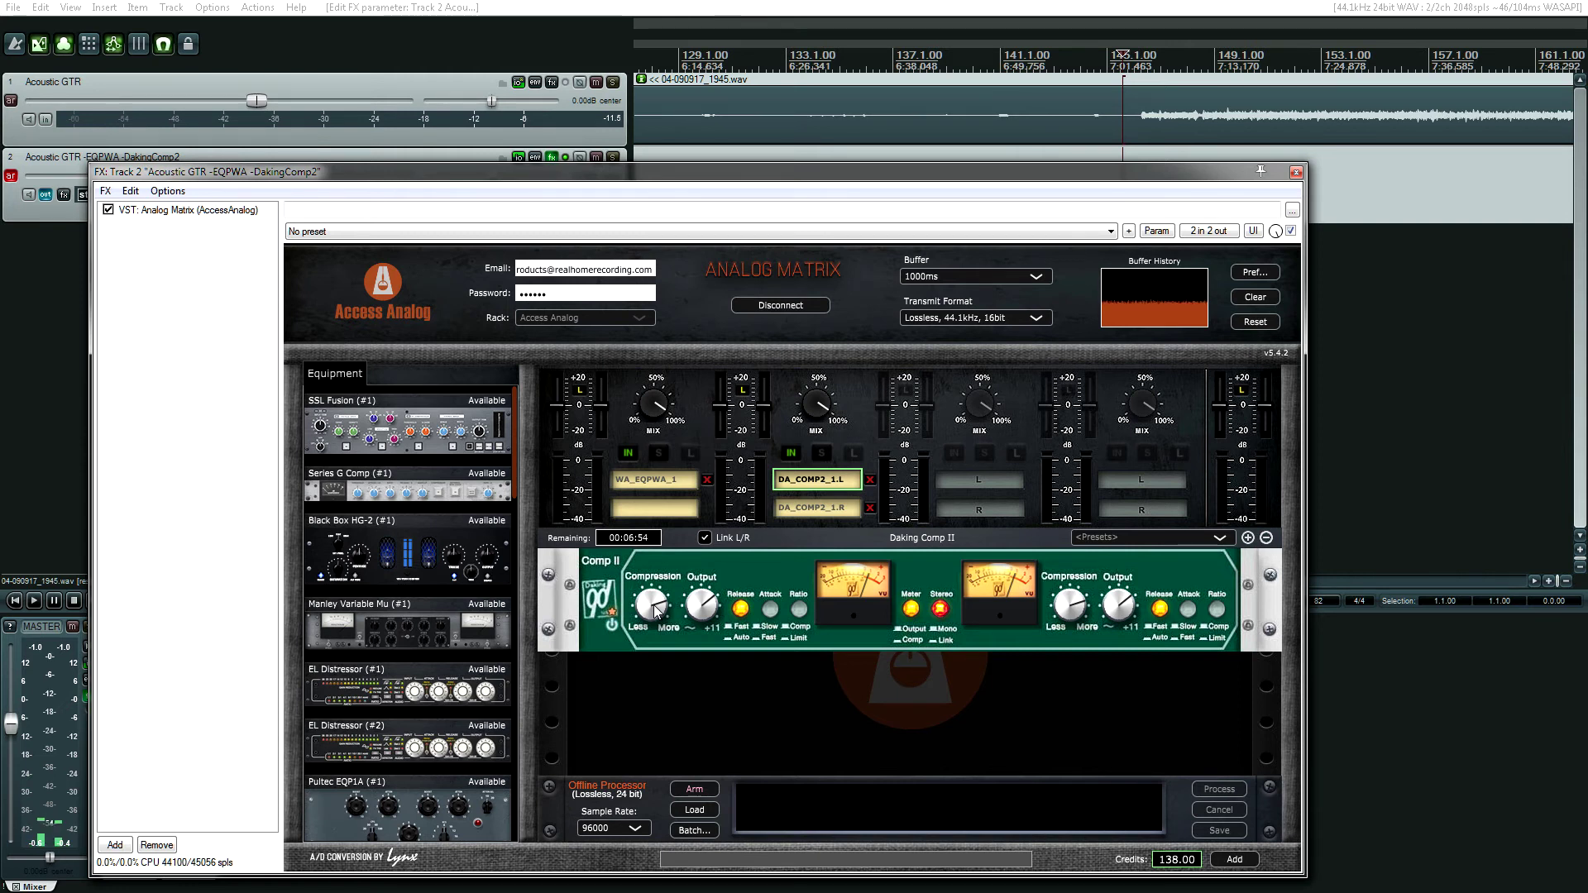
# - Select the guitar item on track 1 and place the edit cursor at the start of its passage around measure 145
pyautogui.scroll(-4, 1038, 111)
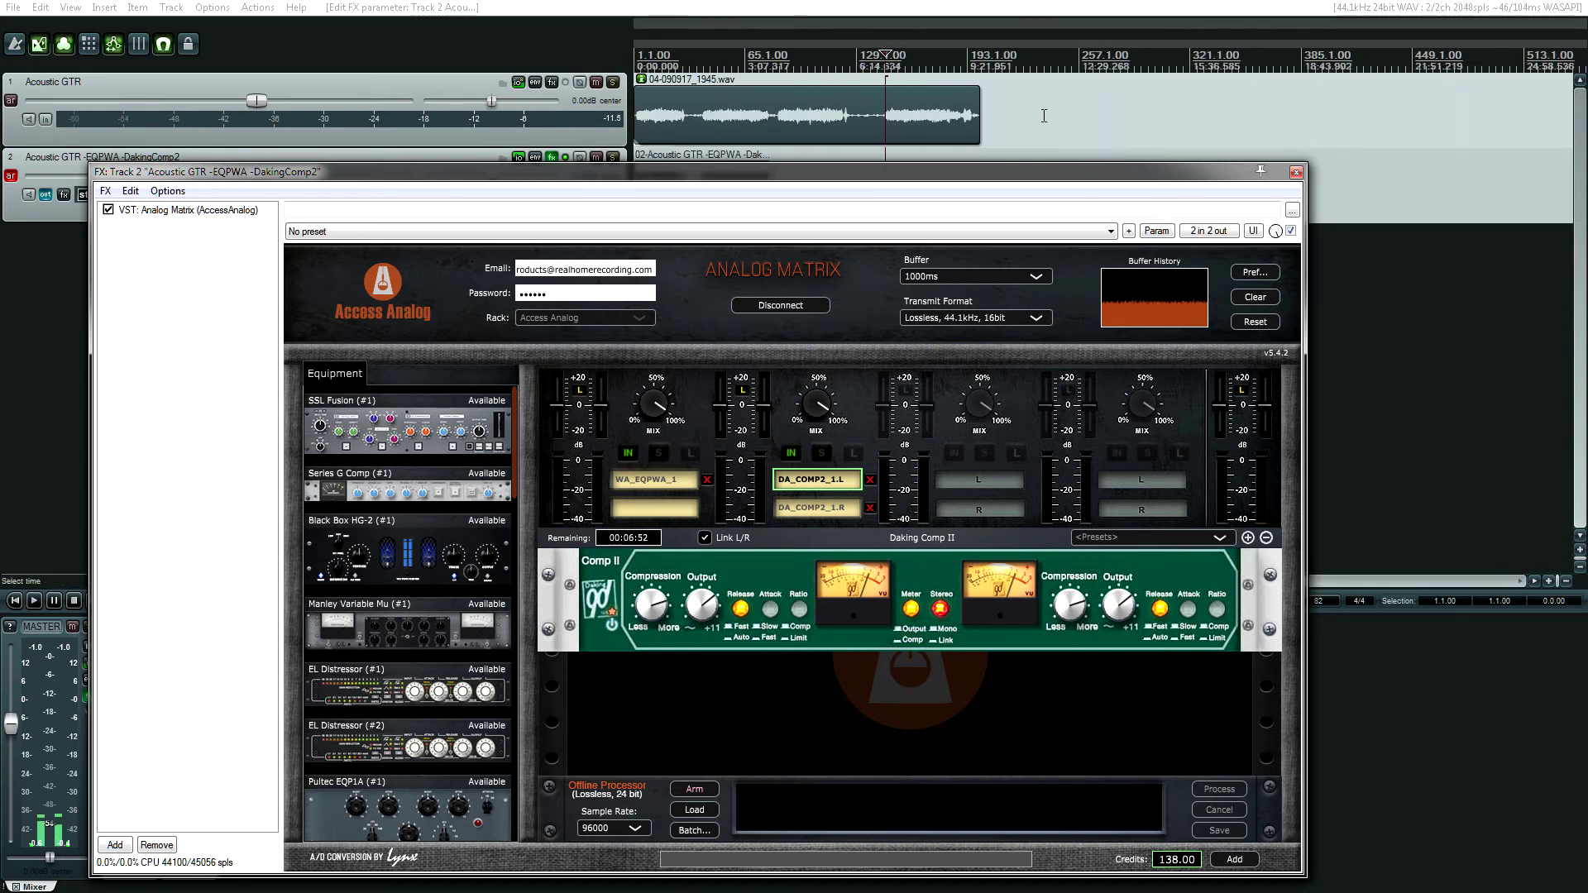
pyautogui.scroll(3, 816, 122)
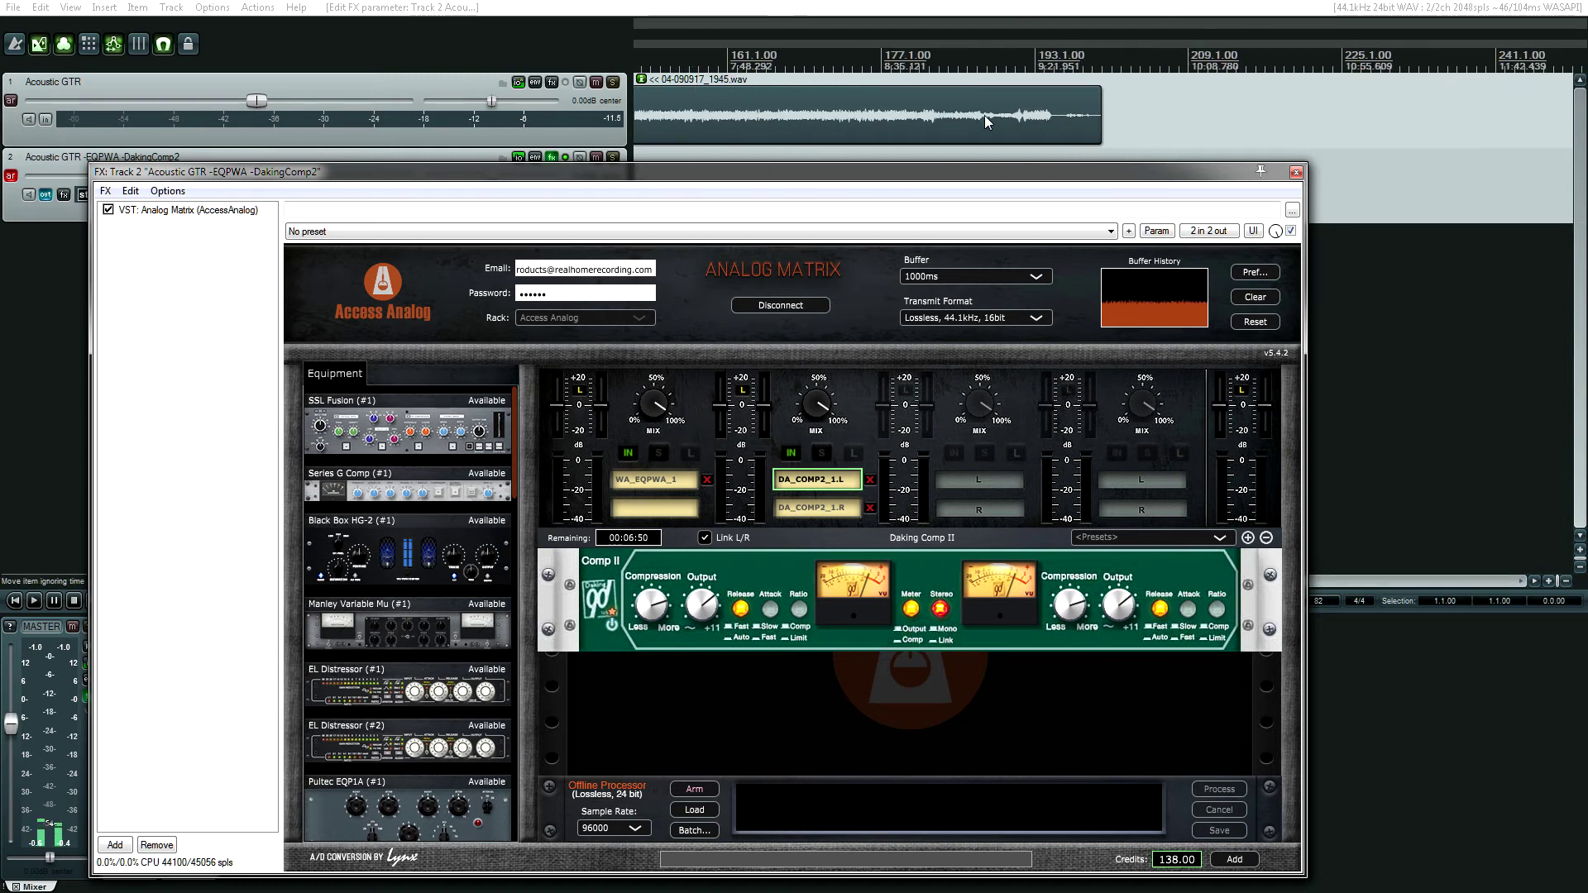
pyautogui.click(925, 116)
pyautogui.scroll(-3, 925, 116)
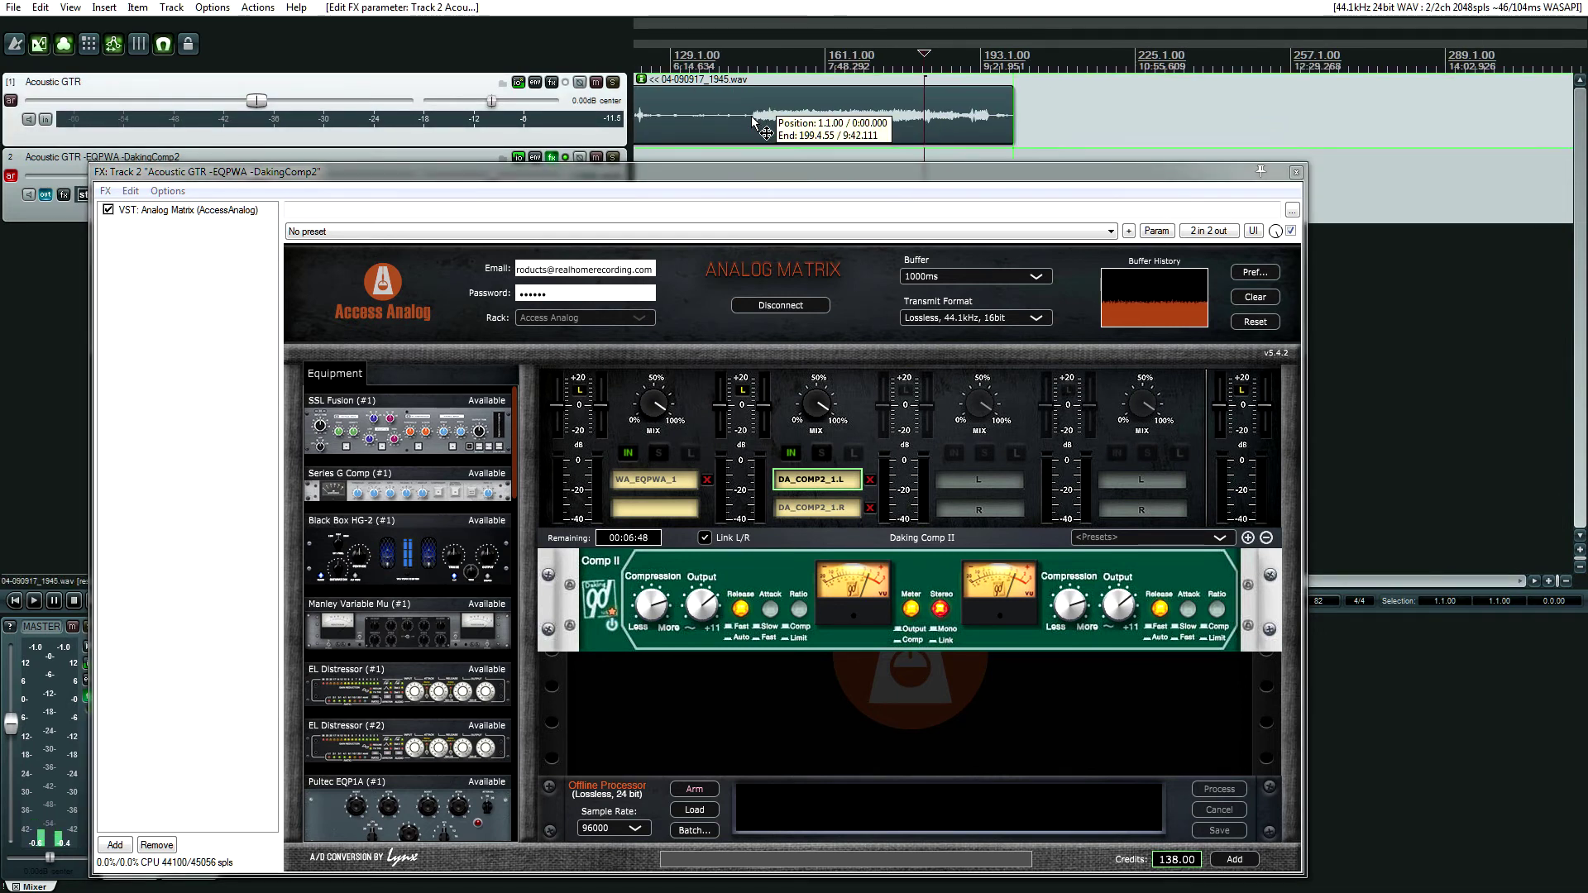
pyautogui.click(752, 121)
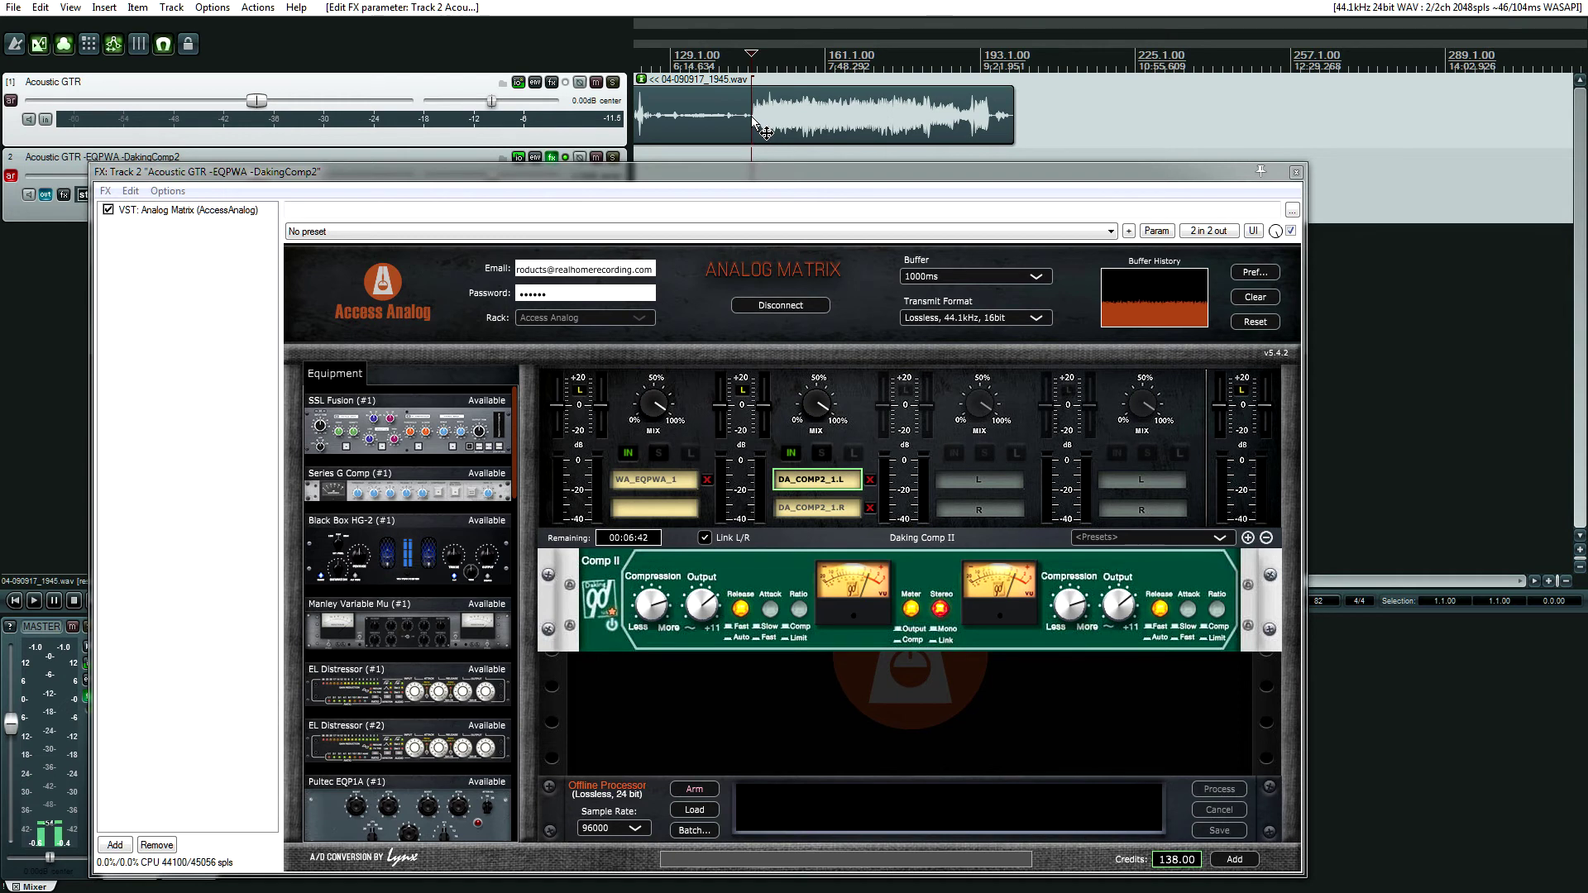
pyautogui.scroll(1, 751, 116)
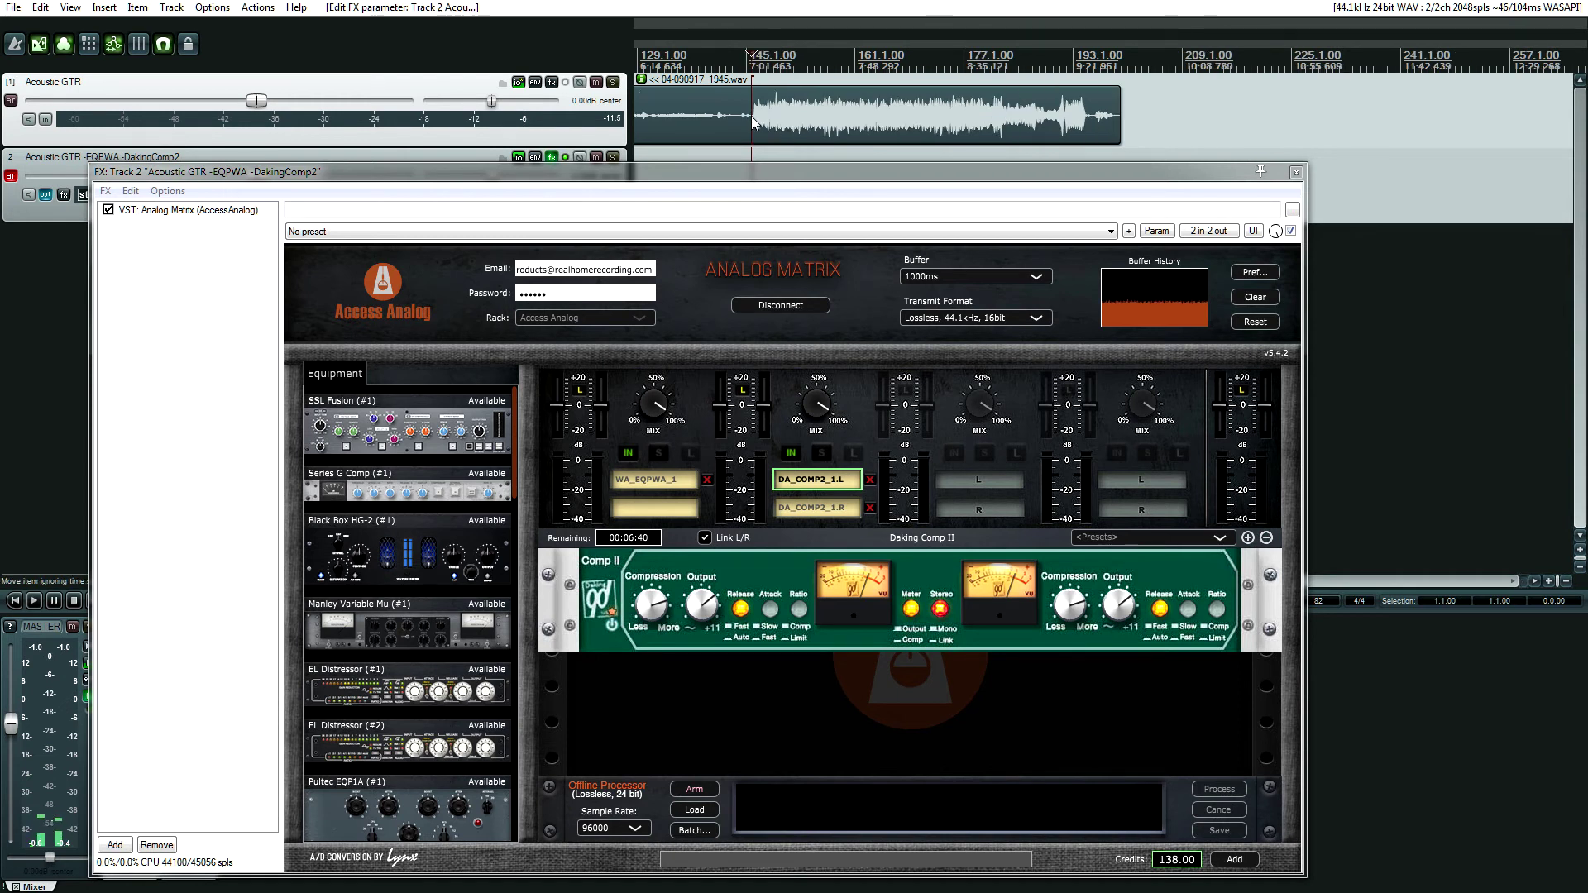
pyautogui.scroll(1, 751, 115)
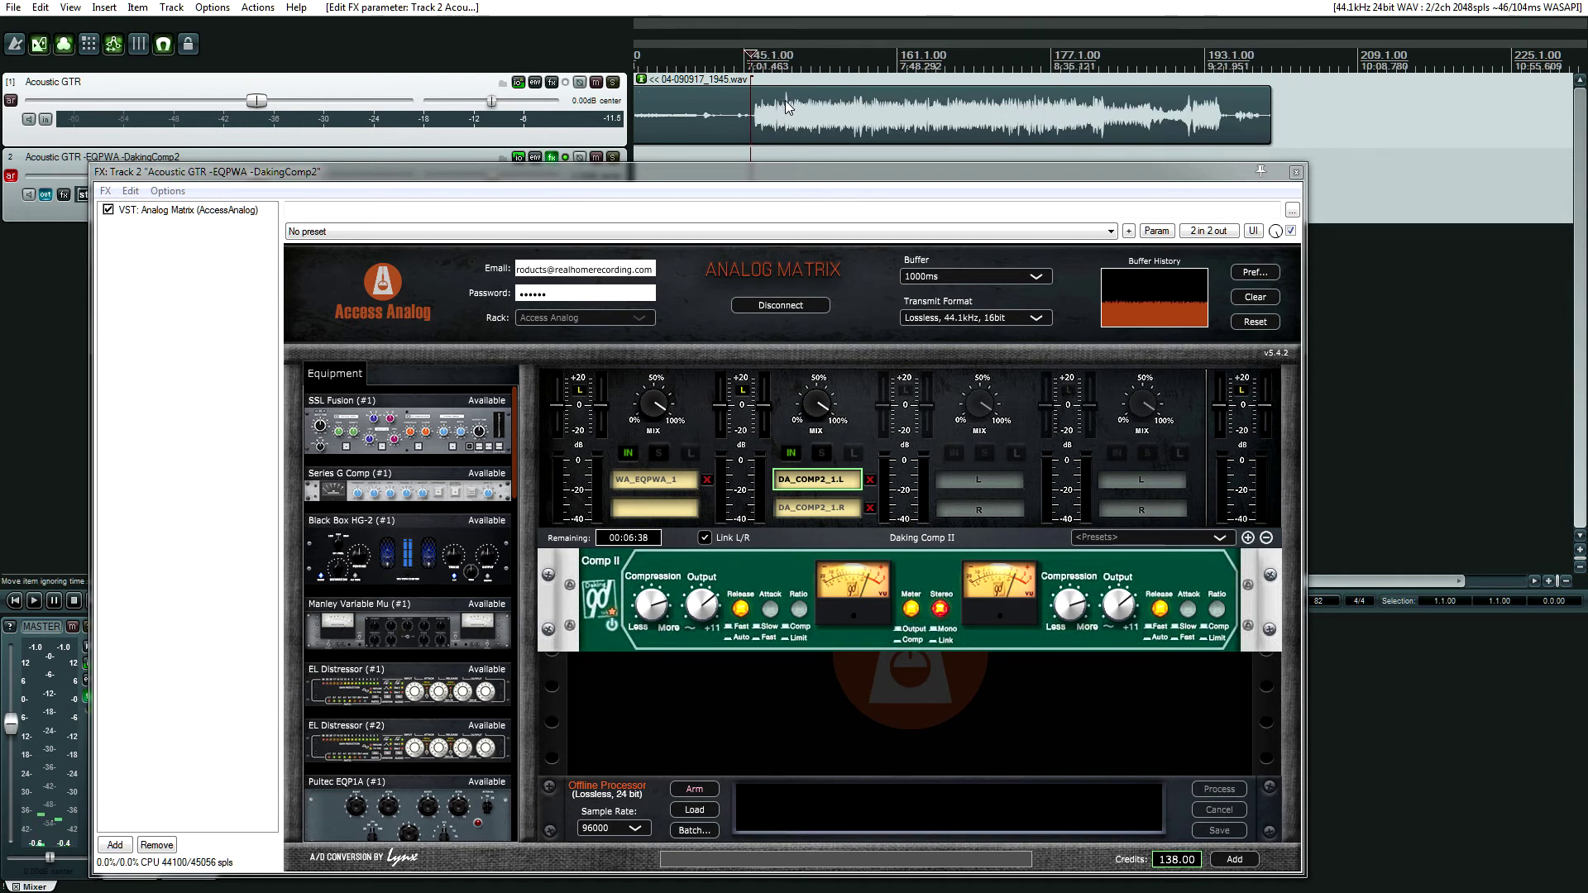
pyautogui.click(786, 111)
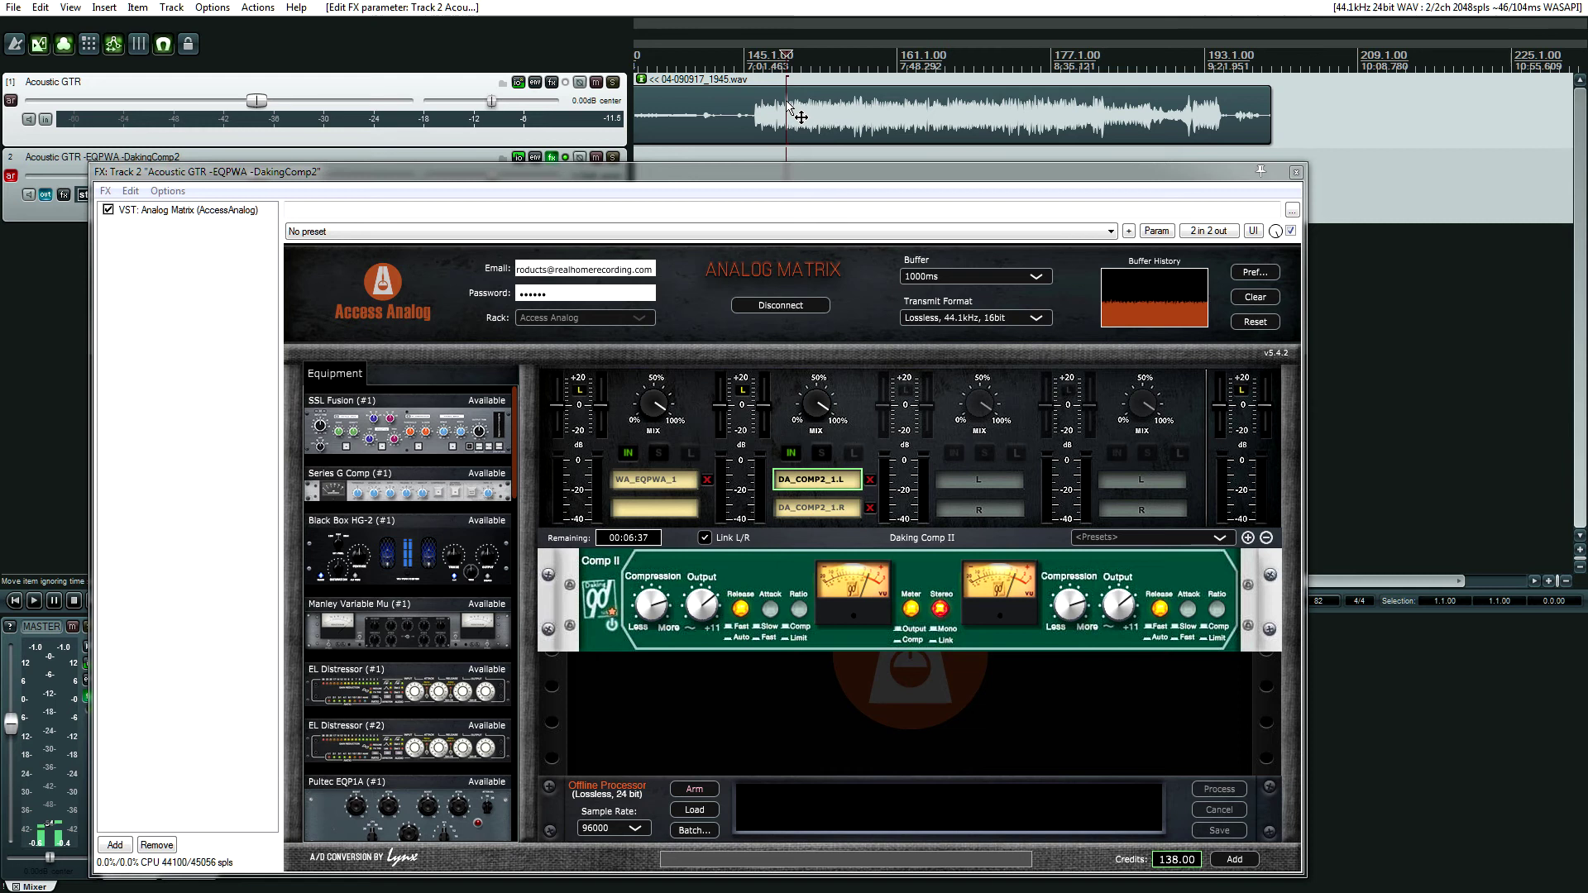
# - Move the edit cursor to the passage near measure 189 and briefly play the guitar from there
pyautogui.click(854, 108)
pyautogui.click(1092, 120)
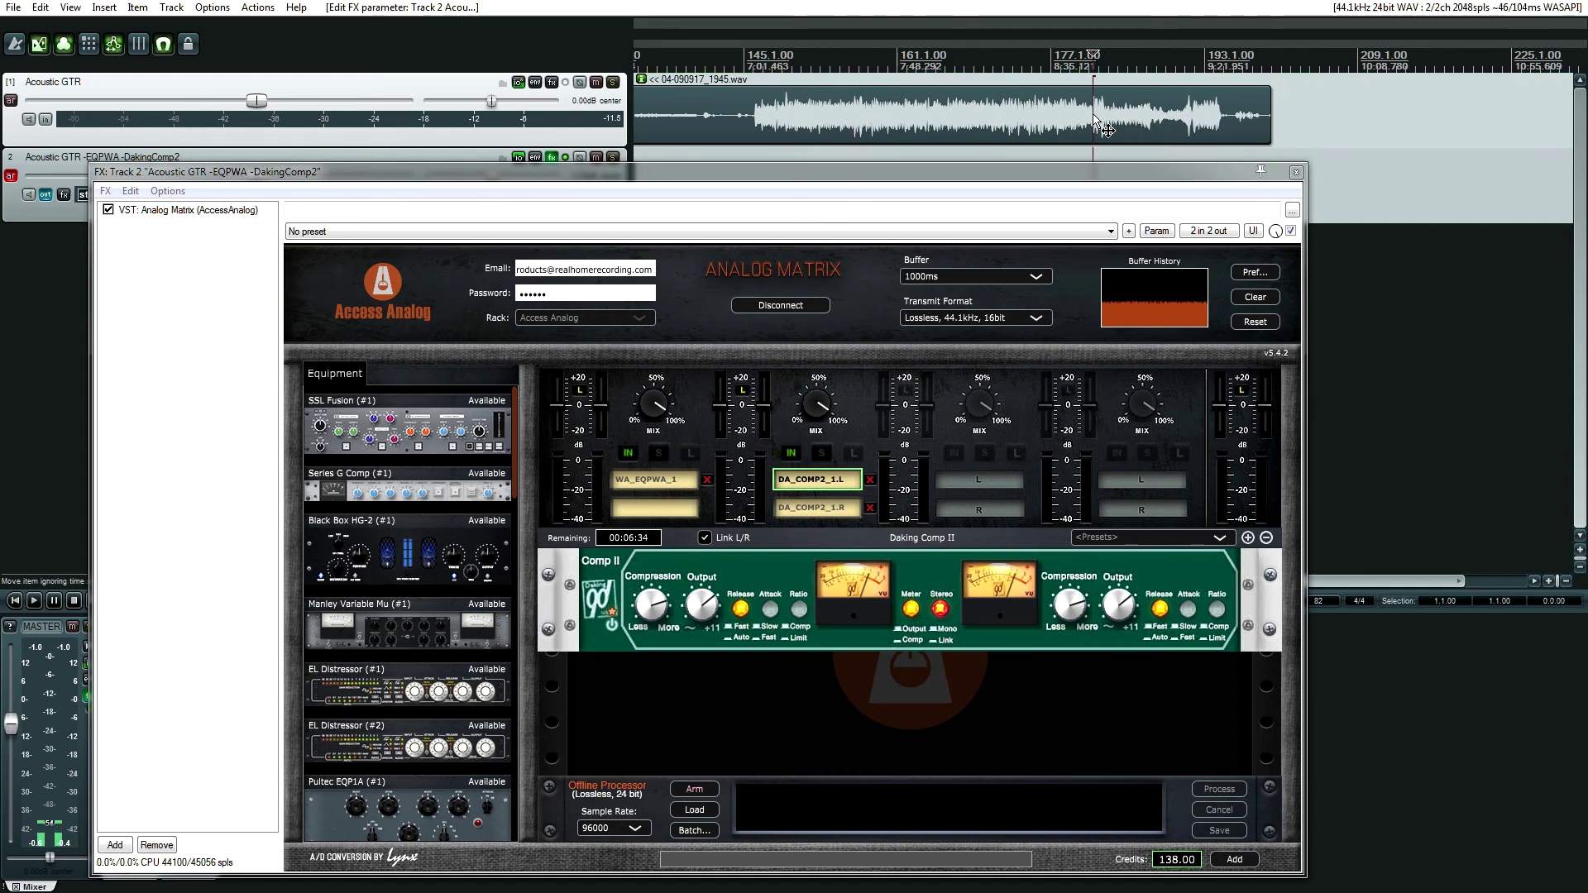
pyautogui.click(1189, 116)
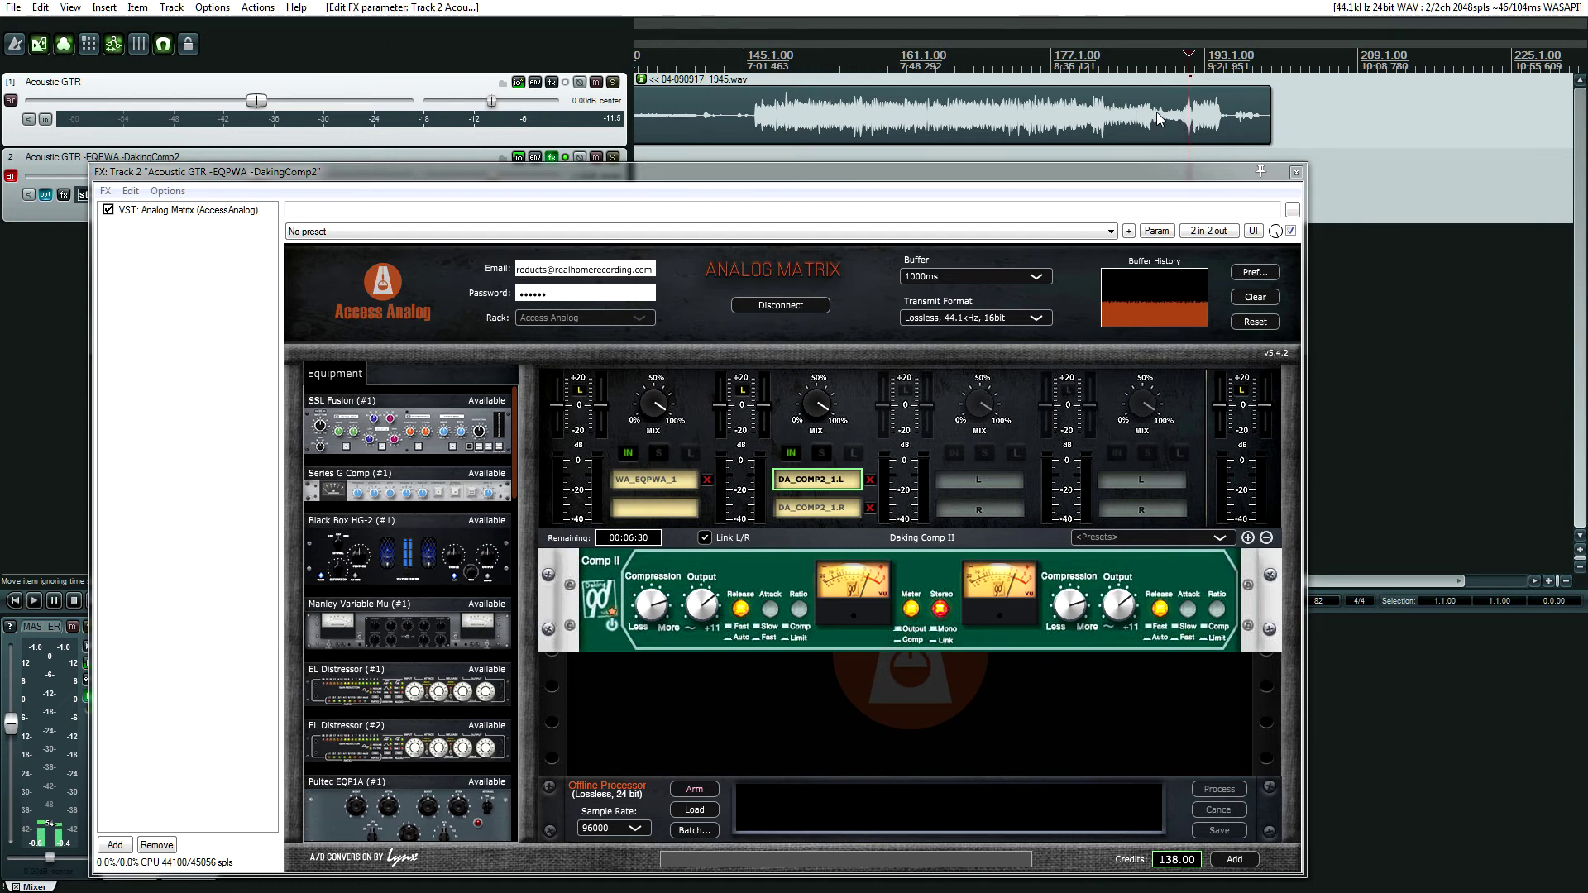
pyautogui.click(1178, 124)
pyautogui.scroll(3, 1194, 149)
pyautogui.press('space')
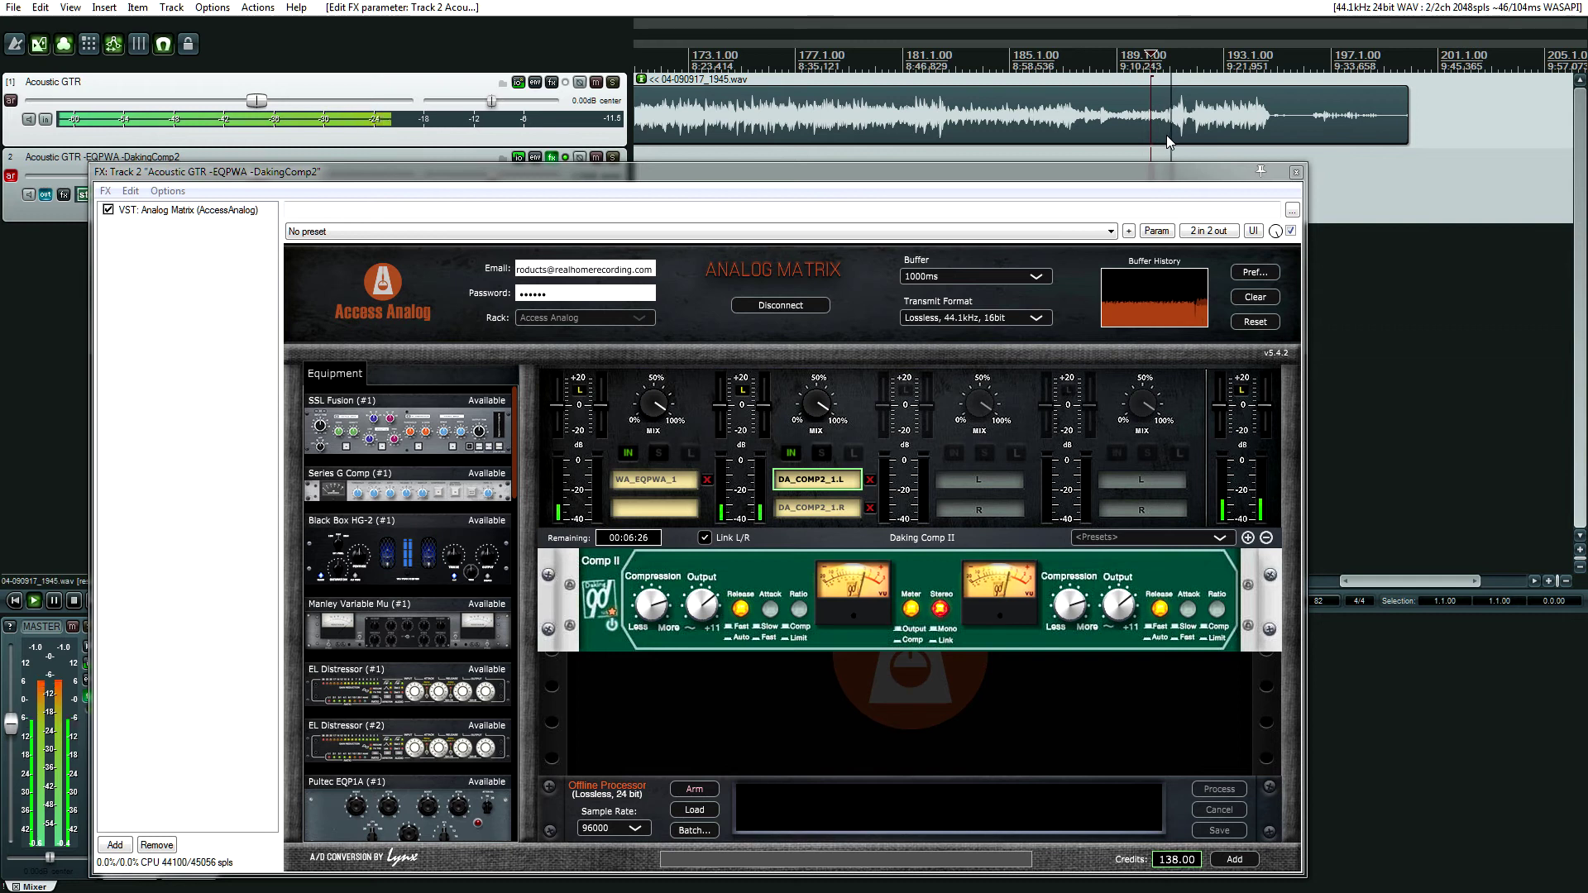
pyautogui.press('space')
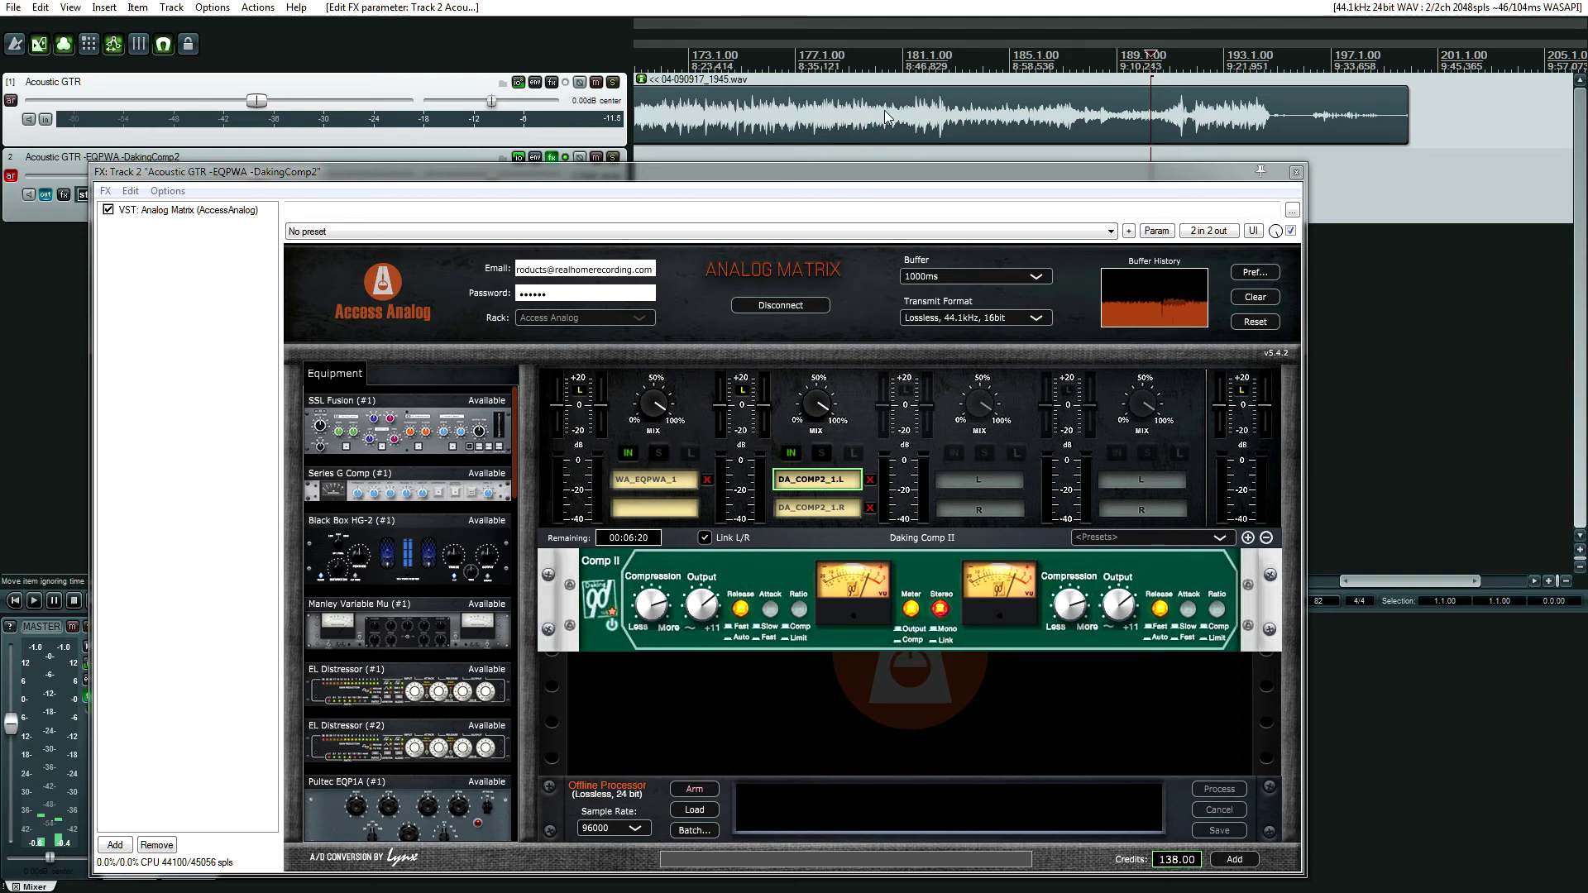
# - Play the guitar from measure 145 and switch the Comp II out of the chain and back in for comparison
pyautogui.press('space')
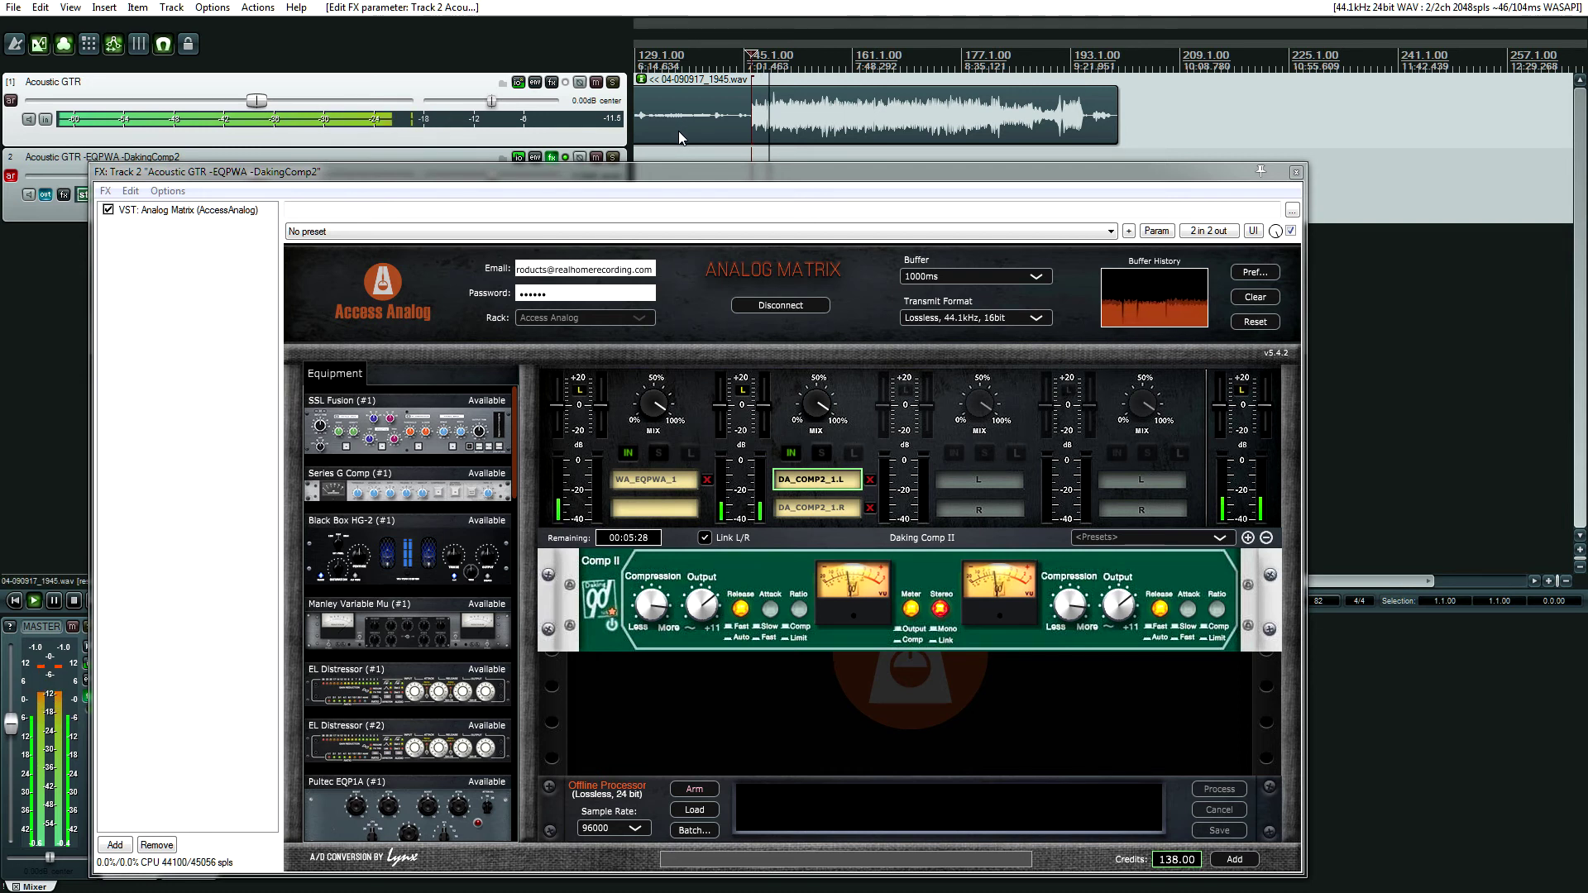
pyautogui.click(791, 454)
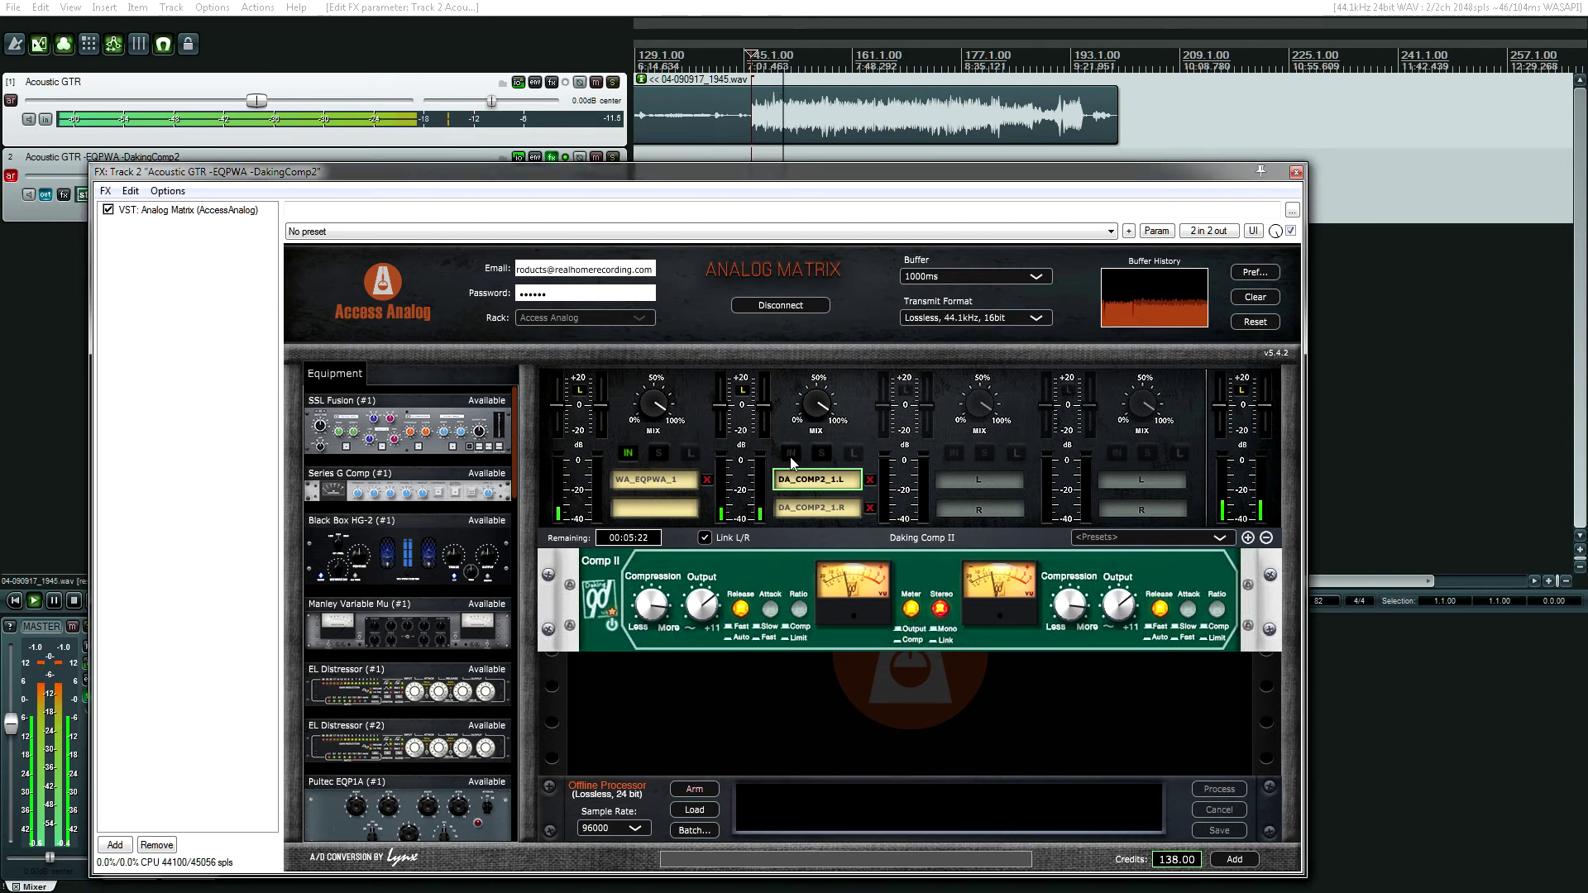
pyautogui.click(791, 454)
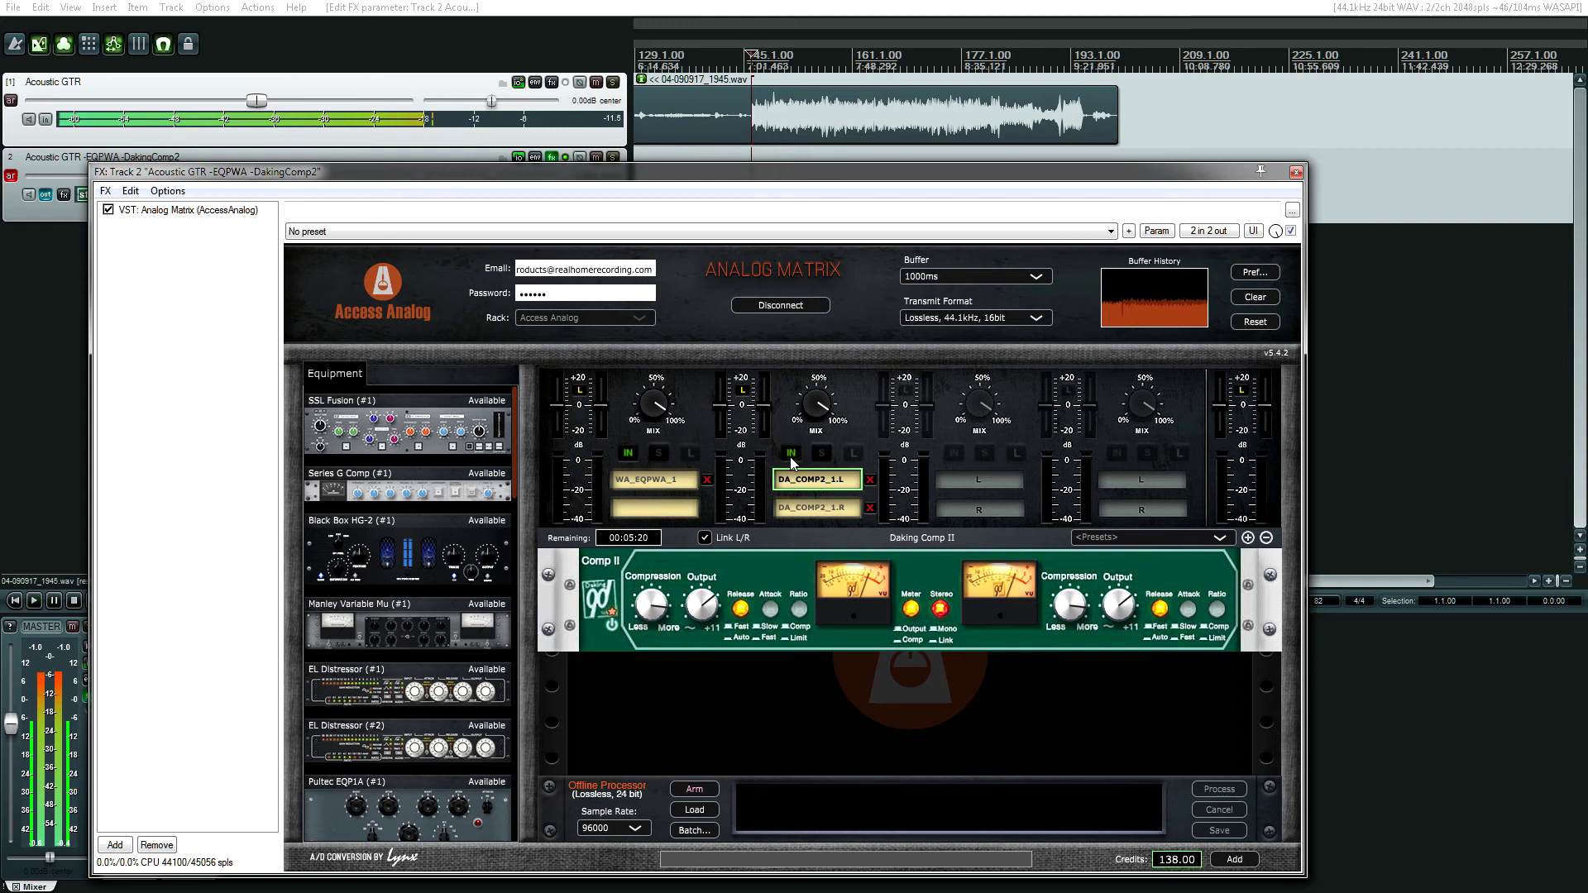
# - Lower the Warm Audio EQPWA's high-frequency Boost slightly and play the guitar, returning to the Comp II controls
pyautogui.click(666, 481)
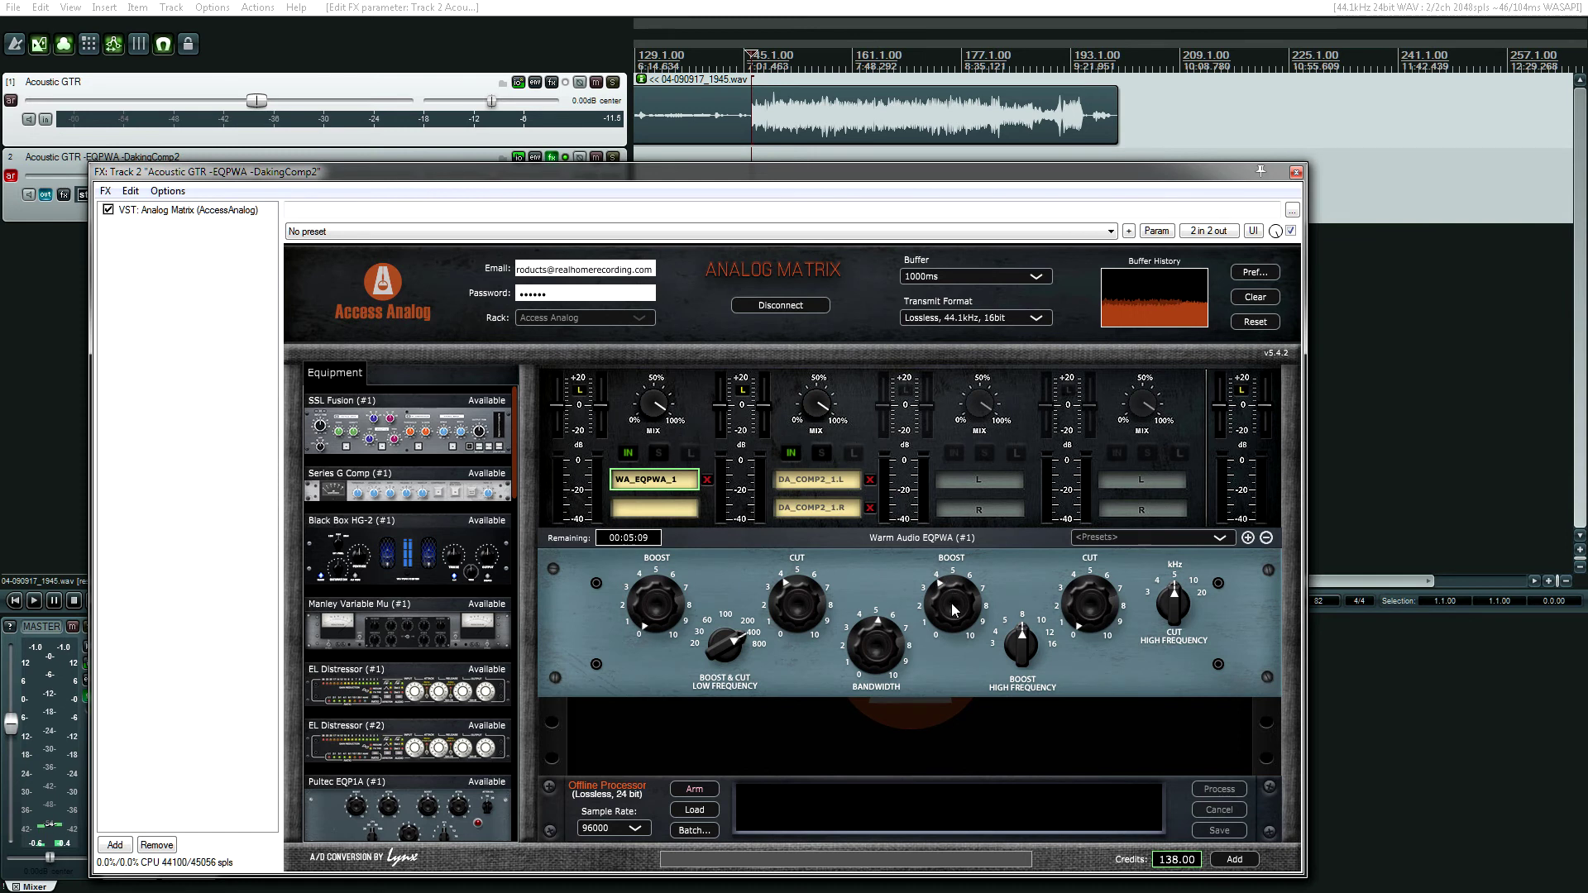
pyautogui.moveTo(952, 610); pyautogui.dragTo(956, 634)
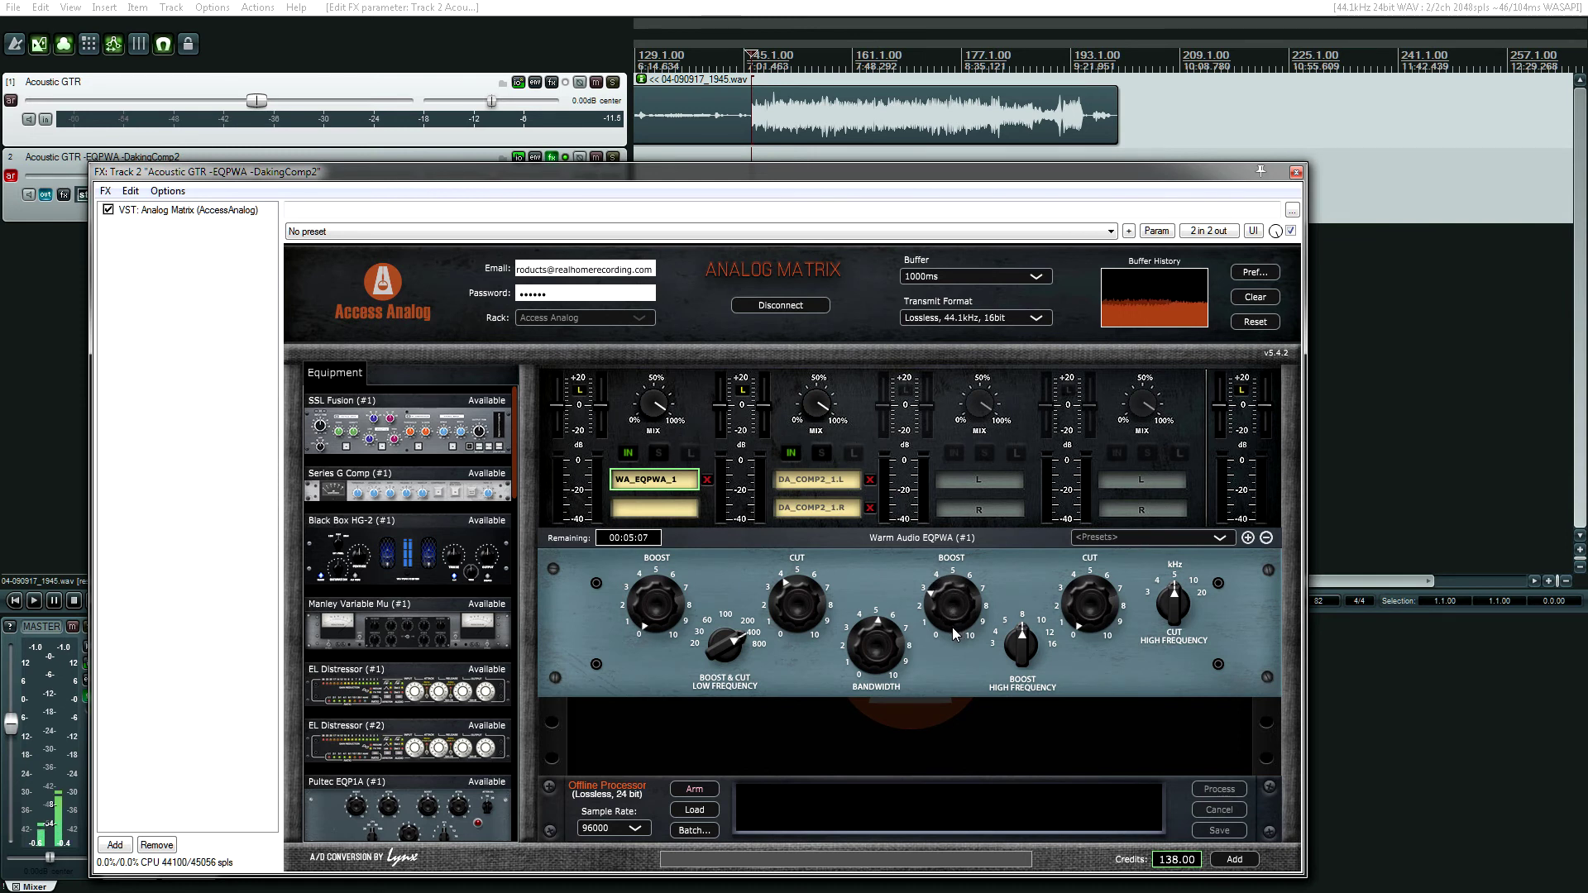
pyautogui.press('space')
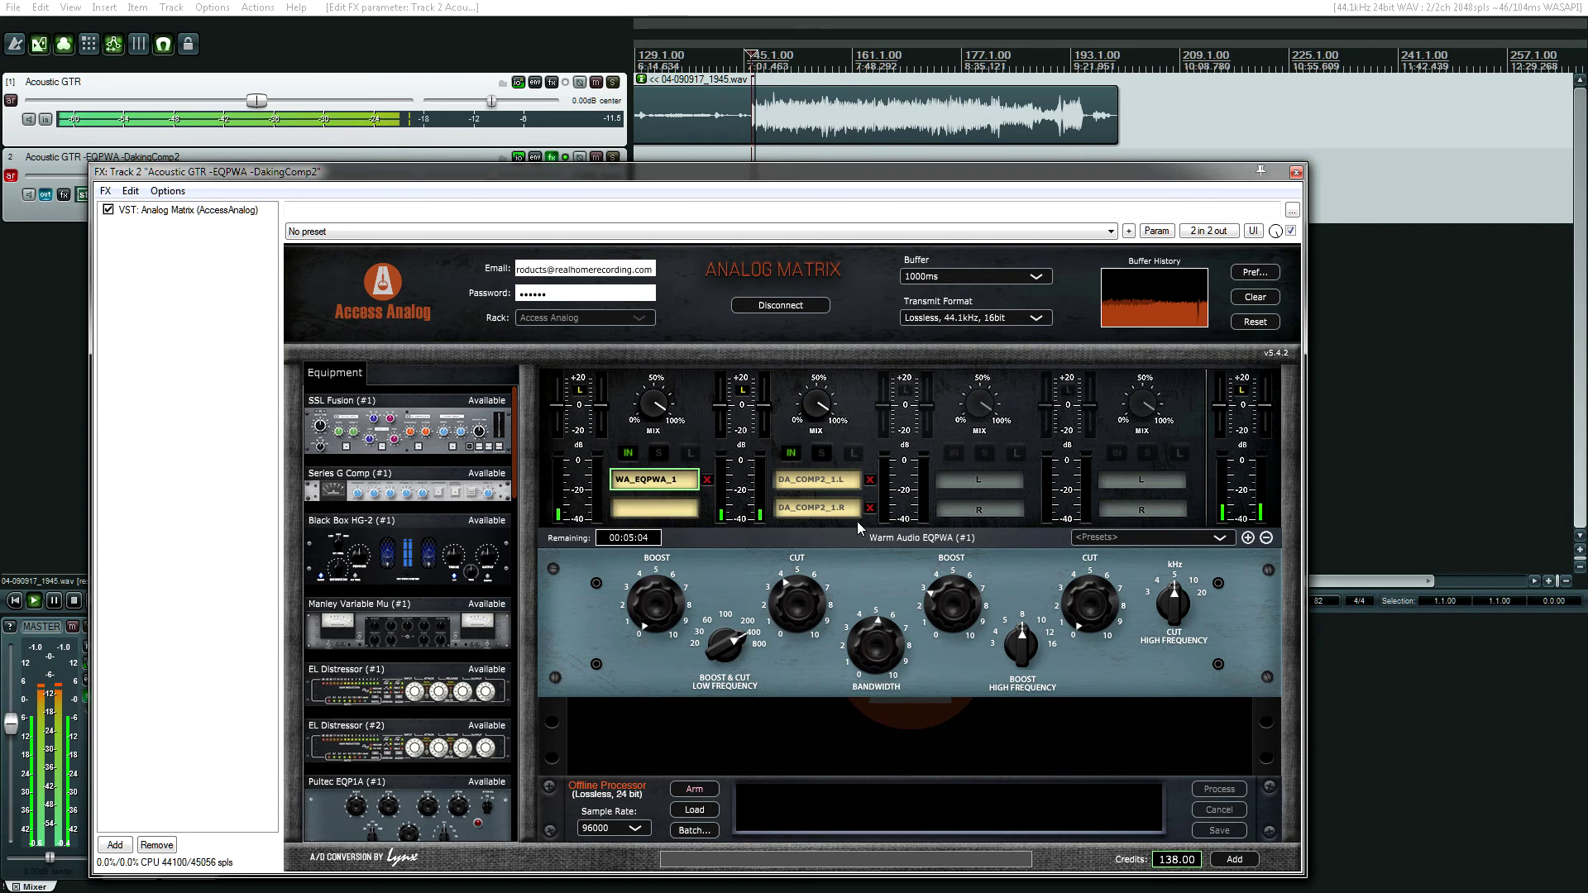
pyautogui.click(817, 481)
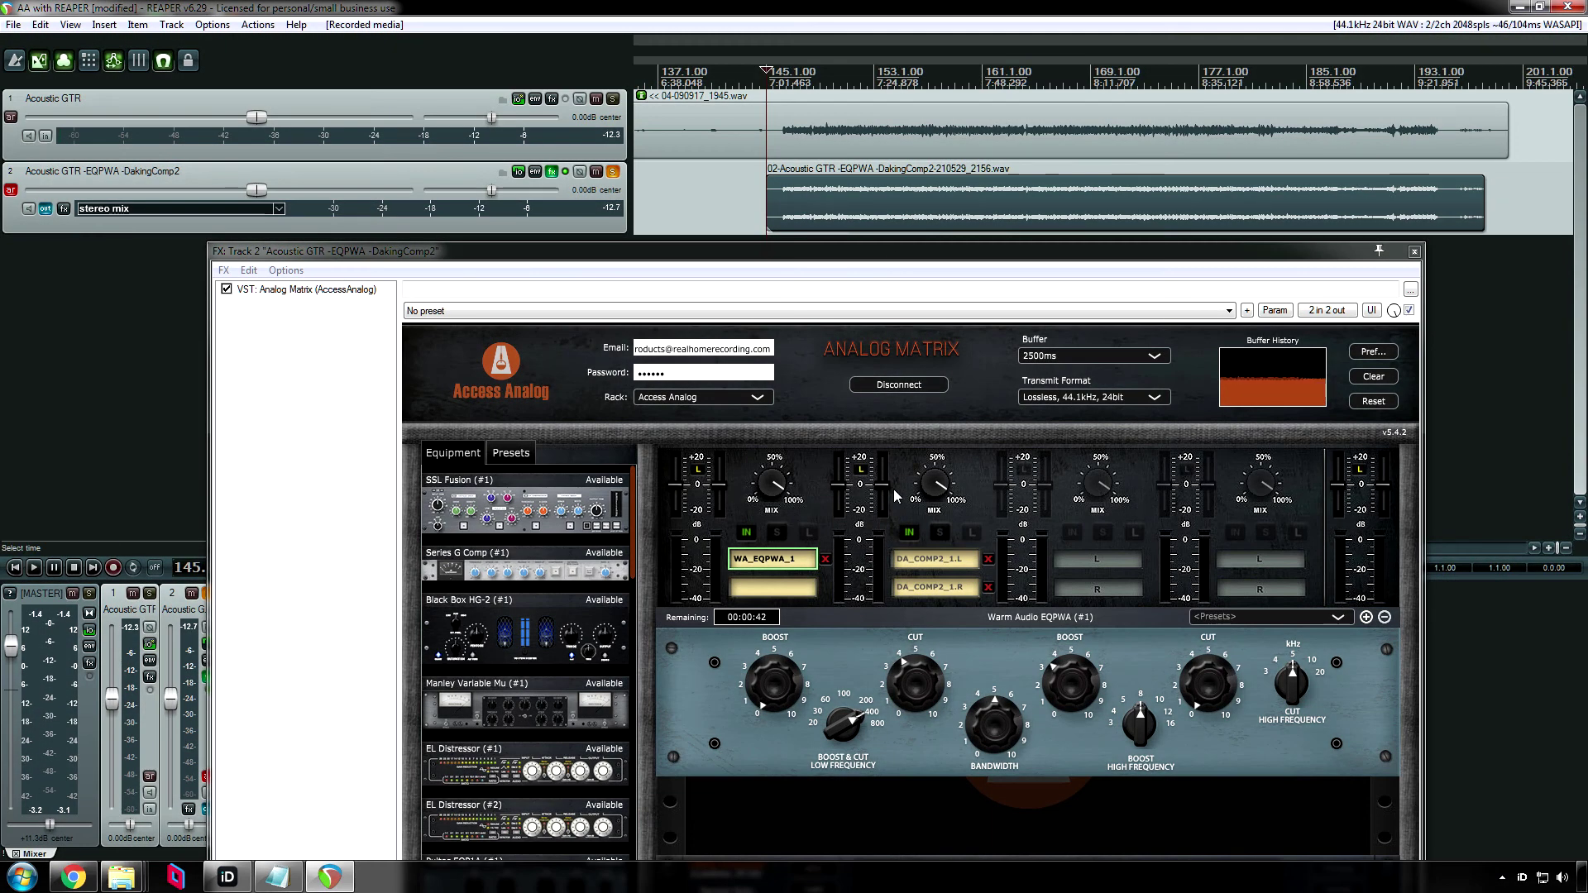
# - Disarm track 2 from recording and enable Anticipative FX processing in the audio buffering preferences
pyautogui.click(11, 189)
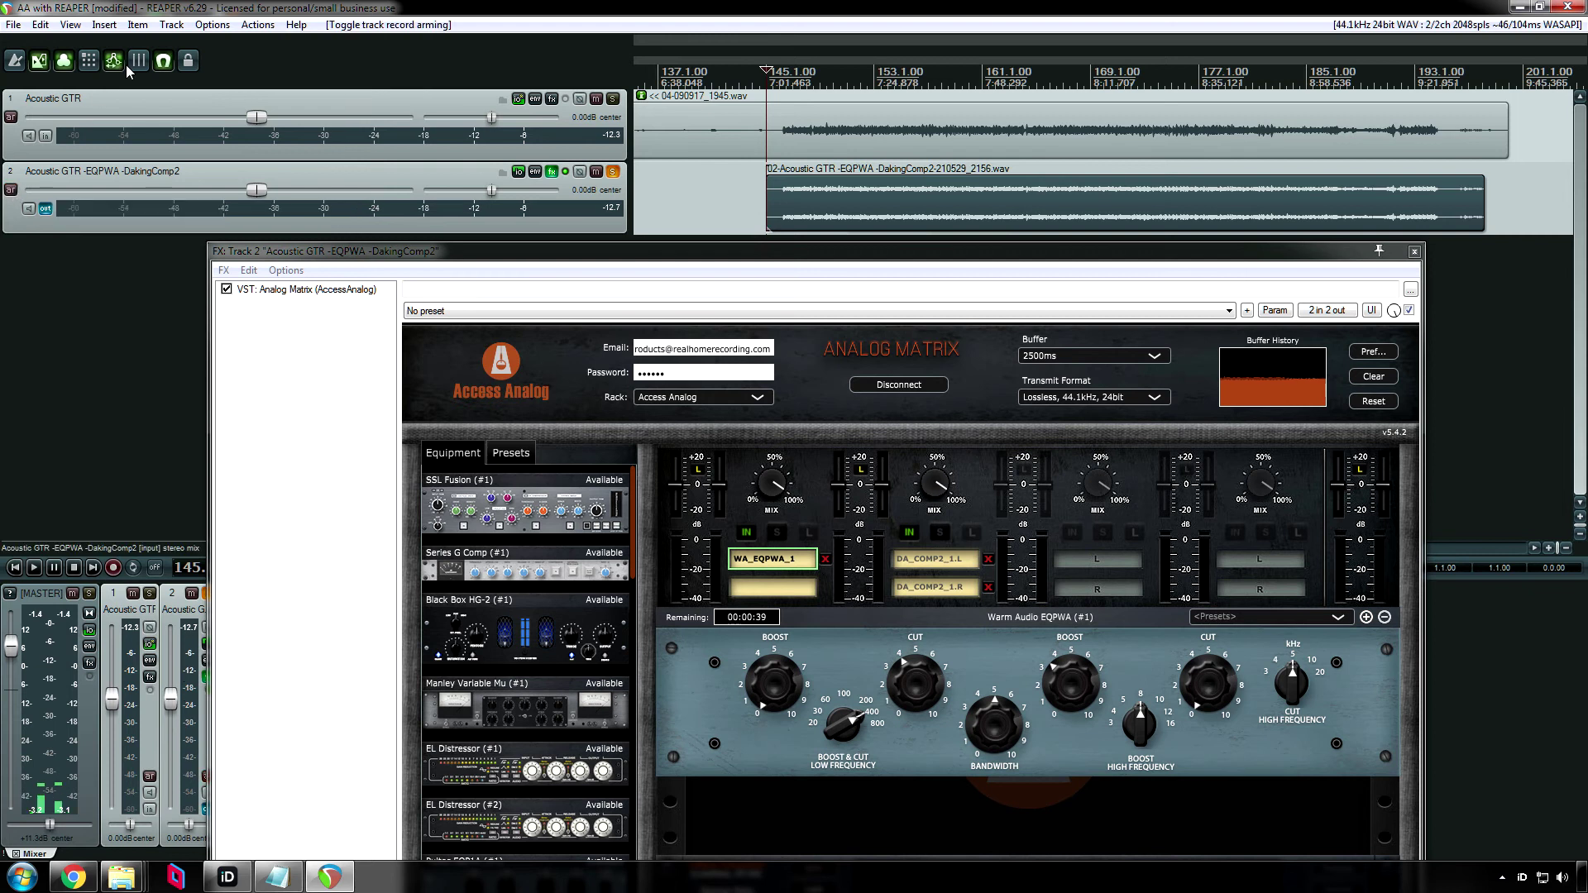
pyautogui.click(212, 25)
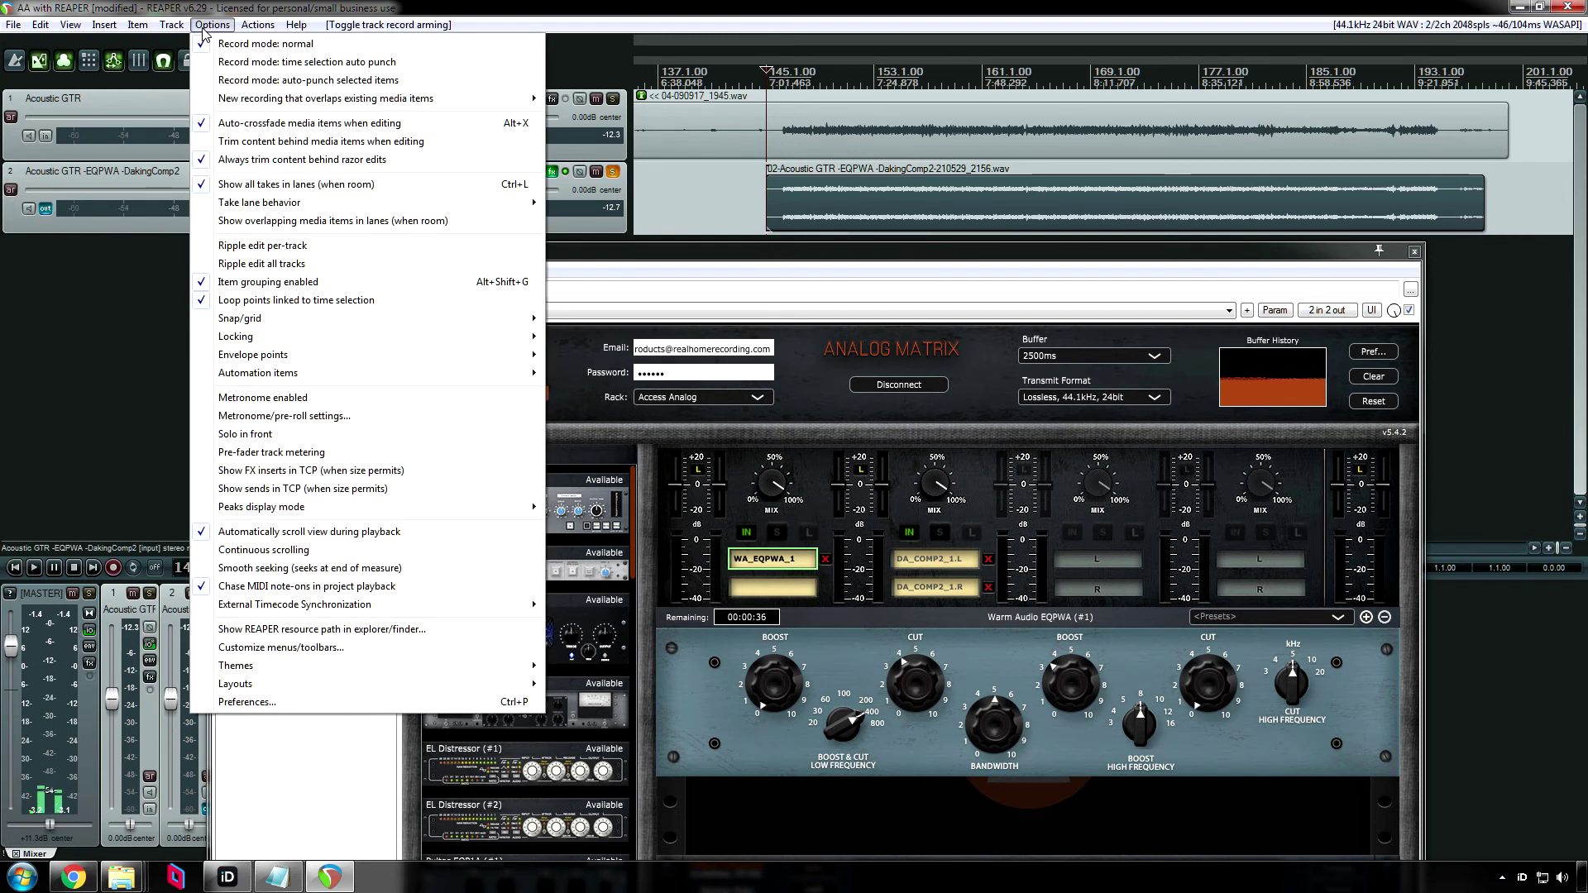
pyautogui.click(283, 705)
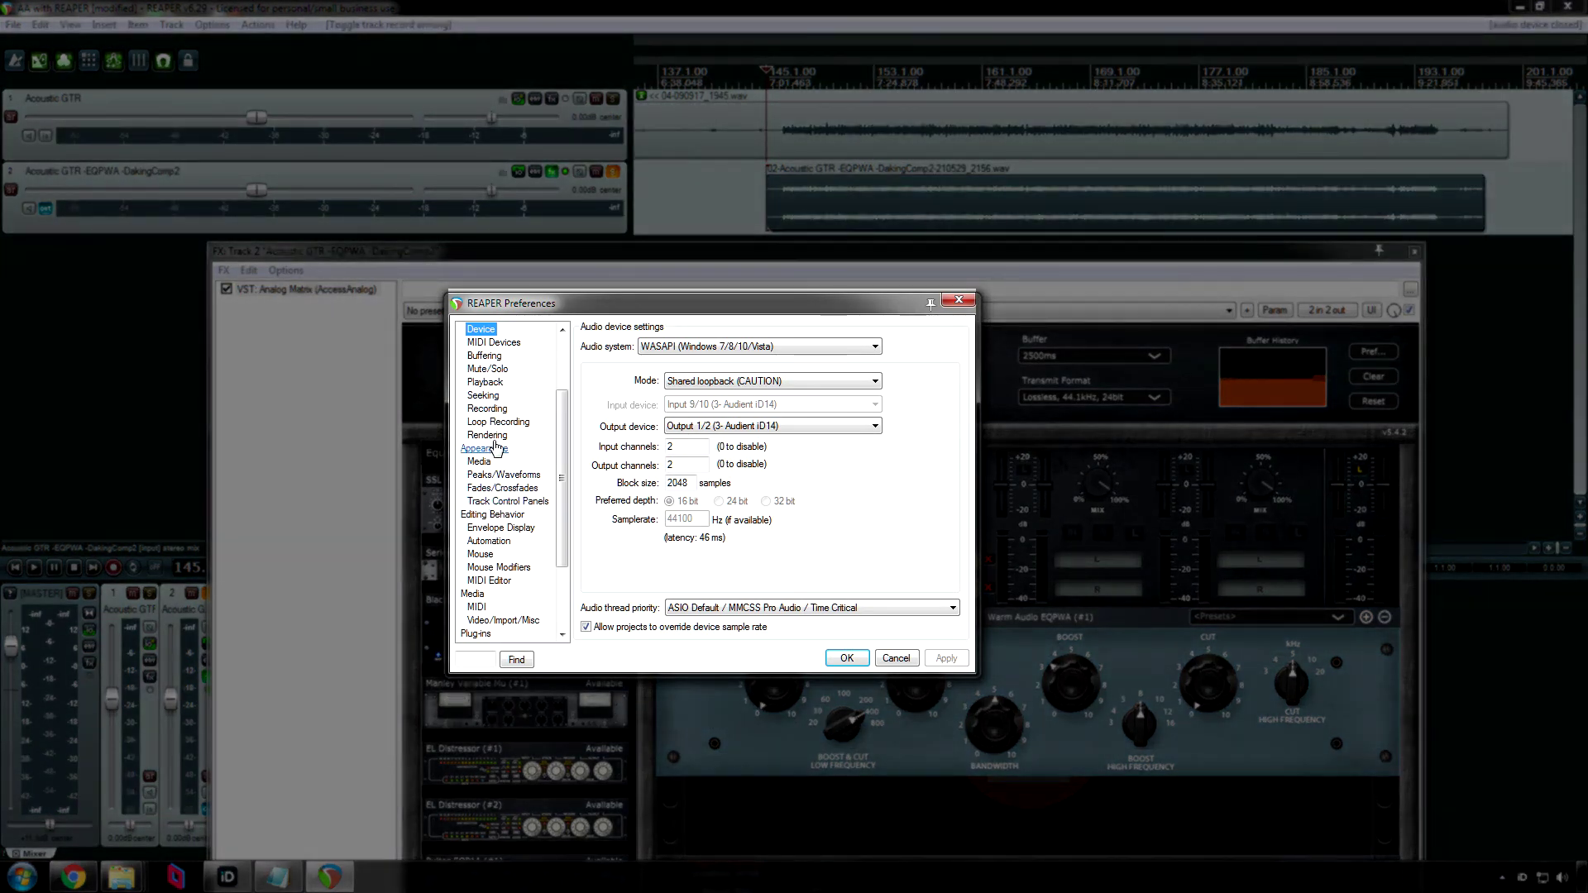
pyautogui.click(484, 355)
pyautogui.scroll(3, 495, 368)
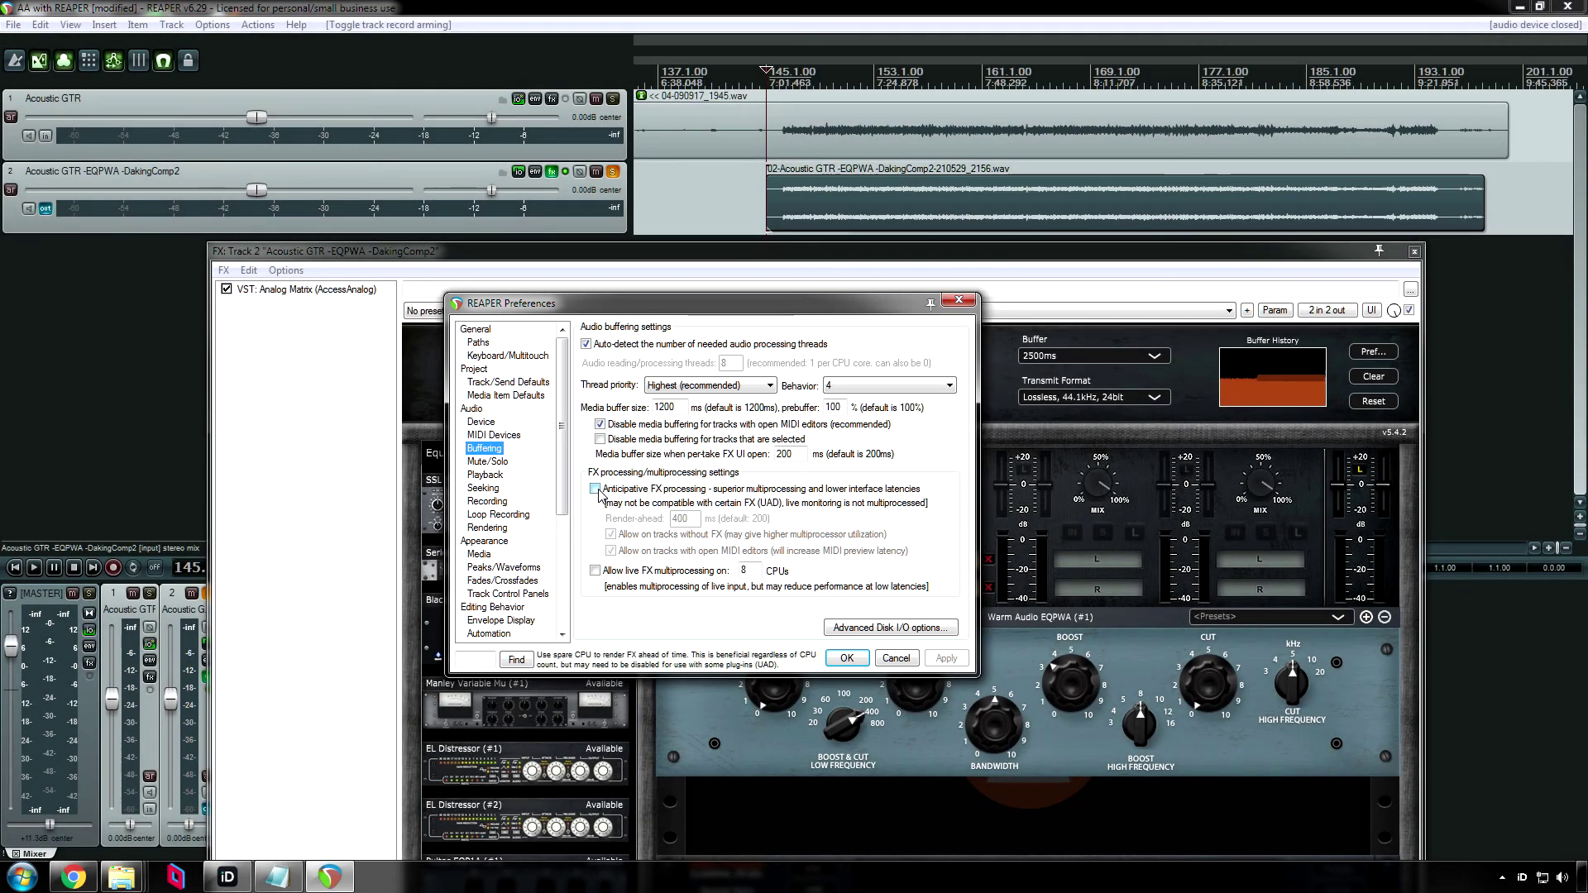
pyautogui.click(595, 490)
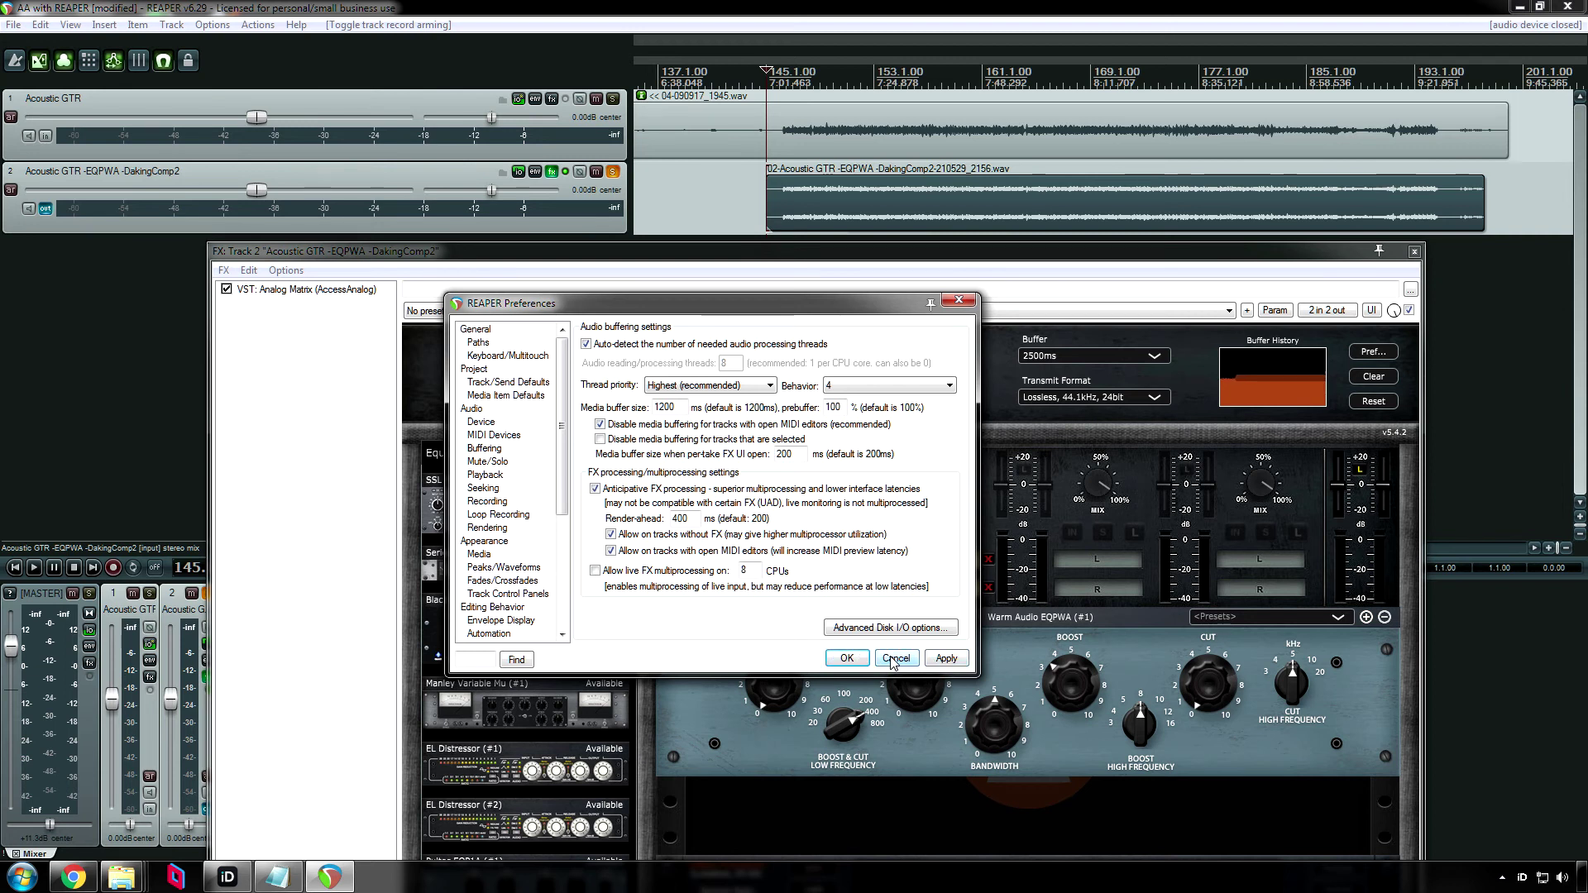
pyautogui.click(848, 657)
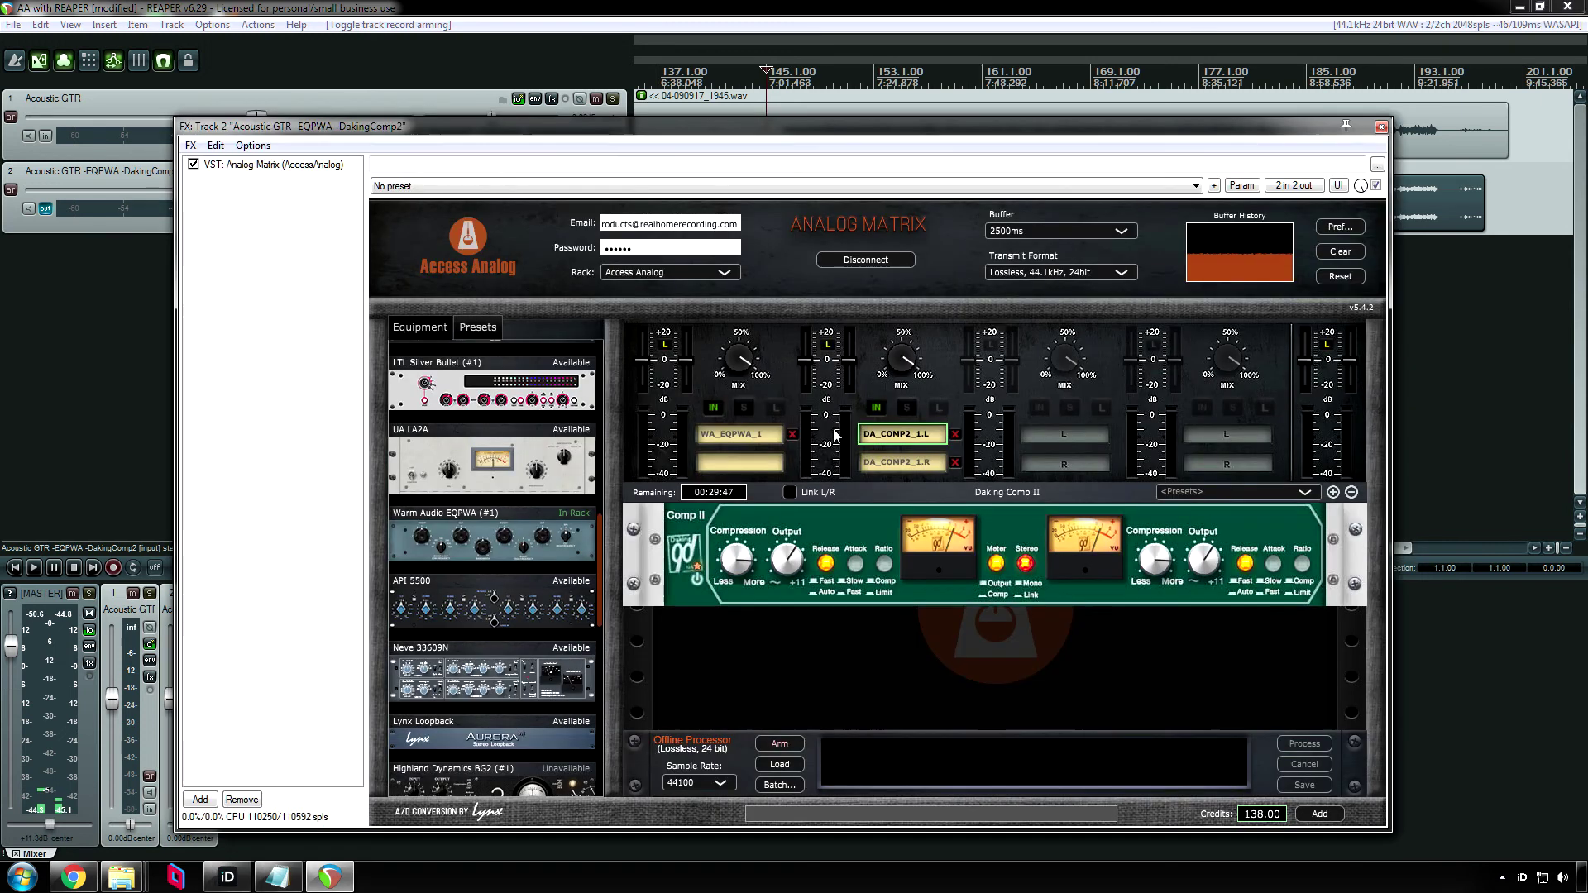
# - View the EQPWA controls and browse the list of available hardware units
pyautogui.click(744, 438)
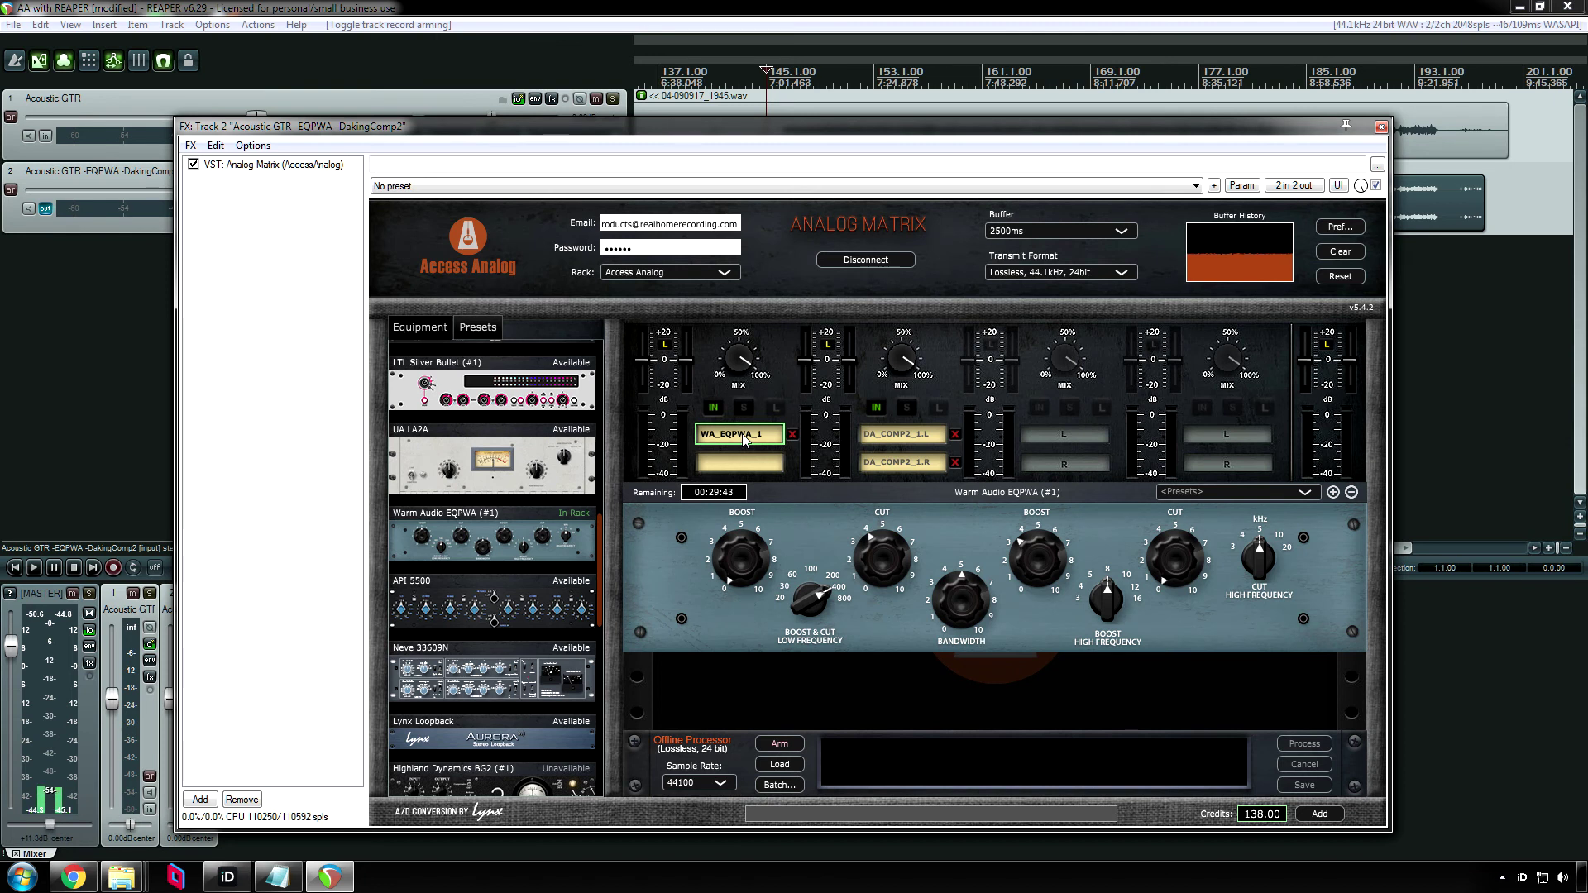
pyautogui.scroll(-2, 525, 490)
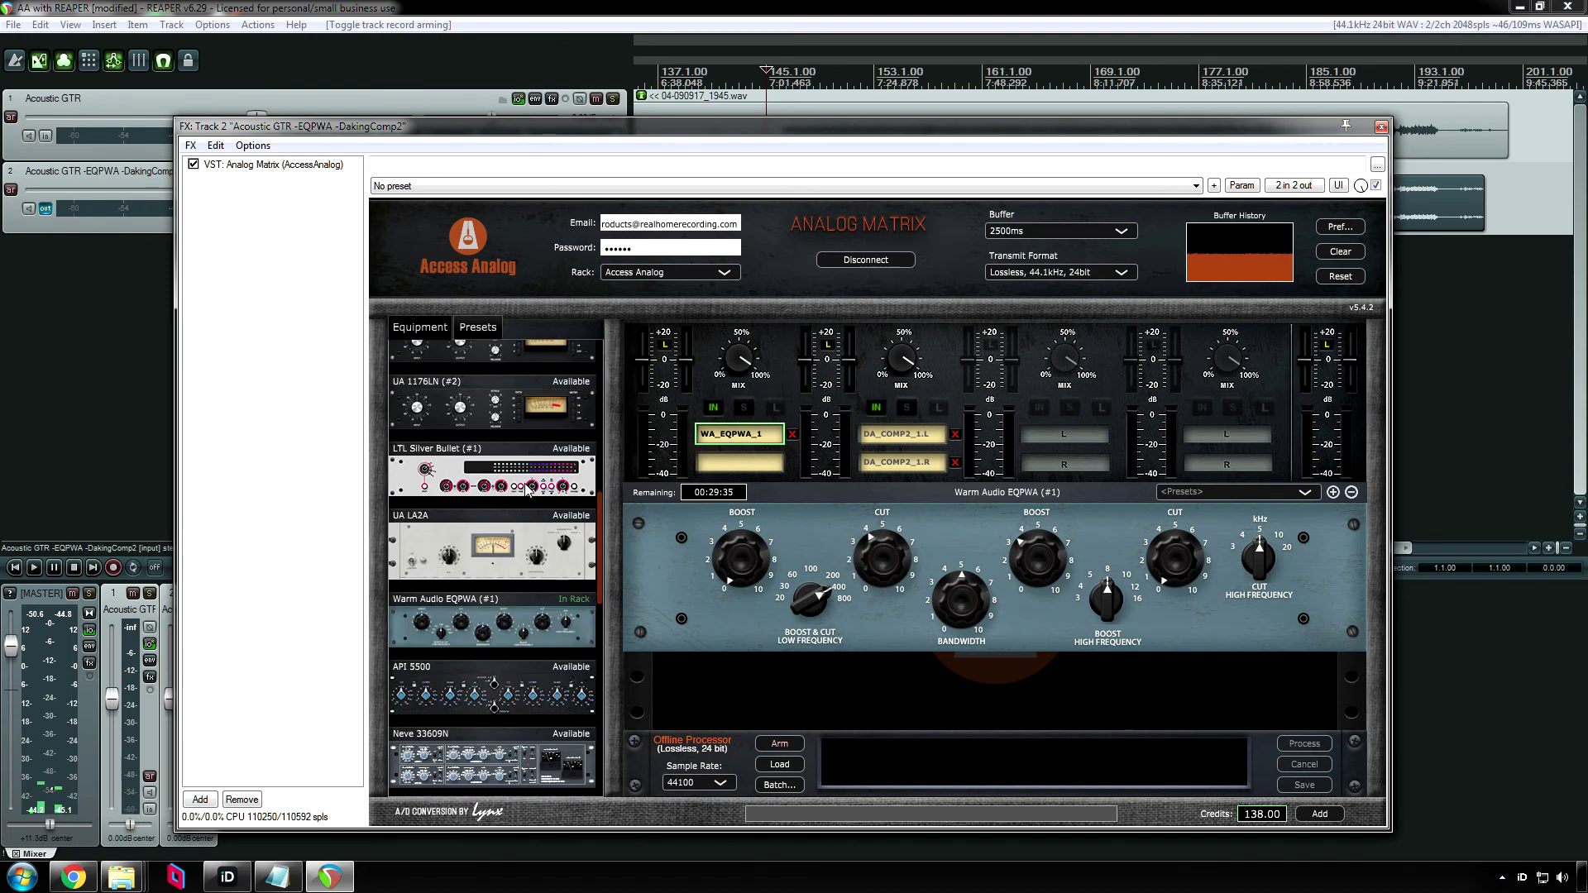
pyautogui.scroll(-3, 525, 490)
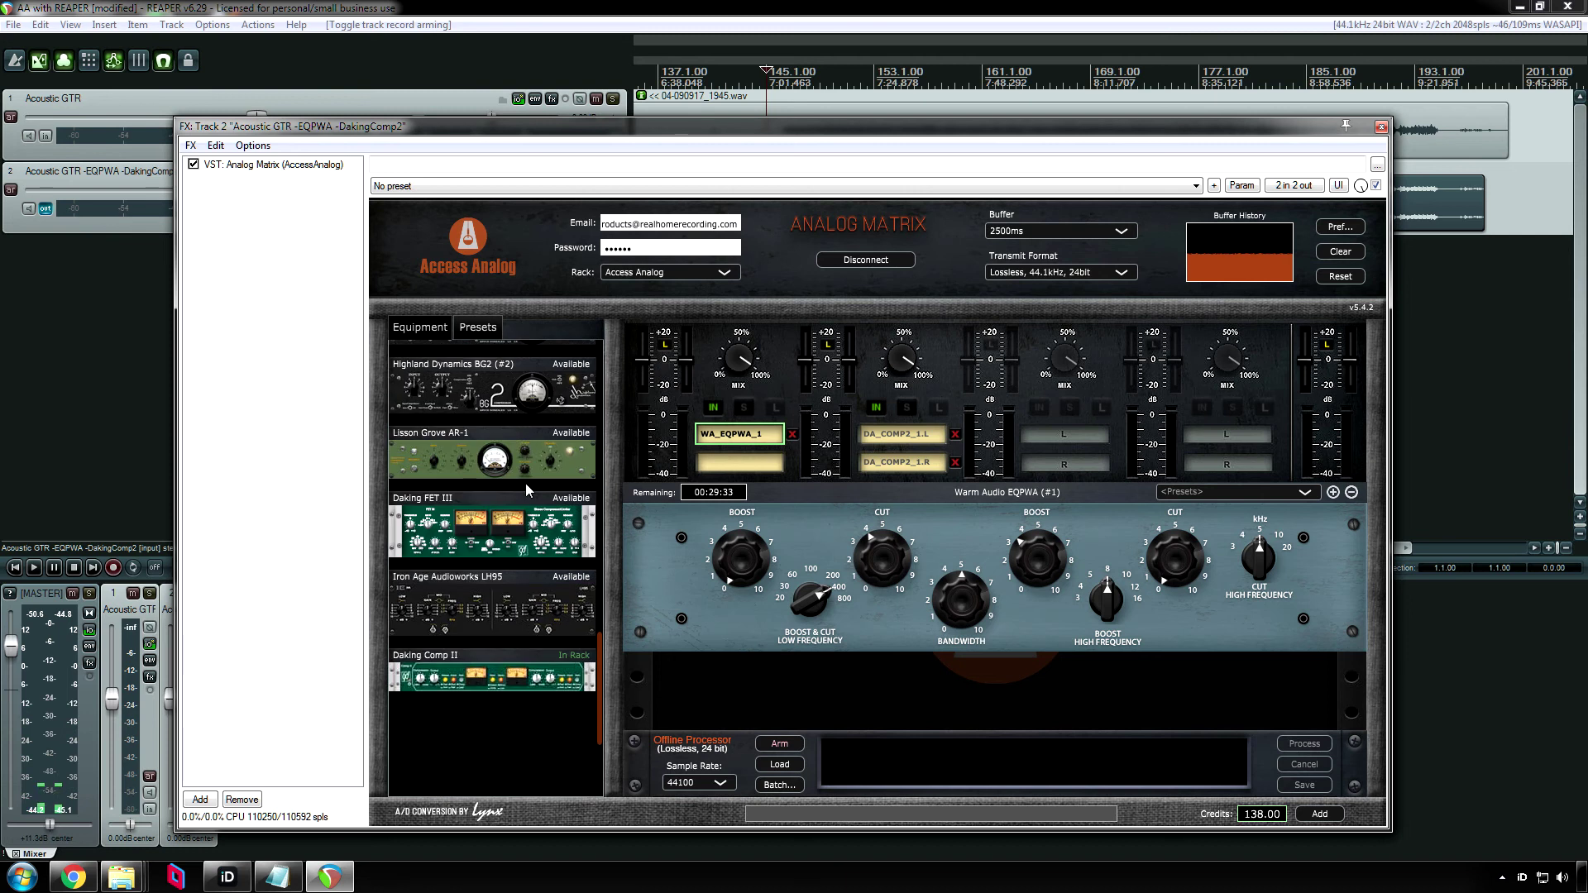
pyautogui.scroll(5, 526, 484)
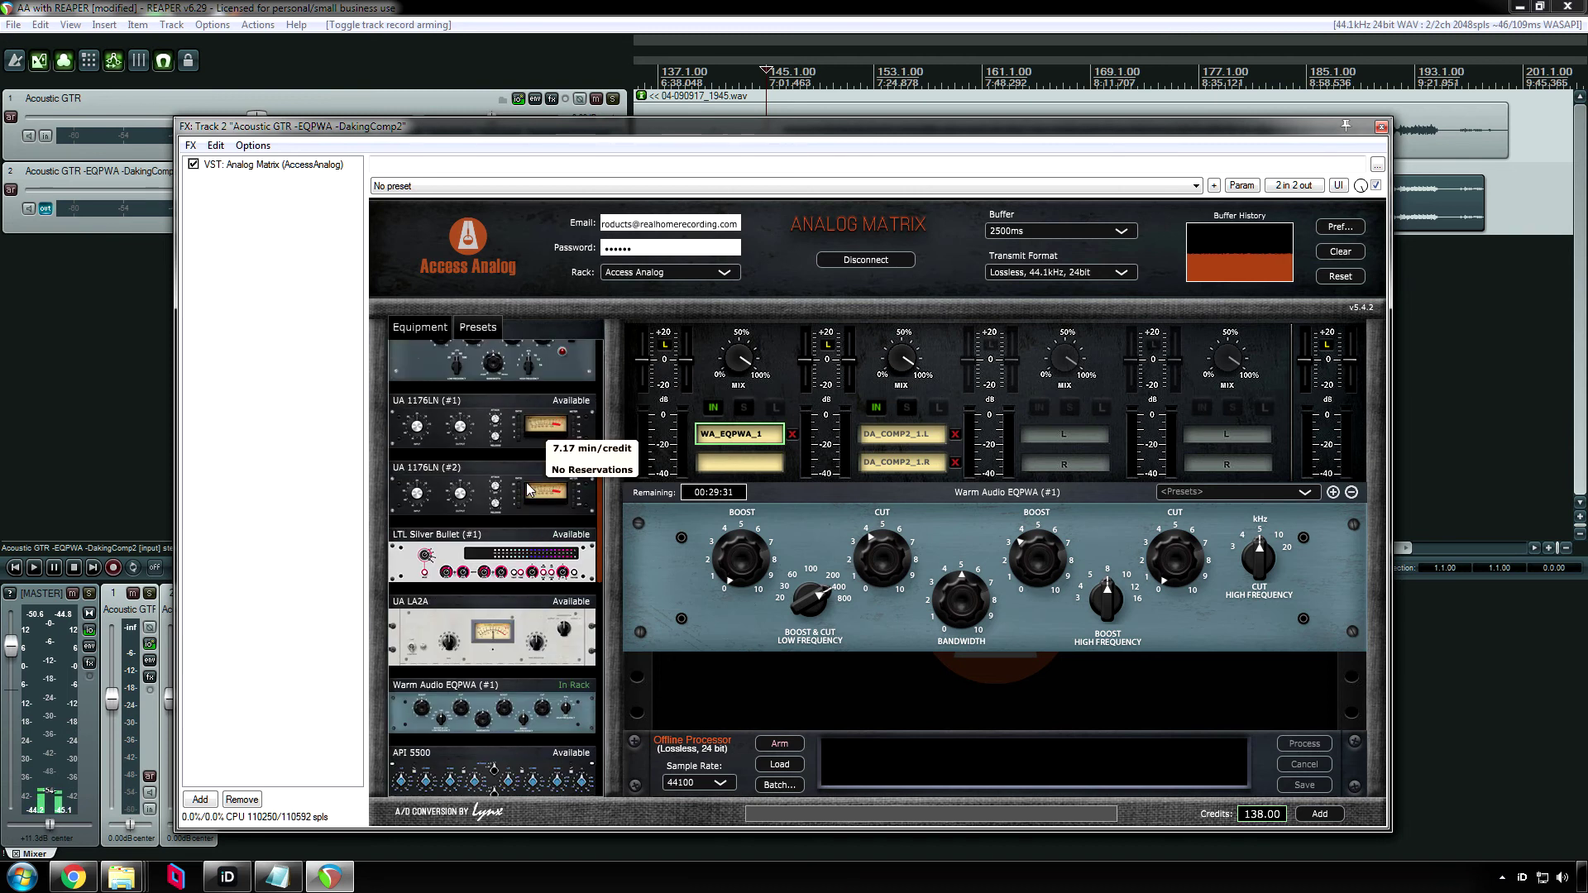
pyautogui.moveTo(530, 488)
pyautogui.scroll(3, 529, 488)
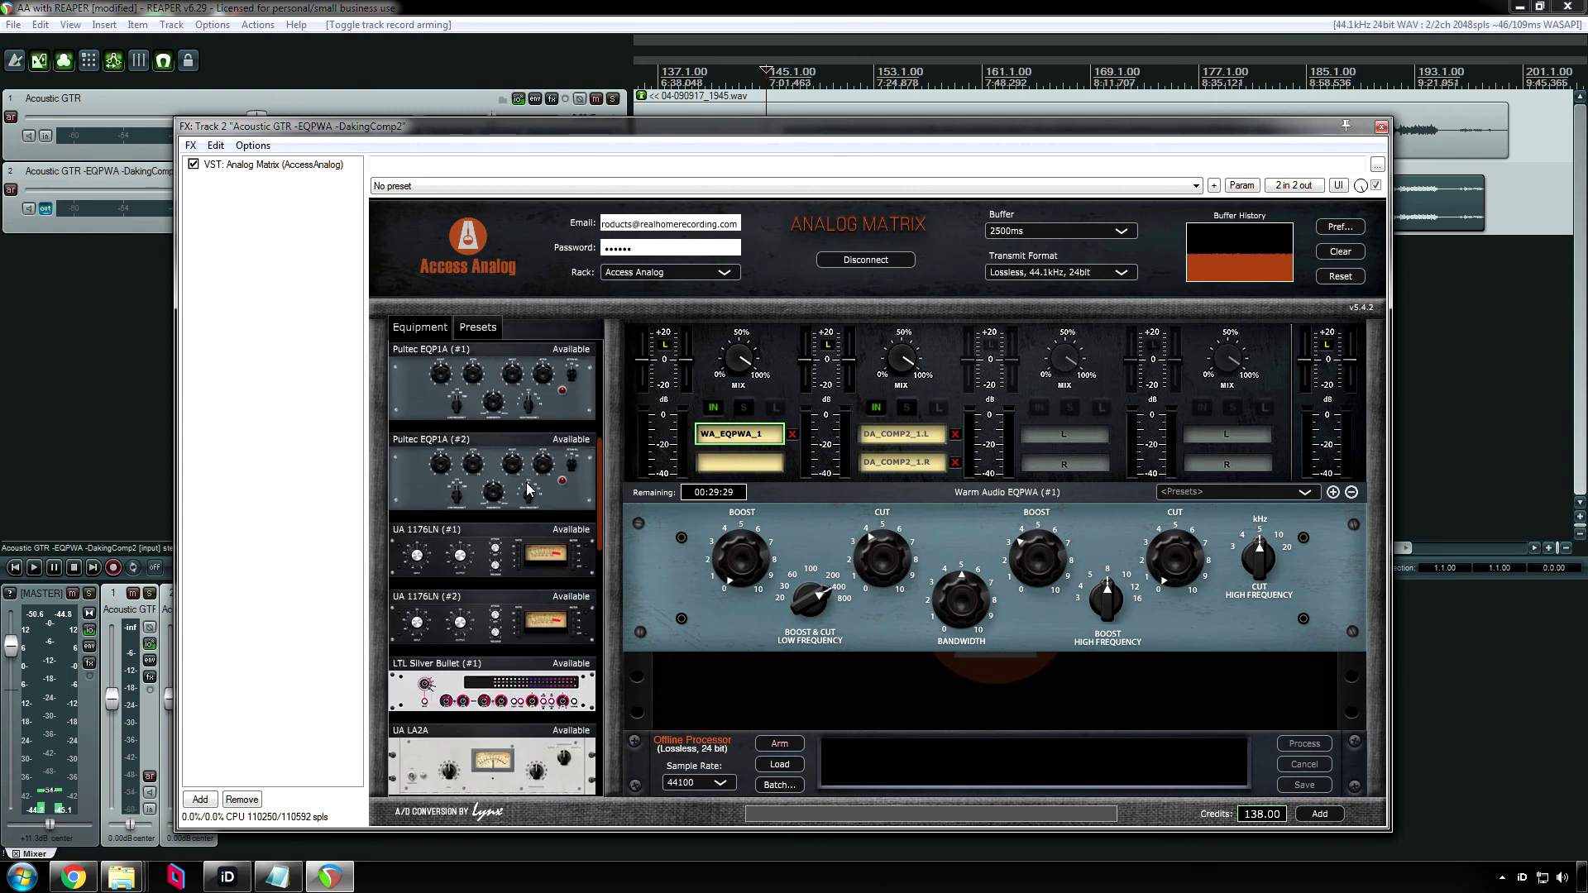
pyautogui.scroll(3, 529, 488)
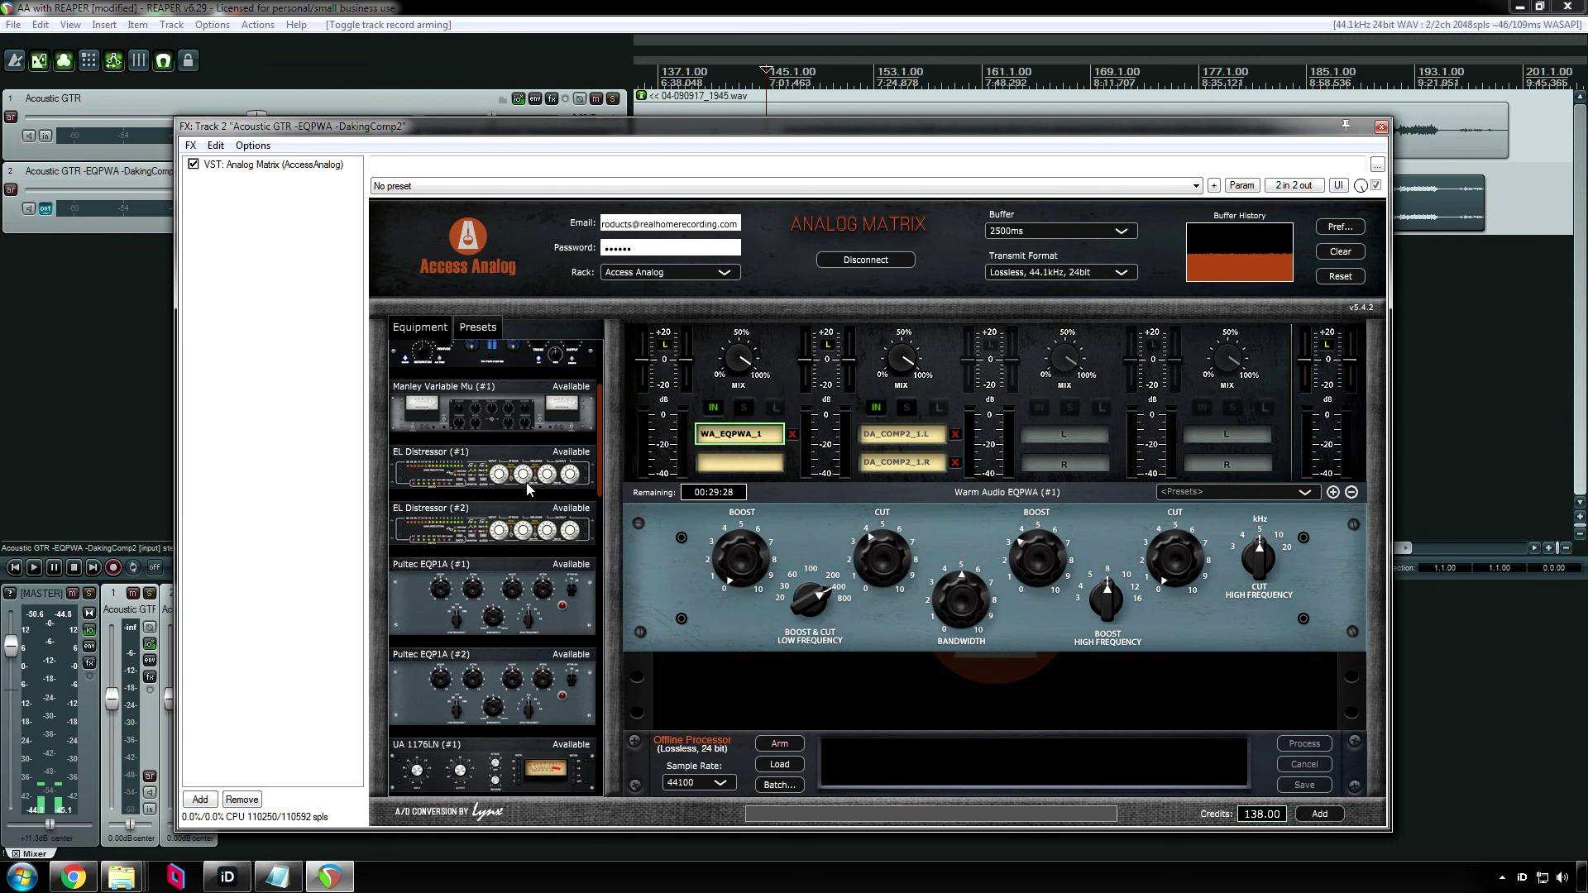
# - Remove the EQPWA and the Daking Comp II from the hardware chain and return to the start of the equipment list
pyautogui.click(792, 435)
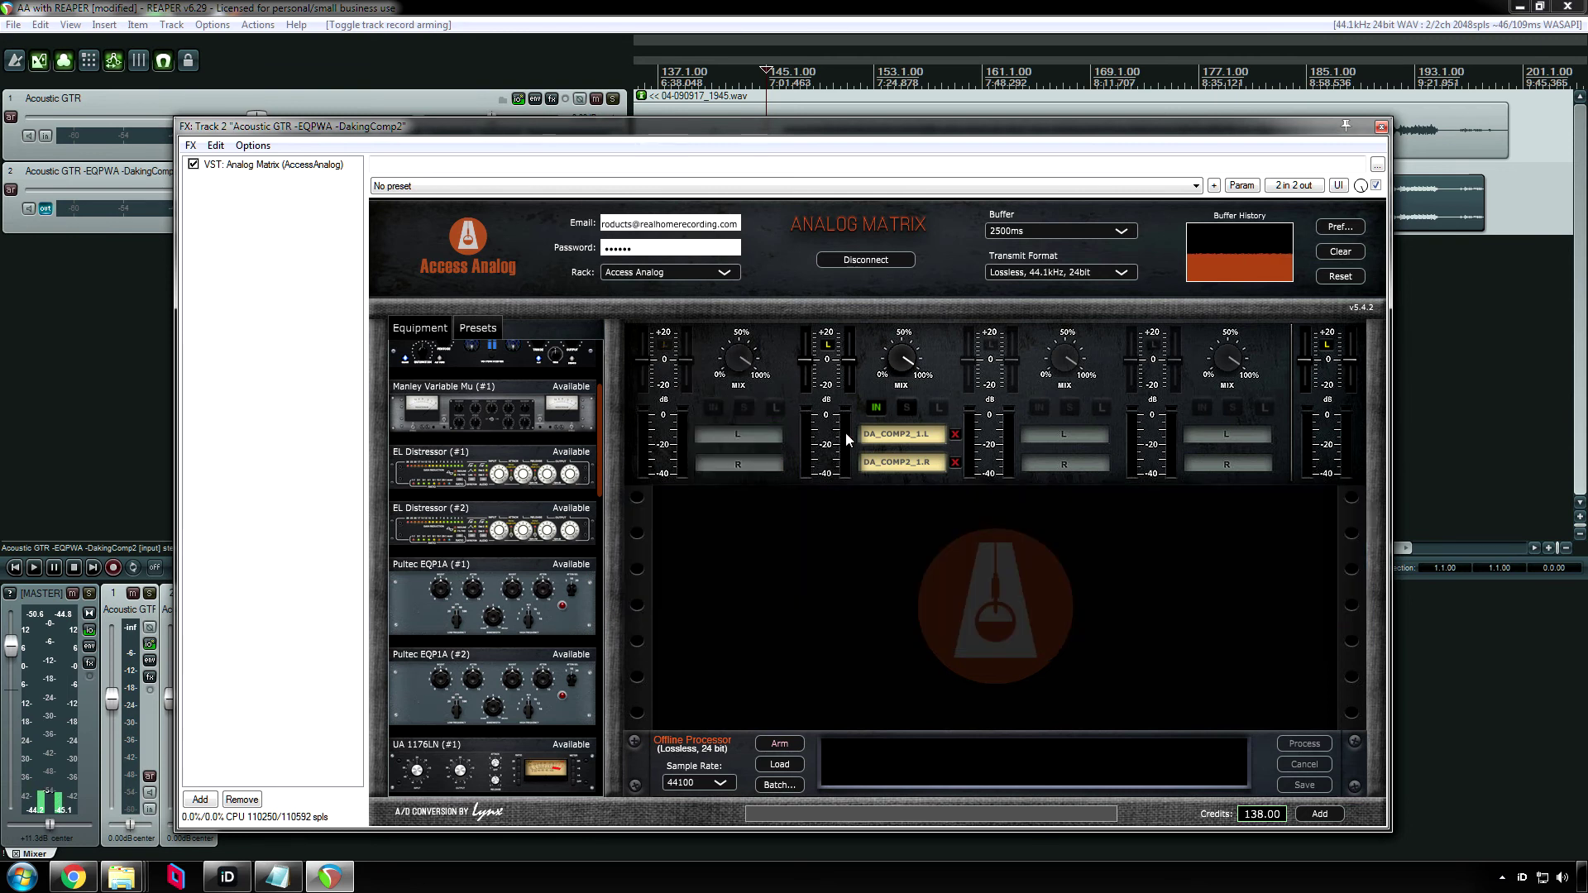
pyautogui.click(955, 434)
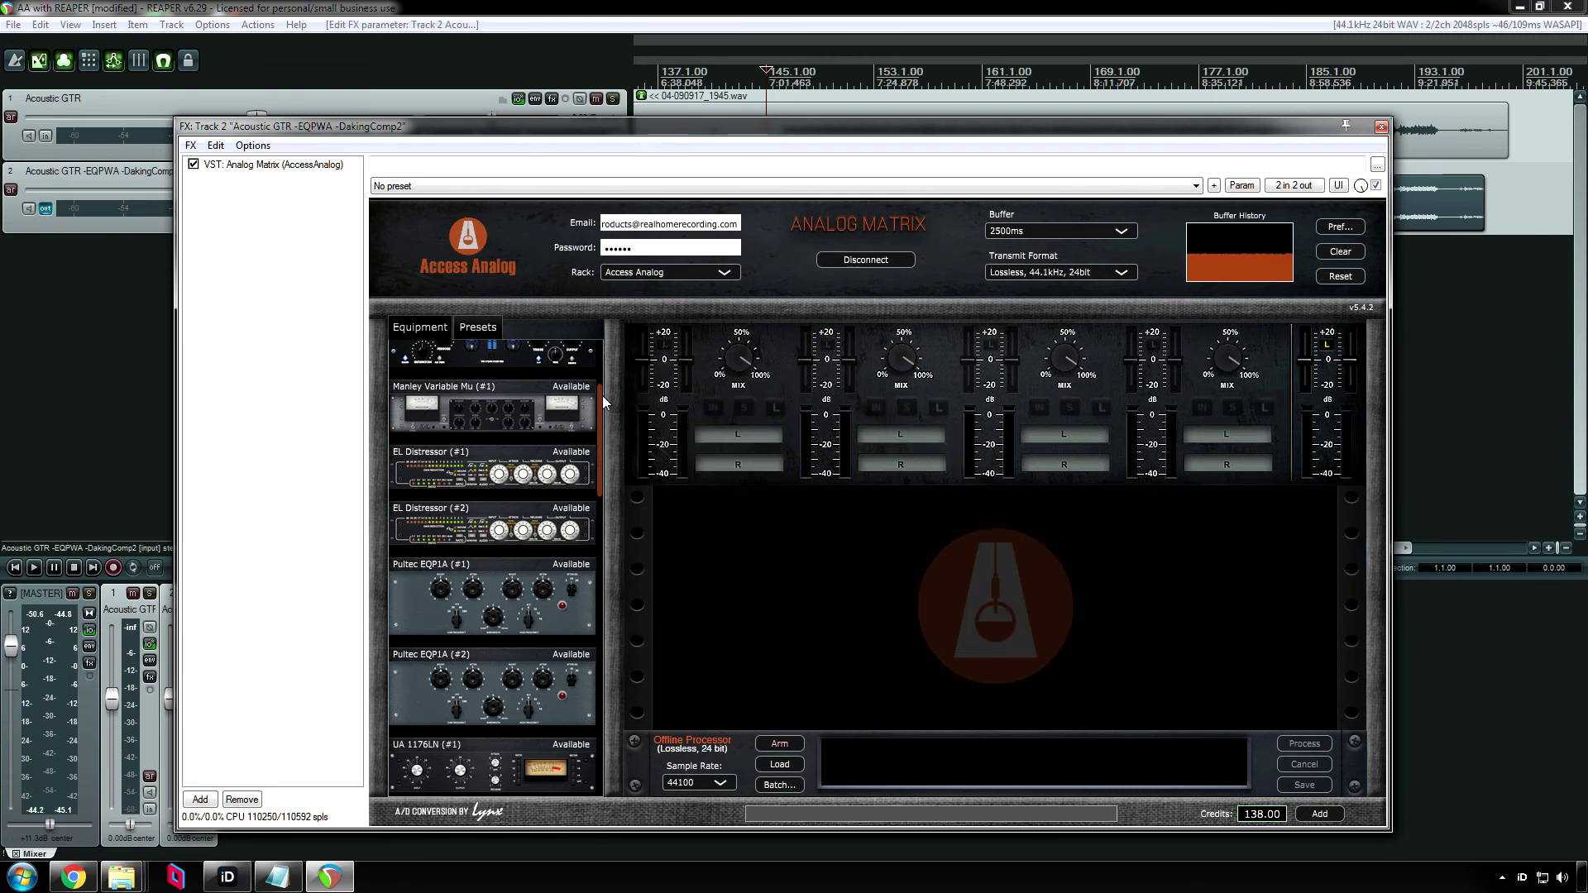
pyautogui.moveTo(599, 400); pyautogui.dragTo(607, 329)
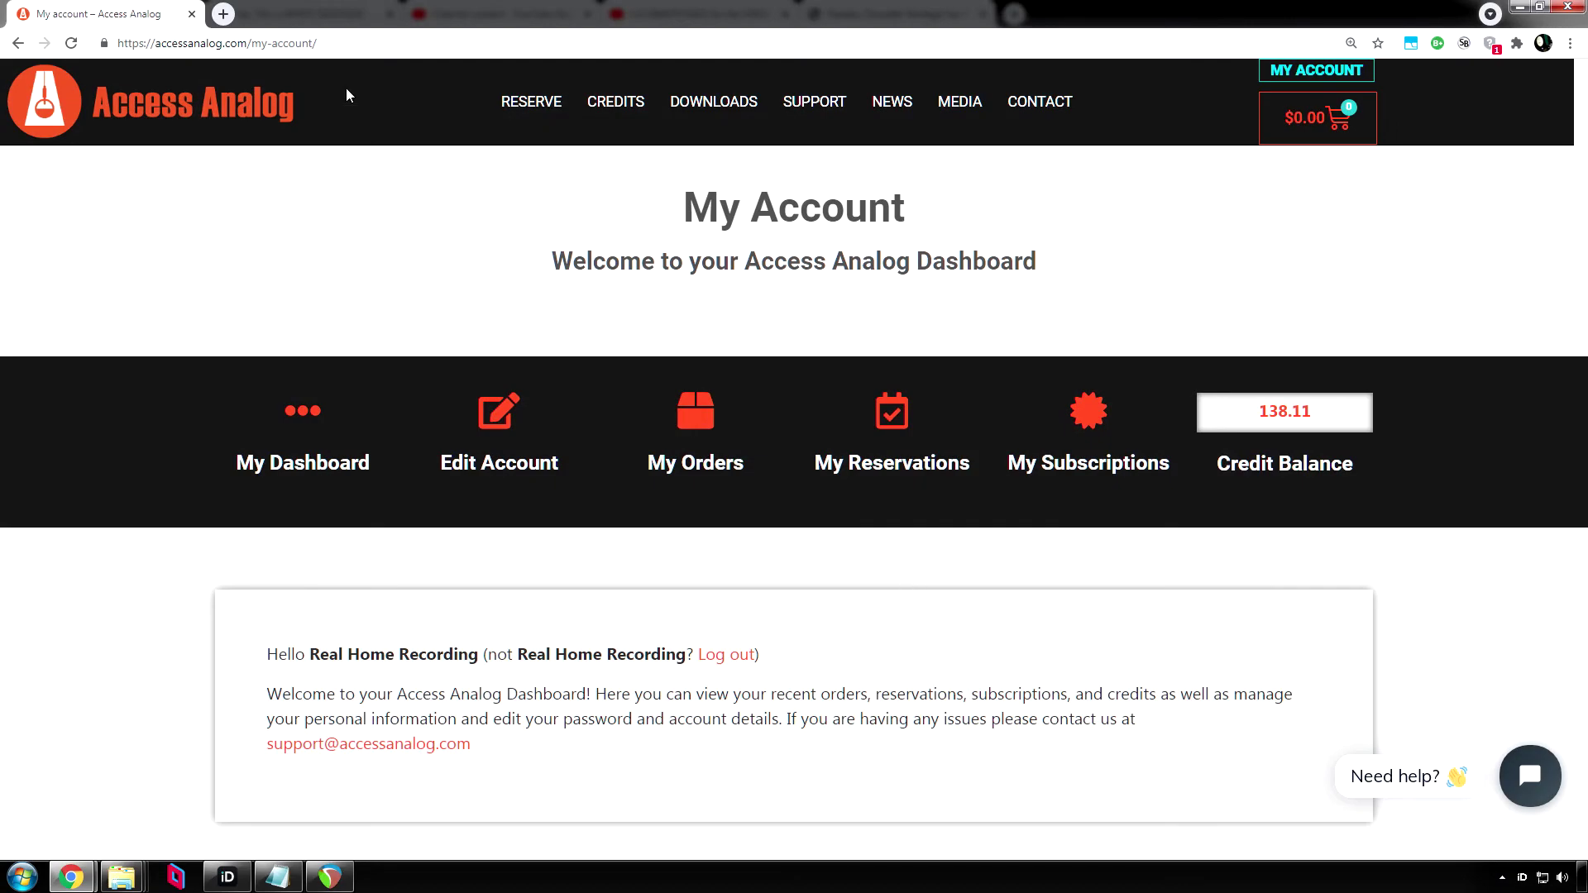
# - Open the Access Analog website's Credits page and examine the credit bundle prices, comparing the Starter, Platinum and Ultimate bundles
pyautogui.click(193, 103)
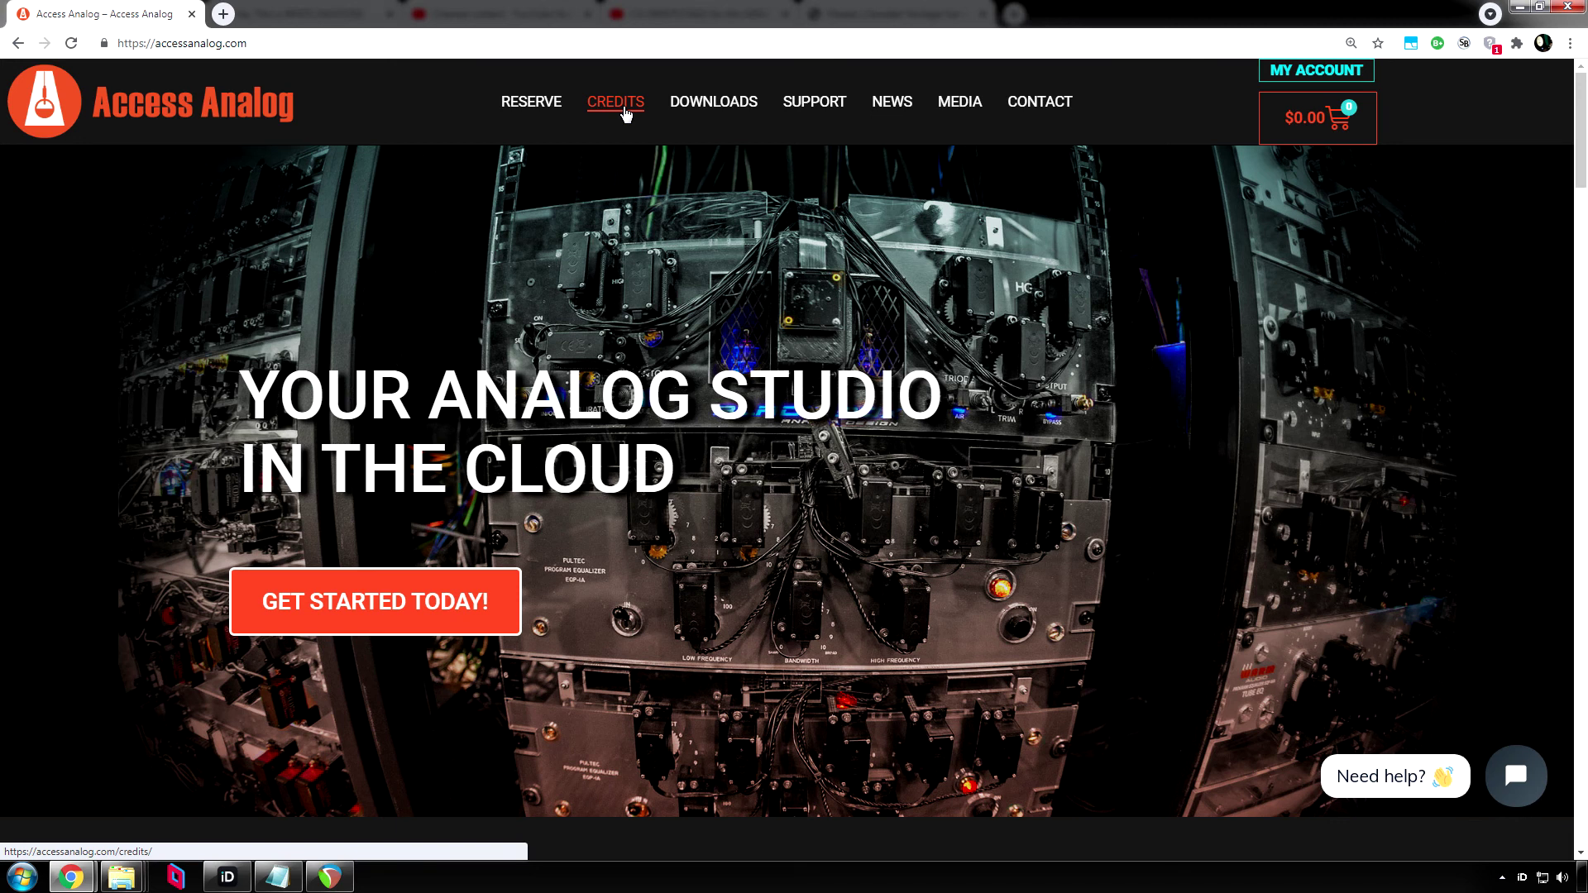
pyautogui.click(626, 114)
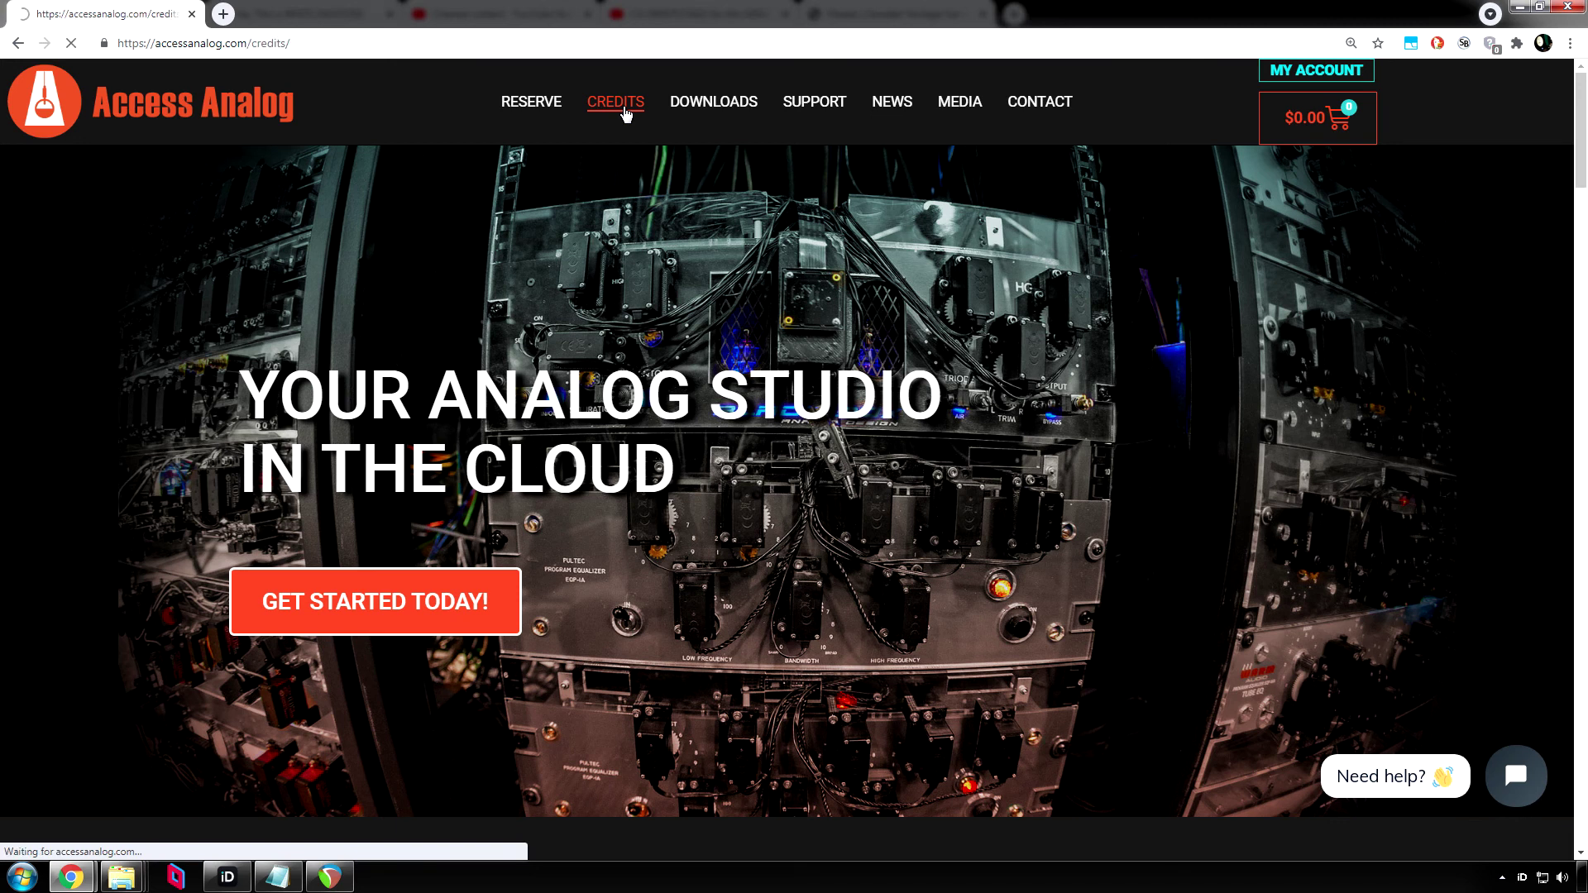
pyautogui.scroll(-4, 922, 488)
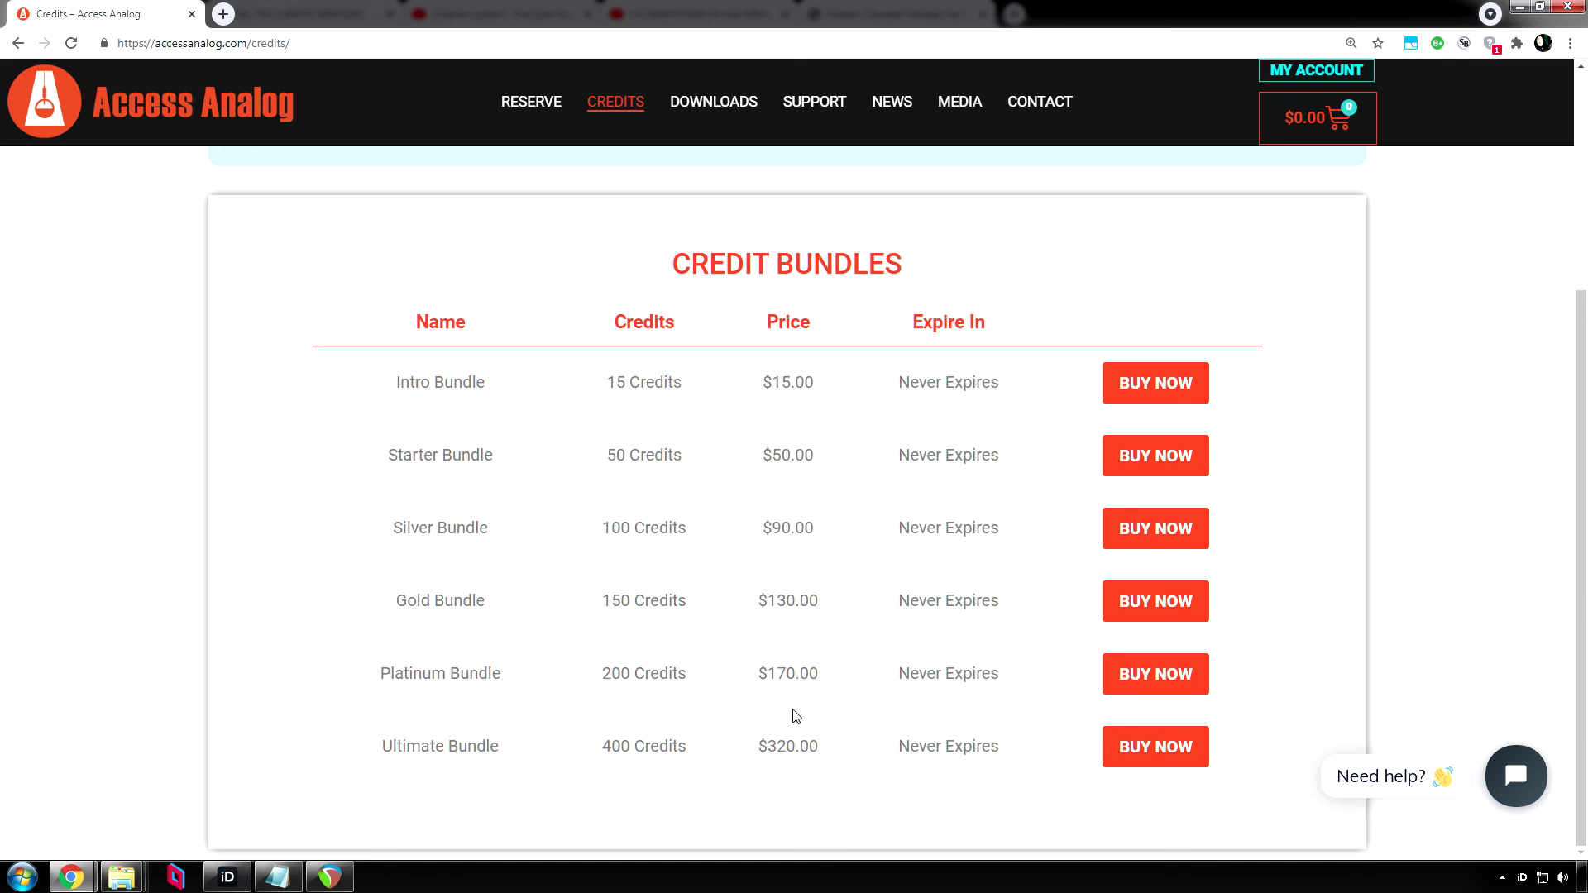
pyautogui.moveTo(817, 750); pyautogui.dragTo(757, 757)
pyautogui.moveTo(815, 456); pyautogui.dragTo(756, 461)
pyautogui.click(822, 678)
pyautogui.moveTo(824, 758); pyautogui.dragTo(728, 754)
# - Review the on-demand credit explanation and bundle table, keeping the current Windows color scheme without showing the message again
pyautogui.scroll(4, 862, 529)
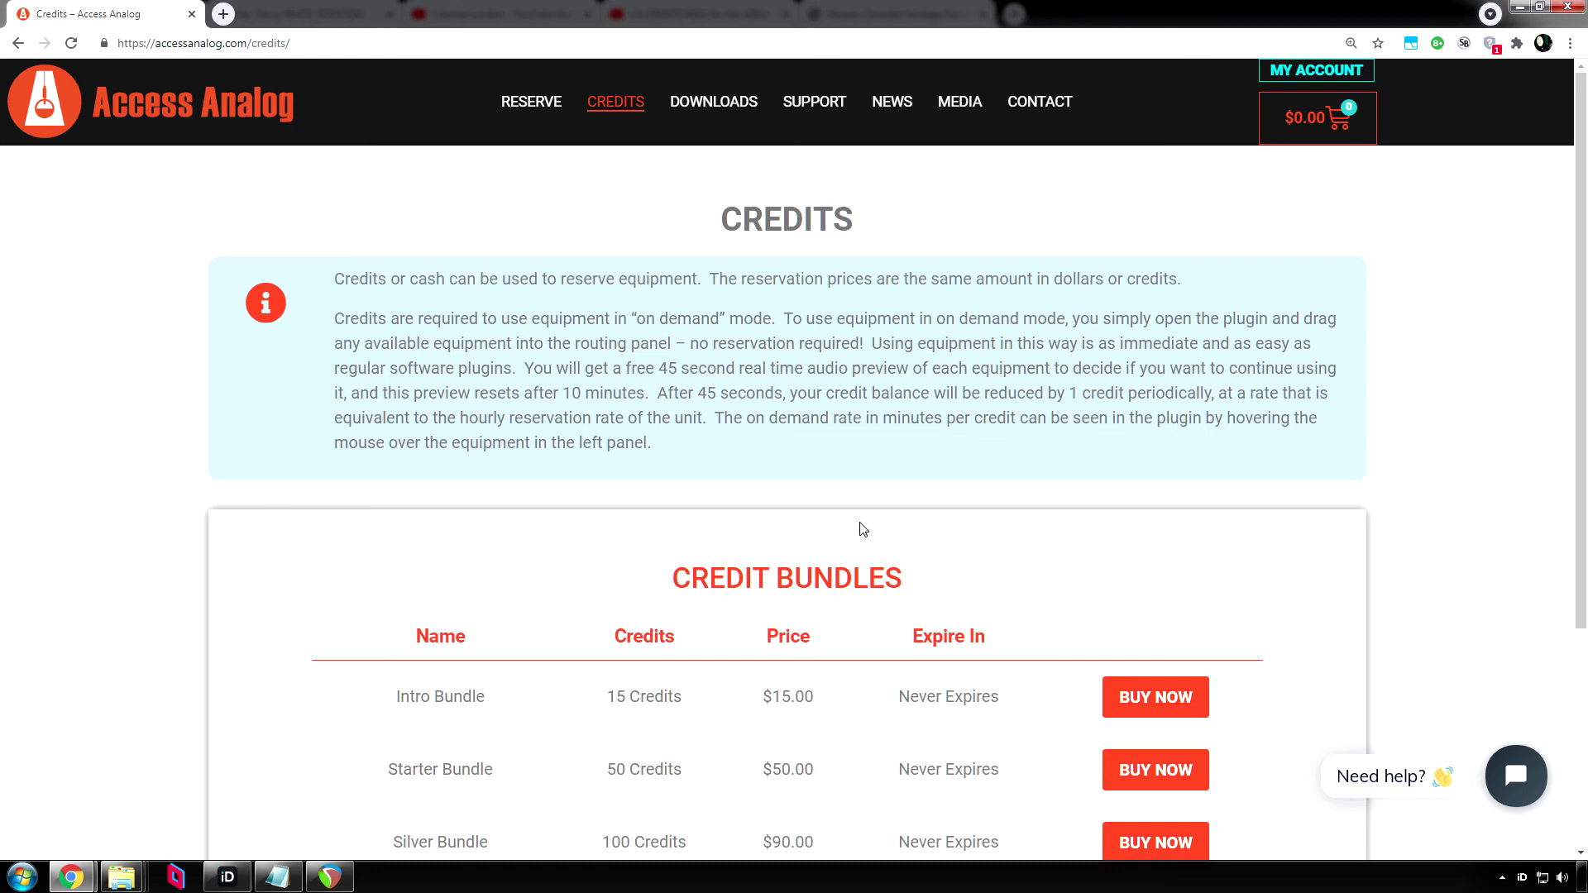
pyautogui.scroll(-4, 863, 530)
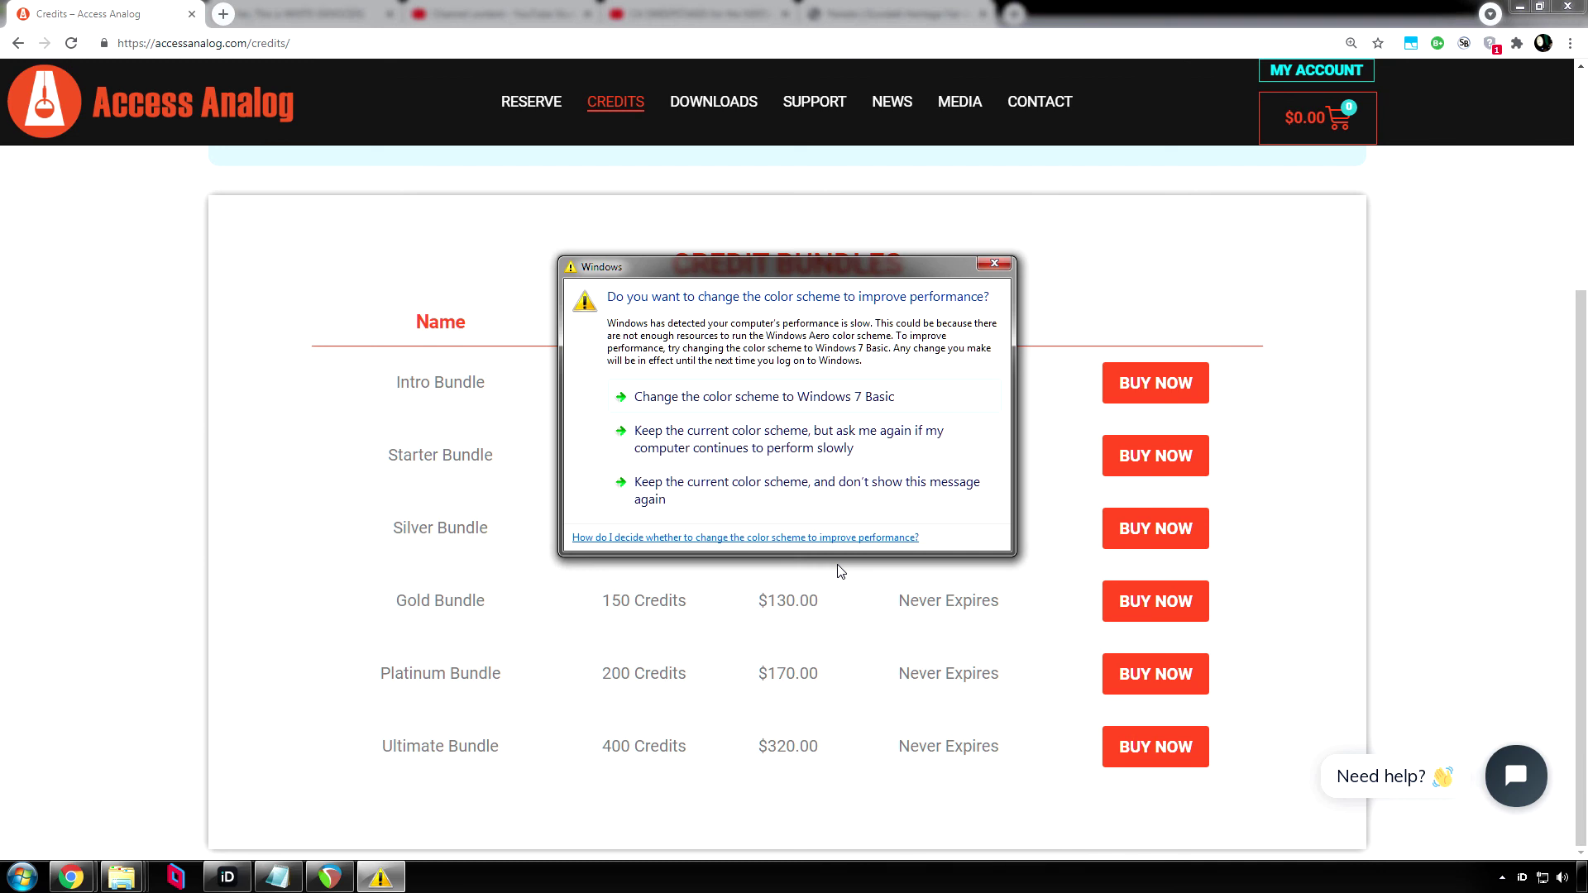
pyautogui.click(785, 509)
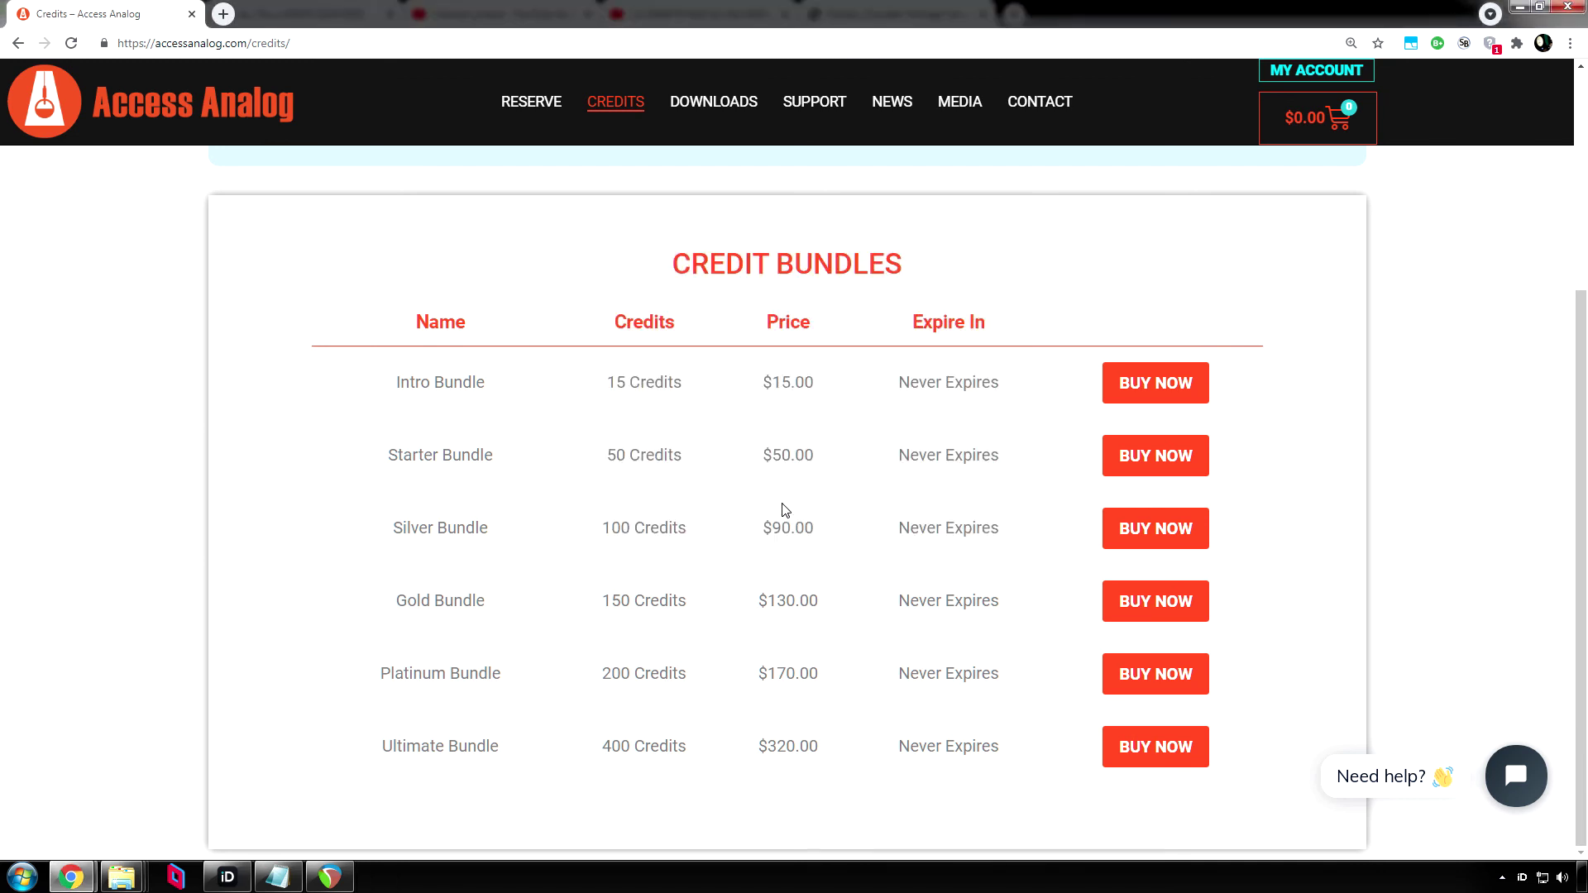
# - Switch to REAPER, load the Daking Comp II into the second slot of Analog Matrix's hardware chain, and remove it again
pyautogui.click(331, 877)
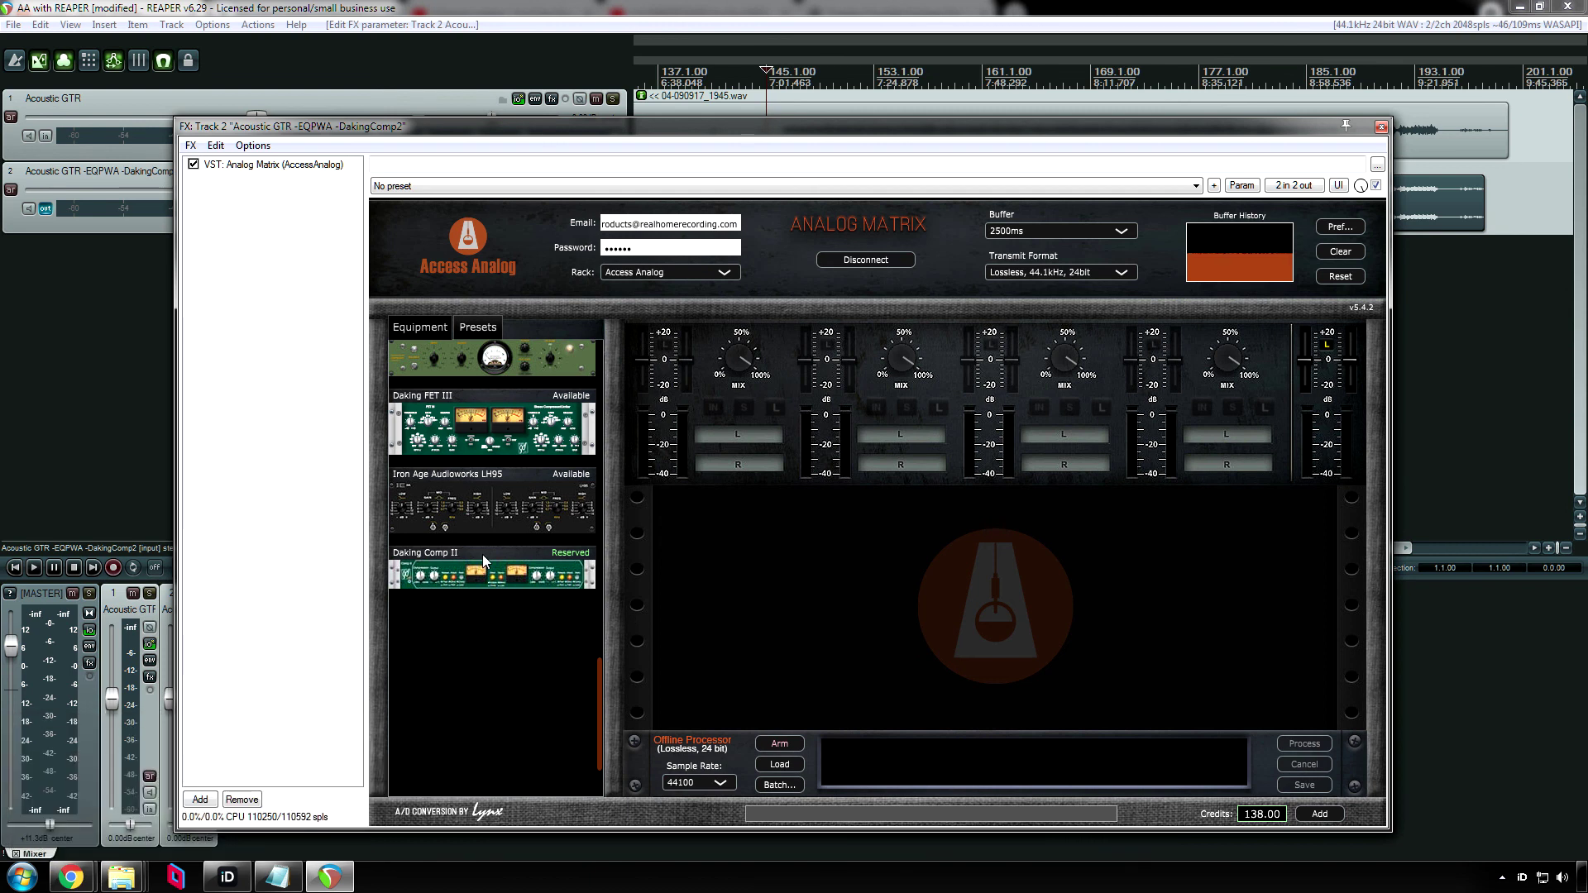
pyautogui.moveTo(488, 575); pyautogui.dragTo(917, 433)
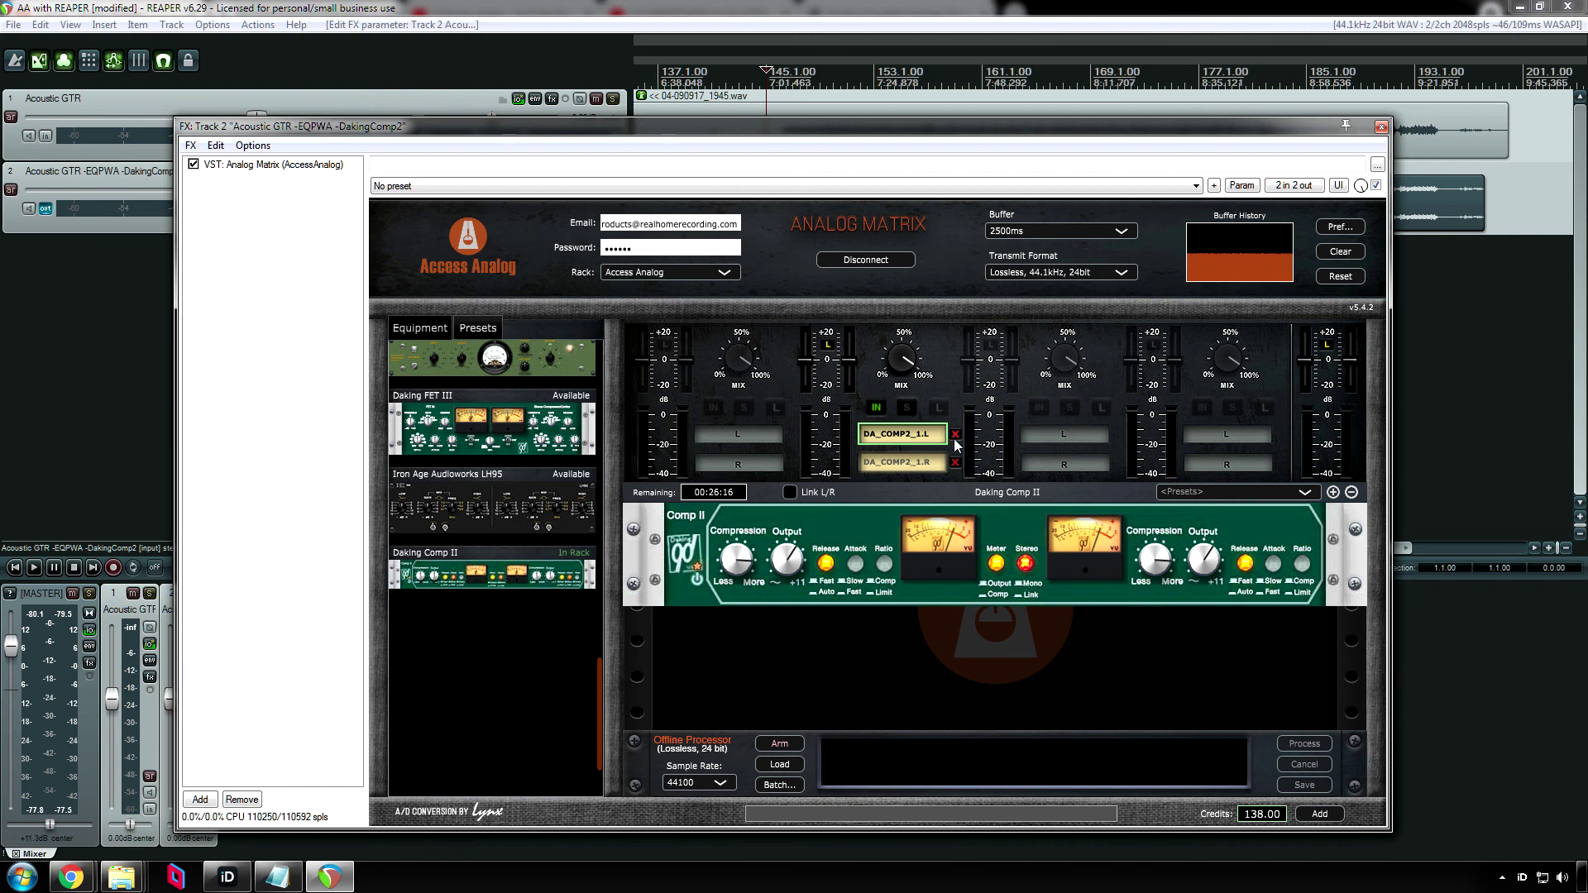
pyautogui.click(955, 436)
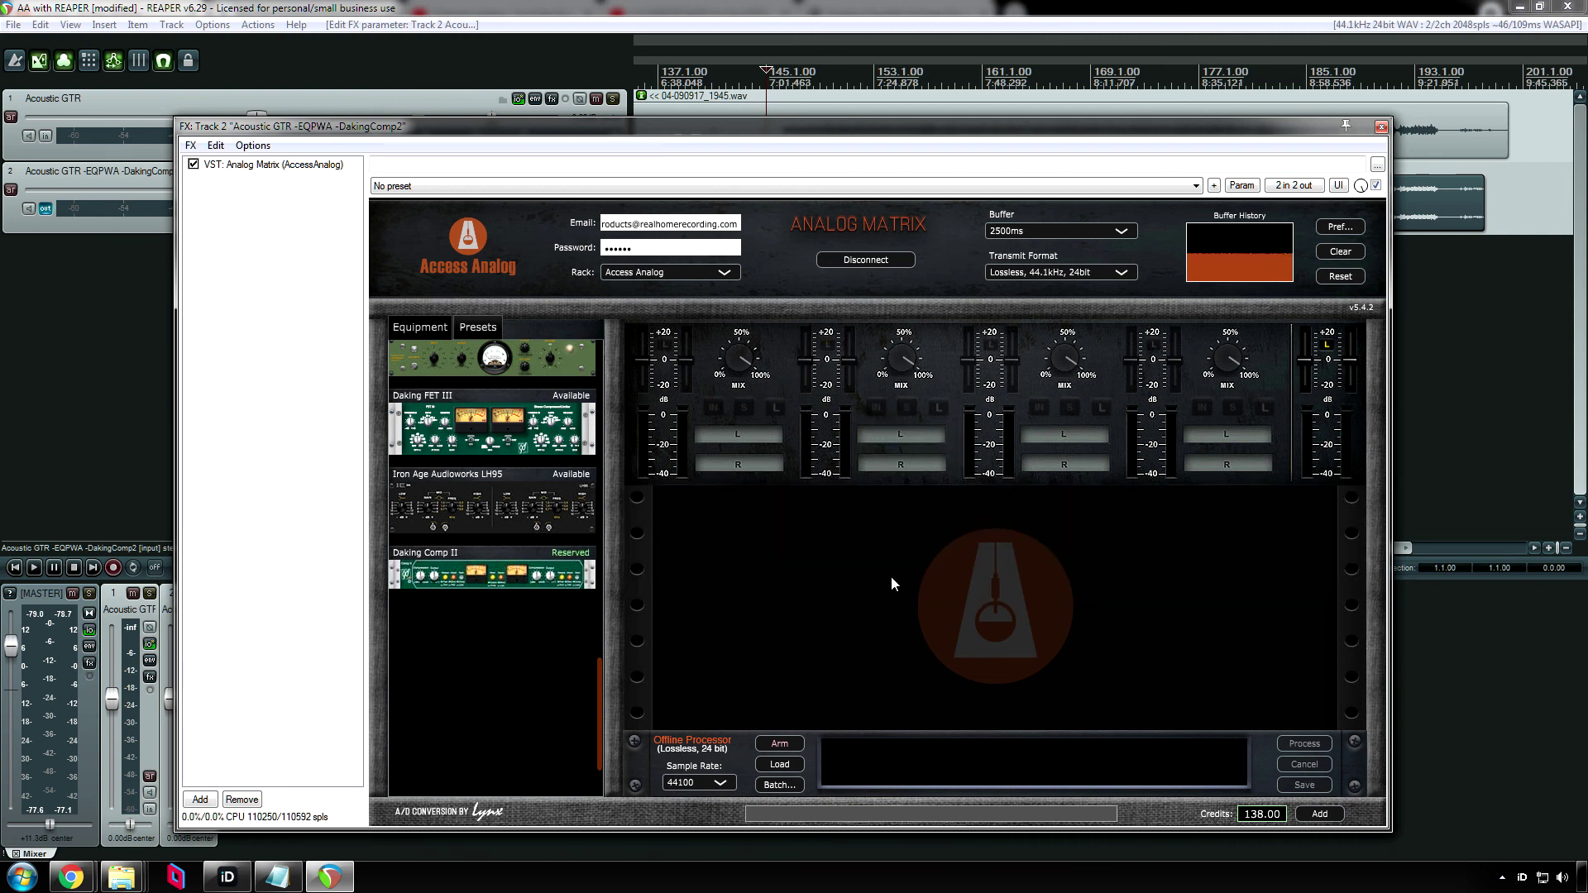